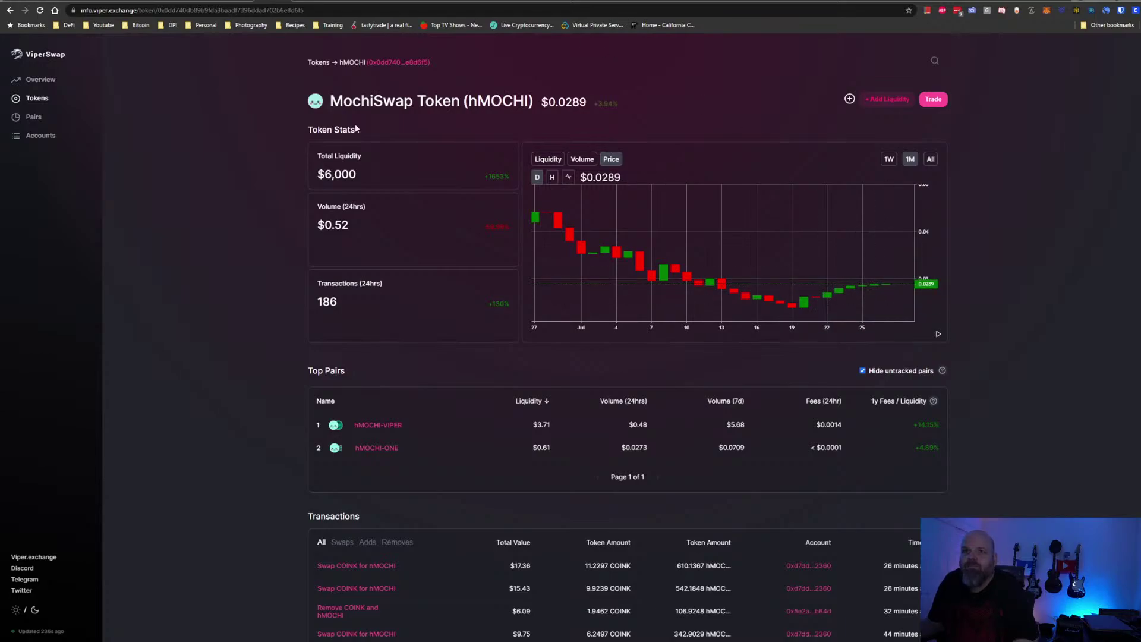
# Switch to the MochiSwap farms page and look through the live farms, comparing their APR, liquidity and multipliers
pyautogui.click(61, 1)
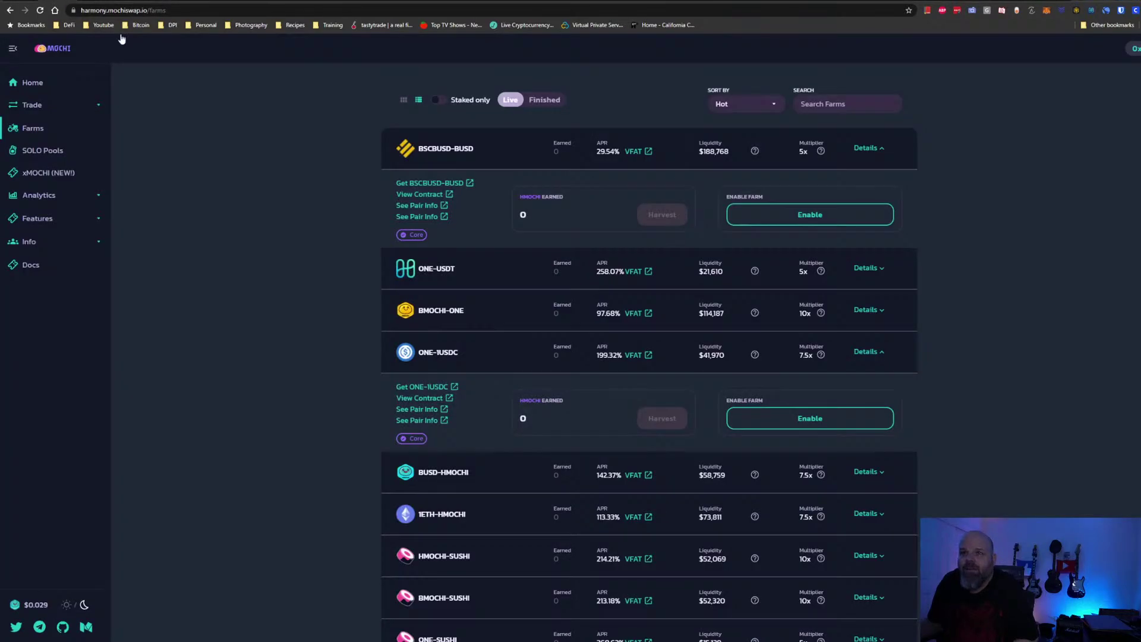
pyautogui.scroll(-2, 322, 198)
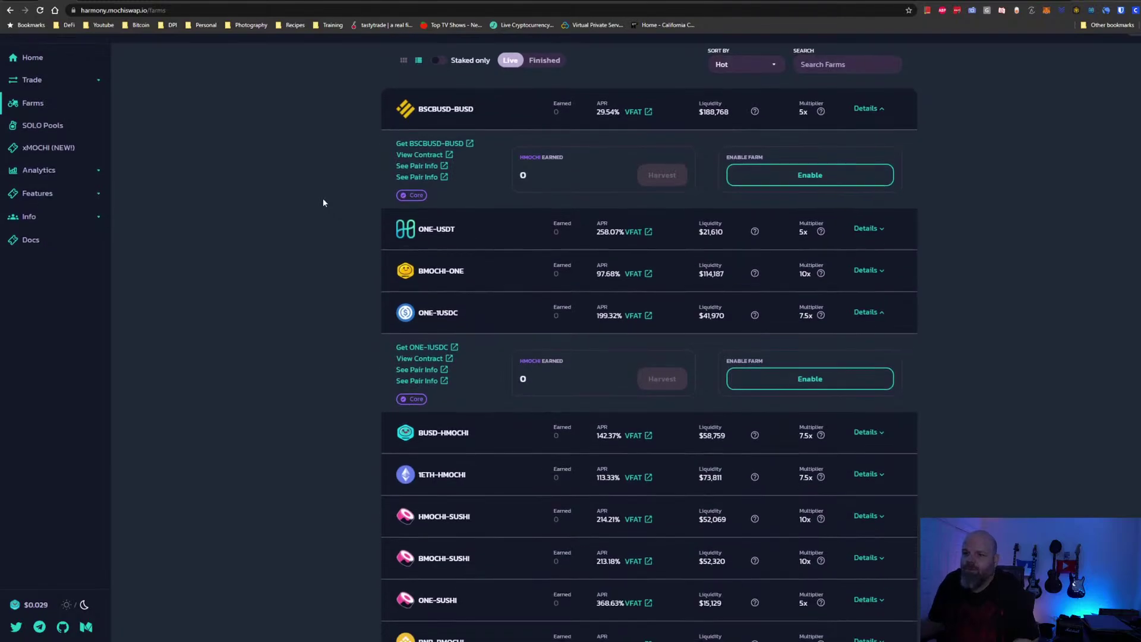
pyautogui.scroll(-5, 323, 207)
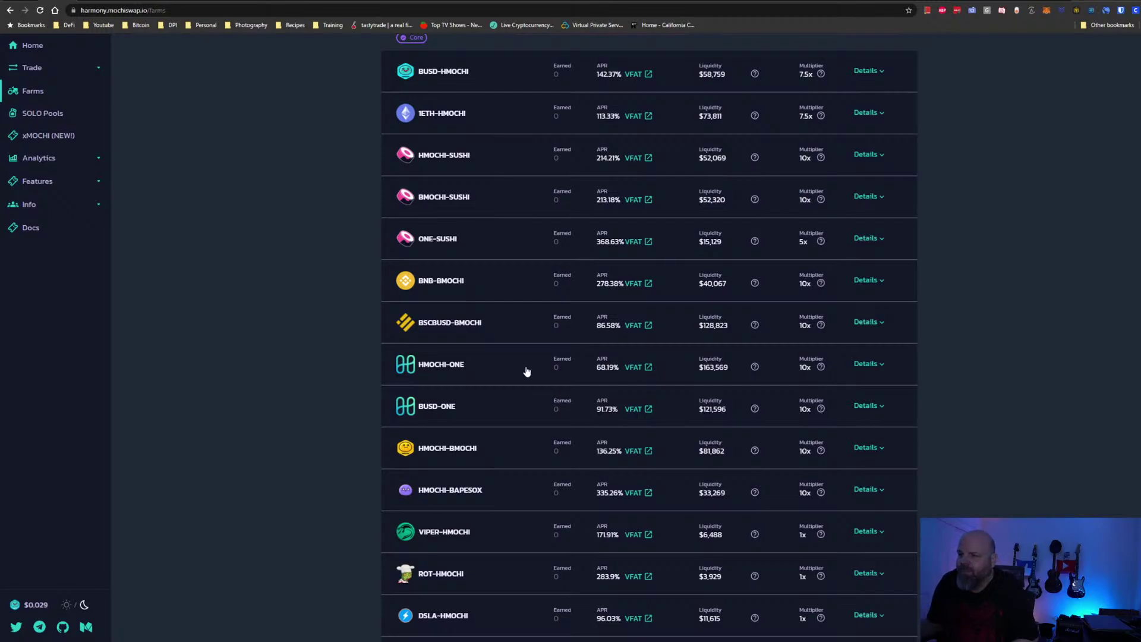
pyautogui.scroll(6, 560, 434)
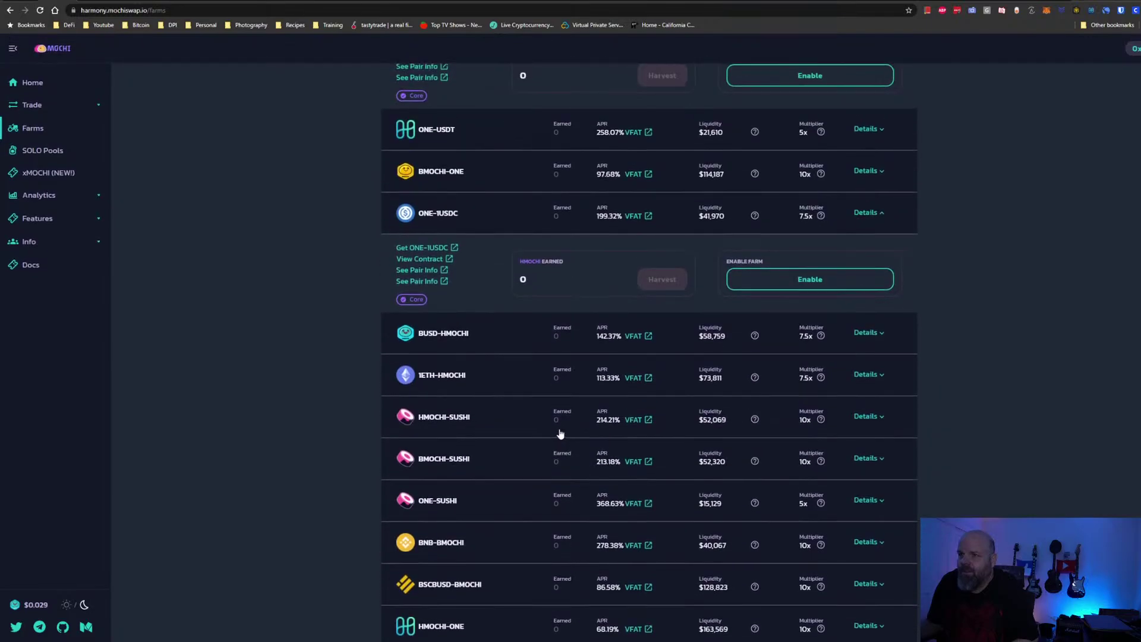
pyautogui.scroll(-3, 559, 434)
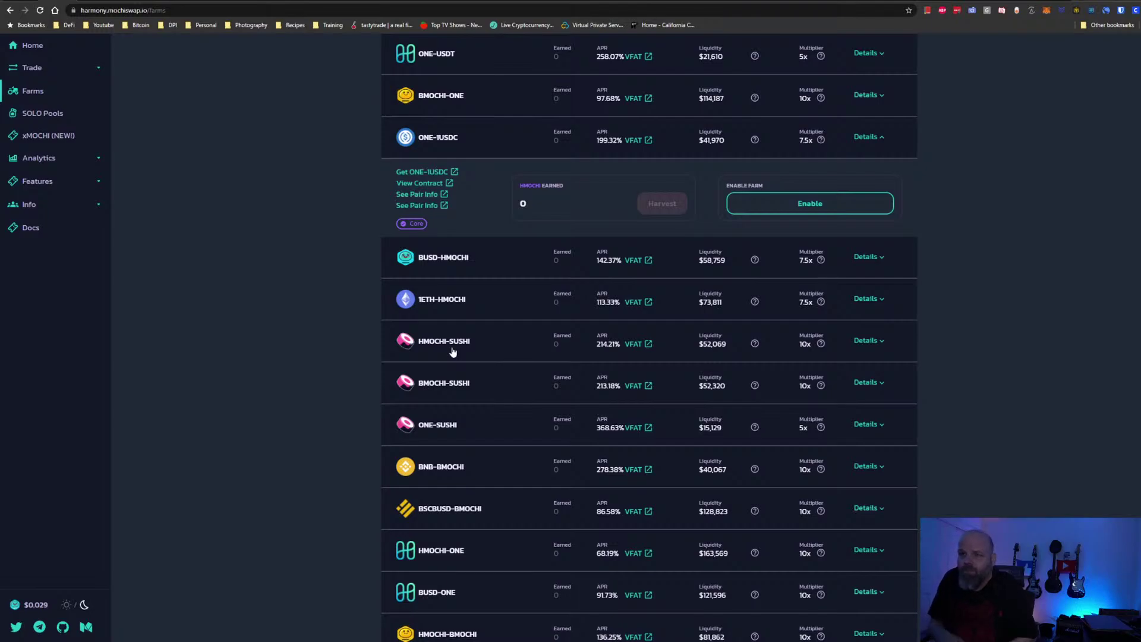
pyautogui.scroll(5, 466, 351)
pyautogui.scroll(-2, 468, 354)
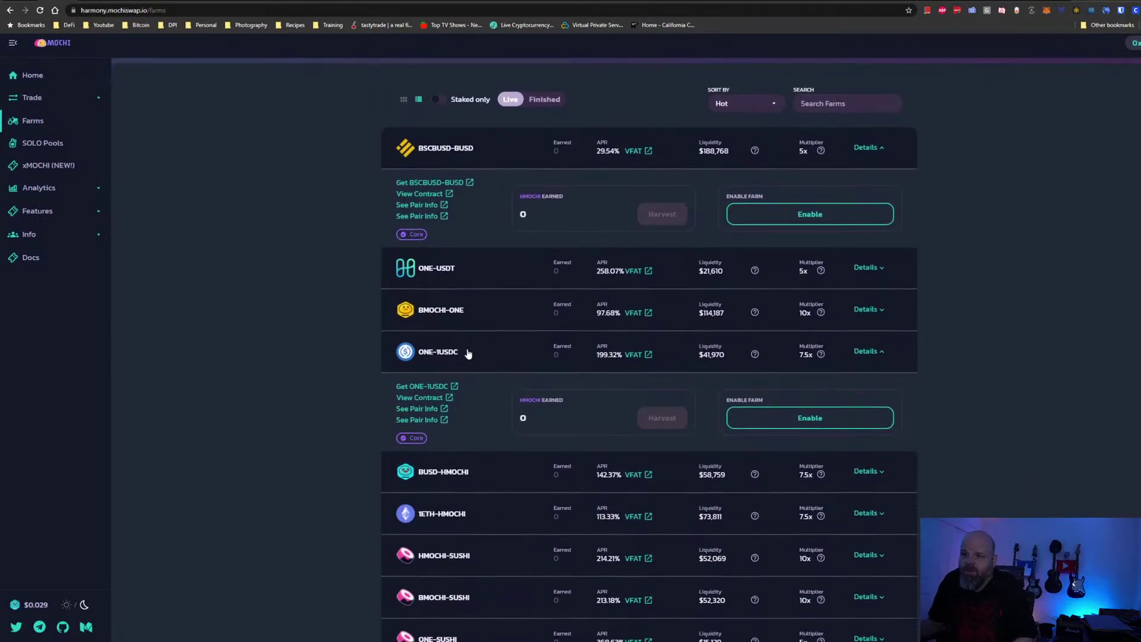
pyautogui.scroll(3, 587, 235)
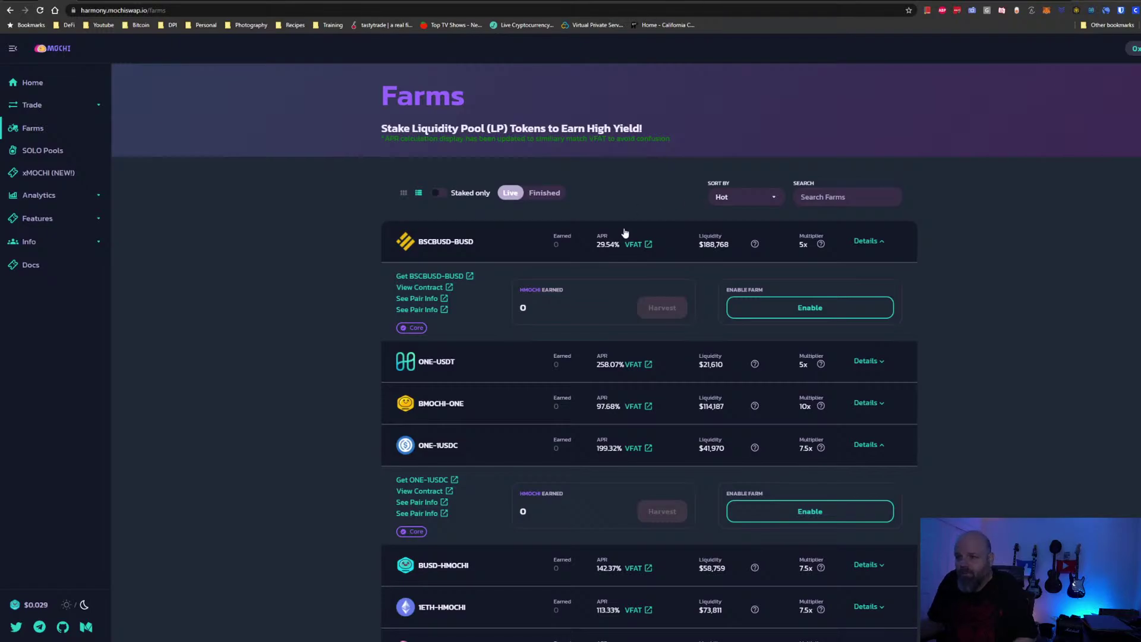
# Collapse the BSCBUSD-BUSD farm details, sort the farms by APR and review the highest-yielding pairs
pyautogui.click(608, 239)
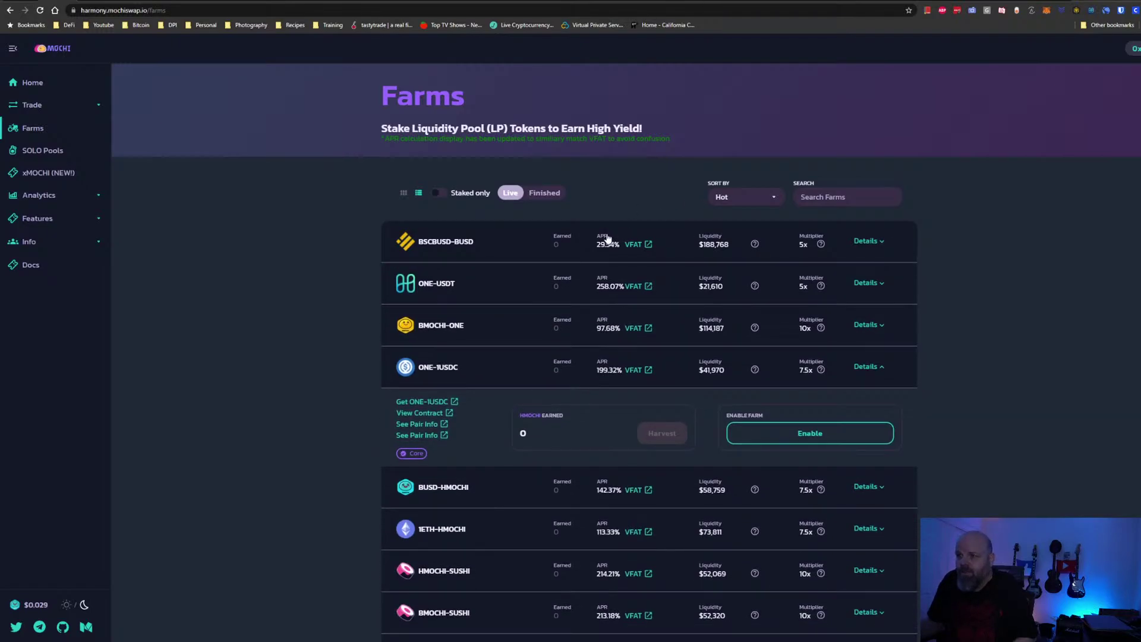
pyautogui.click(608, 238)
pyautogui.click(744, 197)
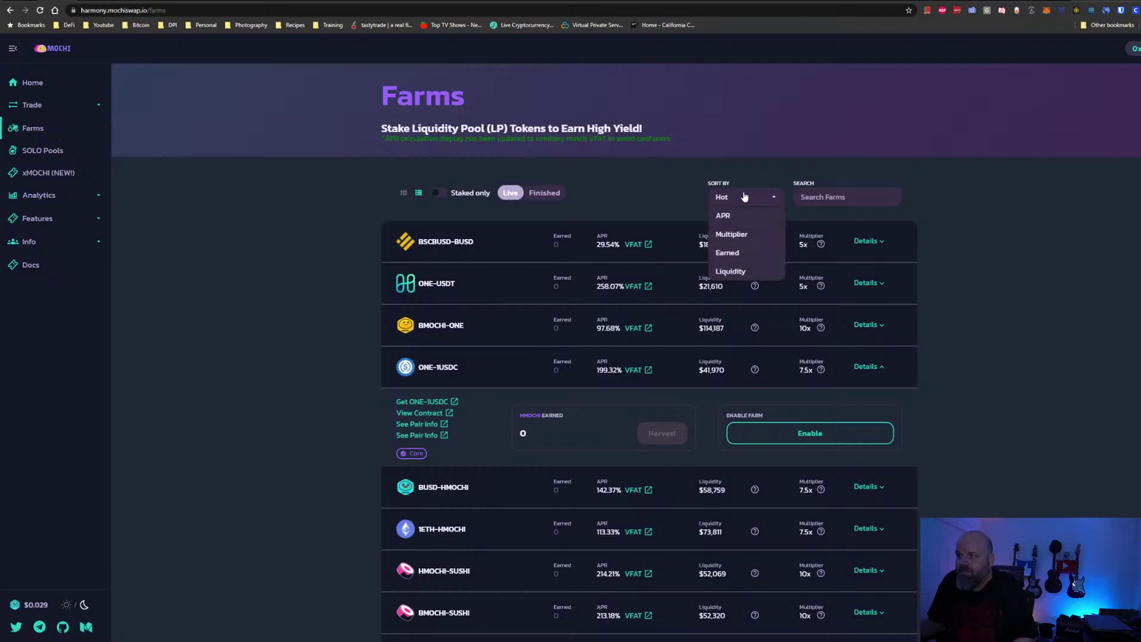
pyautogui.click(734, 214)
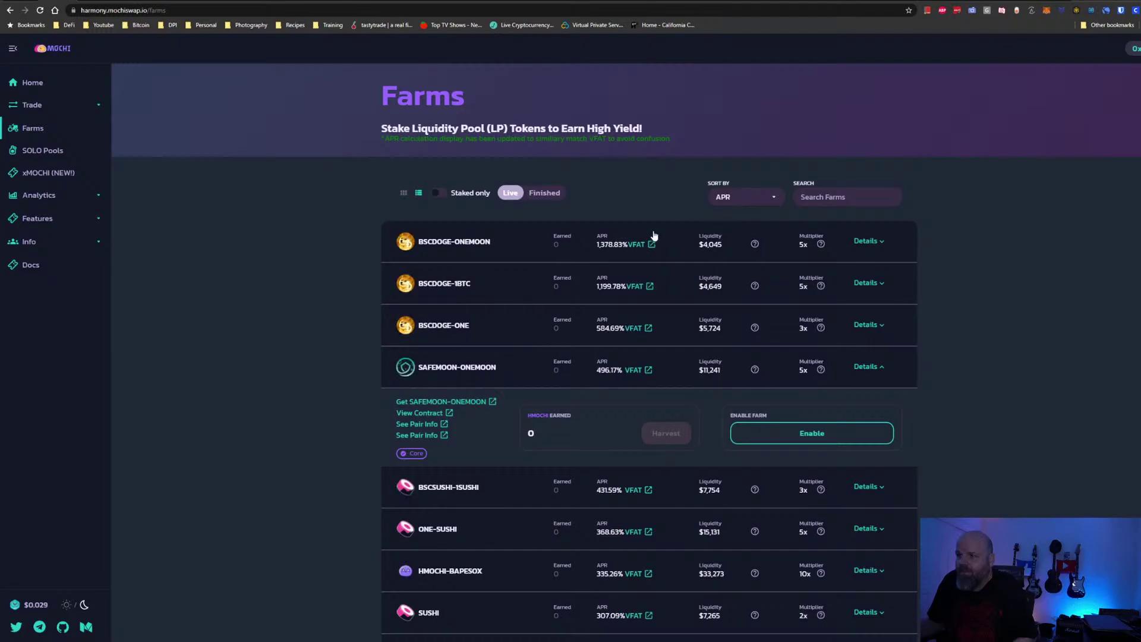
pyautogui.scroll(-1, 618, 297)
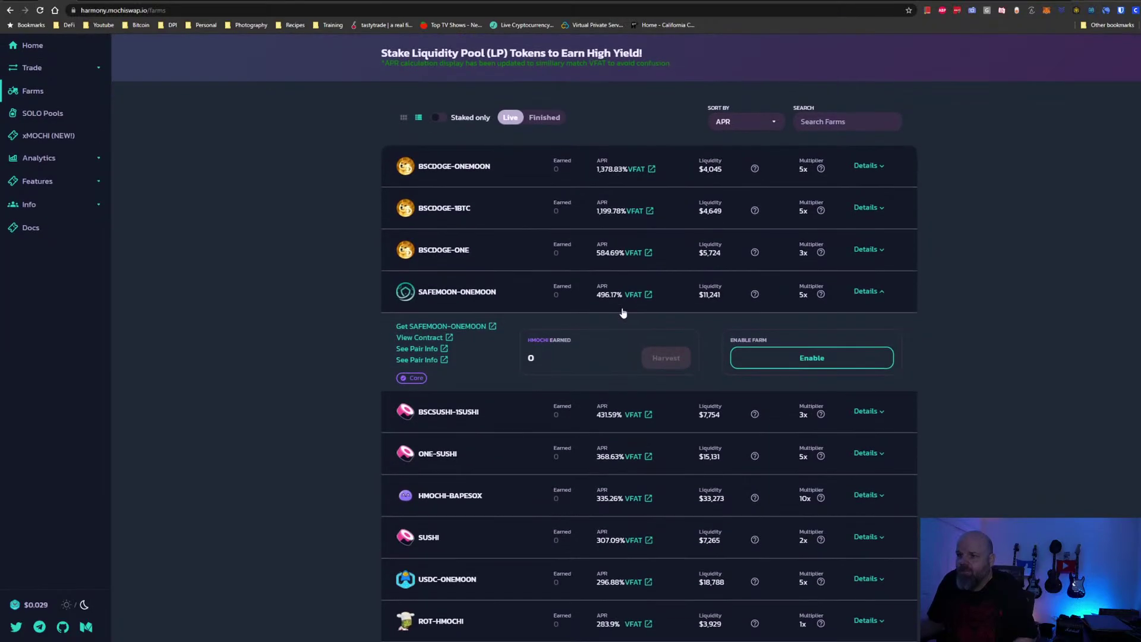
pyautogui.scroll(-3, 623, 313)
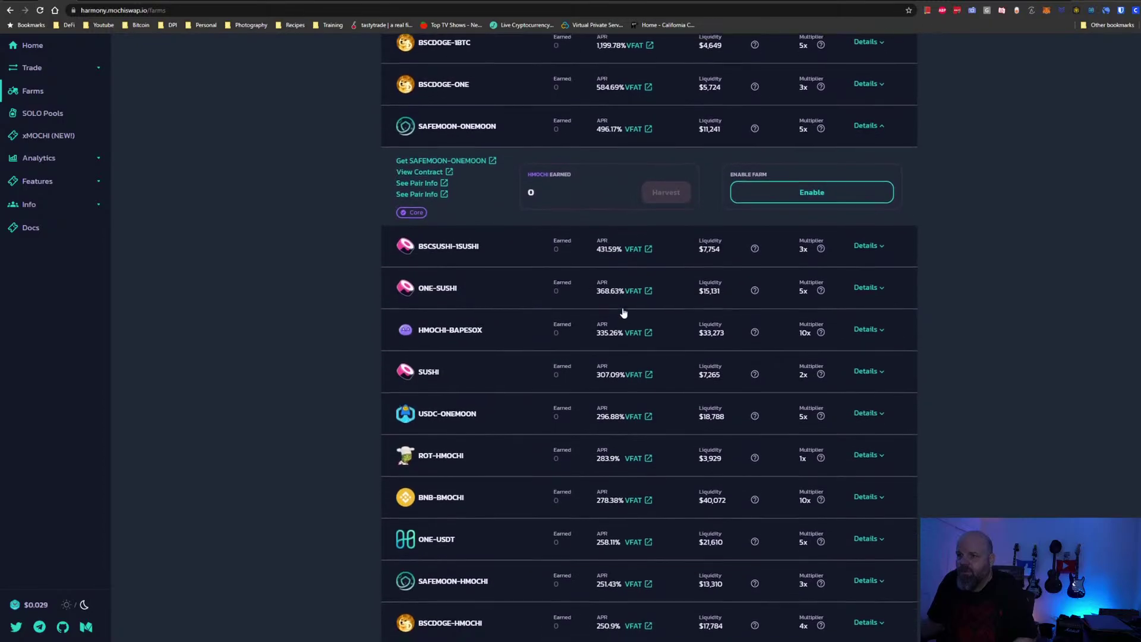
pyautogui.scroll(-2, 622, 312)
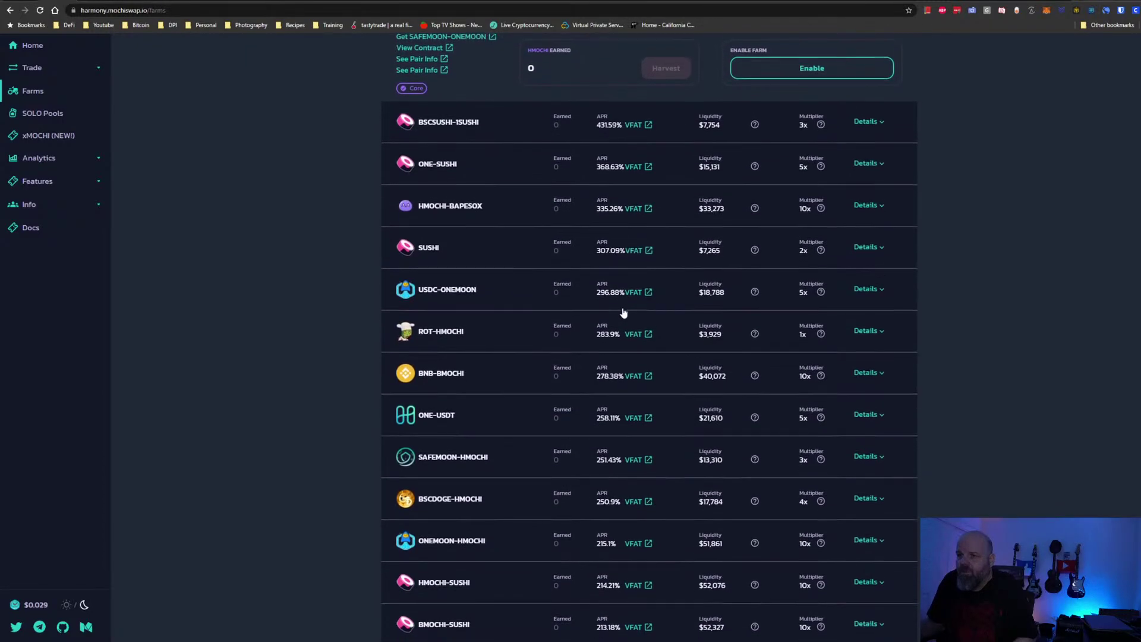
pyautogui.scroll(-2, 623, 313)
pyautogui.scroll(6, 623, 311)
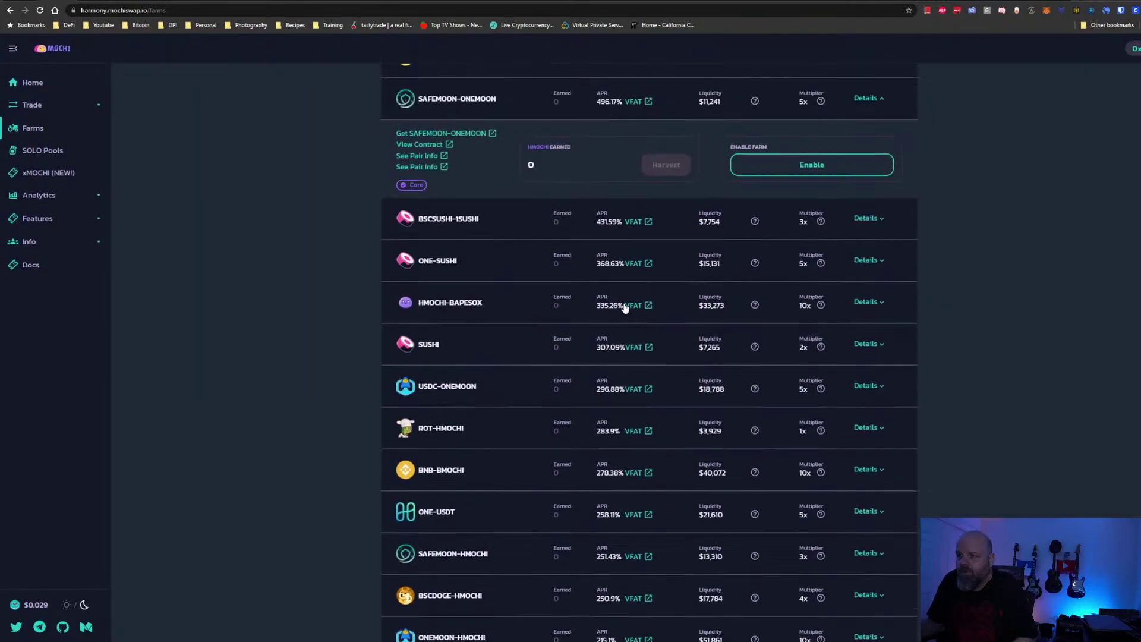
pyautogui.scroll(2, 624, 307)
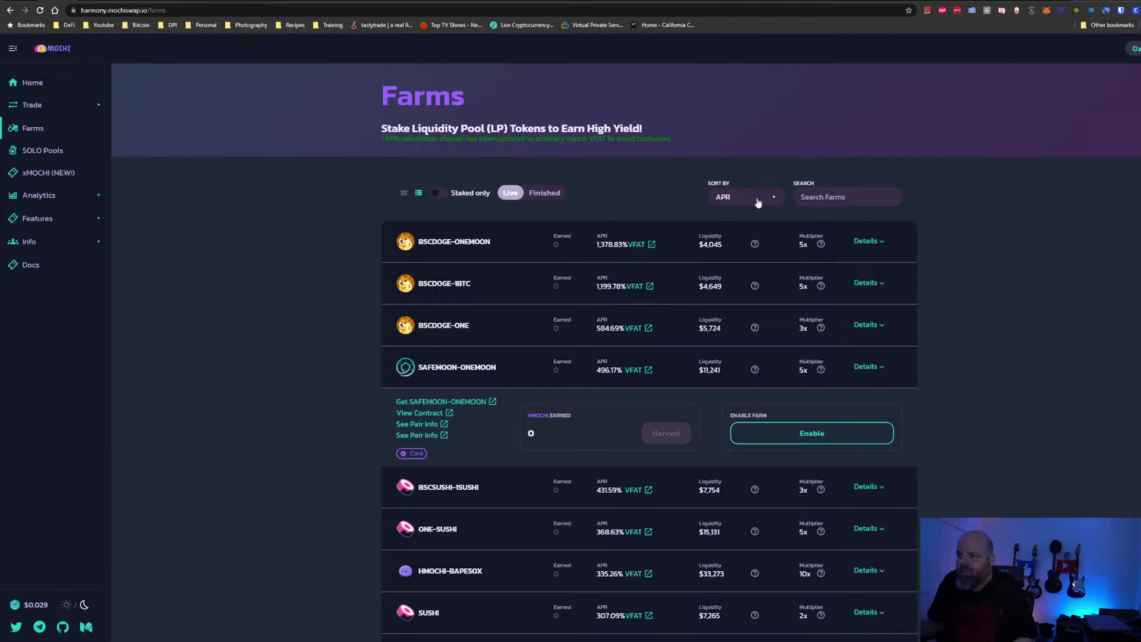
# Sort the MochiSwap farms by Liquidity
pyautogui.click(757, 201)
pyautogui.click(752, 217)
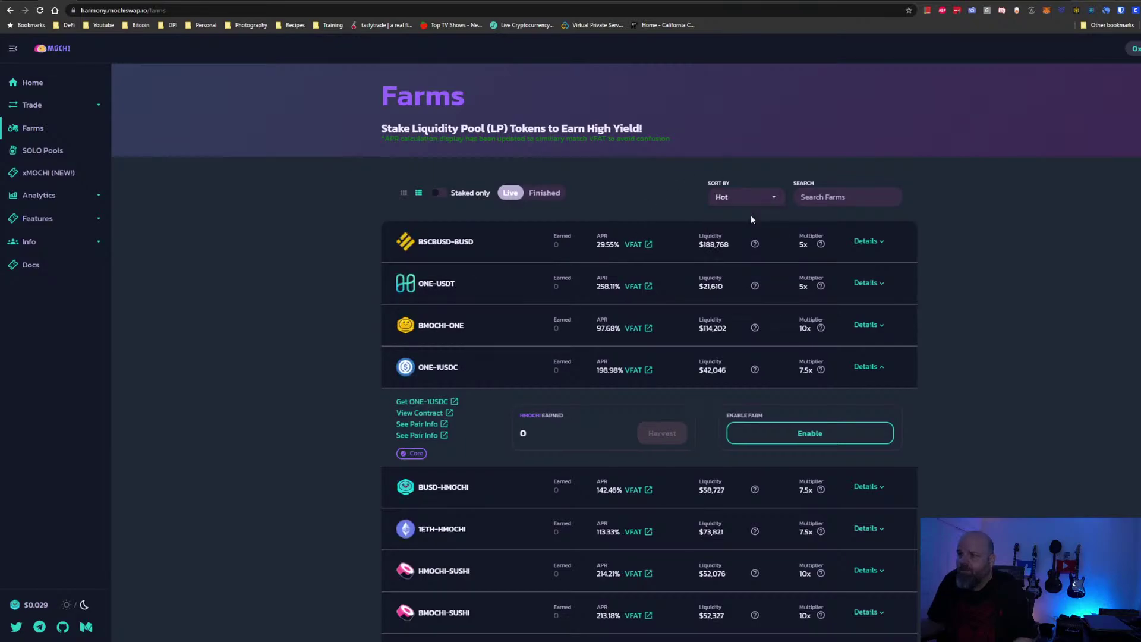
pyautogui.click(744, 198)
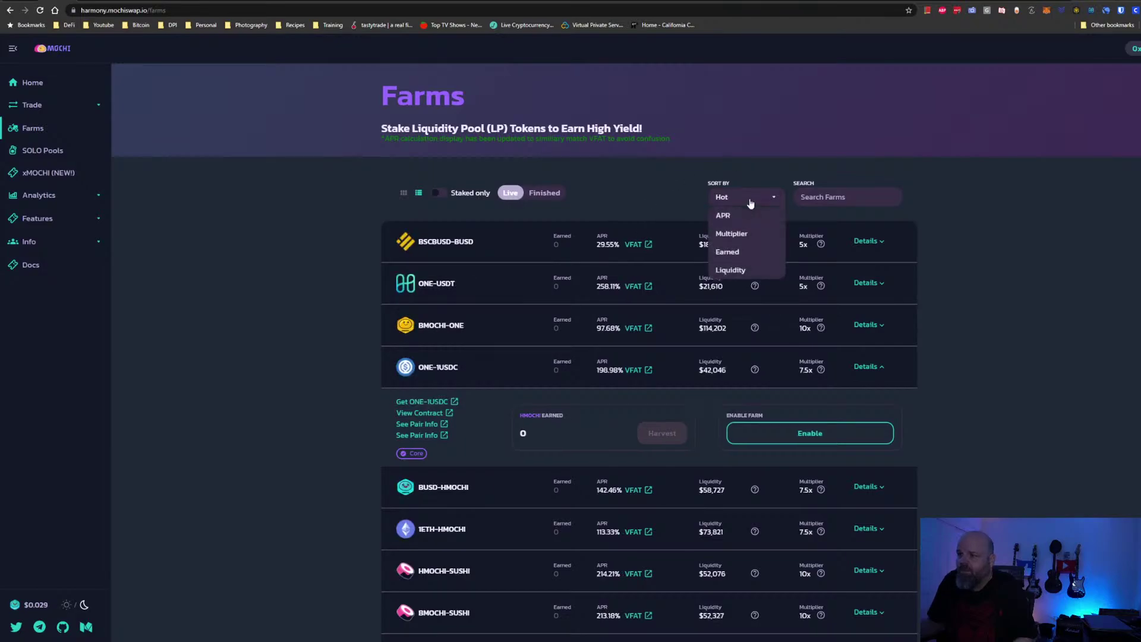
pyautogui.click(740, 269)
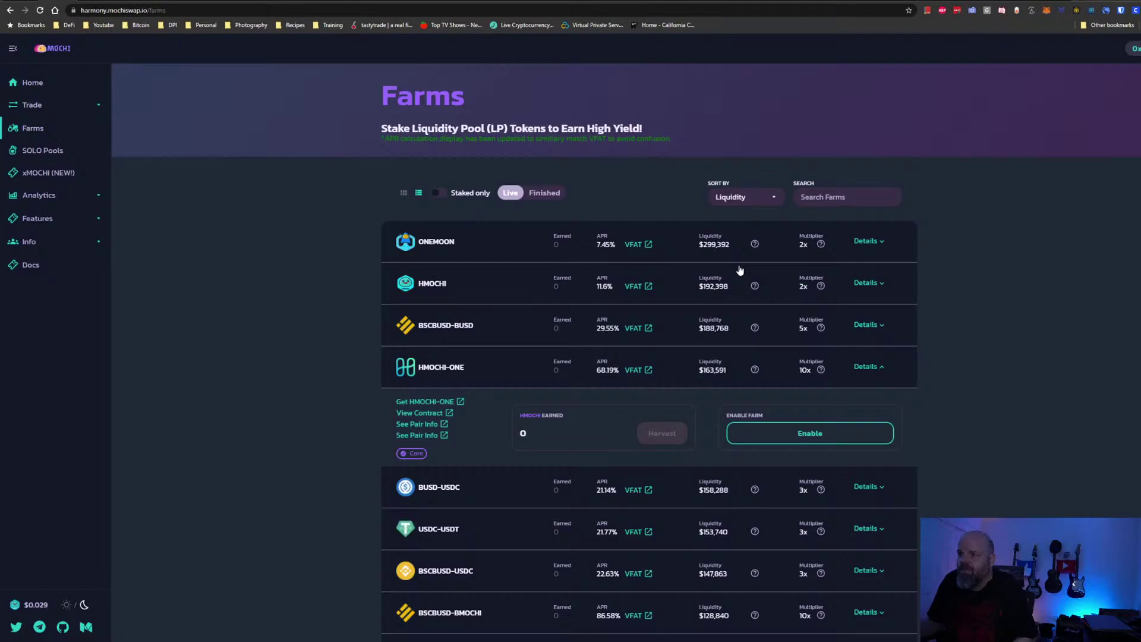
# Examine the MochiSwap farms in order of liquidity, comparing their APR values and multipliers
pyautogui.scroll(-7, 736, 364)
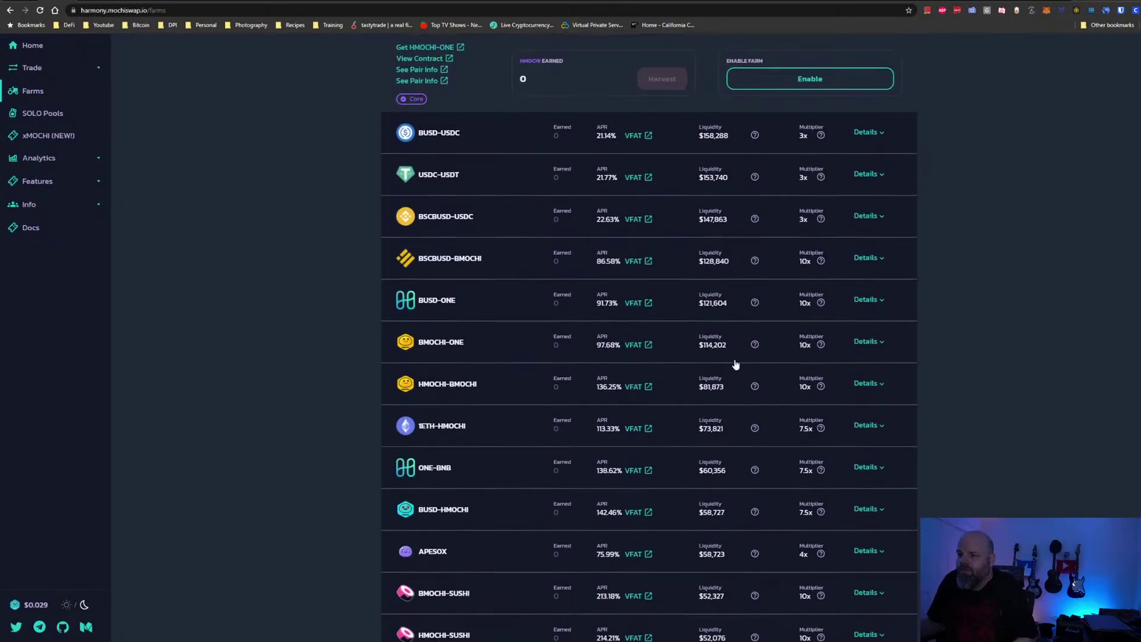
pyautogui.scroll(8, 736, 364)
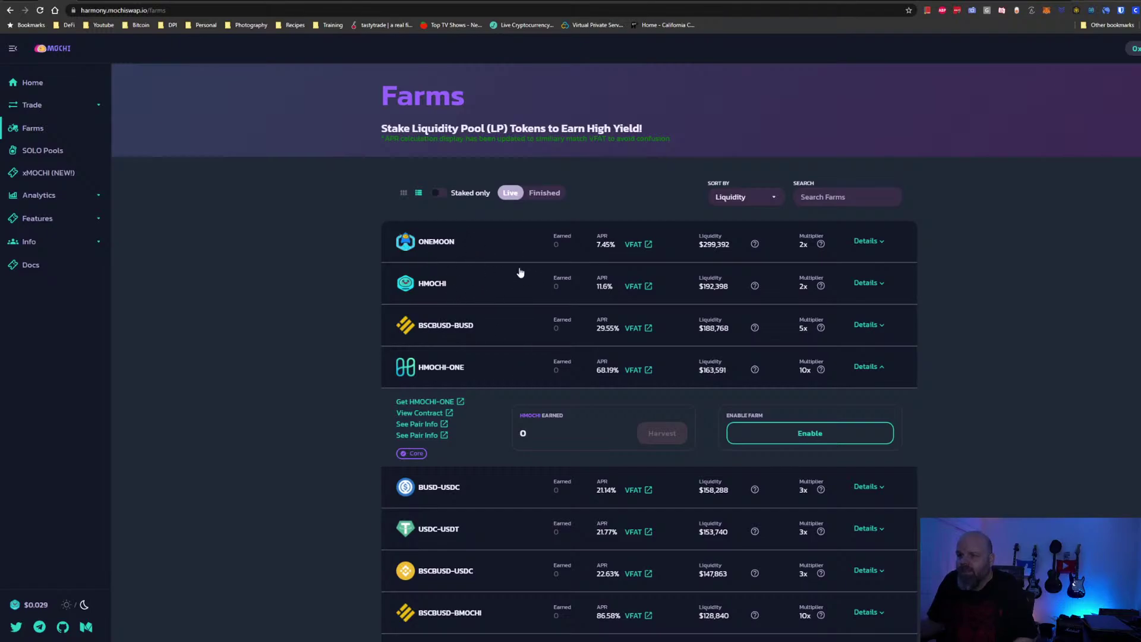
pyautogui.scroll(-3, 521, 332)
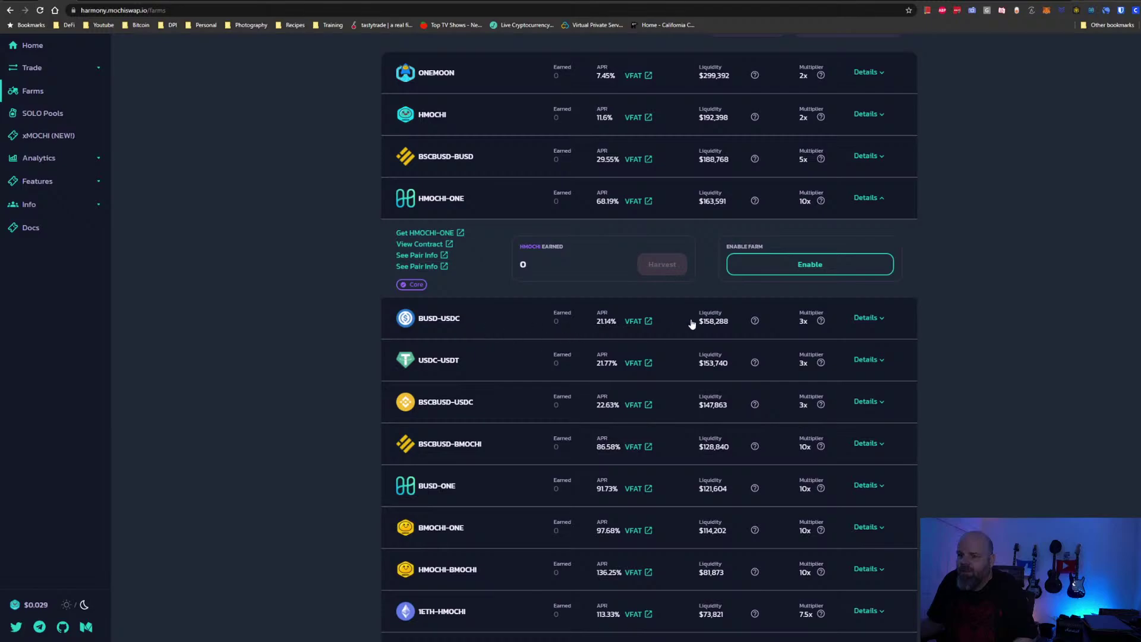
pyautogui.scroll(-1, 533, 380)
pyautogui.scroll(-4, 533, 381)
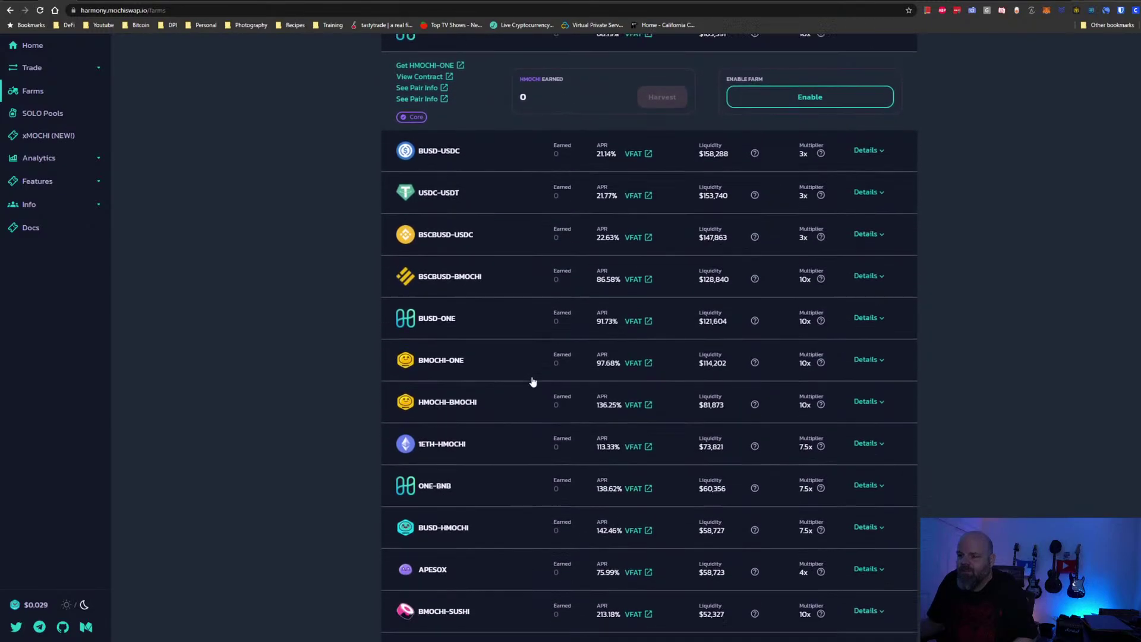
pyautogui.scroll(-4, 534, 381)
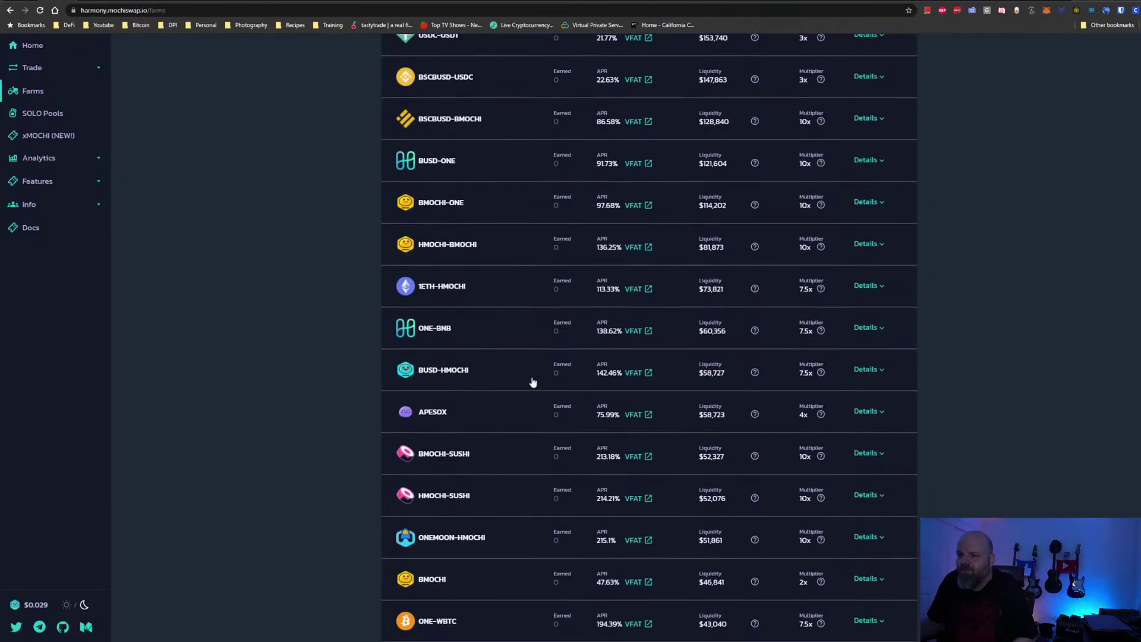
pyautogui.scroll(-1, 533, 381)
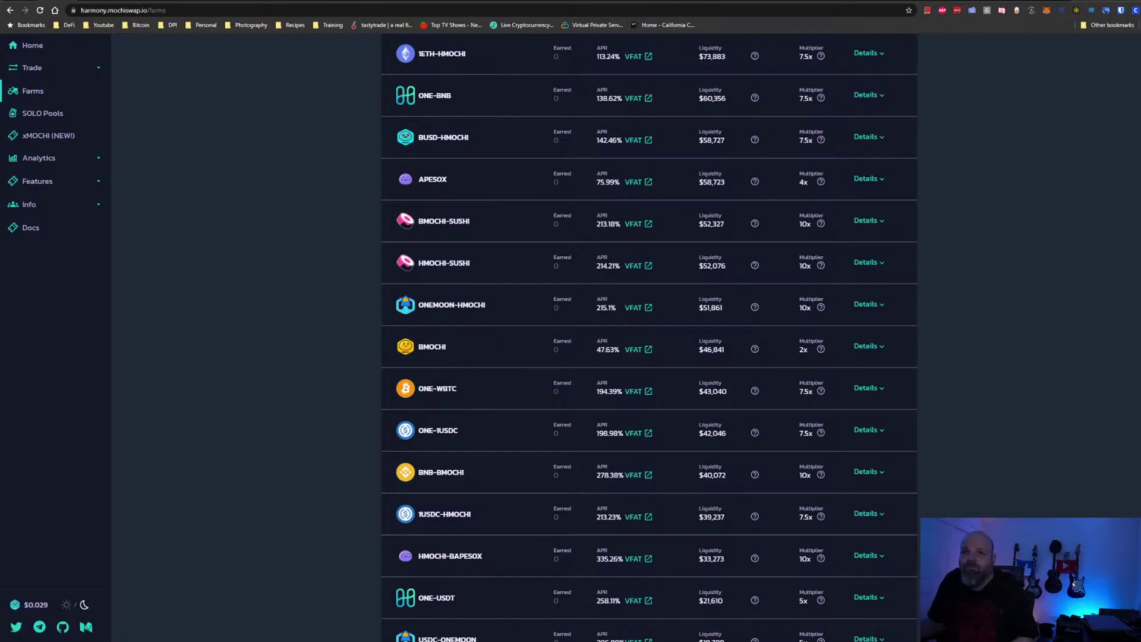
# Switch to the Piggy Bank farms page and check the ONE balance in the MetaMask wallet
pyautogui.click(128, 0)
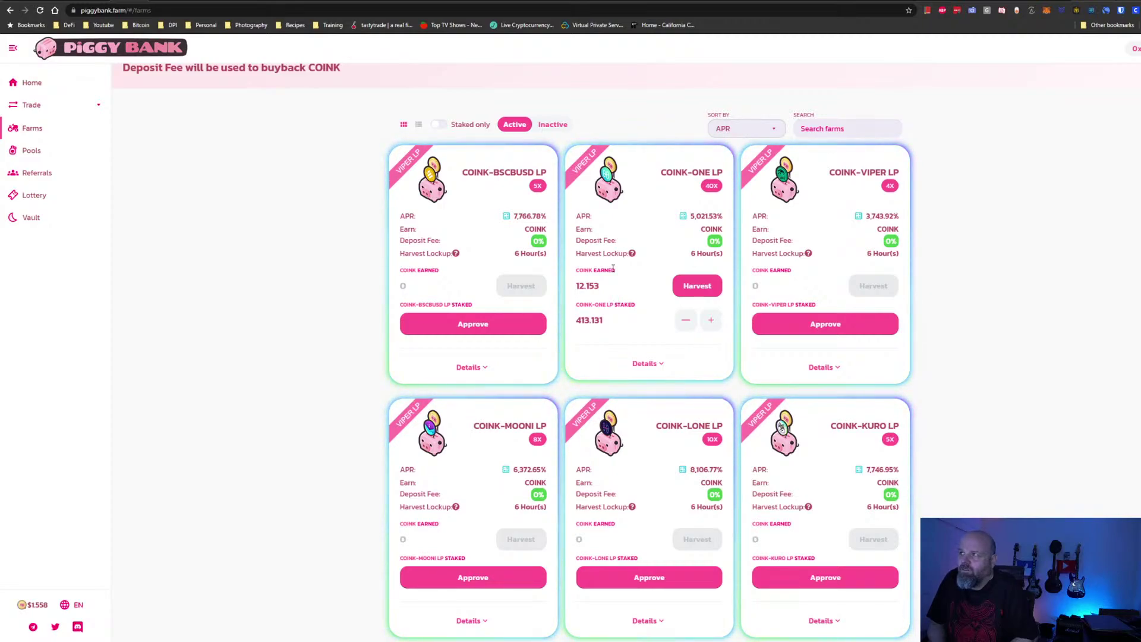
pyautogui.click(1047, 11)
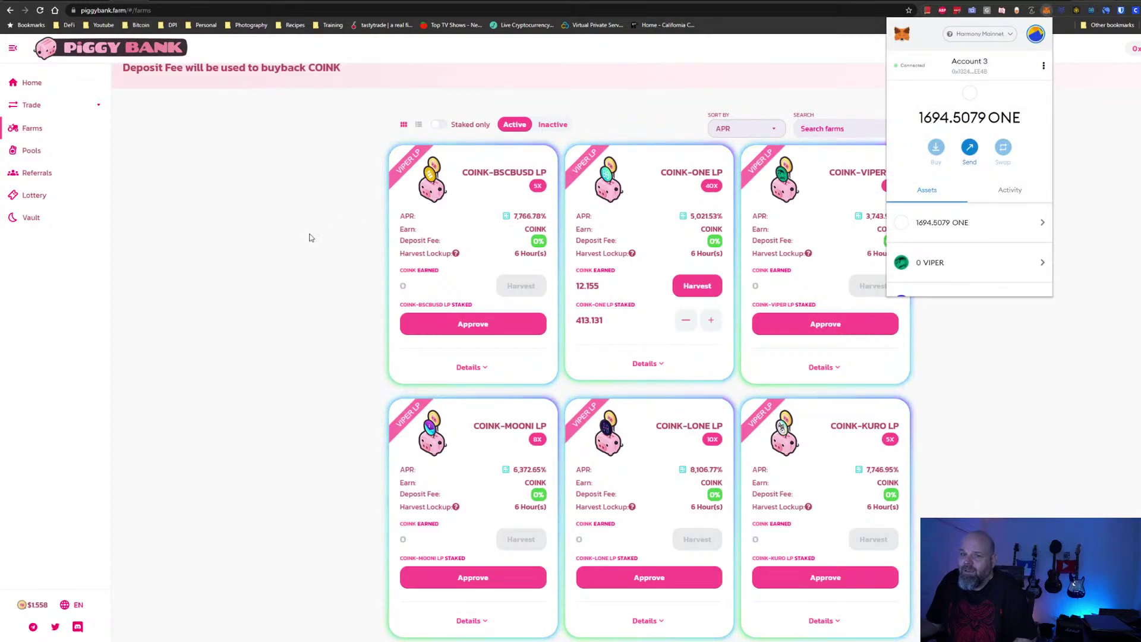
pyautogui.click(252, 246)
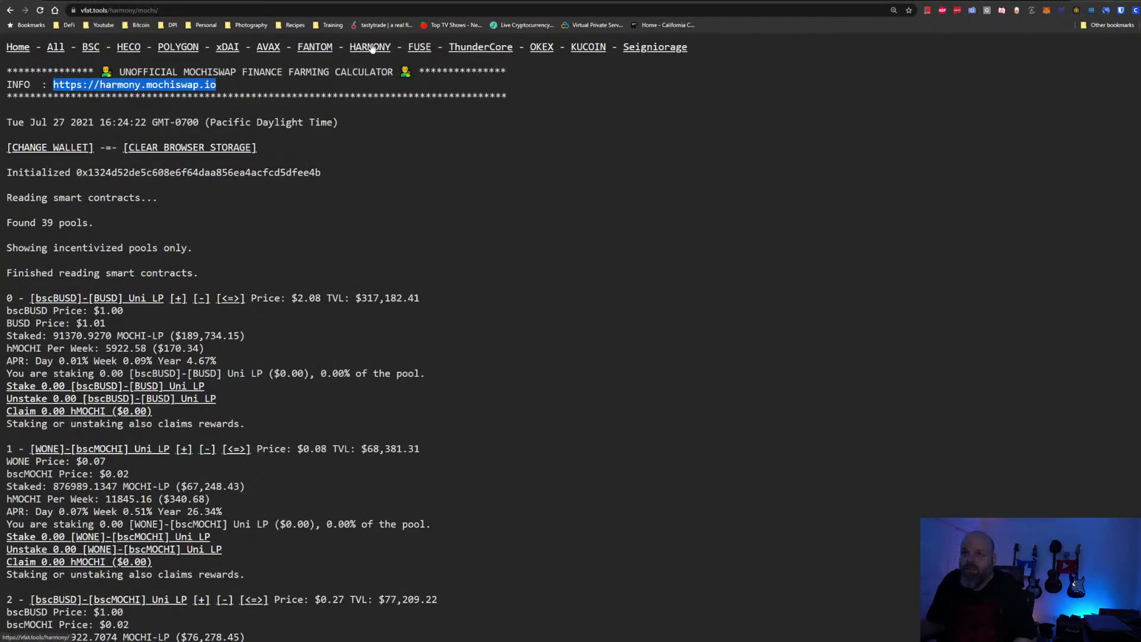
# In vfat.tools, open the Harmony network's pool providers and load the Piggybank farming calculator
pyautogui.click(373, 48)
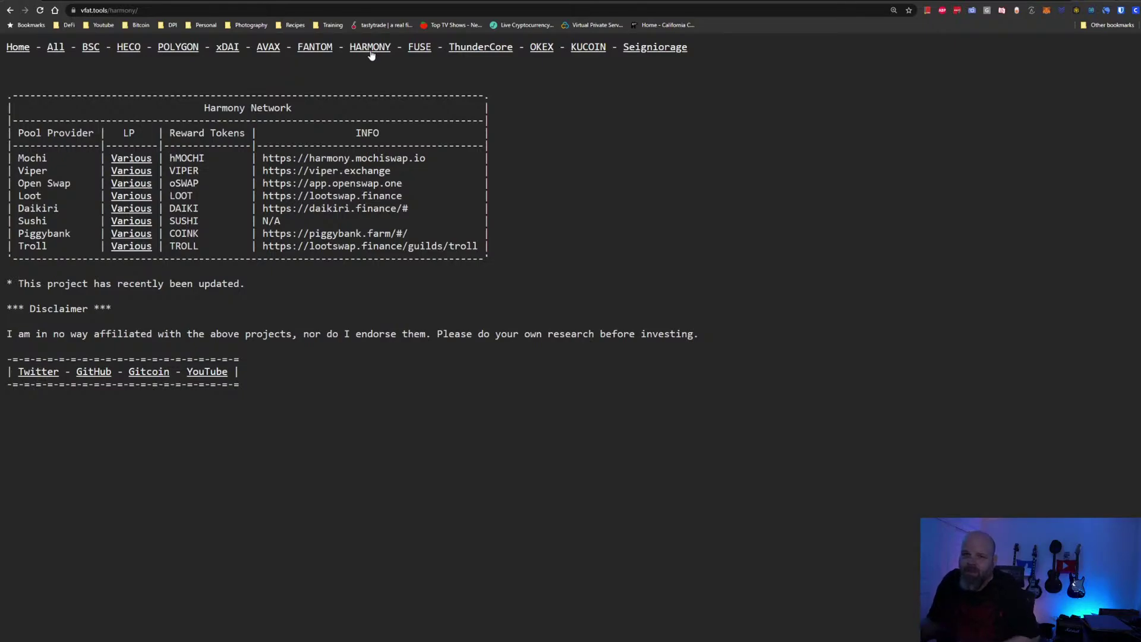
pyautogui.click(132, 237)
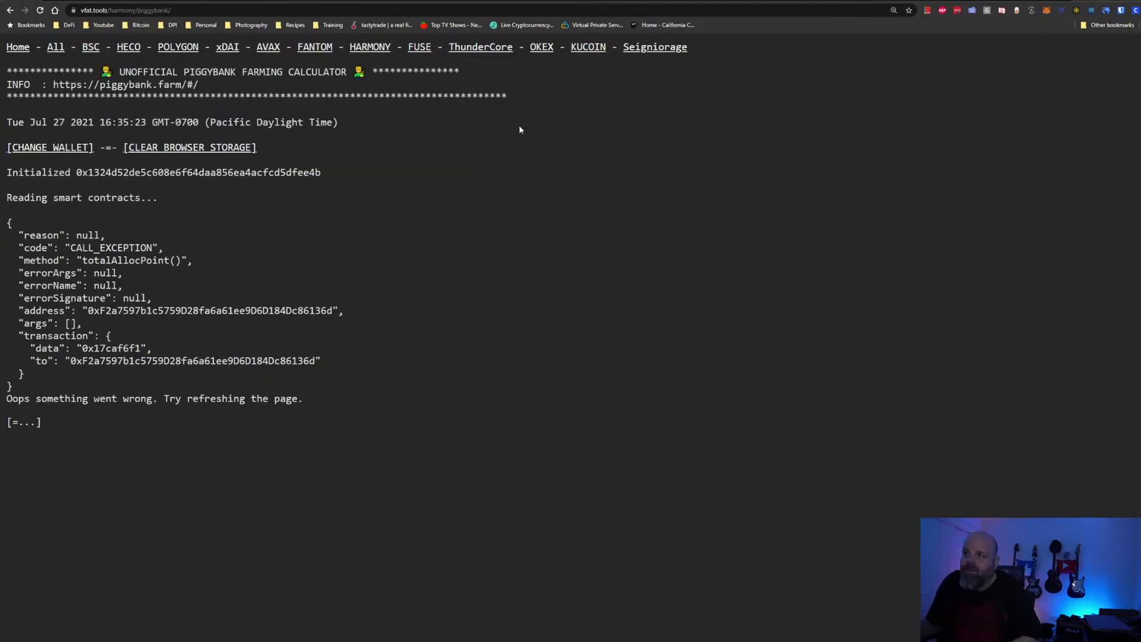
# Switch the MetaMask network to Kovan Test Network and back to Harmony Mainnet to reload the Piggybank calculator
pyautogui.click(1046, 12)
pyautogui.click(991, 39)
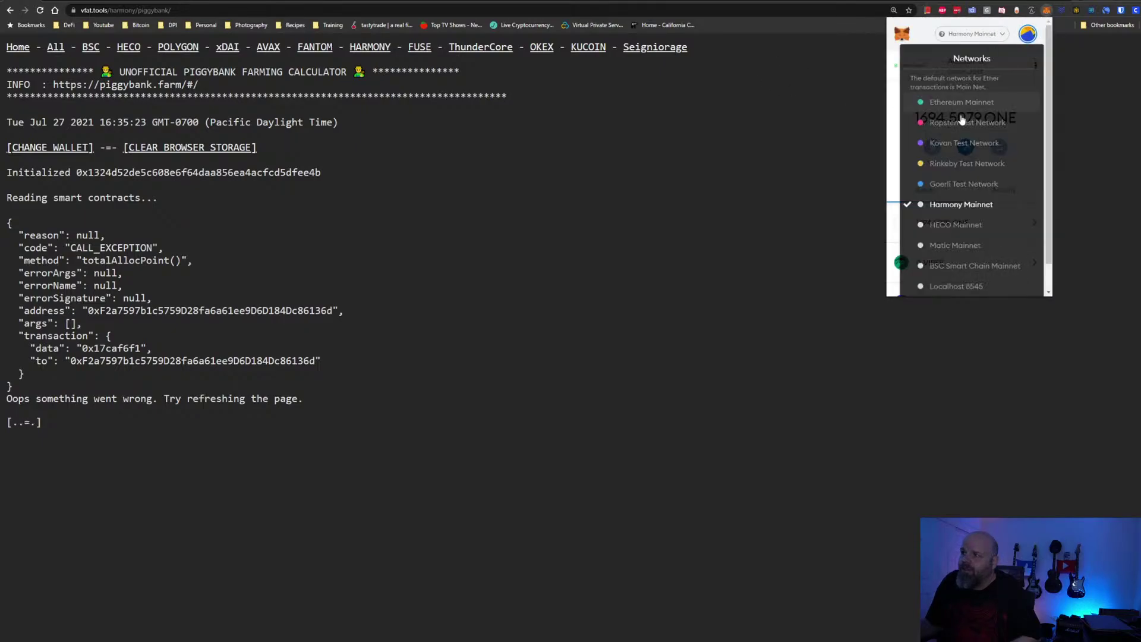
pyautogui.click(940, 145)
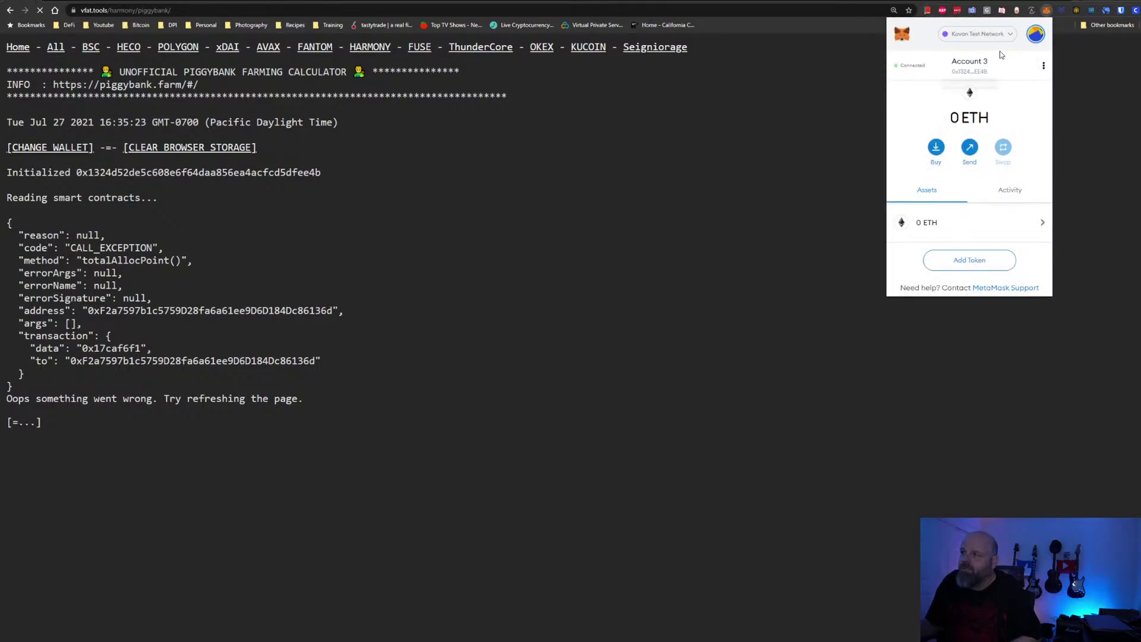
pyautogui.click(978, 33)
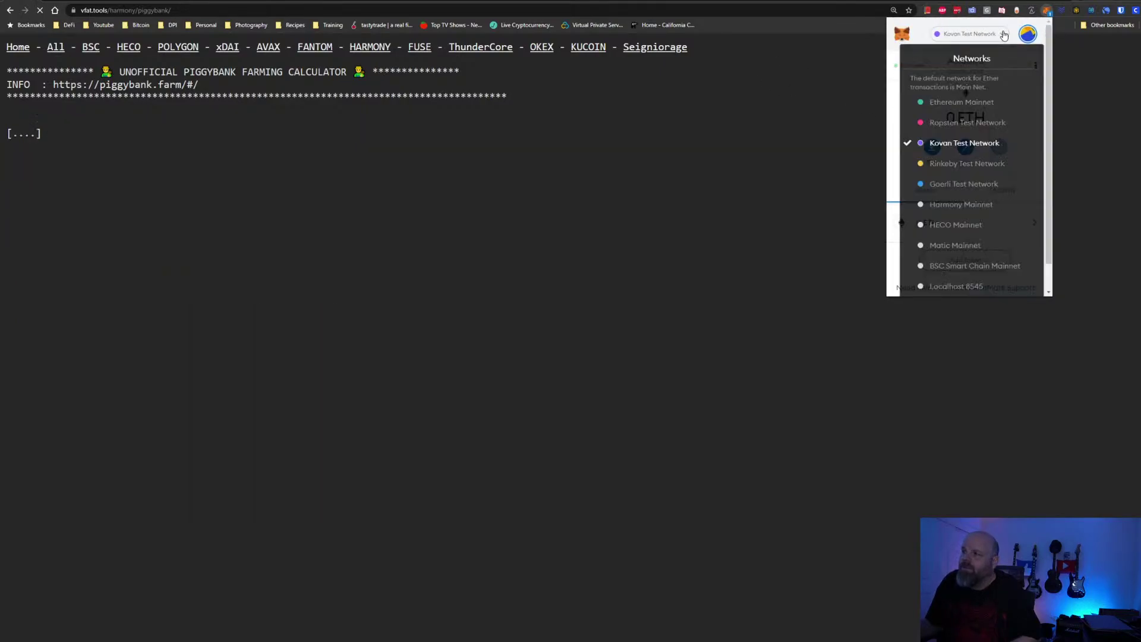
pyautogui.click(946, 204)
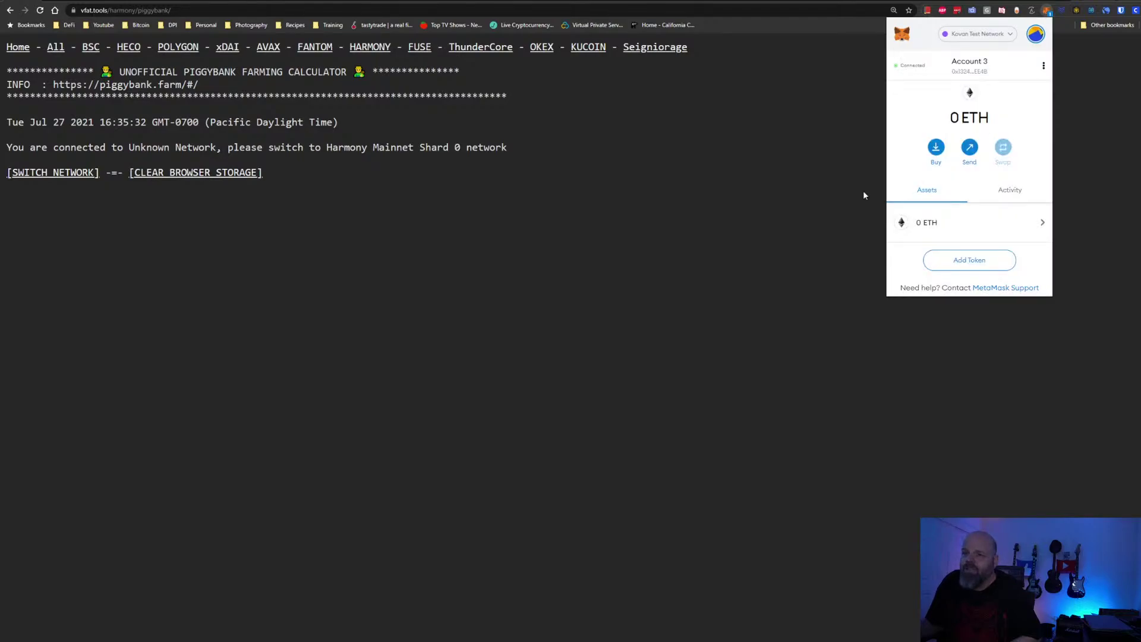
pyautogui.rightClick(686, 182)
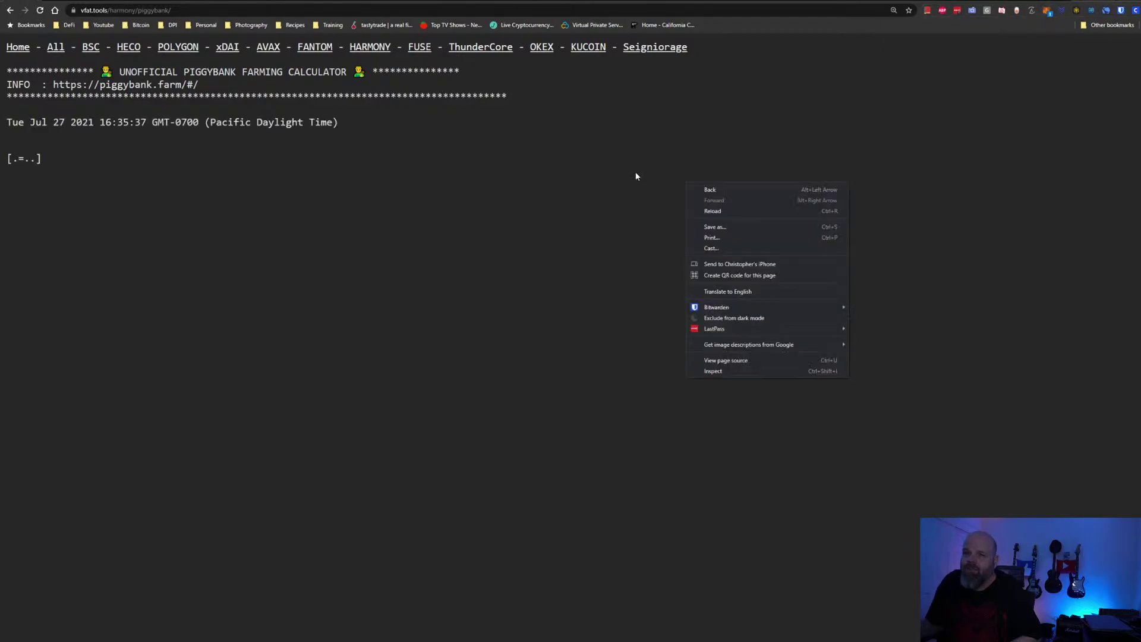
pyautogui.click(524, 190)
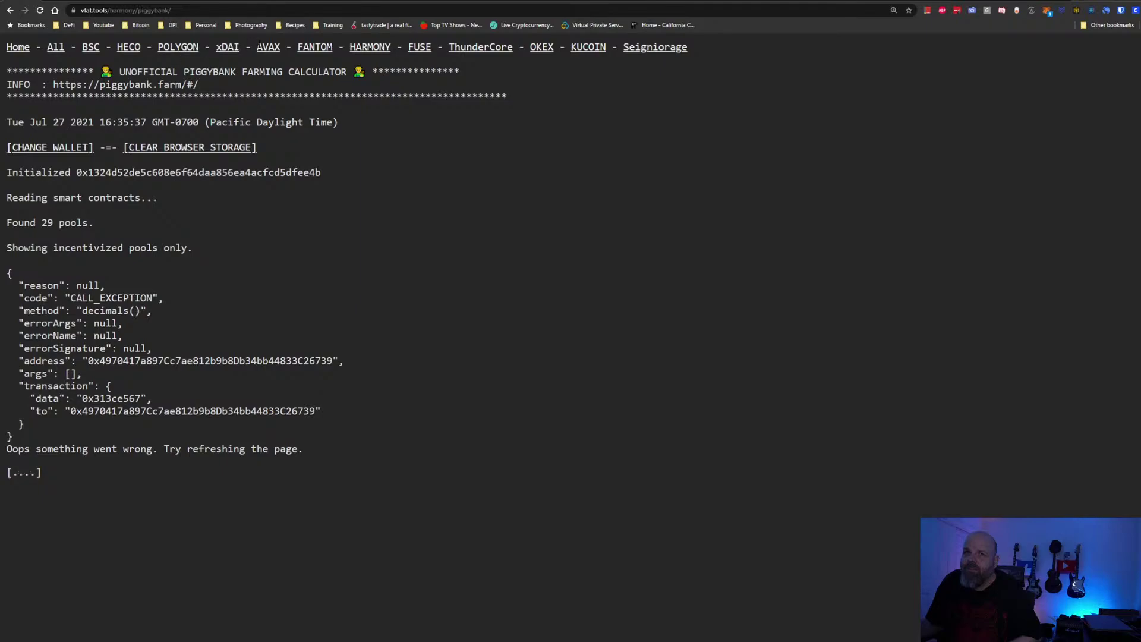
# Reload the Piggybank farming calculator from the Harmony network's pool provider list and refresh its page
pyautogui.click(369, 48)
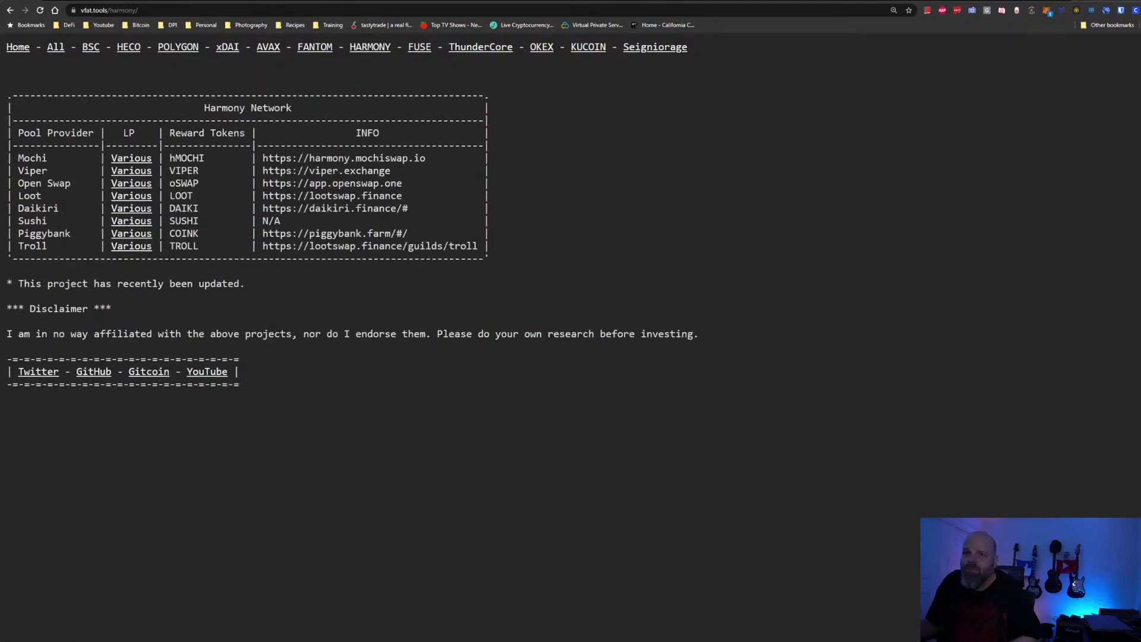
pyautogui.click(140, 237)
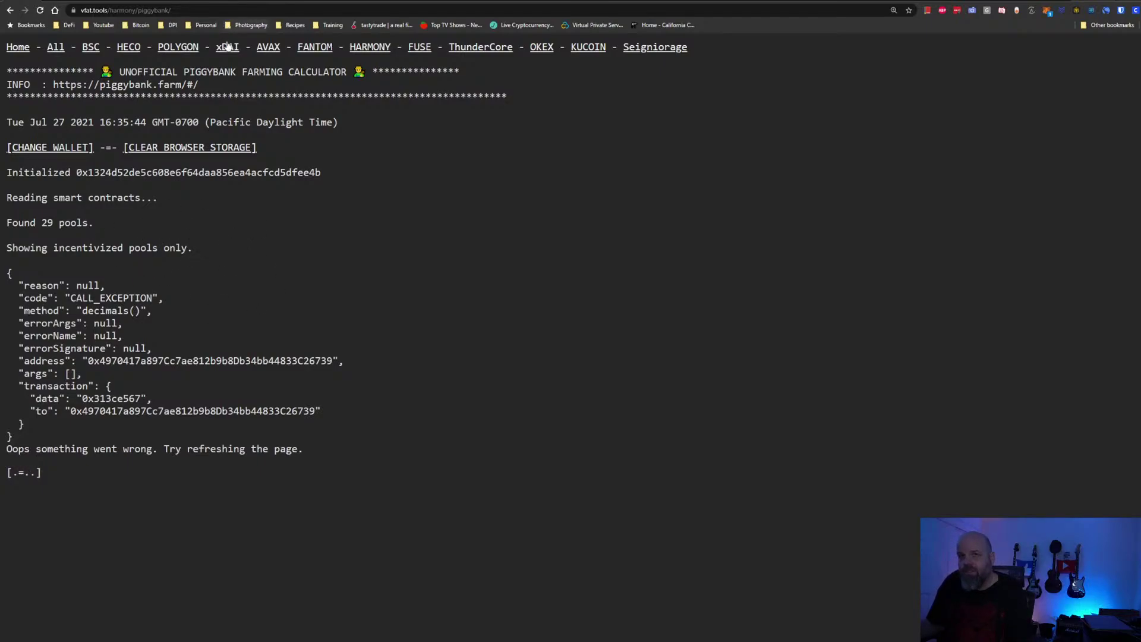
pyautogui.click(367, 50)
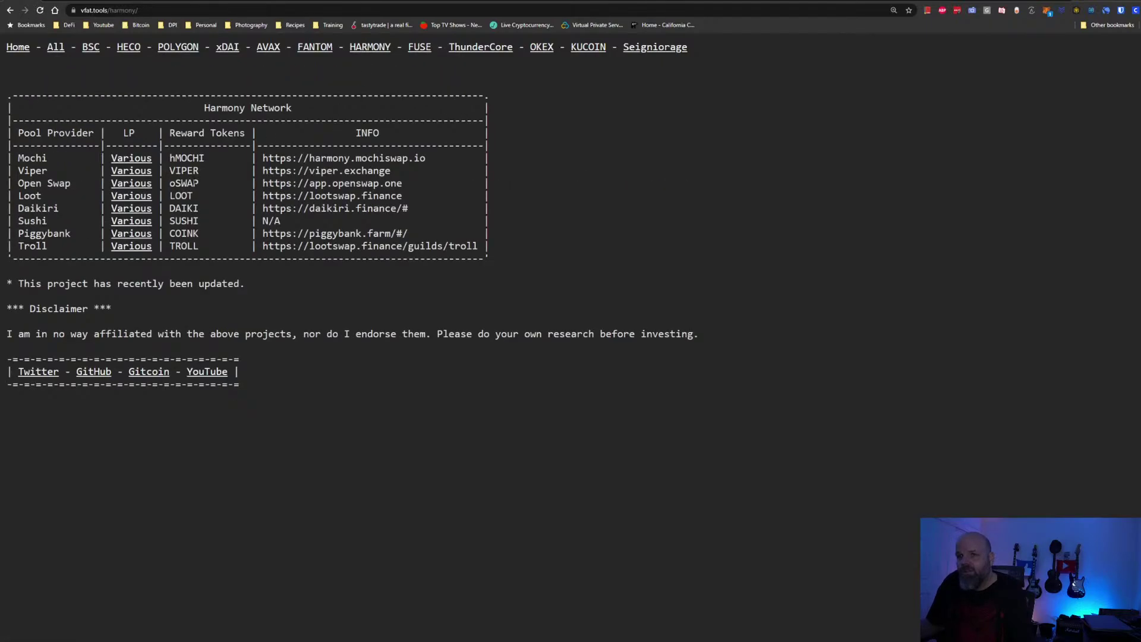
pyautogui.click(133, 235)
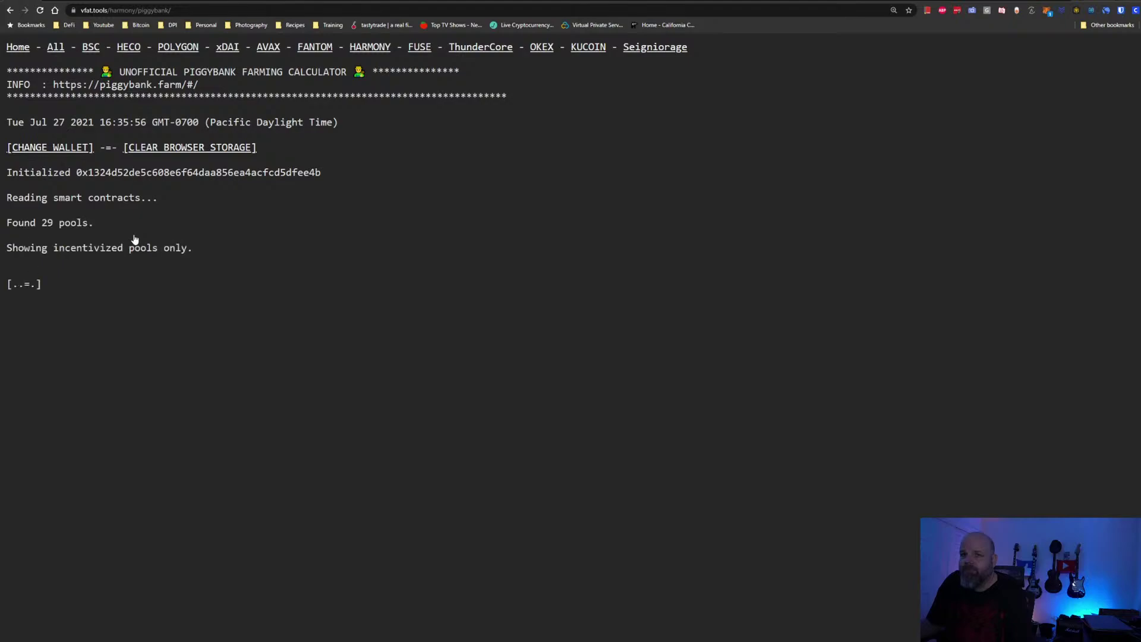
pyautogui.click(41, 10)
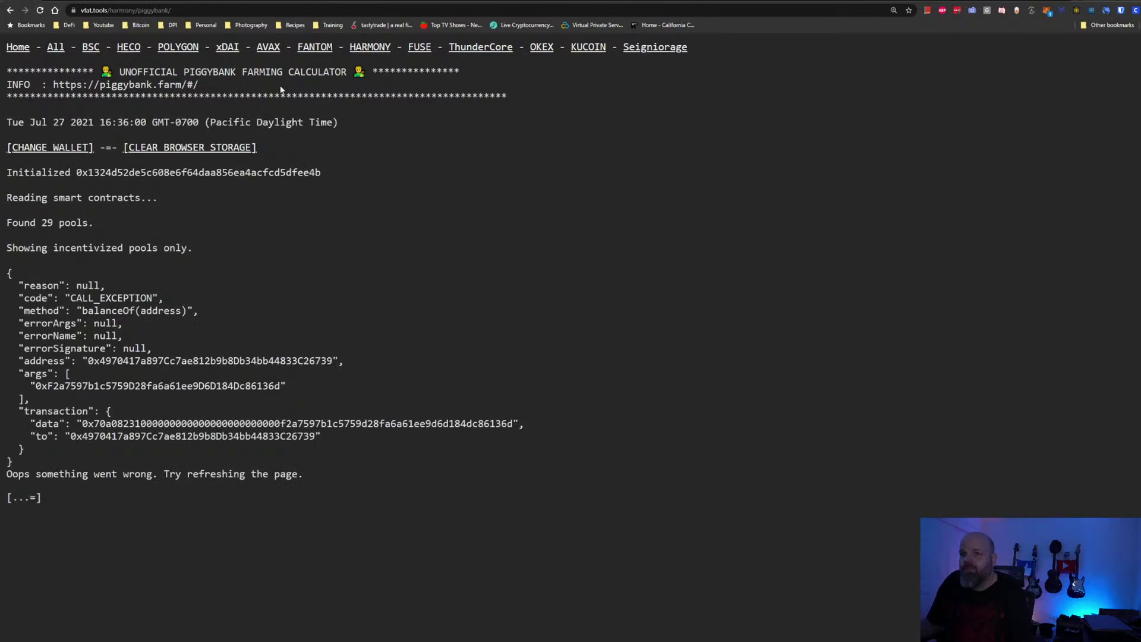
# Approve MochiSwap's pending MetaMask request to switch to Harmony Mainnet and reopen the Piggybank calculator from the Harmony pool list
pyautogui.click(376, 52)
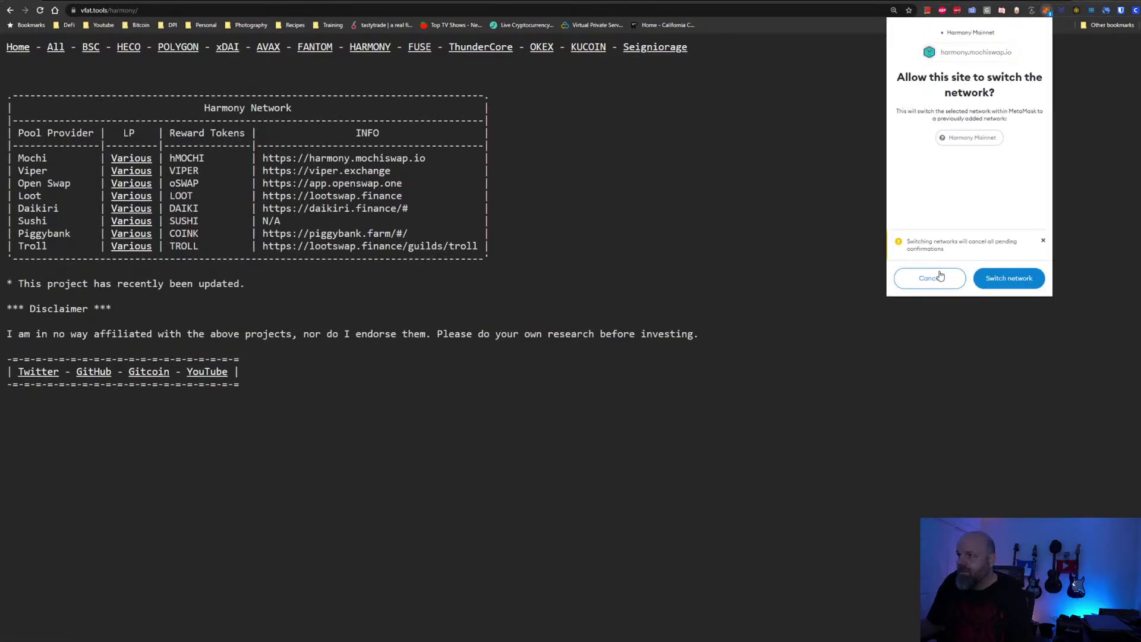
pyautogui.click(1009, 278)
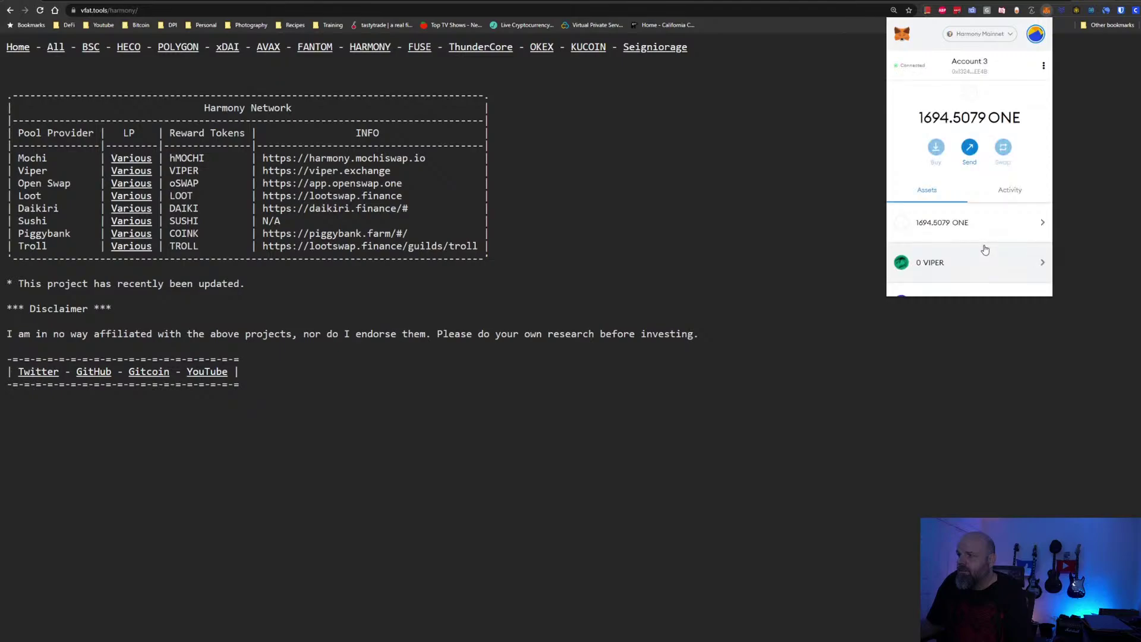
pyautogui.click(145, 237)
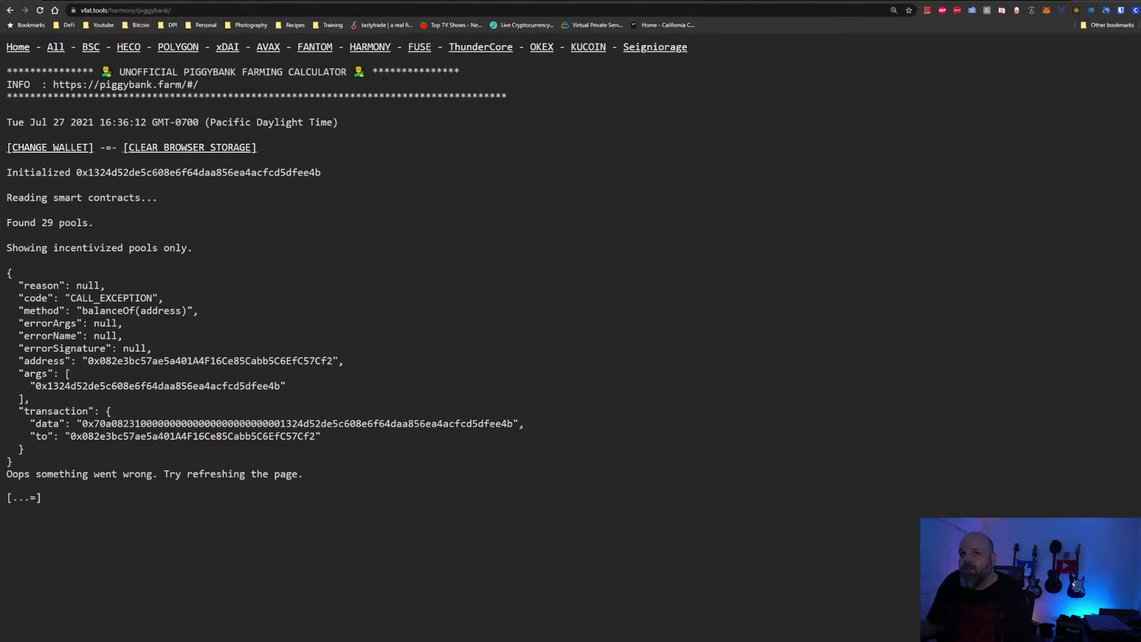
# Switch to ViperSwap's analytics page for the Piggybankone (COINK) token and reload it to check the current price and liquidity
pyautogui.click(166, 0)
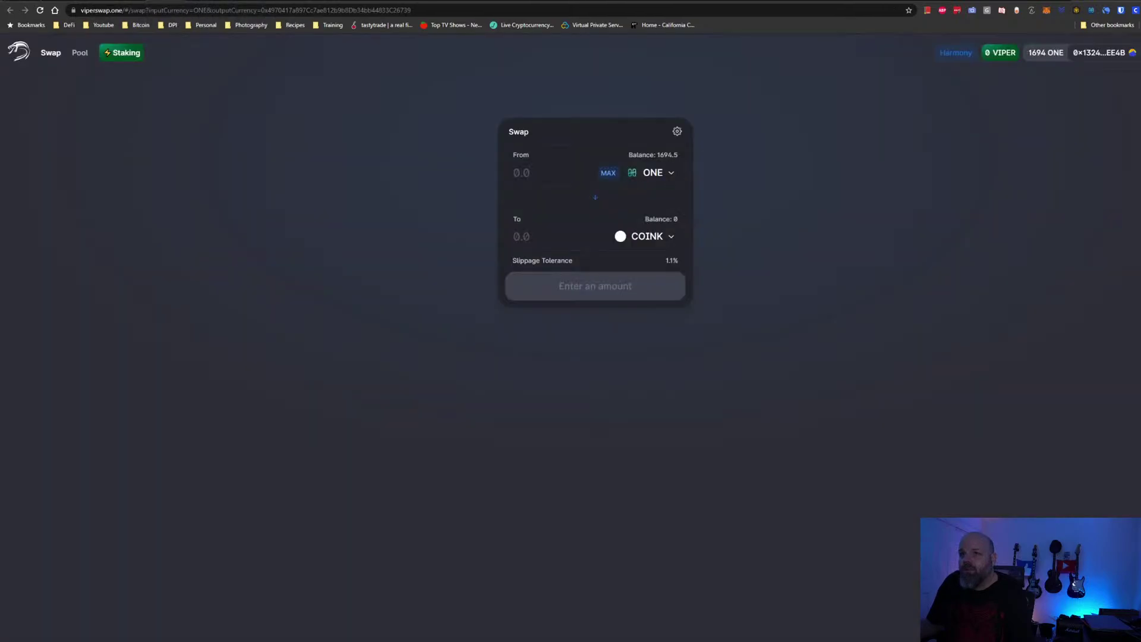
pyautogui.click(202, 0)
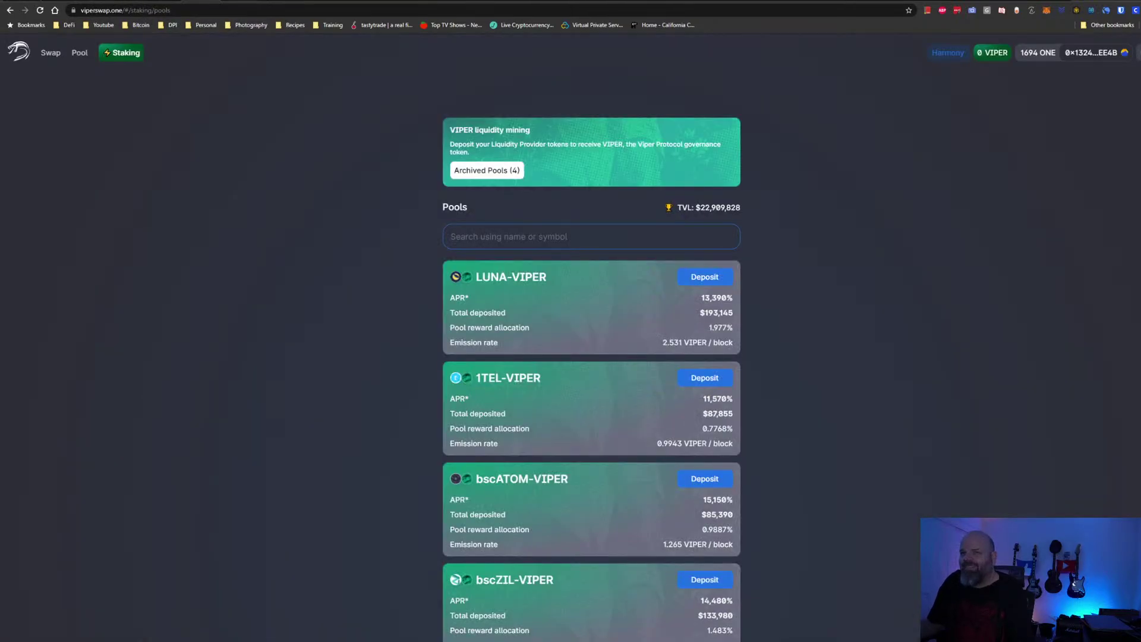
pyautogui.click(238, 1)
pyautogui.rightClick(210, 124)
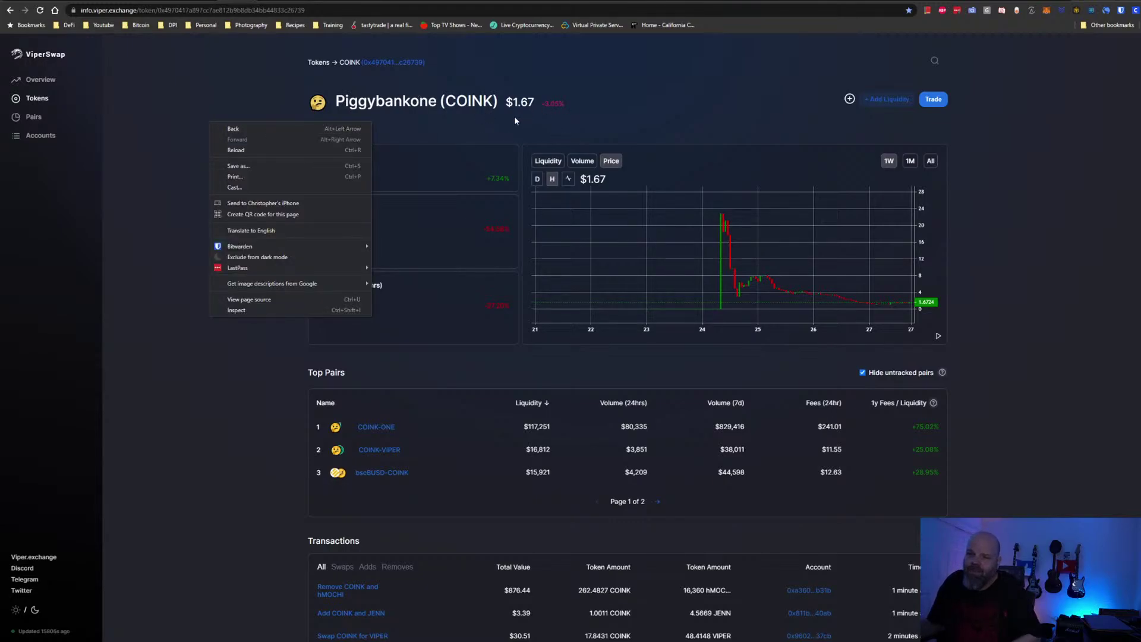
pyautogui.click(775, 238)
pyautogui.scroll(2, 832, 300)
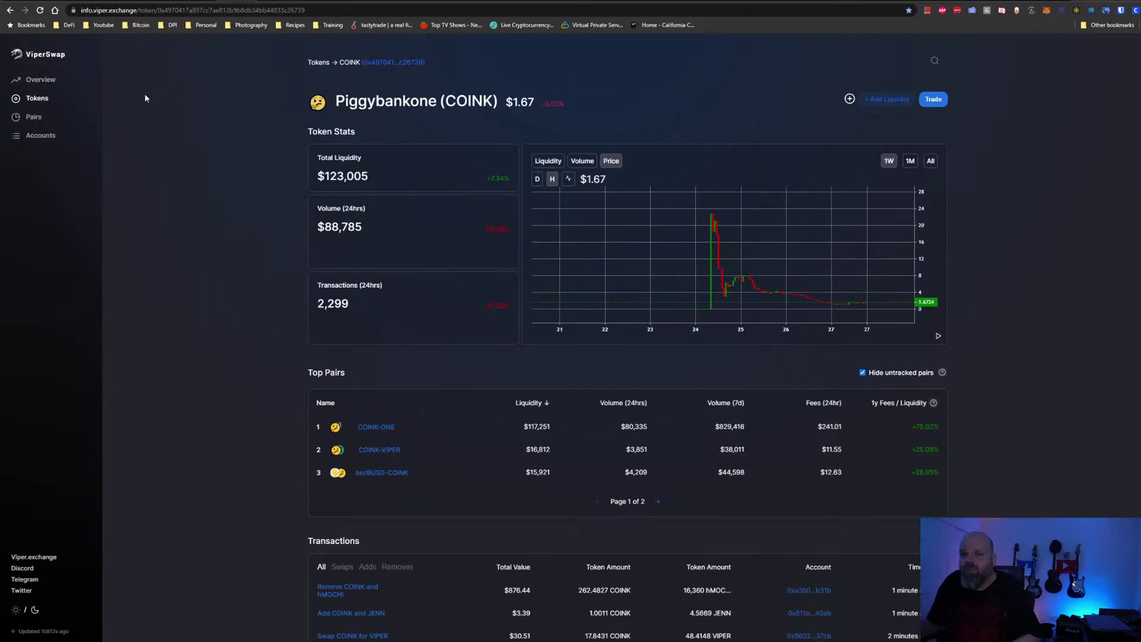
pyautogui.rightClick(211, 89)
pyautogui.click(237, 115)
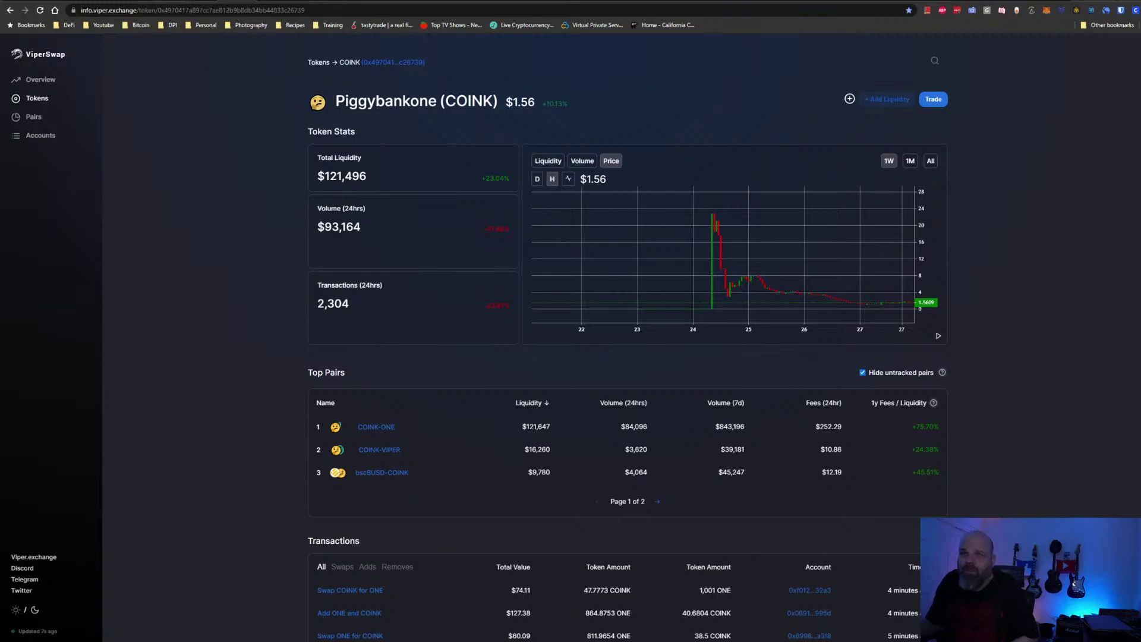
# Return to the Piggy Bank farms, harvest the COINK earned in the COINK-ONE LP farm and confirm the transaction in MetaMask
pyautogui.click(142, 1)
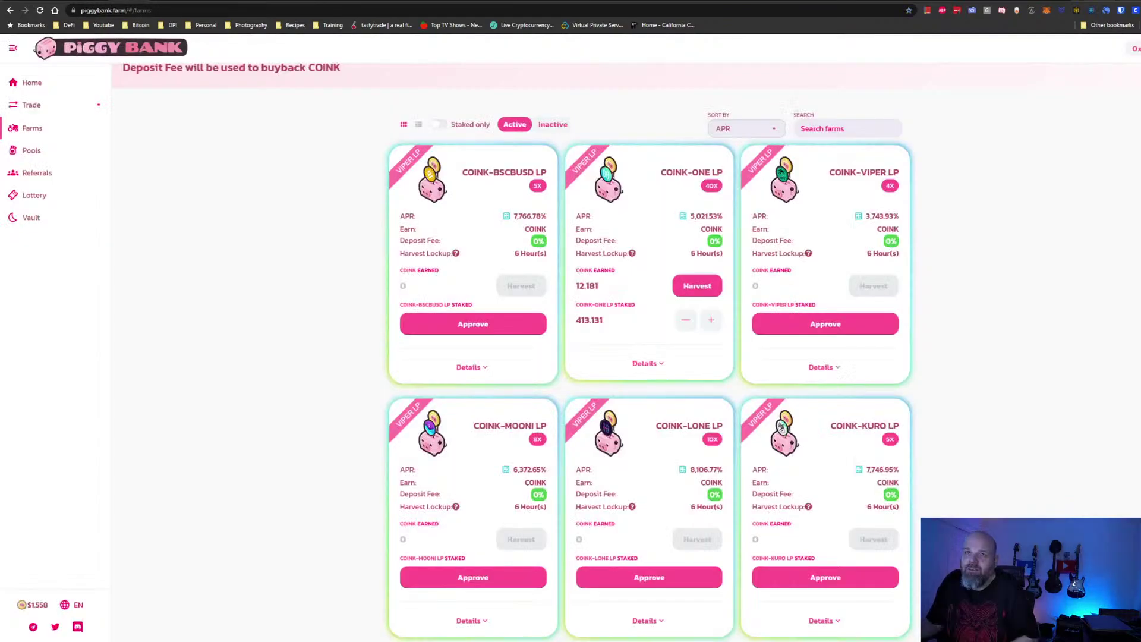
pyautogui.click(695, 287)
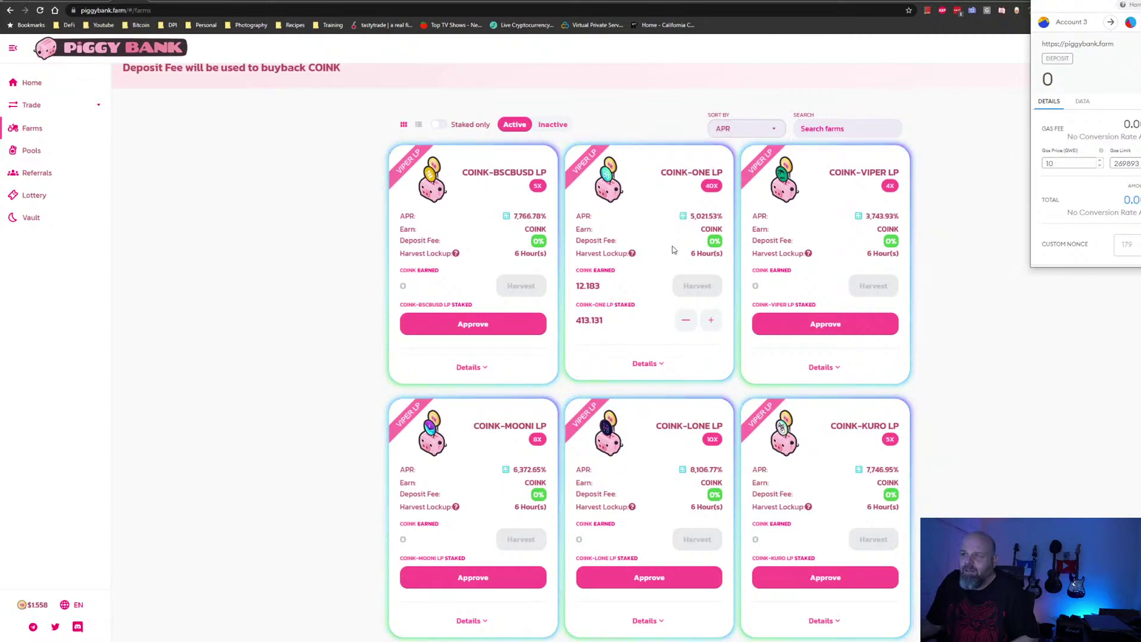
pyautogui.scroll(-1, 1088, 178)
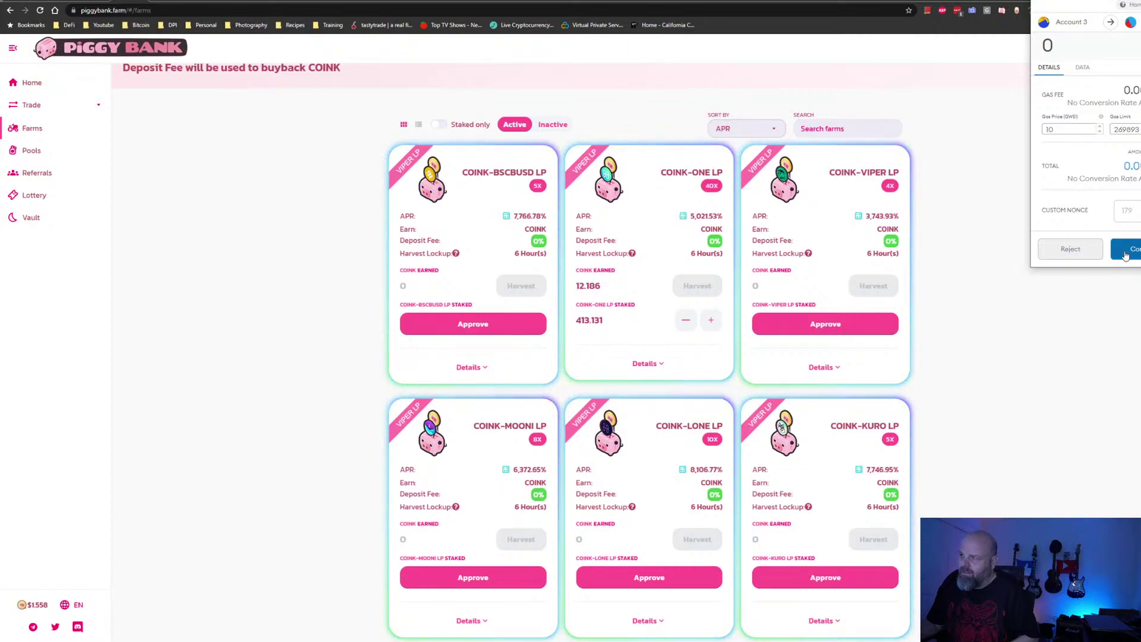
pyautogui.click(1125, 254)
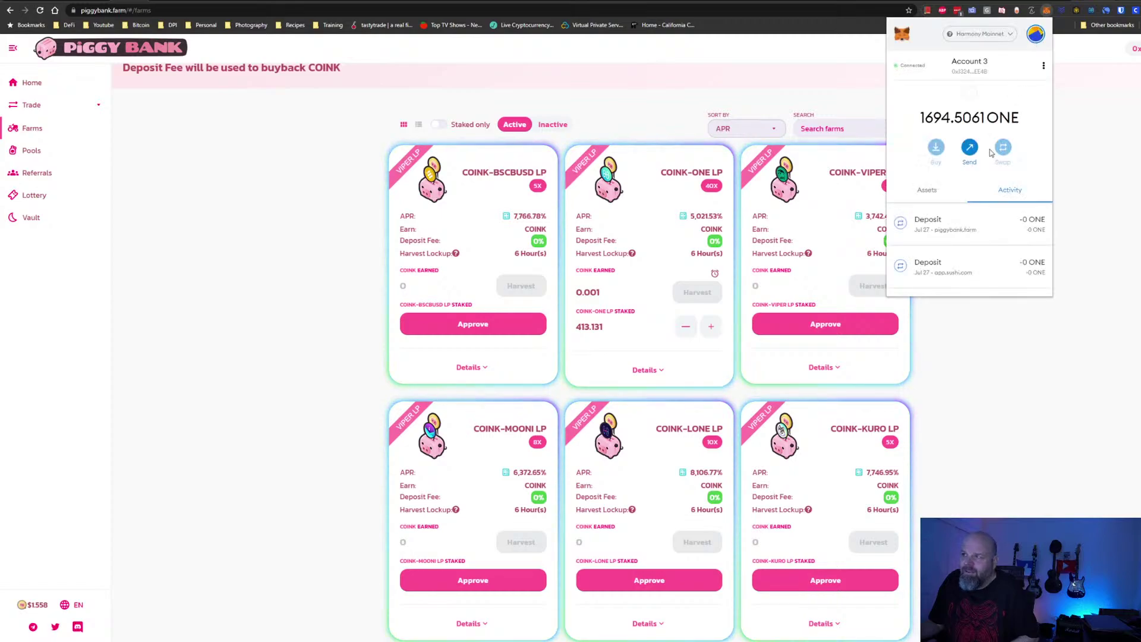
# Examine the MetaMask asset list, checking the token balances including COINK, WONE and 1USDC
pyautogui.click(921, 194)
pyautogui.scroll(-5, 974, 231)
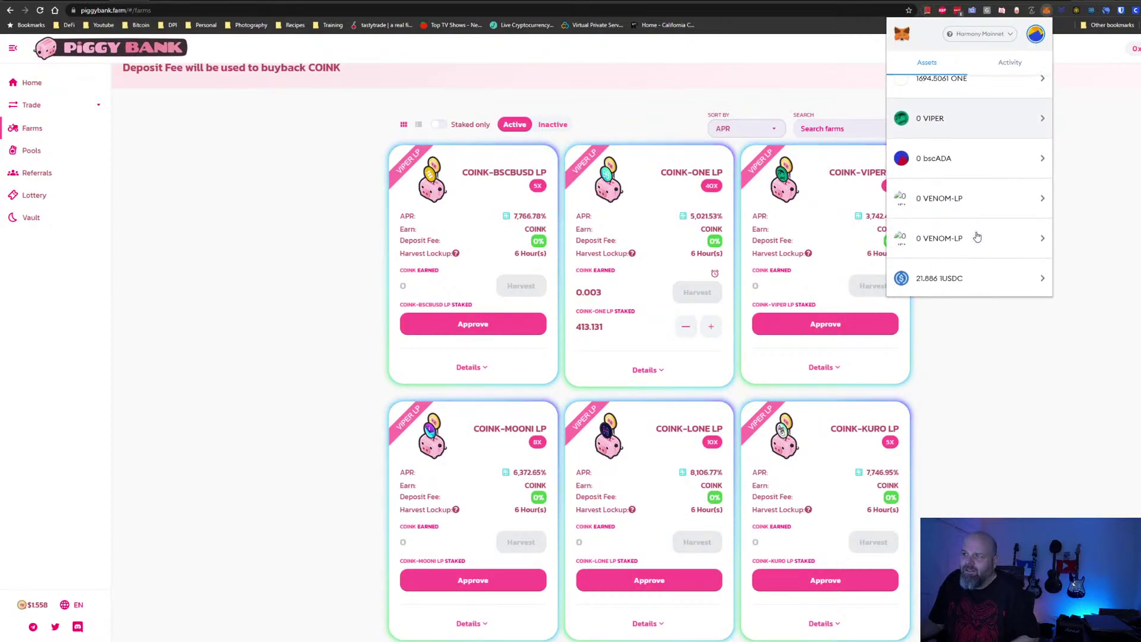
pyautogui.scroll(-1, 977, 237)
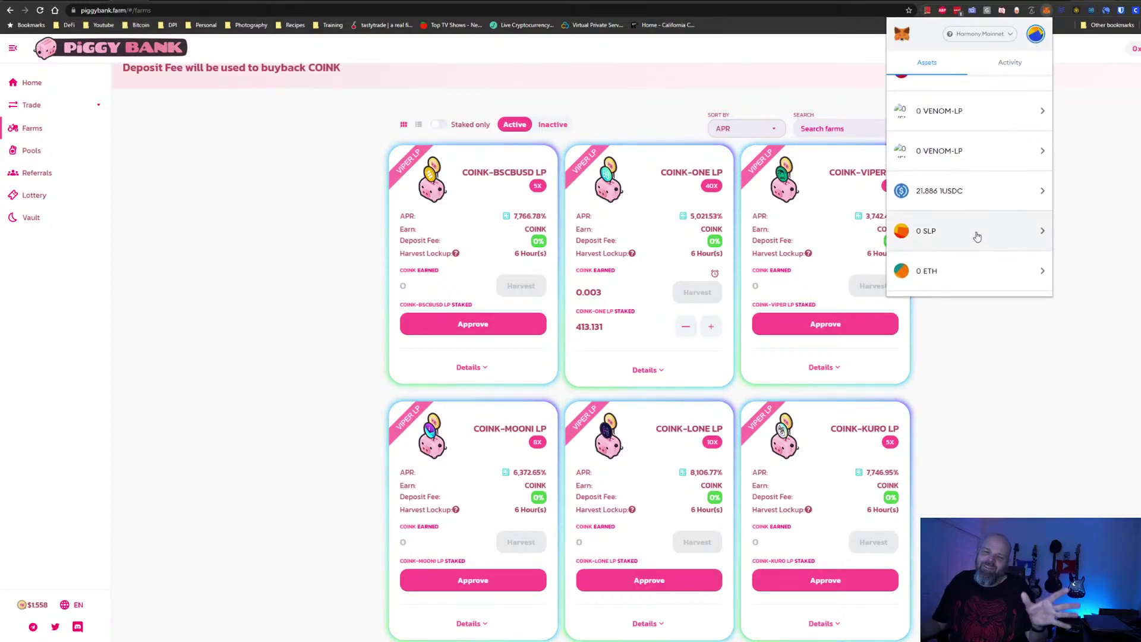
pyautogui.scroll(-5, 976, 233)
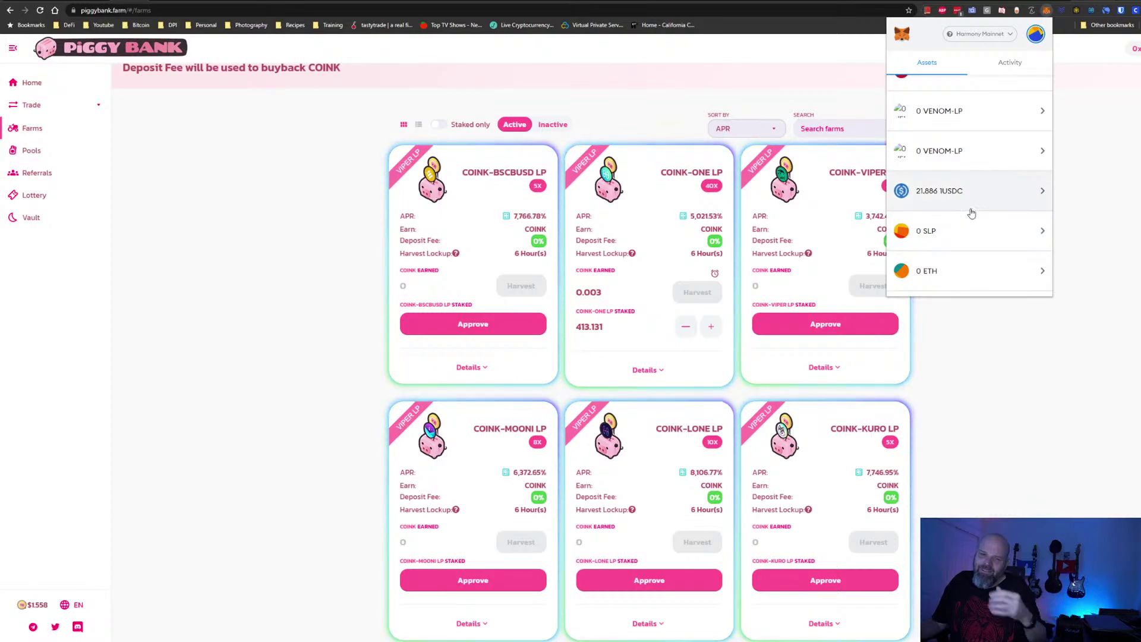
pyautogui.scroll(-4, 972, 213)
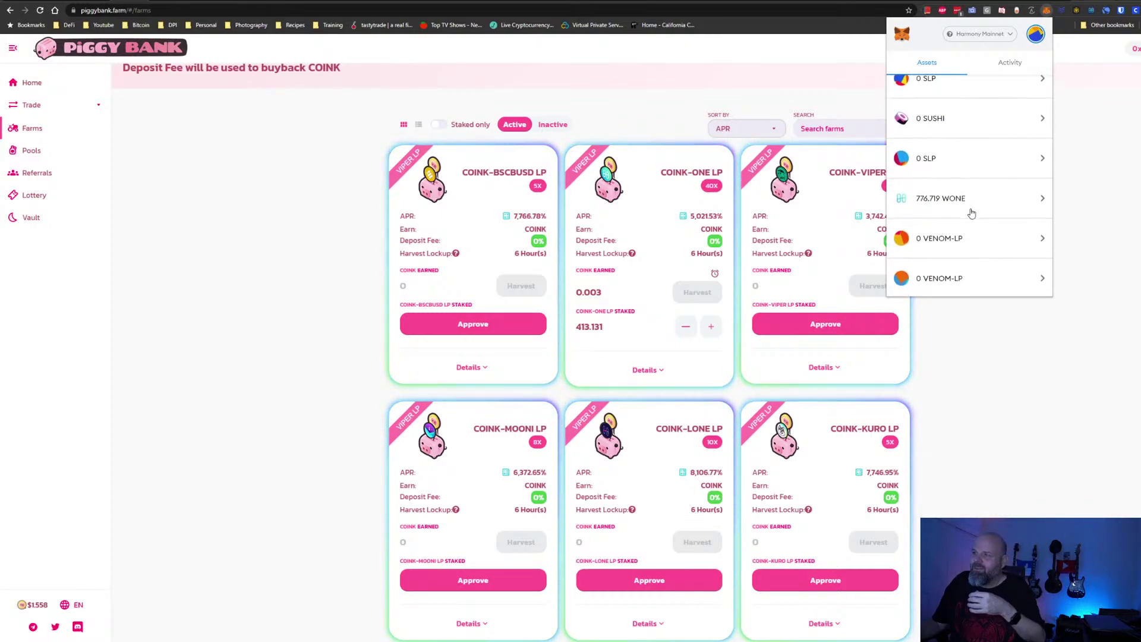
pyautogui.scroll(-3, 971, 213)
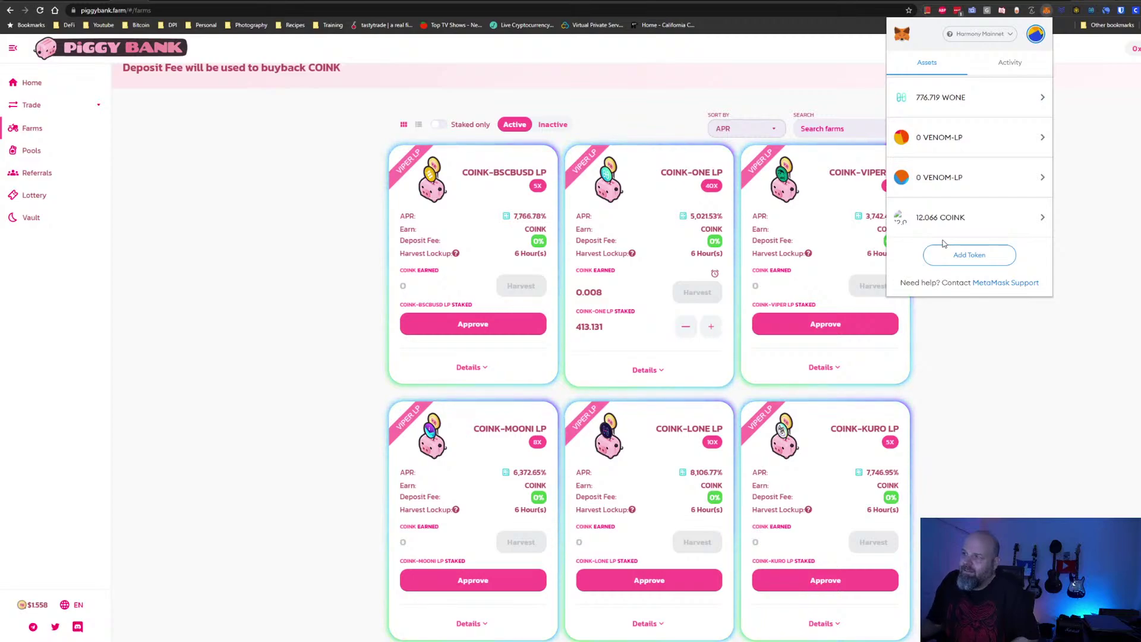
pyautogui.scroll(3, 944, 243)
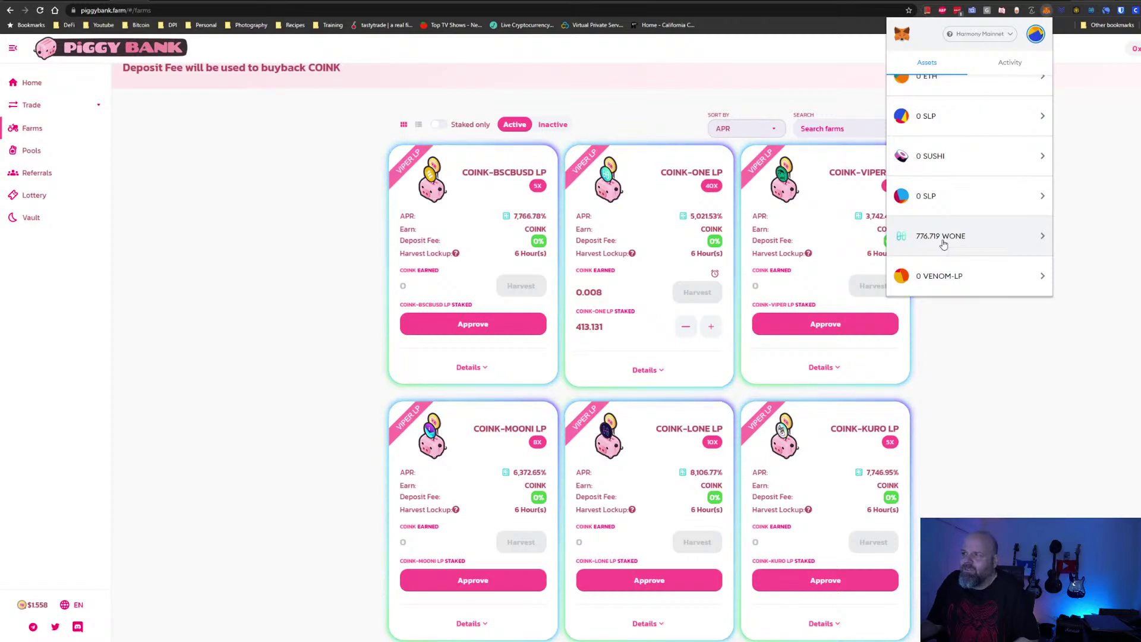
pyautogui.scroll(-5, 944, 243)
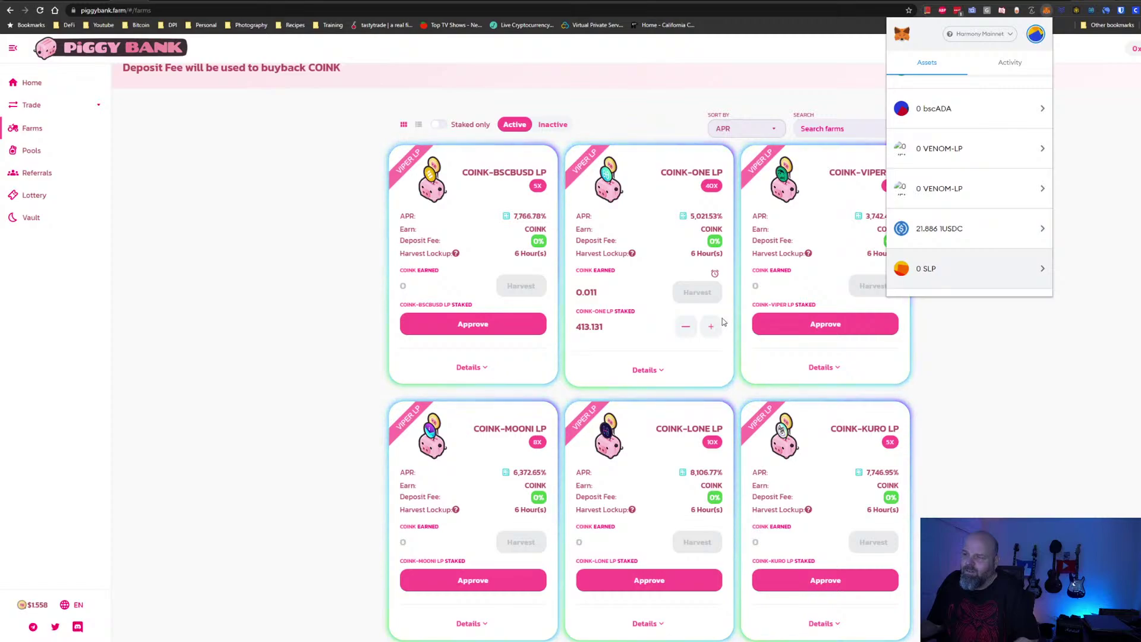
pyautogui.scroll(-2, 927, 246)
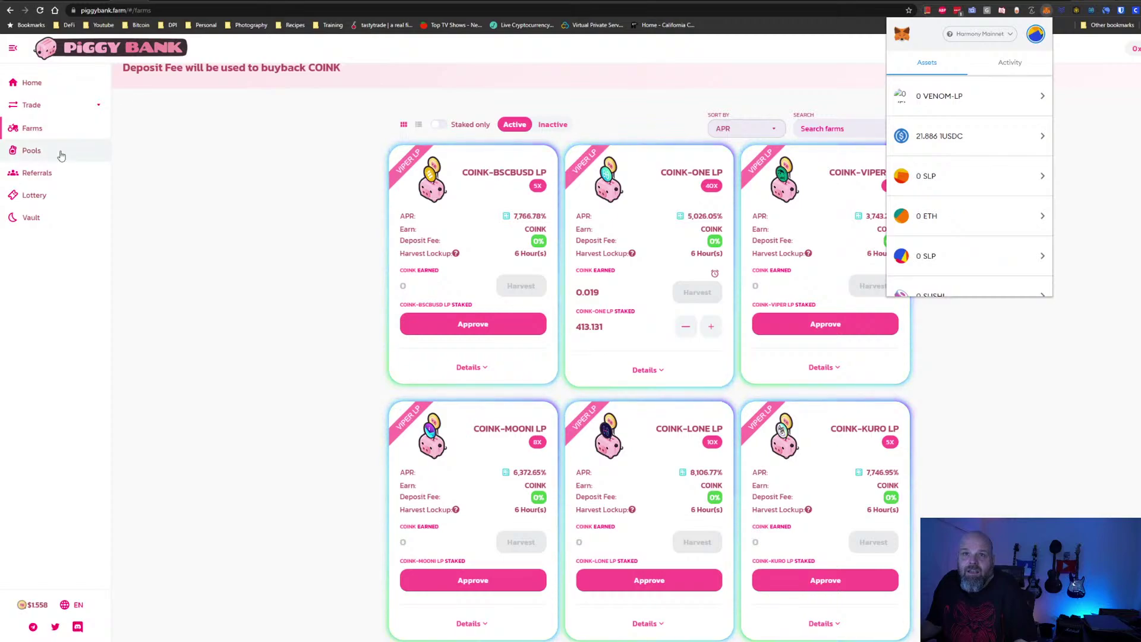
# Open the Piggybankone Referral Program page and select the full referral link
pyautogui.click(48, 173)
pyautogui.click(47, 173)
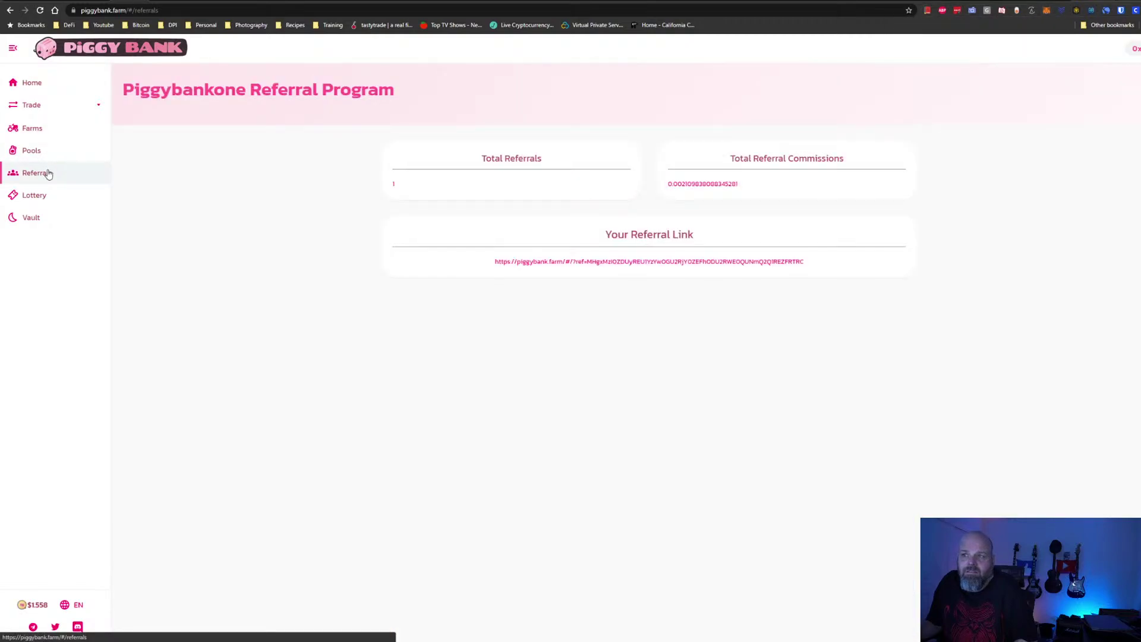
pyautogui.moveTo(812, 266); pyautogui.dragTo(479, 275)
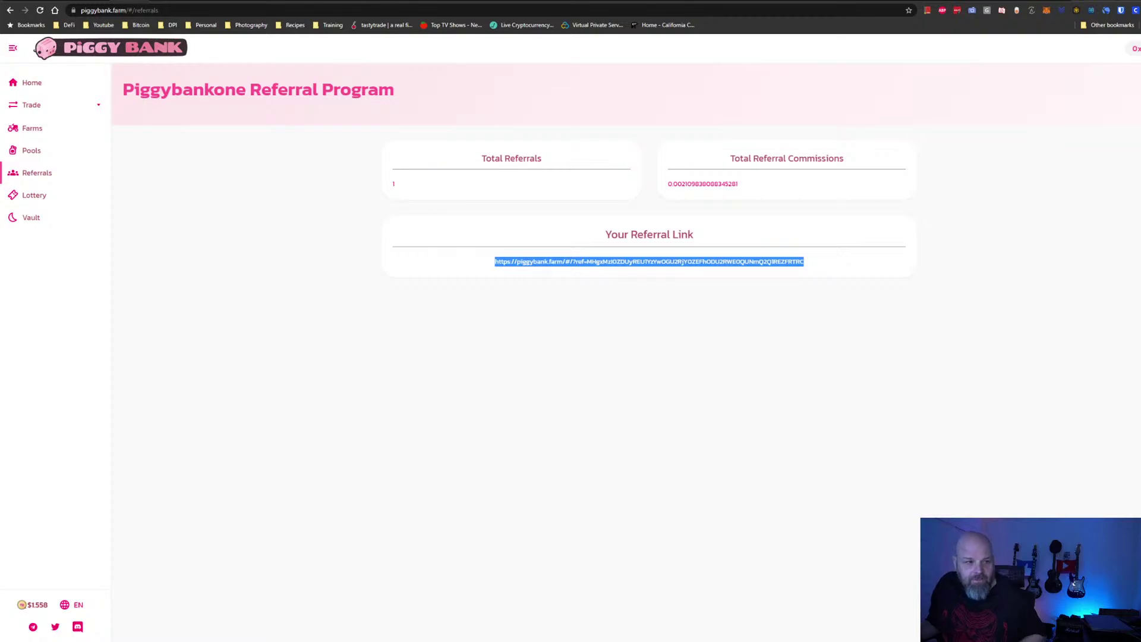
pyautogui.hotkey('alt', 'Tab')
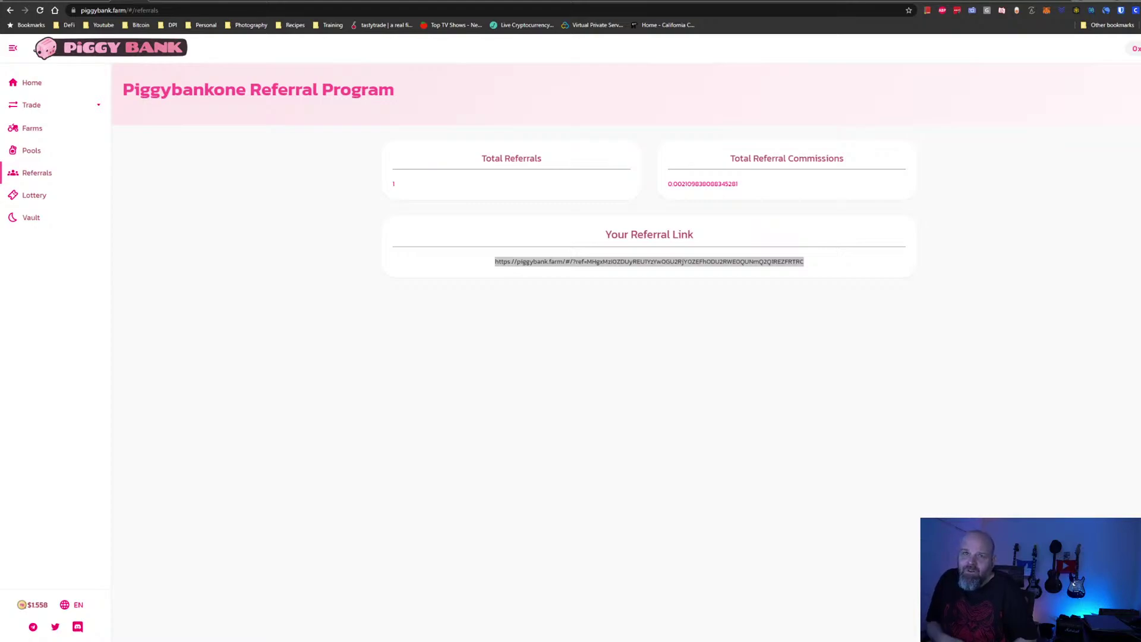
# Check the COINK and WONE staking pools and return to the farms list
pyautogui.click(45, 152)
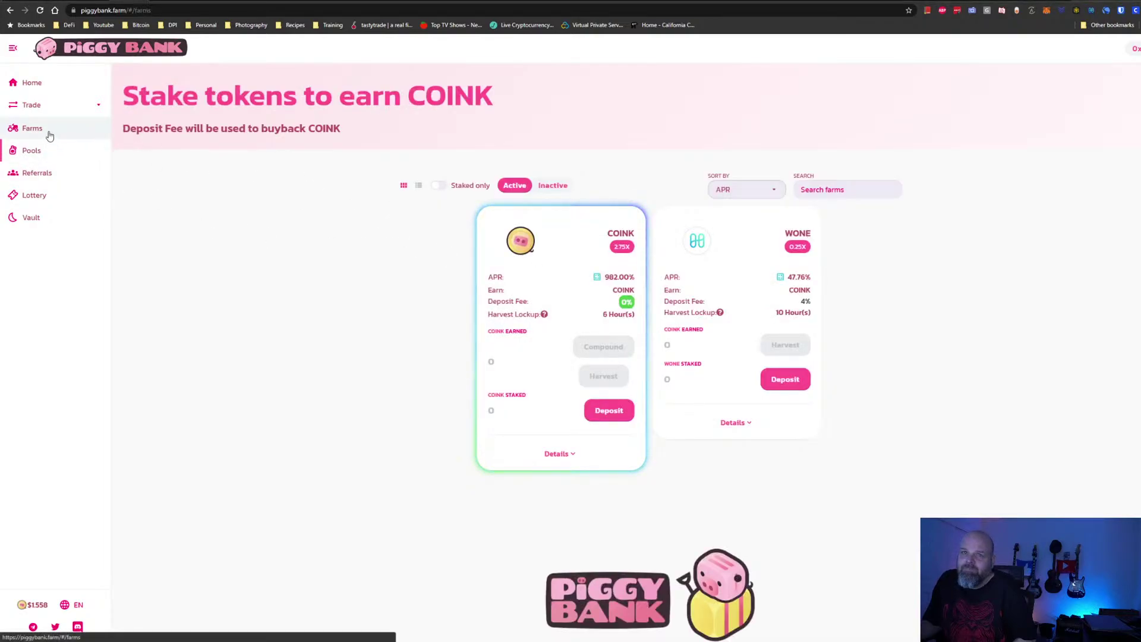
pyautogui.click(48, 131)
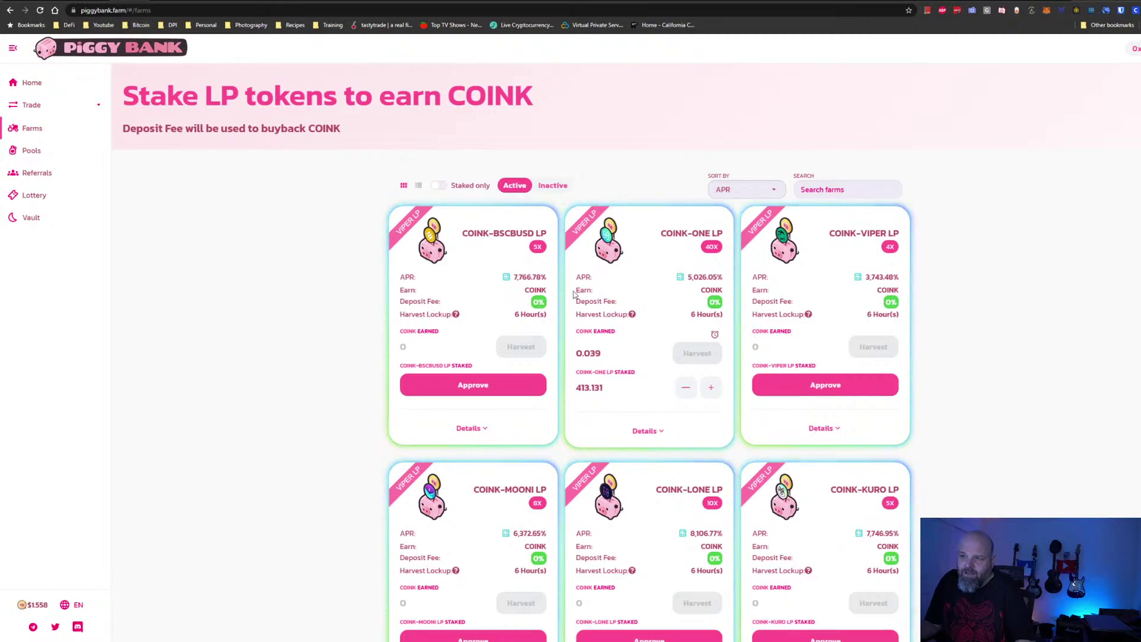
# Check the COINK-ONE LP deposit dialog without staking, and expand that farm's details to view its total liquidity and LP price
pyautogui.click(711, 389)
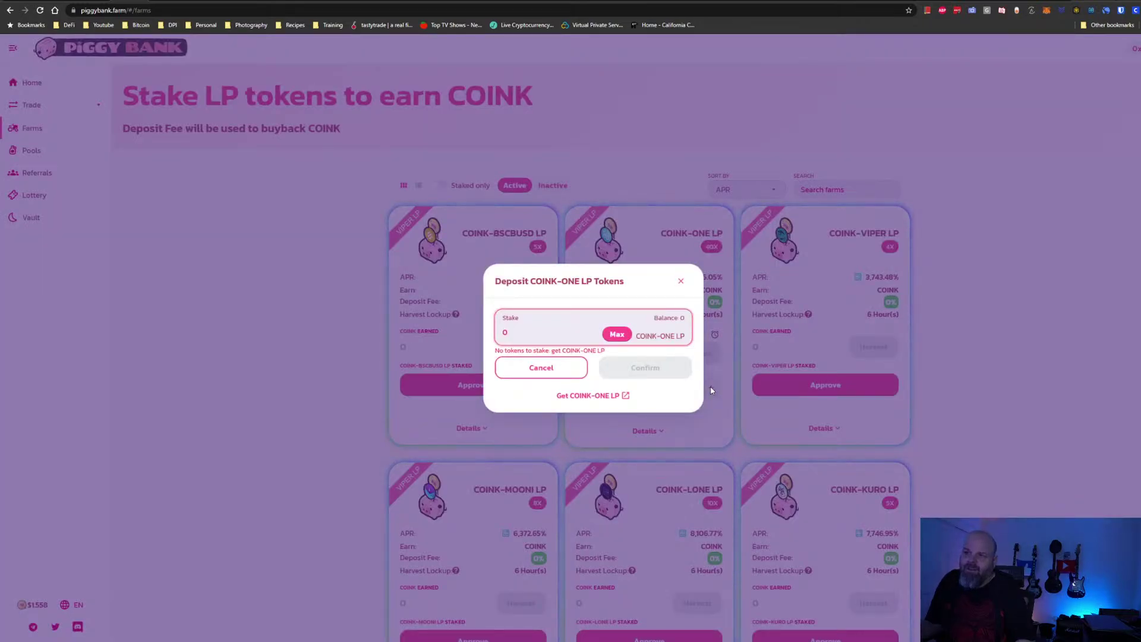
pyautogui.click(541, 368)
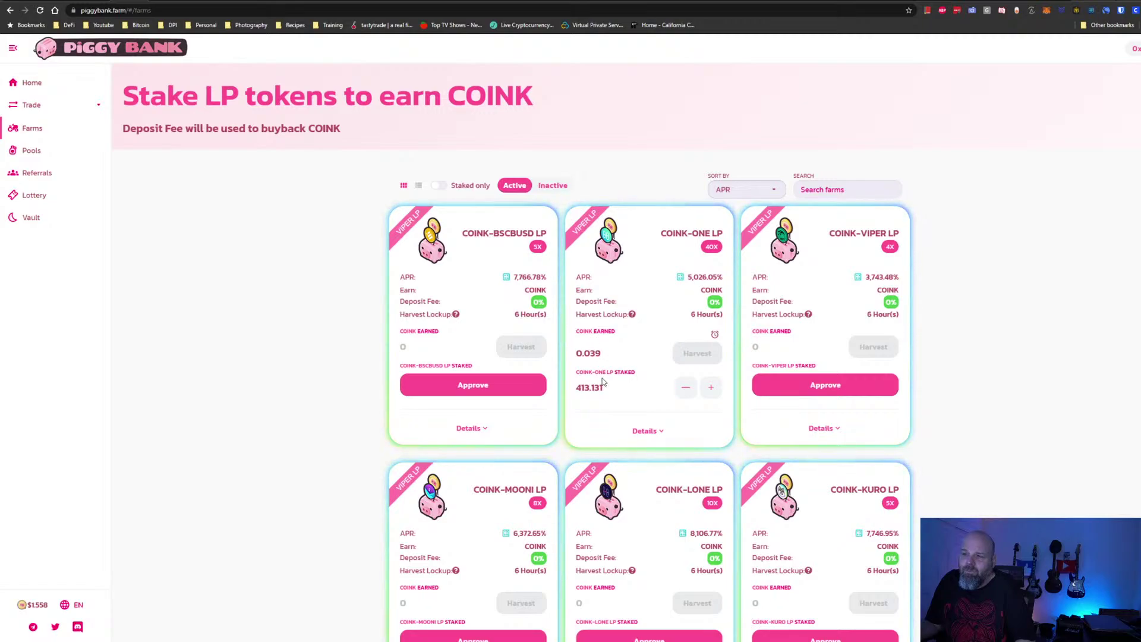
pyautogui.click(647, 431)
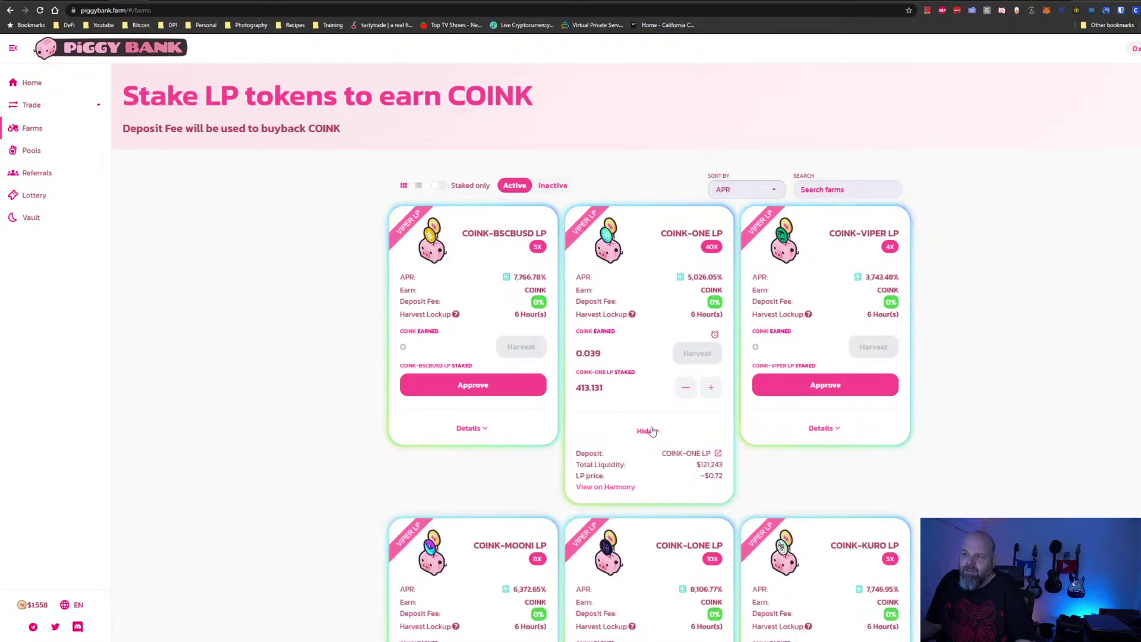
pyautogui.scroll(-1, 636, 409)
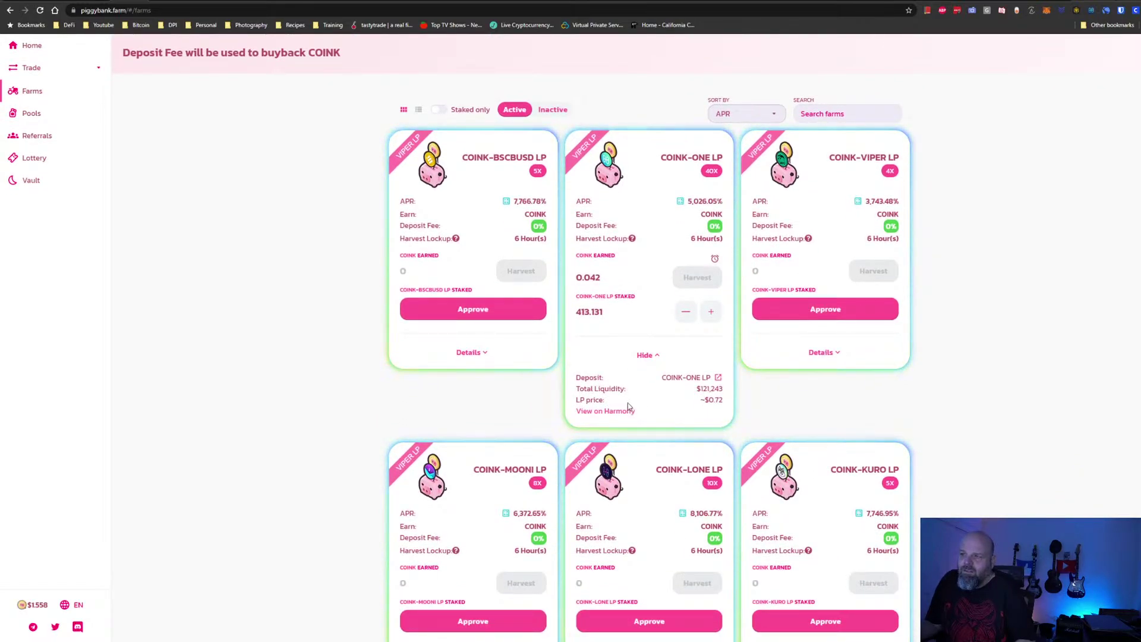
pyautogui.scroll(1, 628, 405)
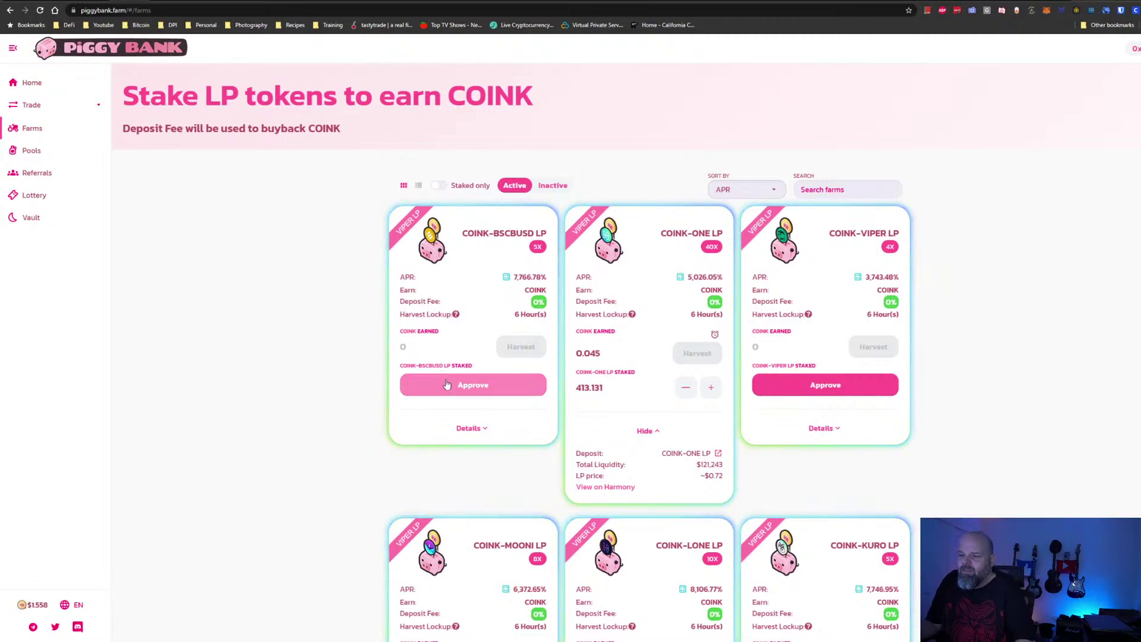
# Expand the COINK-BSCBUSD LP farm's details and open ViperSwap's Add Liquidity page for the COINK-ONE LP
pyautogui.click(464, 431)
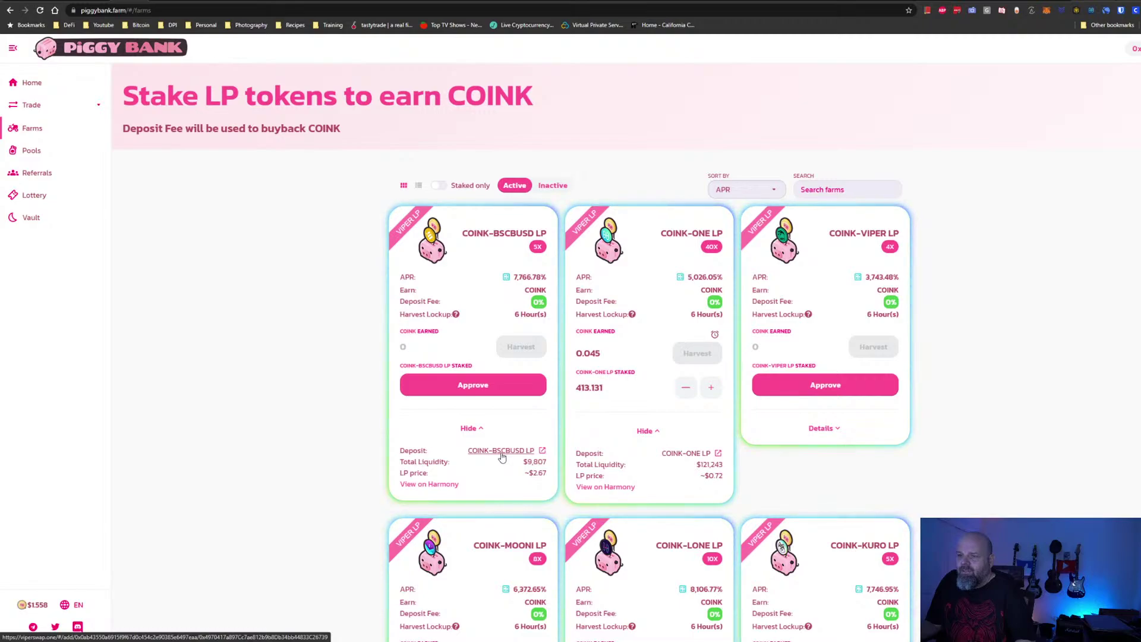
pyautogui.click(693, 457)
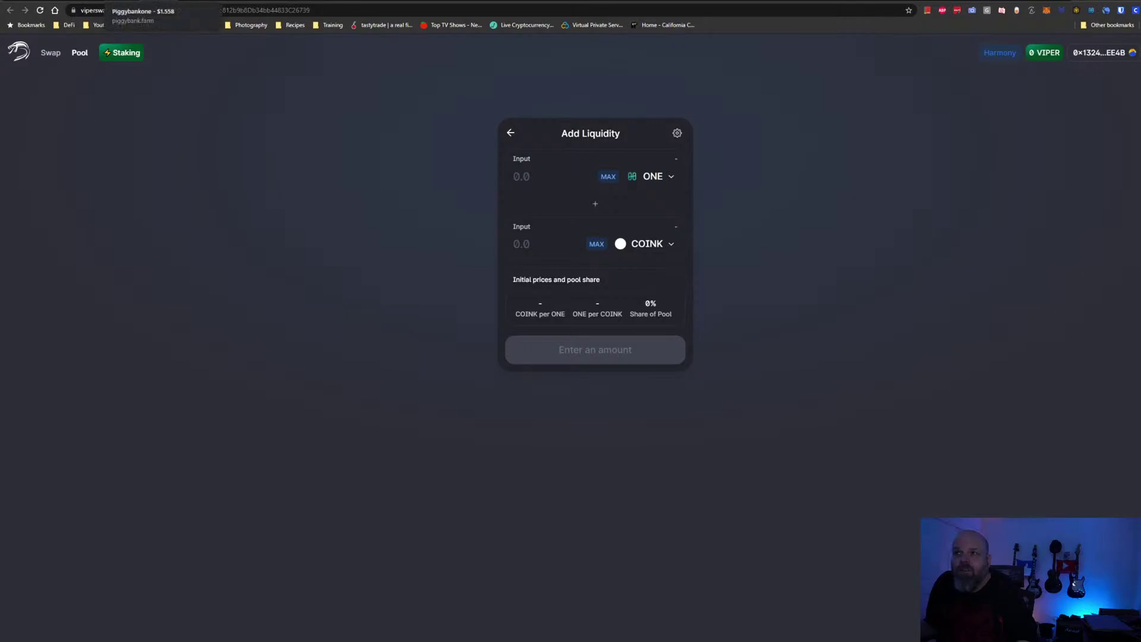
pyautogui.click(143, 3)
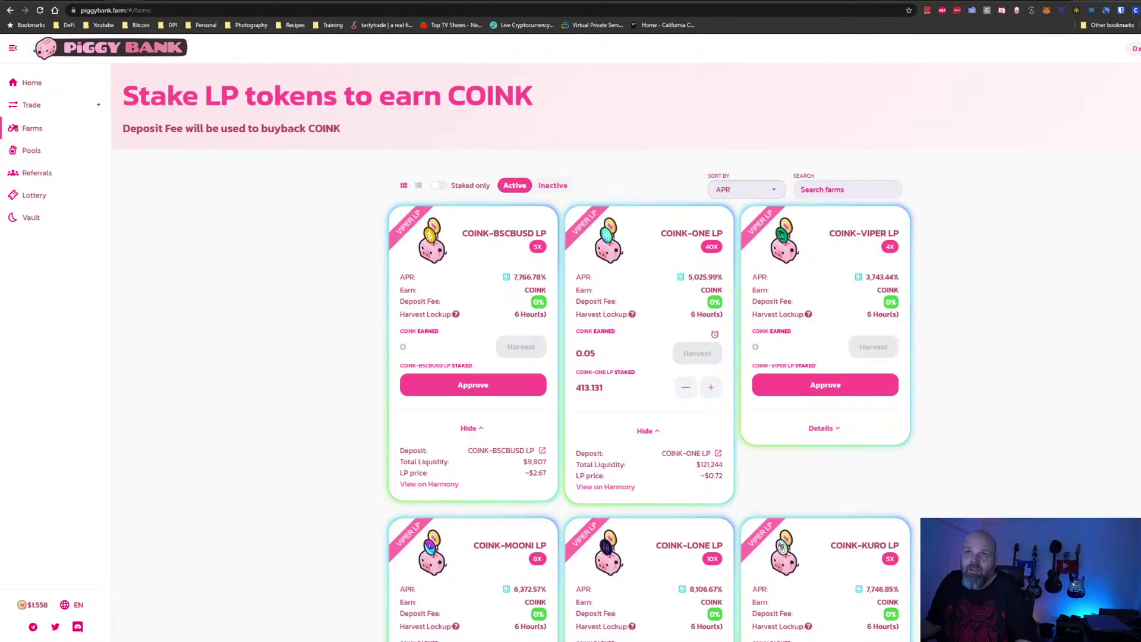
pyautogui.click(160, 1)
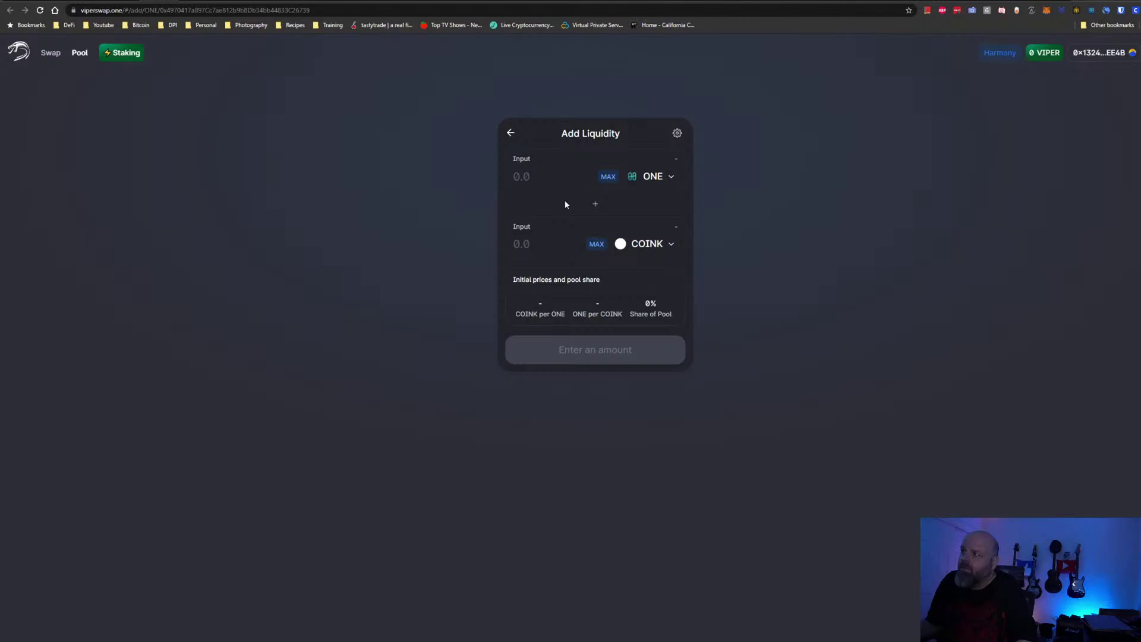
# Reload the ViperSwap Add Liquidity page and check the VIPER token breakdown
pyautogui.rightClick(828, 121)
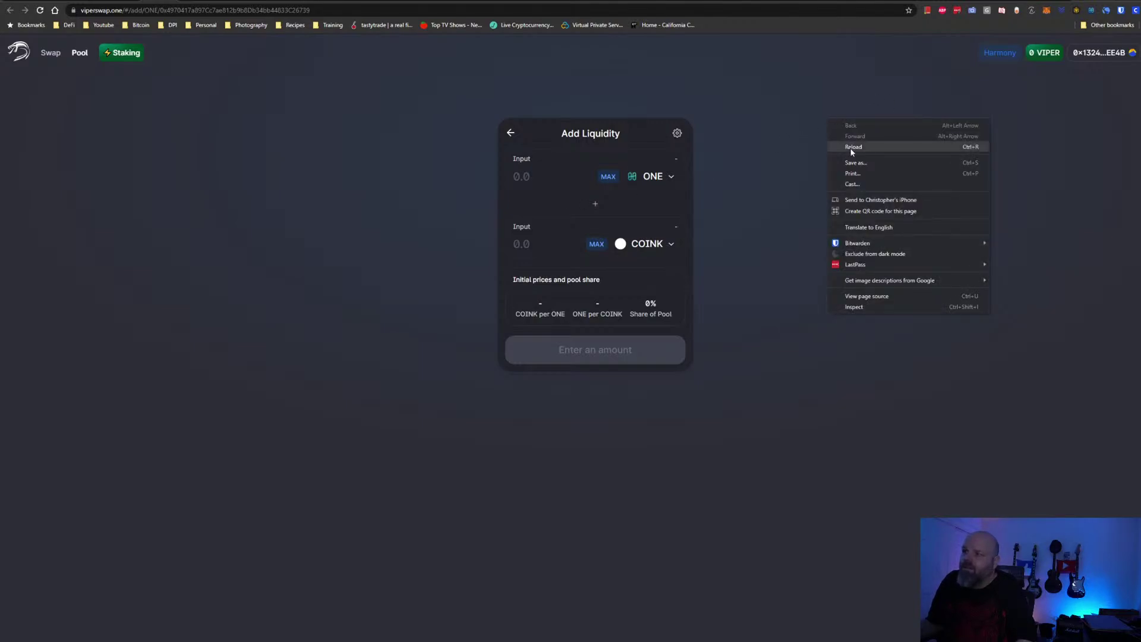
pyautogui.click(850, 149)
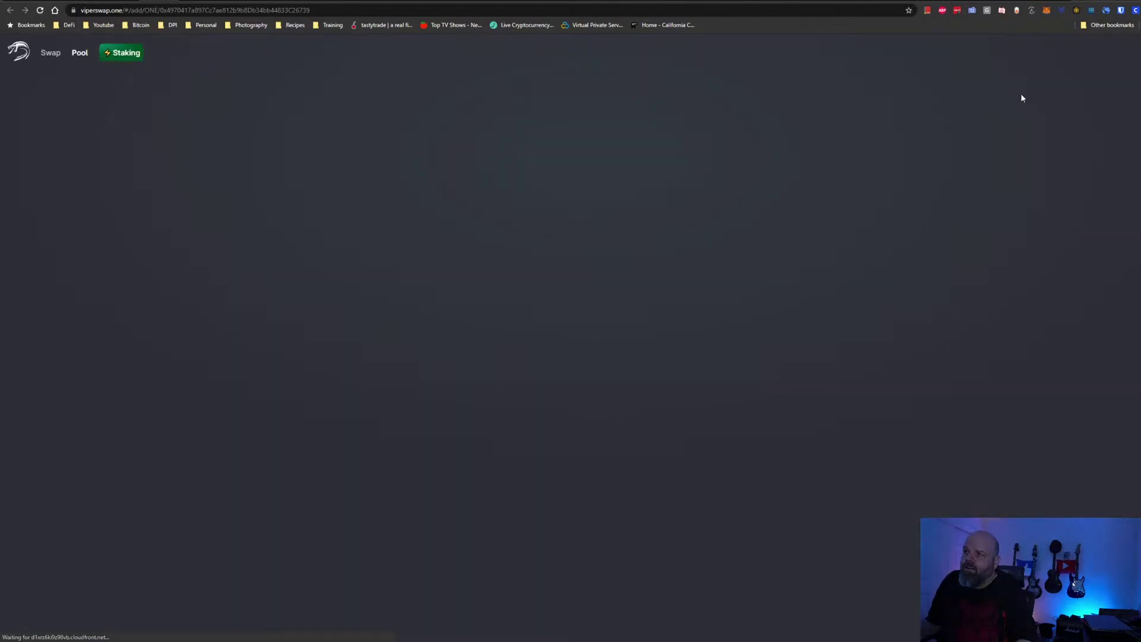
pyautogui.click(1033, 55)
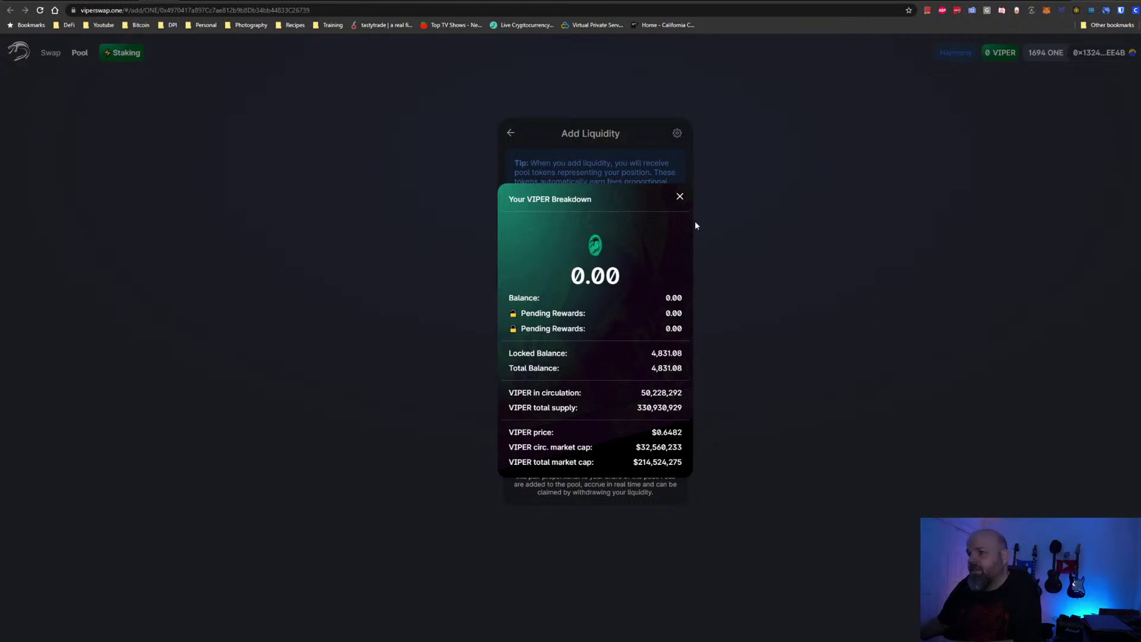
pyautogui.click(679, 197)
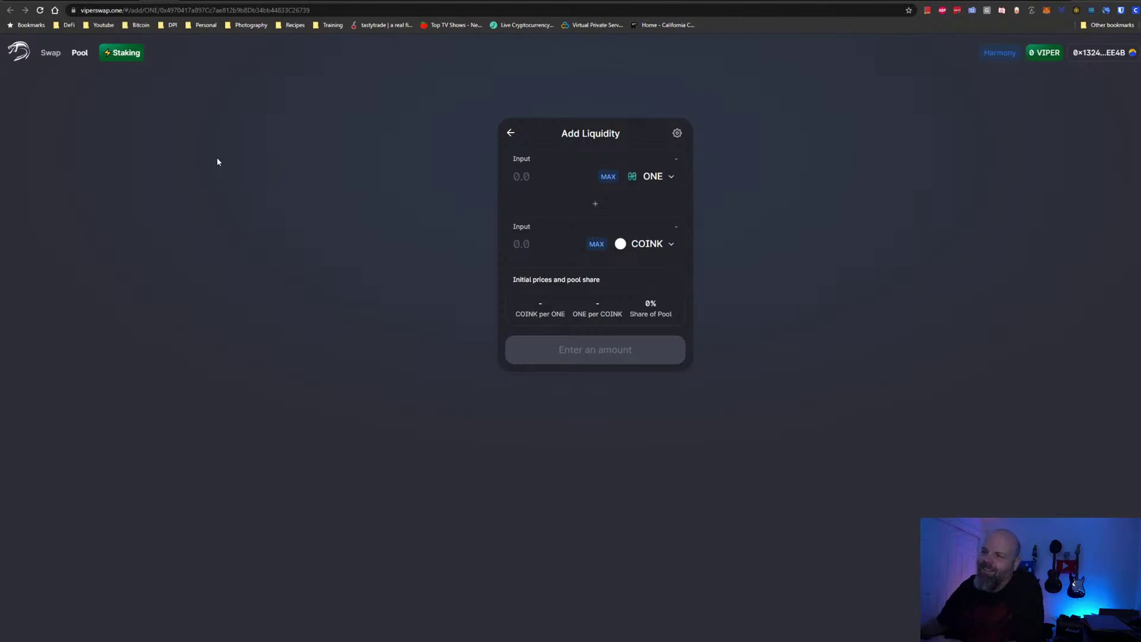
# Reload the ONE and COINK Add Liquidity page again and check the wallet connection in MetaMask
pyautogui.rightClick(343, 161)
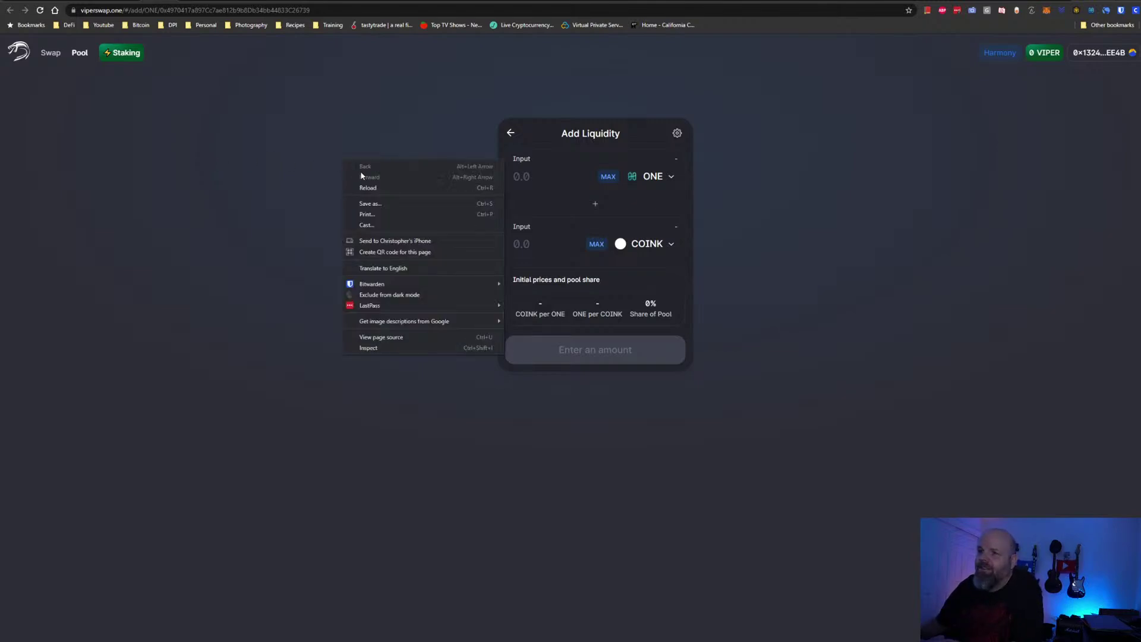
pyautogui.click(554, 178)
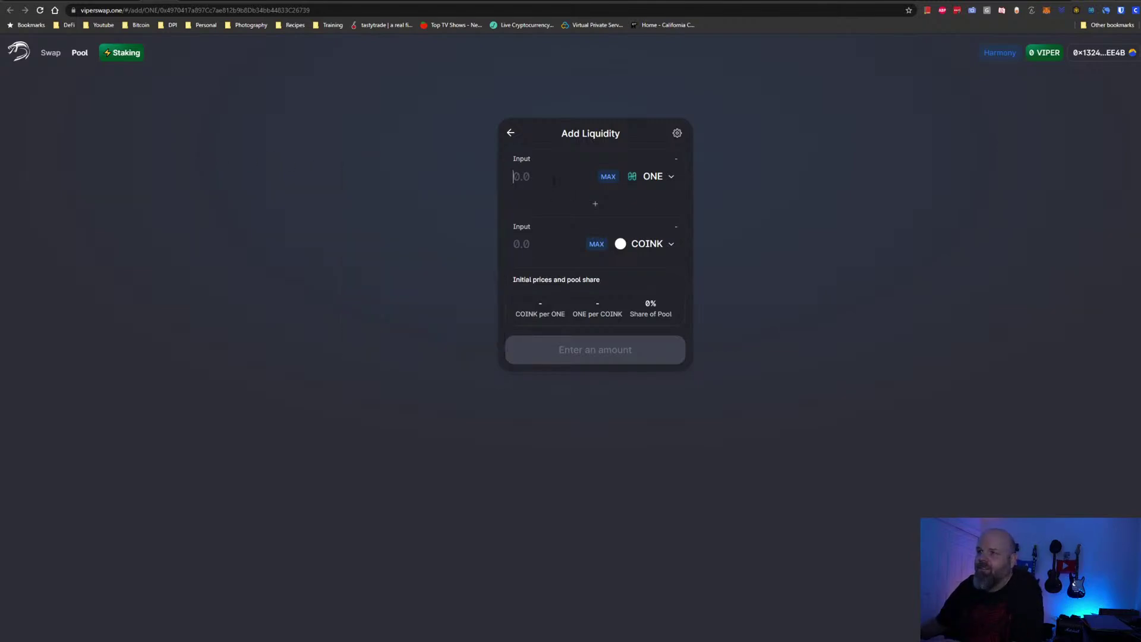
pyautogui.rightClick(370, 168)
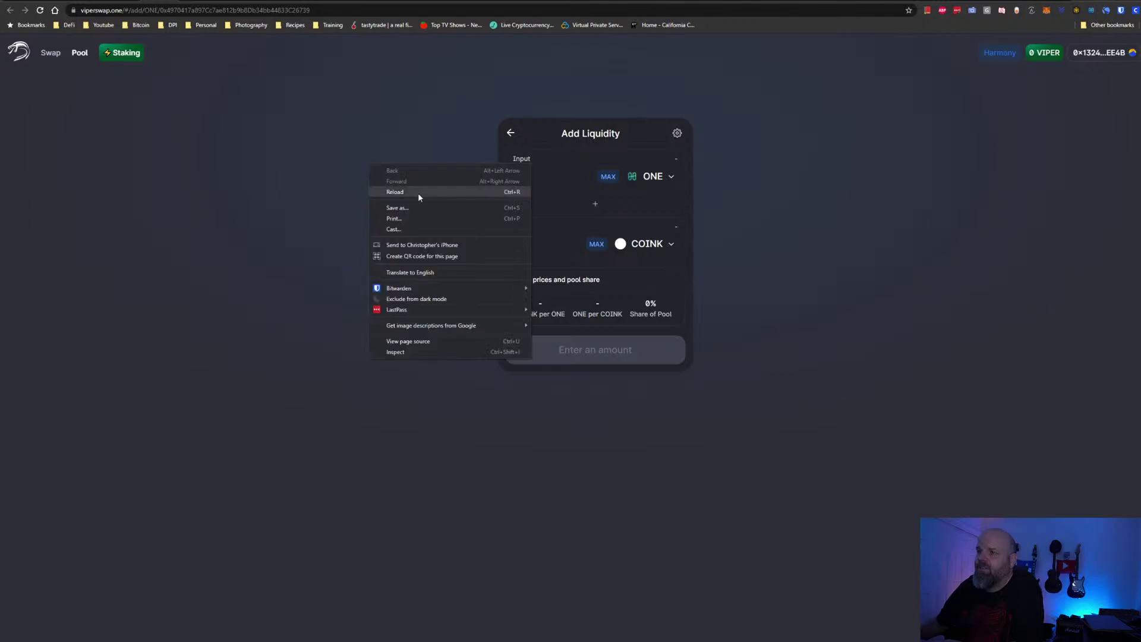
pyautogui.click(418, 193)
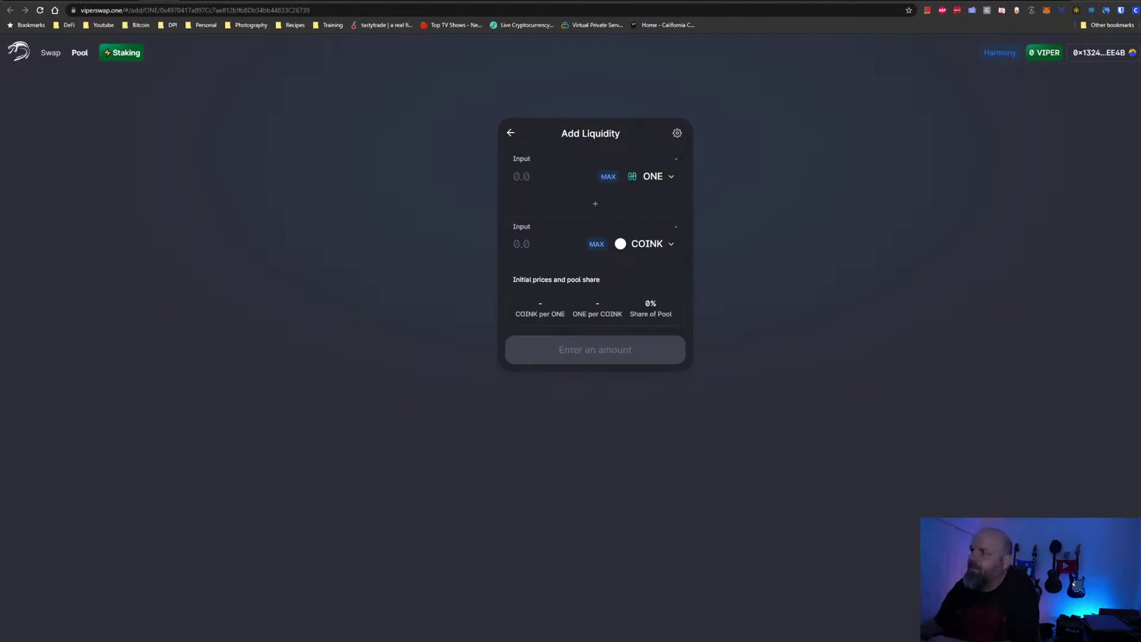
pyautogui.click(1046, 10)
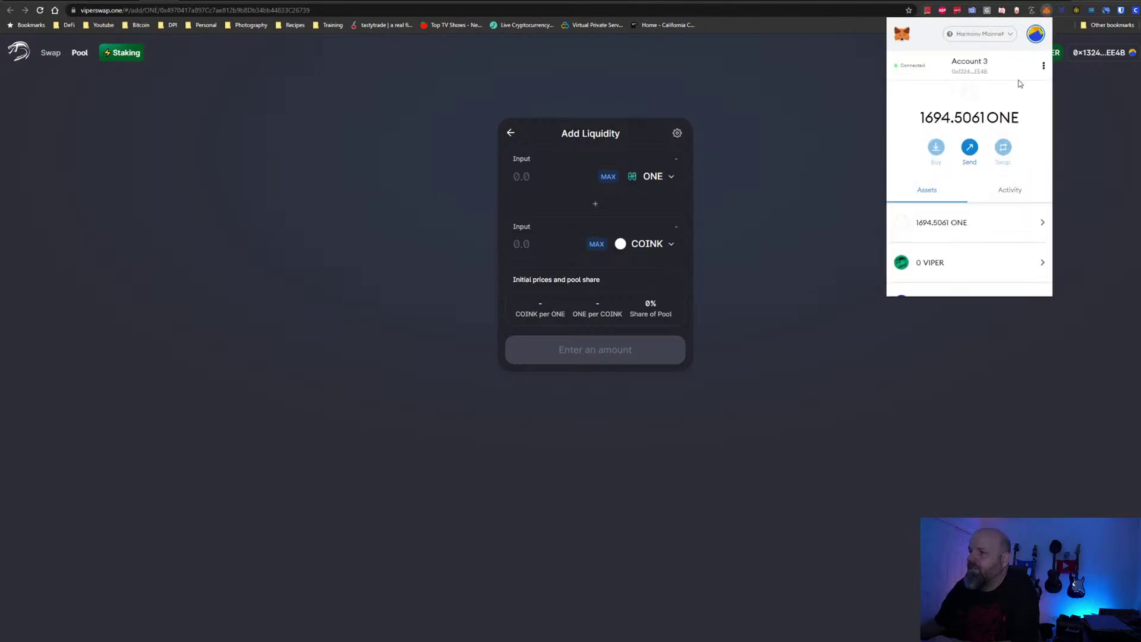
pyautogui.click(817, 170)
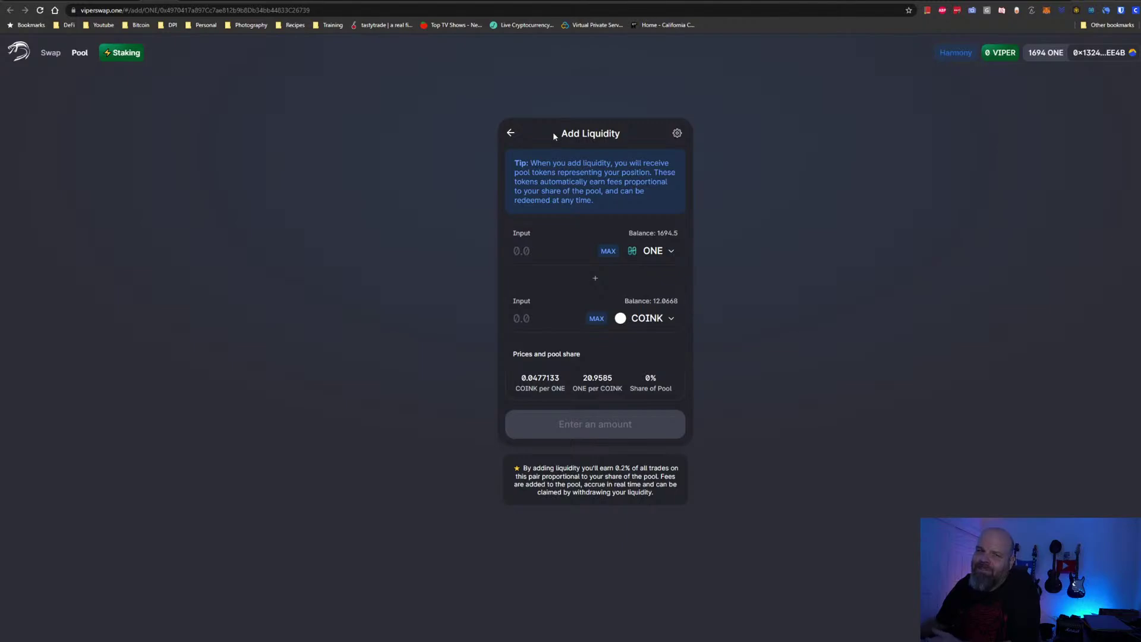
# Fill the deposit with the maximum COINK balance, pairing 12.0668 COINK with 252.902 ONE, and review the supply summary without confirming
pyautogui.click(614, 261)
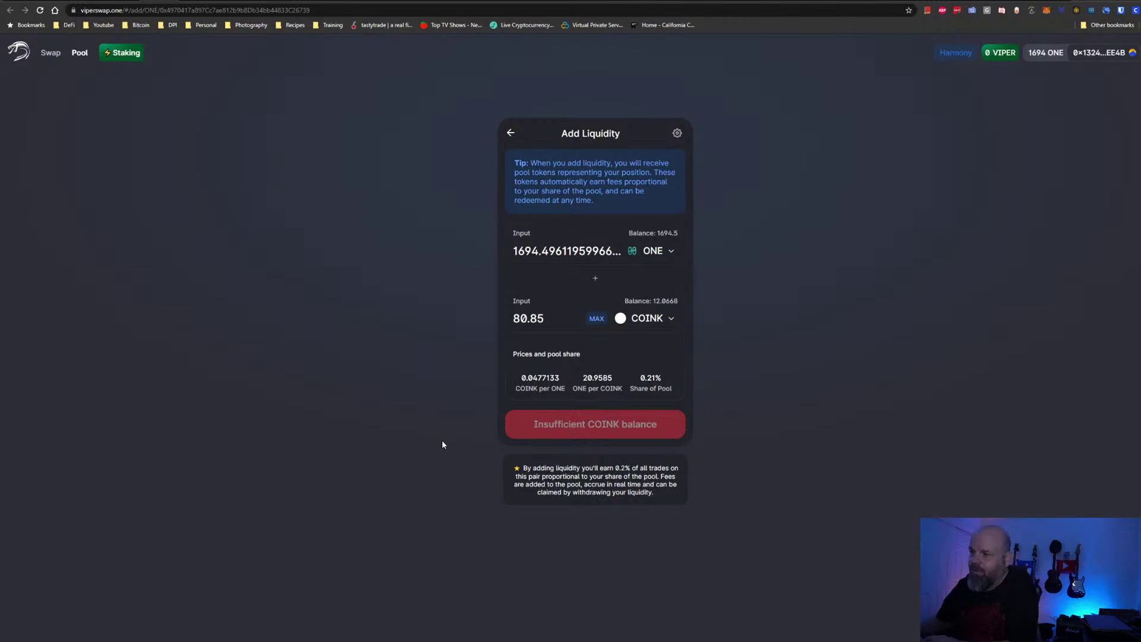
pyautogui.click(596, 319)
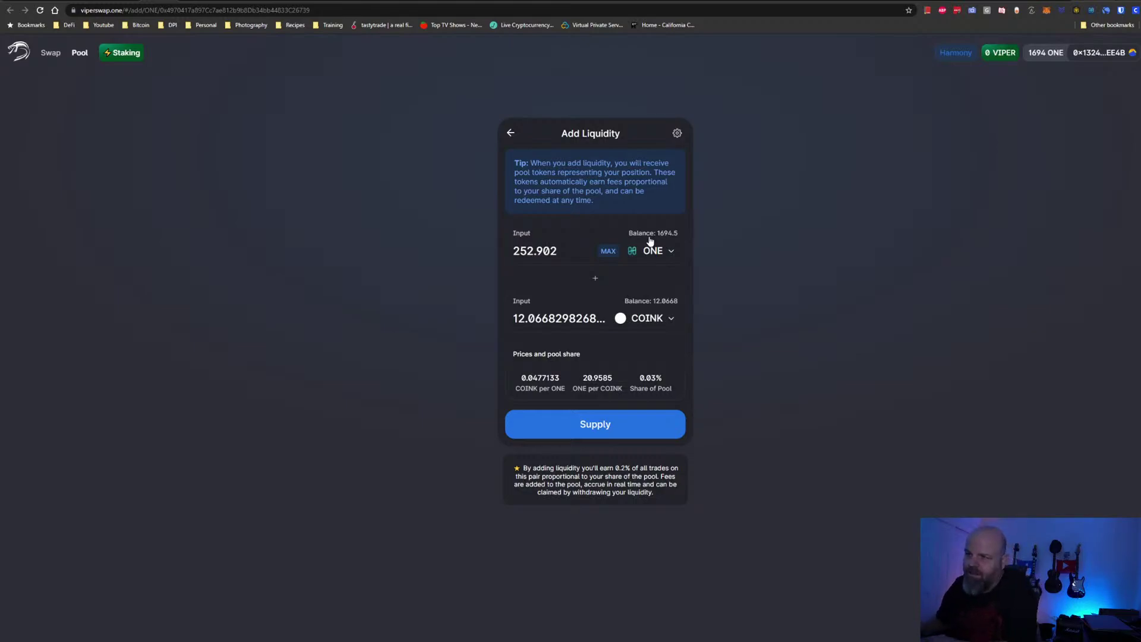
pyautogui.click(593, 425)
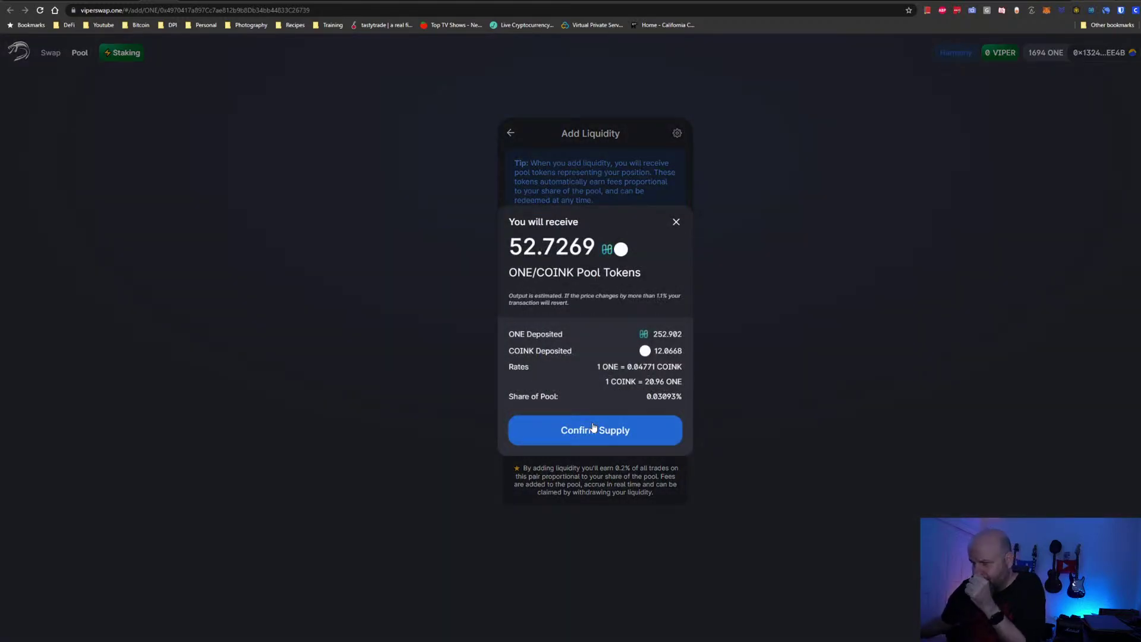
pyautogui.click(676, 223)
# Set the slippage tolerance for the liquidity transaction to 0.5%
pyautogui.click(677, 134)
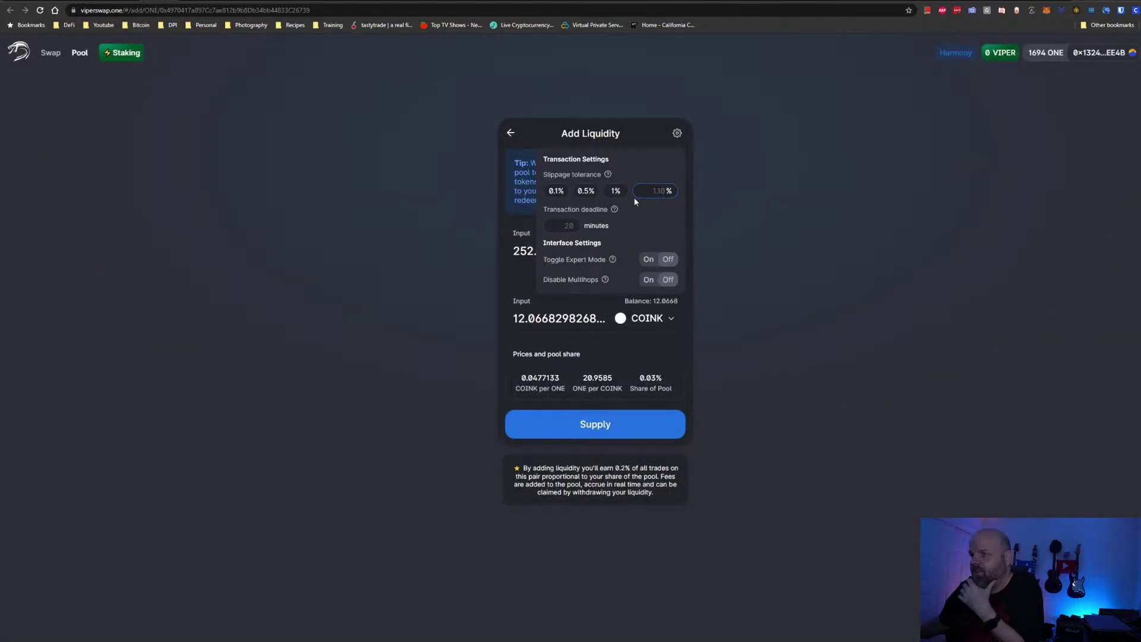
pyautogui.click(587, 191)
pyautogui.click(686, 379)
# Supply 252.902 ONE and 12.0668 COINK to the pool, approving the transaction in MetaMask
pyautogui.click(615, 426)
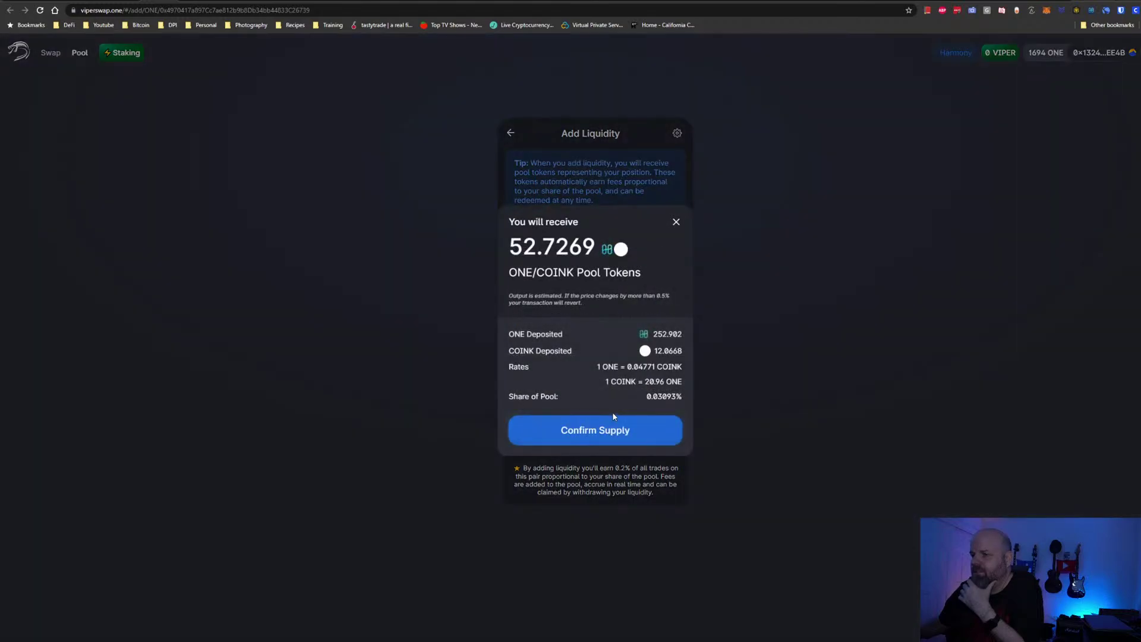
pyautogui.click(611, 427)
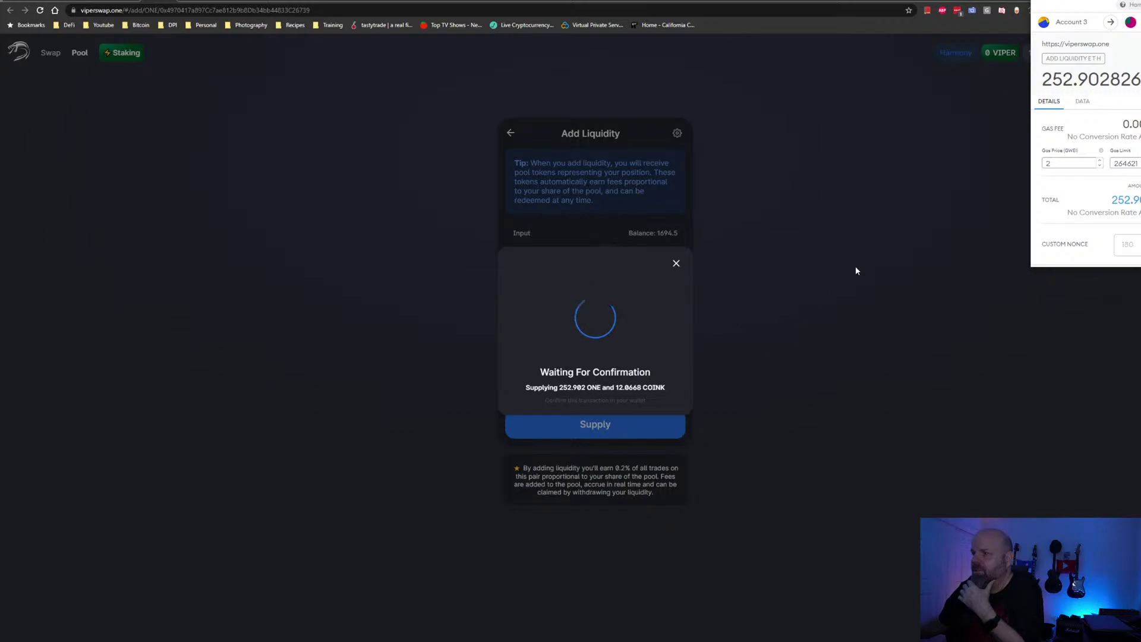
pyautogui.scroll(-3, 1110, 189)
pyautogui.click(1120, 249)
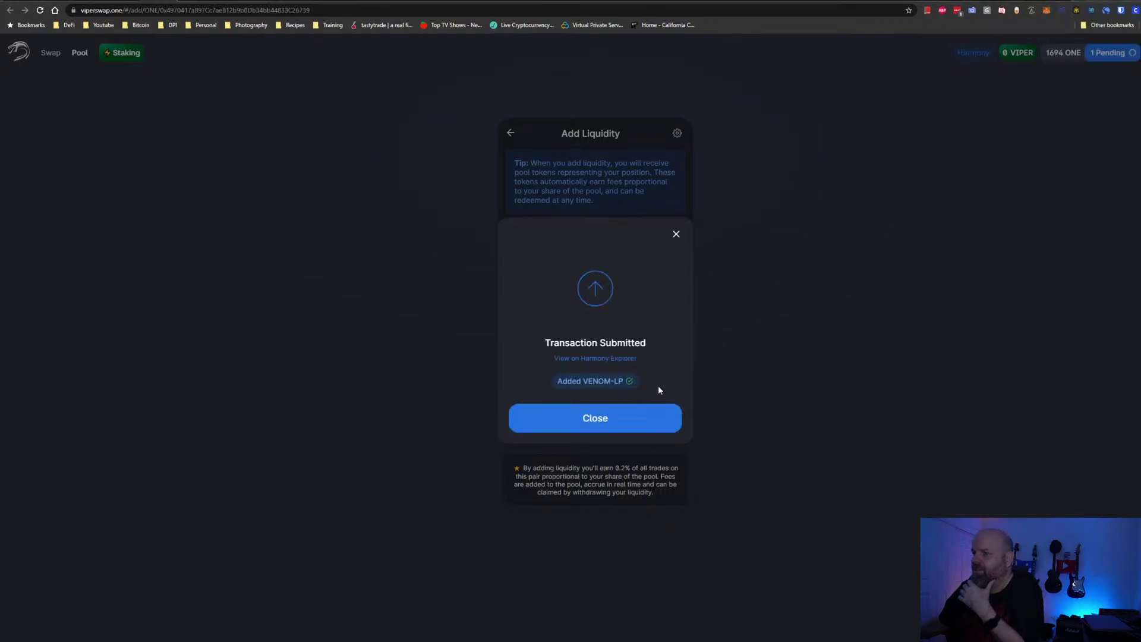
pyautogui.click(622, 420)
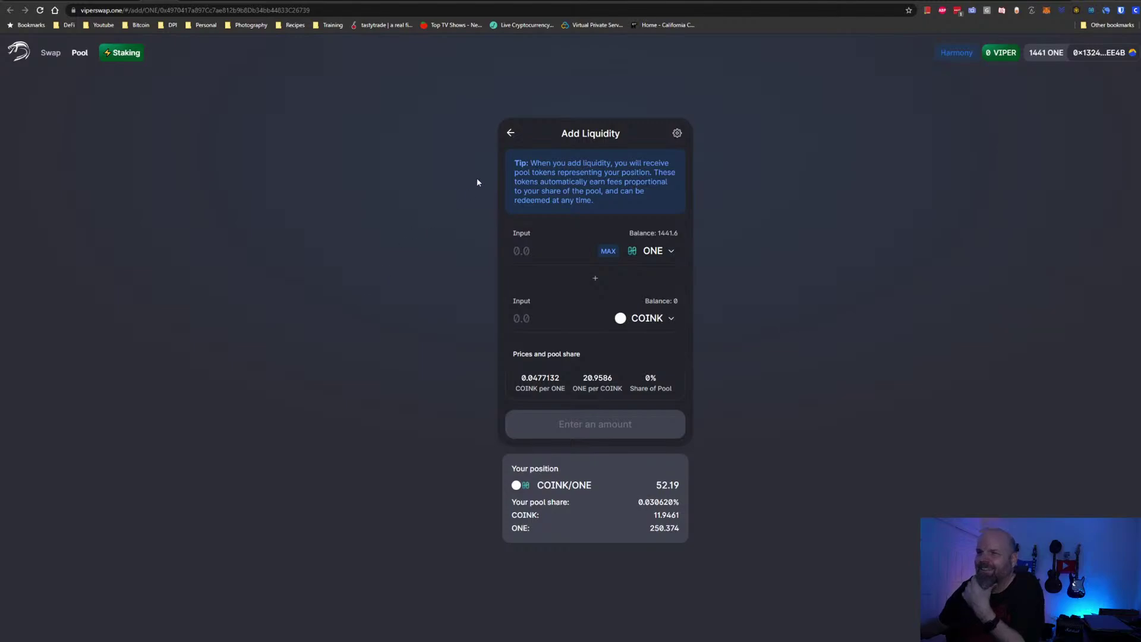
# Review the token balances in MetaMask's asset list and glance at the Piggy Bank farms before returning to ViperSwap
pyautogui.click(1047, 10)
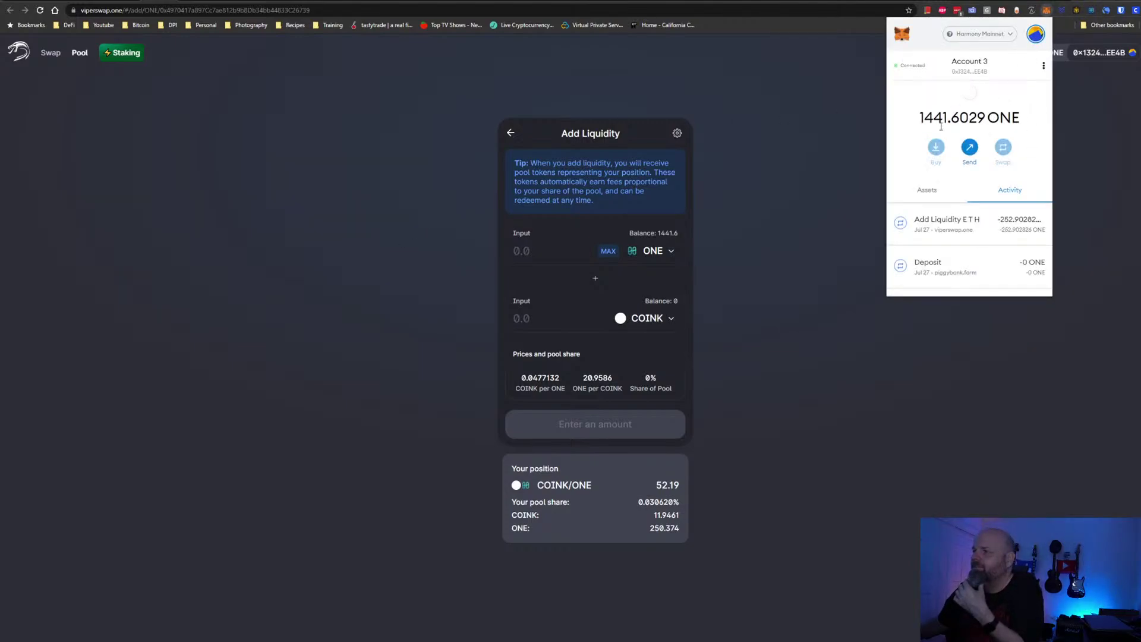
pyautogui.click(926, 191)
pyautogui.scroll(-5, 945, 202)
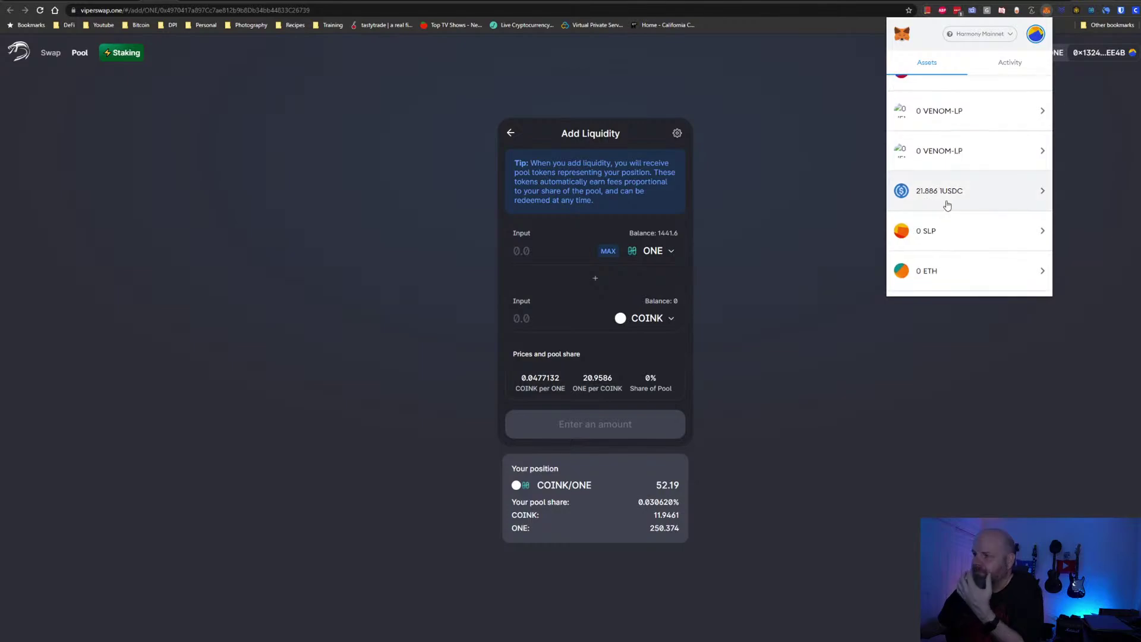
pyautogui.scroll(-4, 947, 205)
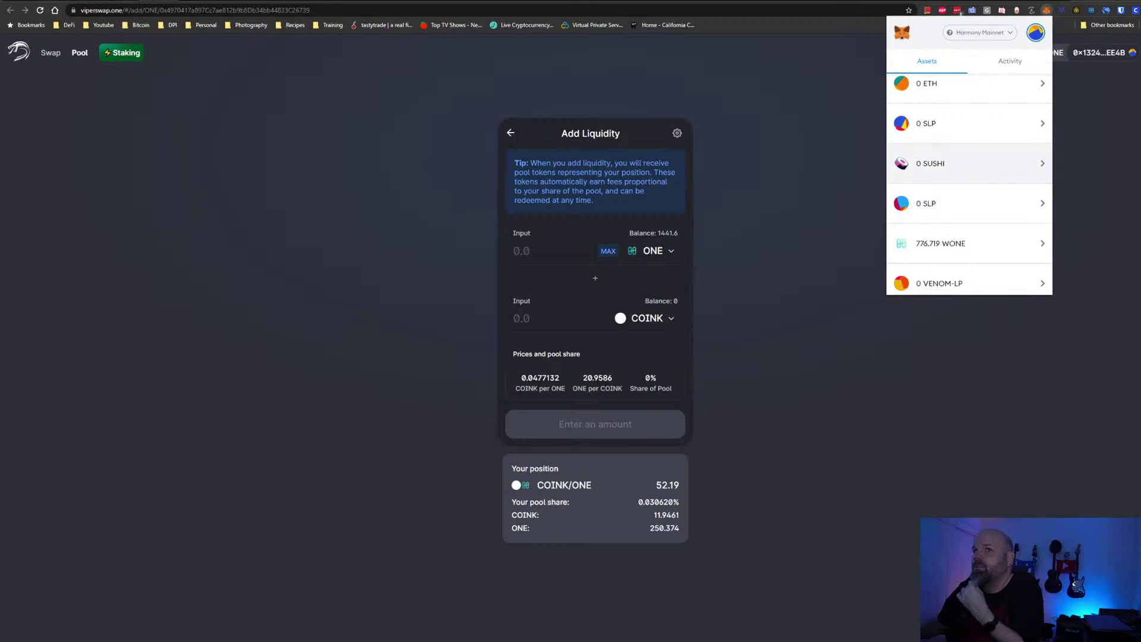
pyautogui.hotkey('ctrl', 'Tab')
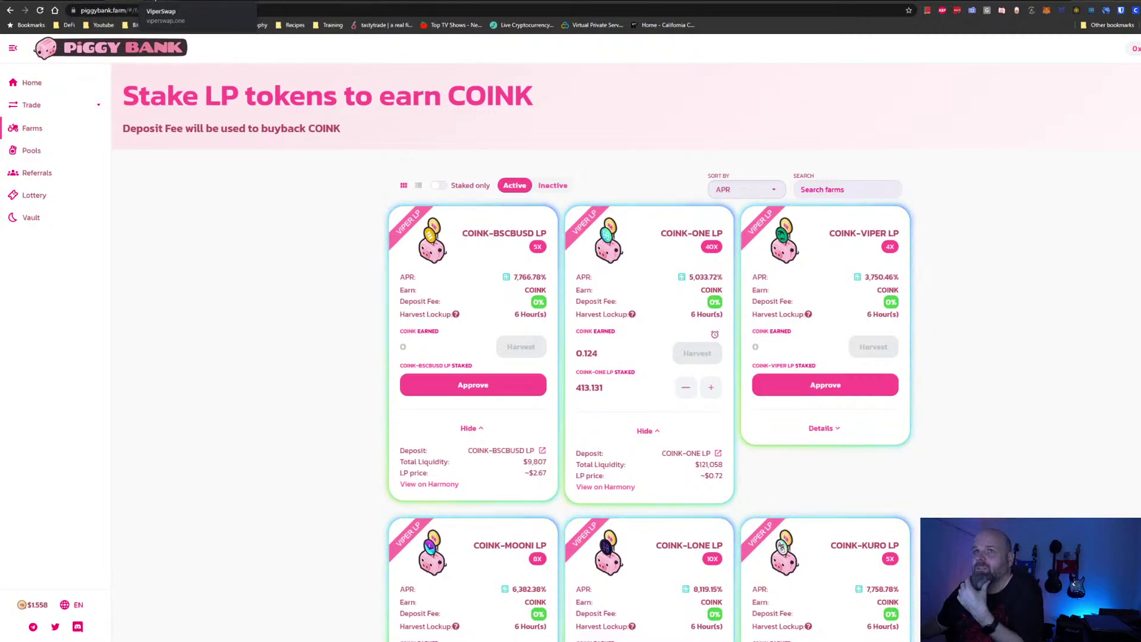
pyautogui.click(162, 6)
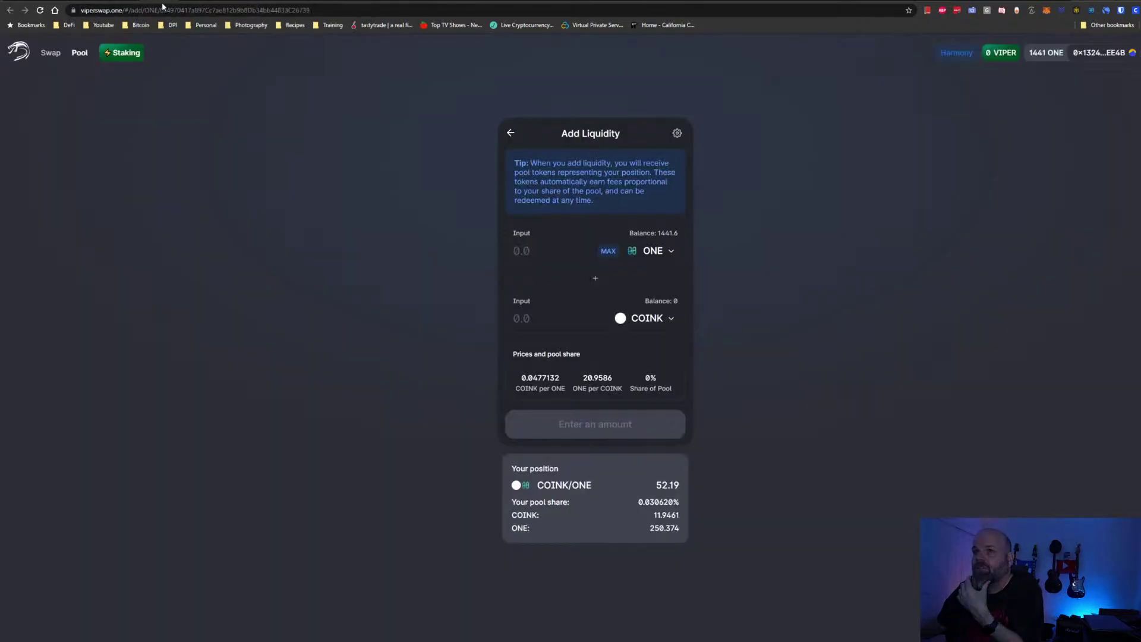
# Change the liquidity pair's first token from ONE to 1USDC and enter its maximum balance of 21.886939, keeping COINK as the second token
pyautogui.click(654, 249)
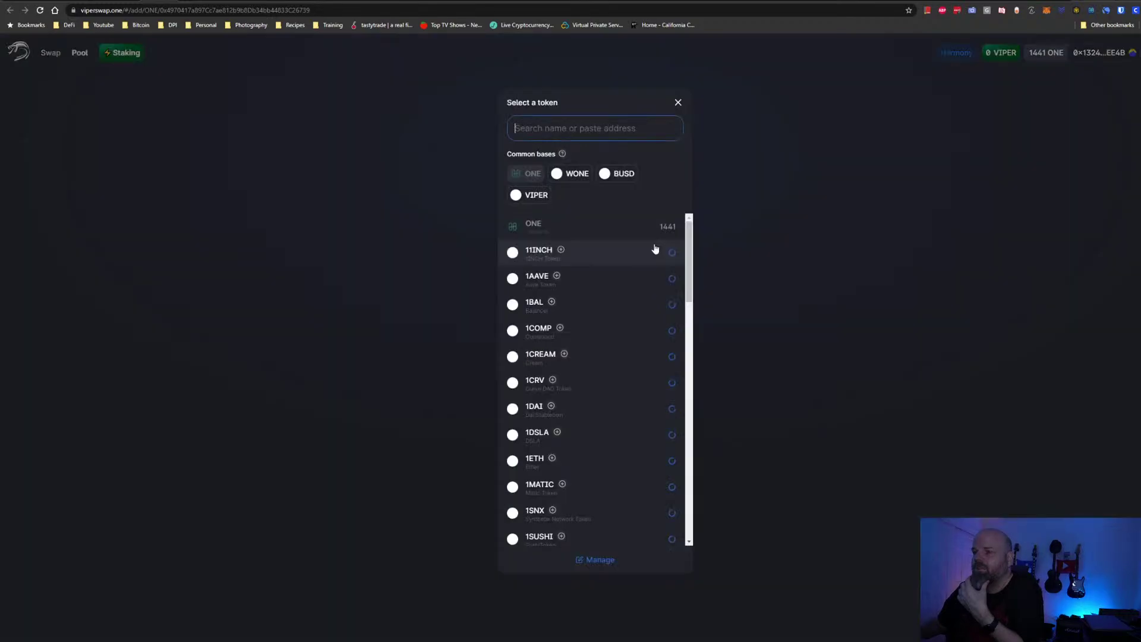
pyautogui.click(546, 197)
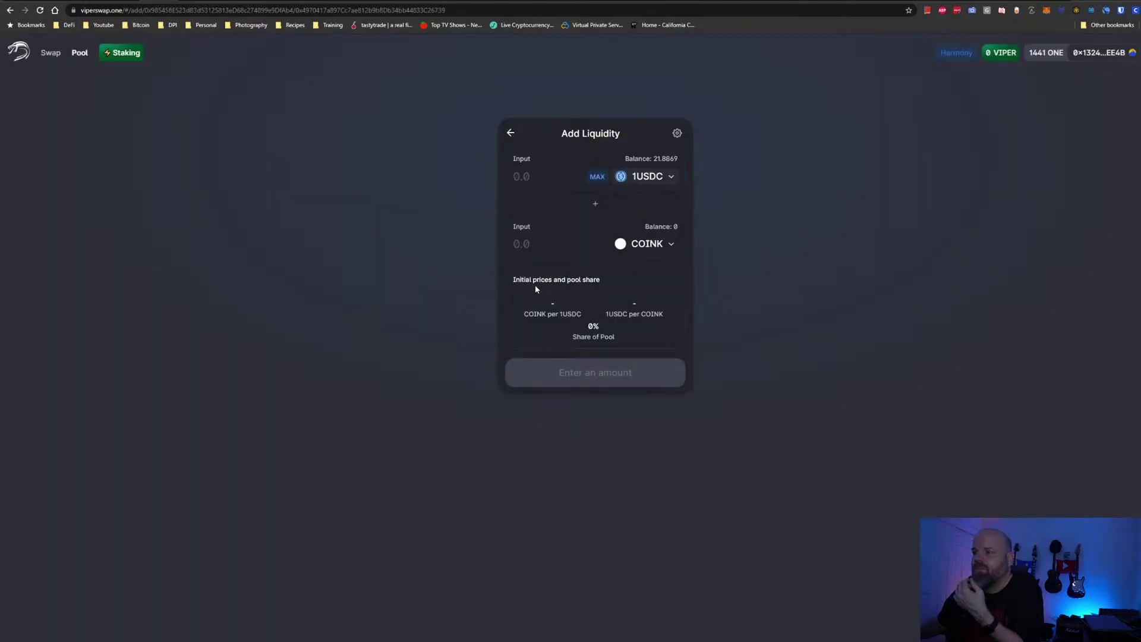
pyautogui.click(597, 177)
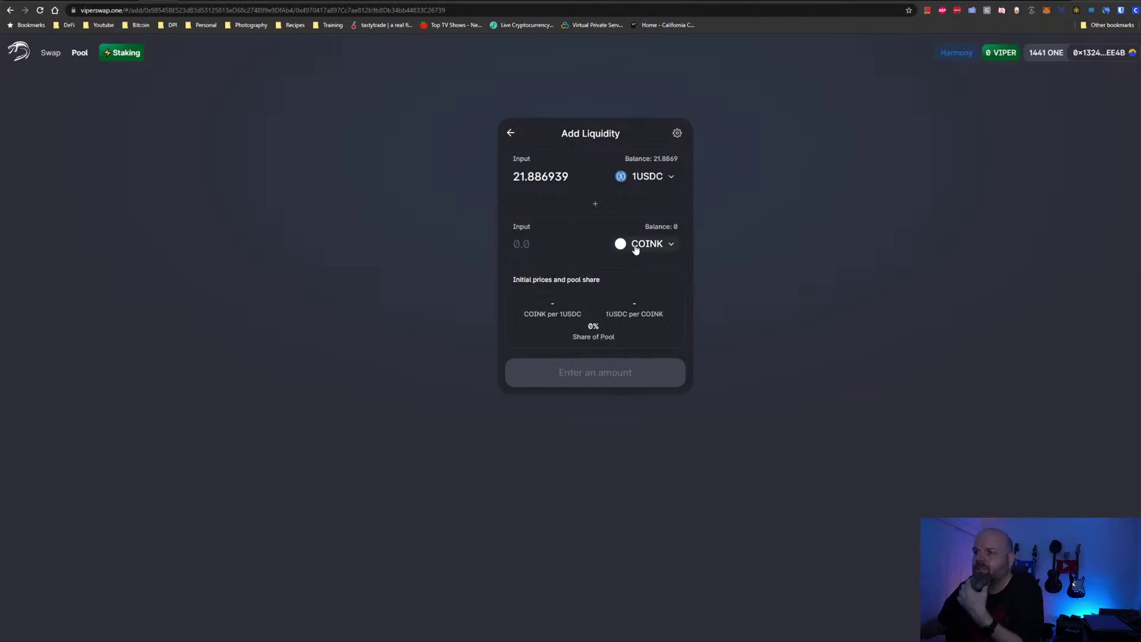
pyautogui.click(635, 248)
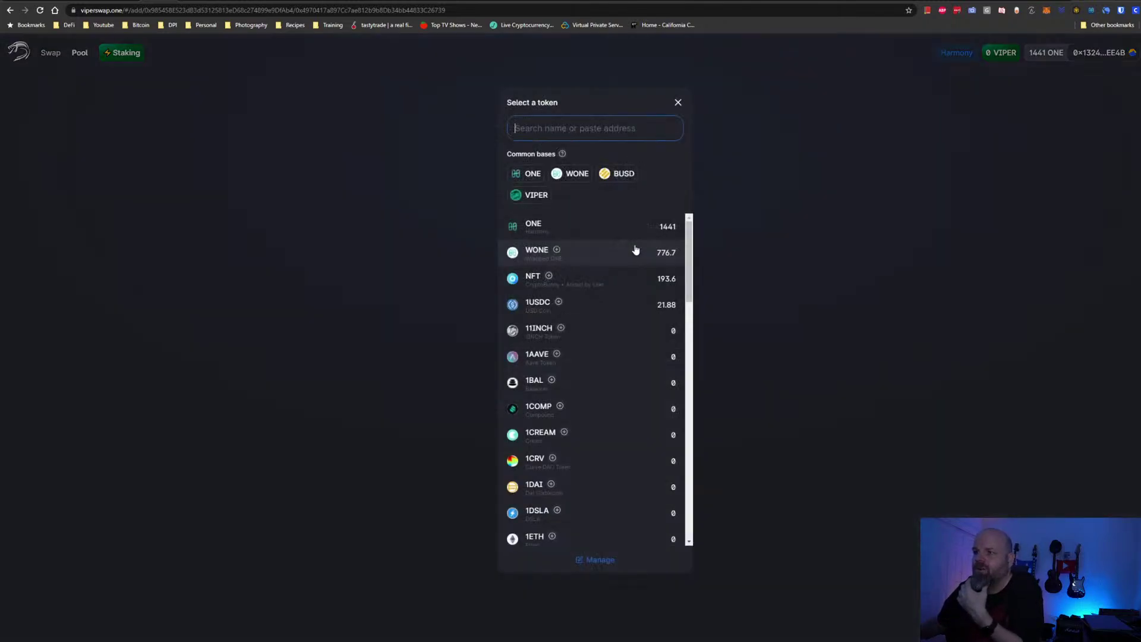
pyautogui.click(402, 200)
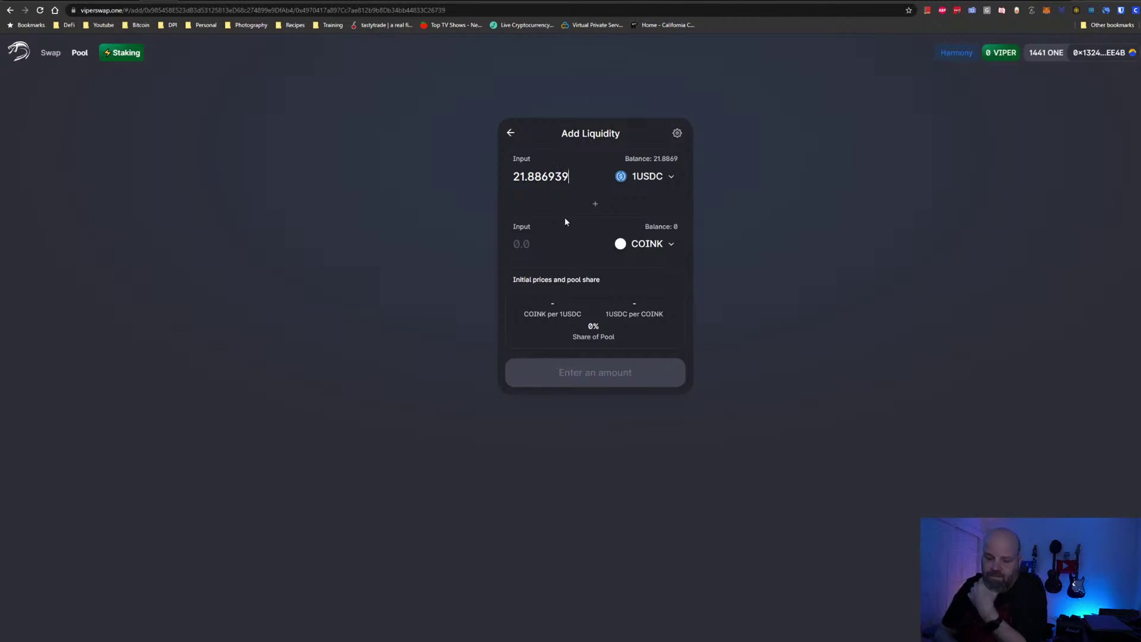
# Set the slippage tolerance to 1% and reload the 1USDC and COINK Add Liquidity page
pyautogui.click(677, 133)
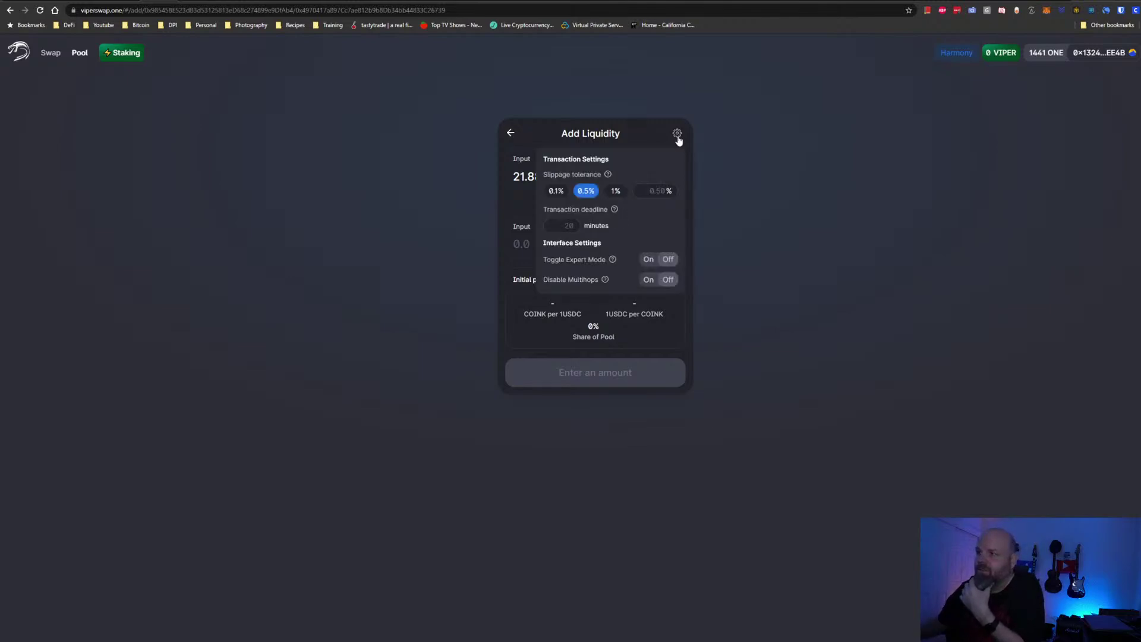
pyautogui.click(616, 191)
pyautogui.click(435, 228)
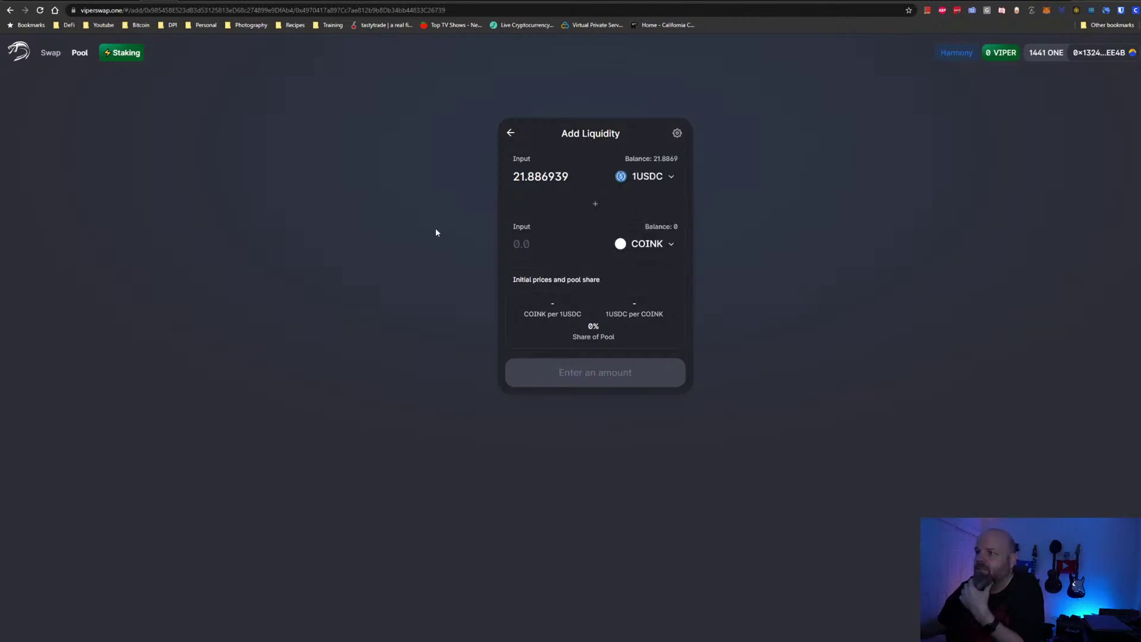
pyautogui.rightClick(434, 227)
pyautogui.click(445, 255)
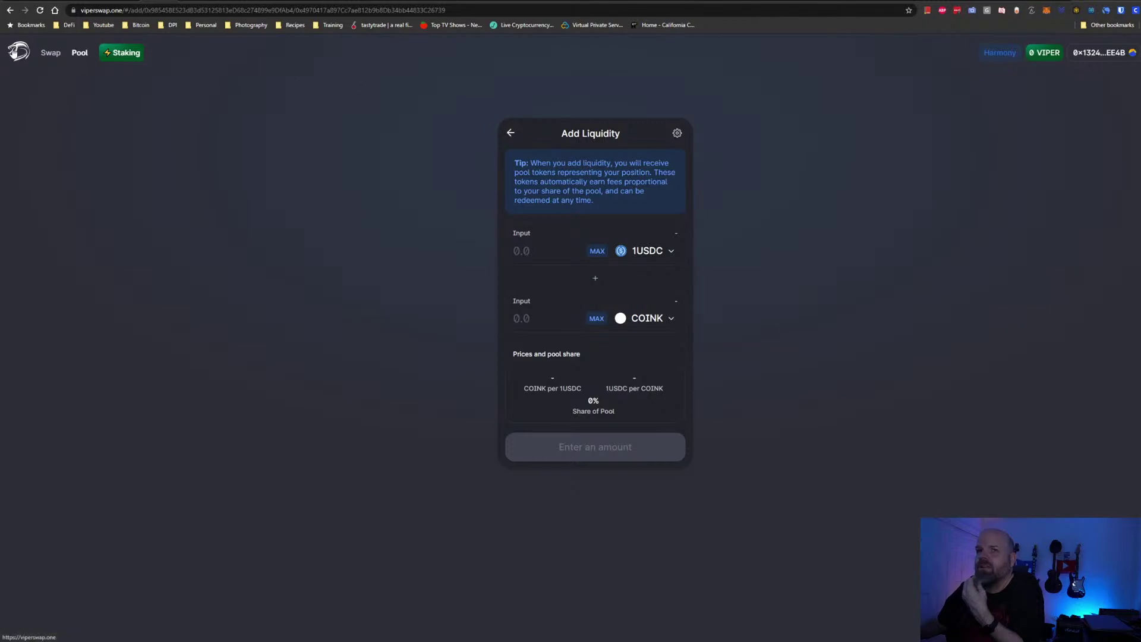
# Set up a swap from 1USDC to COINK using the maximum 1USDC balance of 21.886939
pyautogui.click(55, 56)
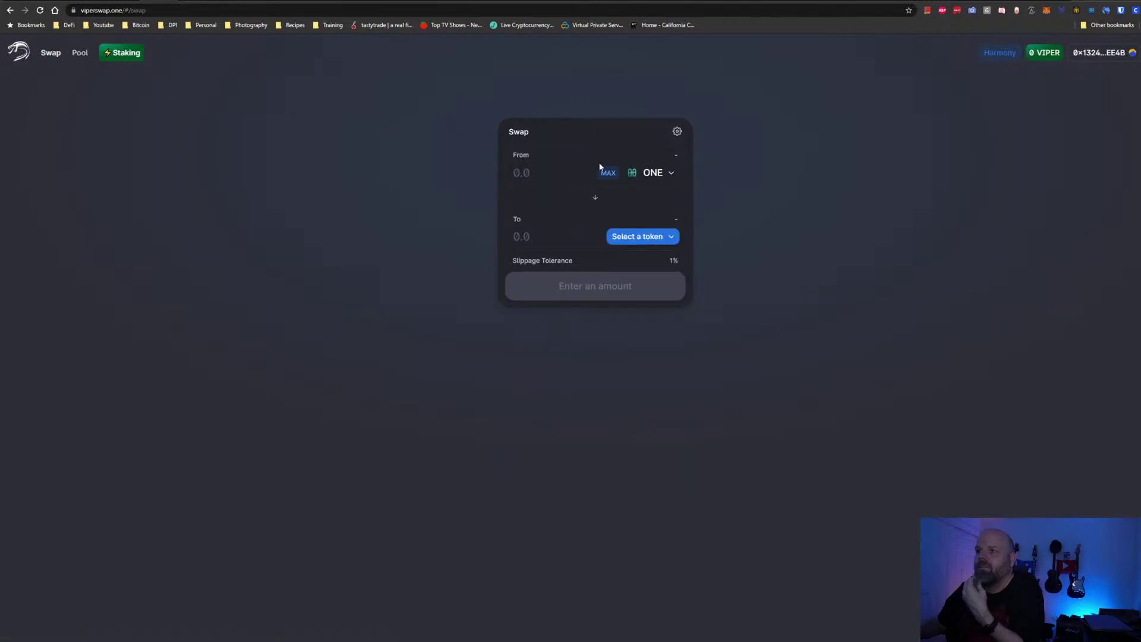
pyautogui.click(659, 173)
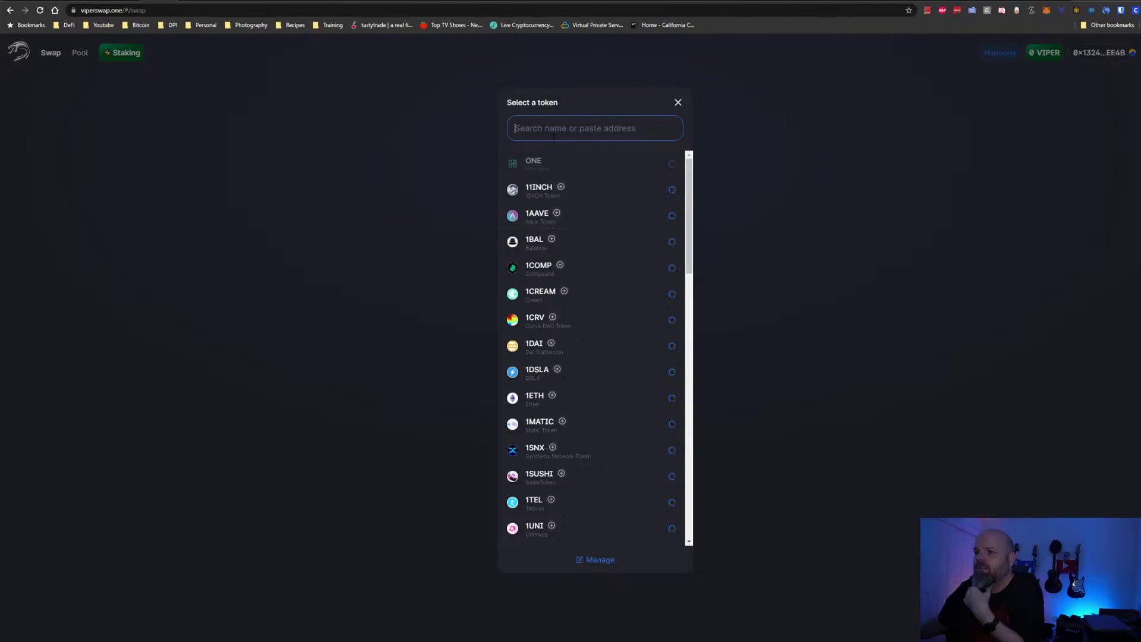
pyautogui.write('usdc')
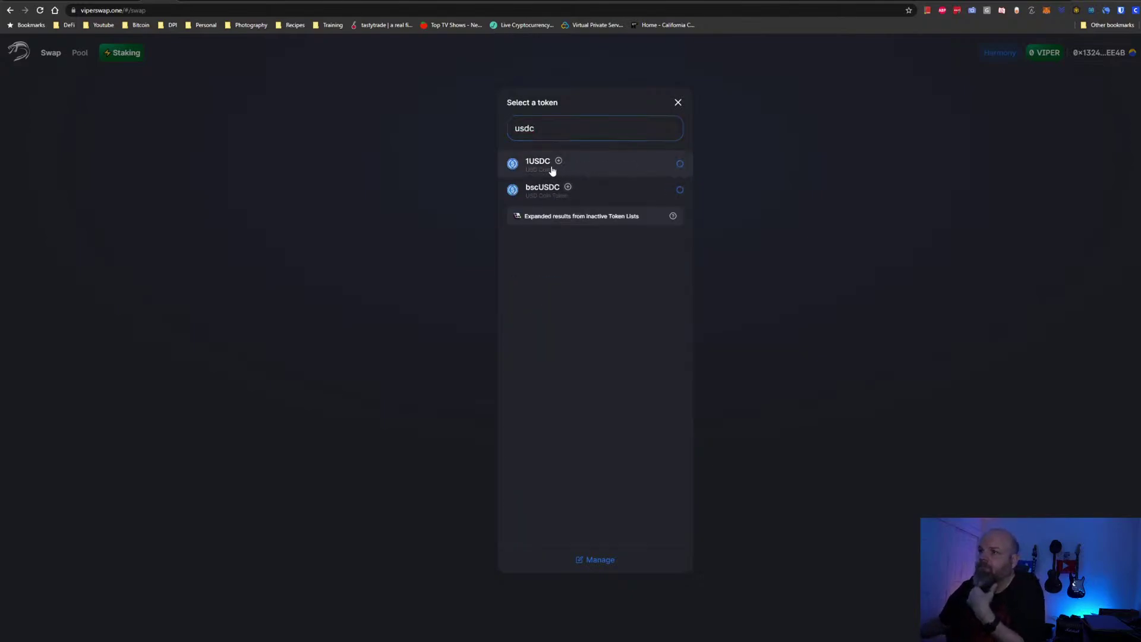
pyautogui.click(552, 170)
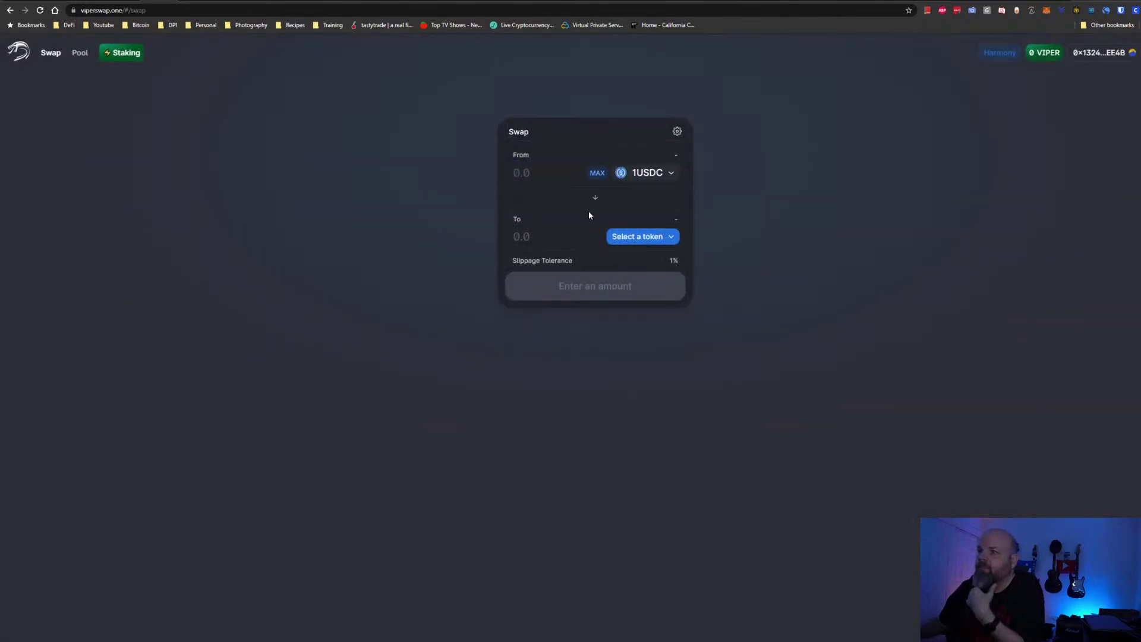
pyautogui.click(645, 236)
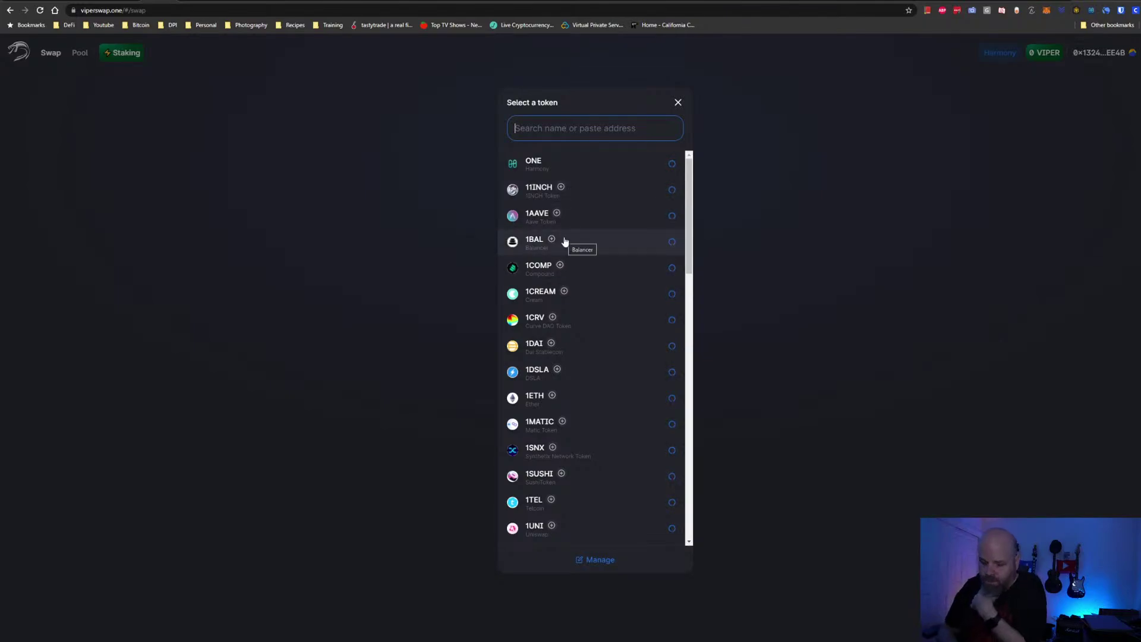
pyautogui.write('coink')
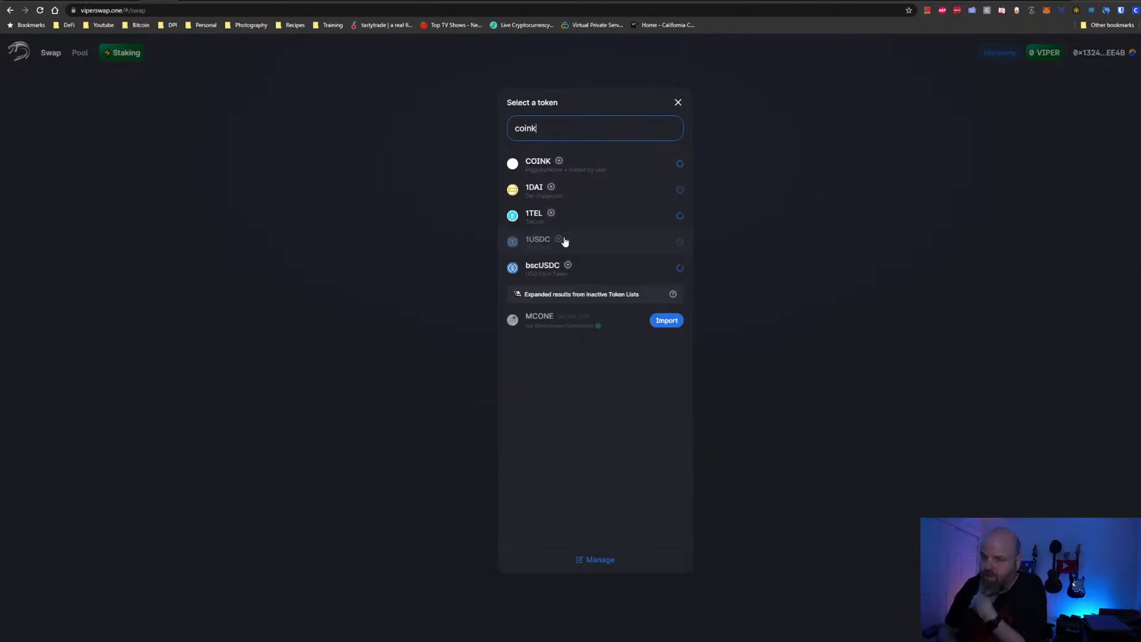
pyautogui.click(562, 177)
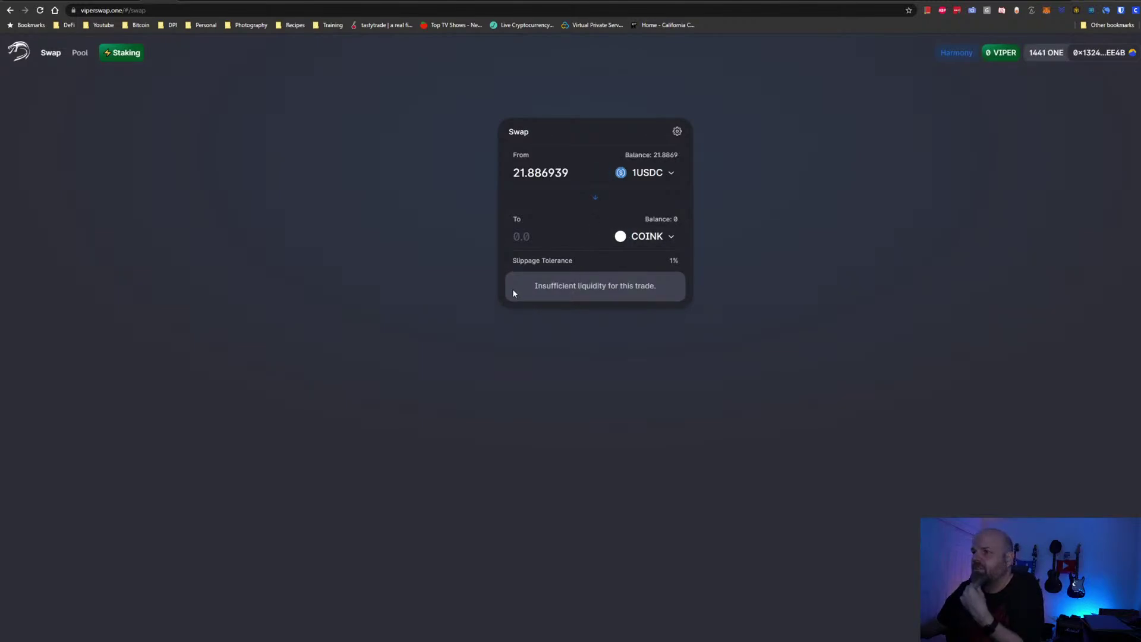
# Set the swap's slippage tolerance to a custom 1.1%
pyautogui.click(678, 132)
pyautogui.write('1.1')
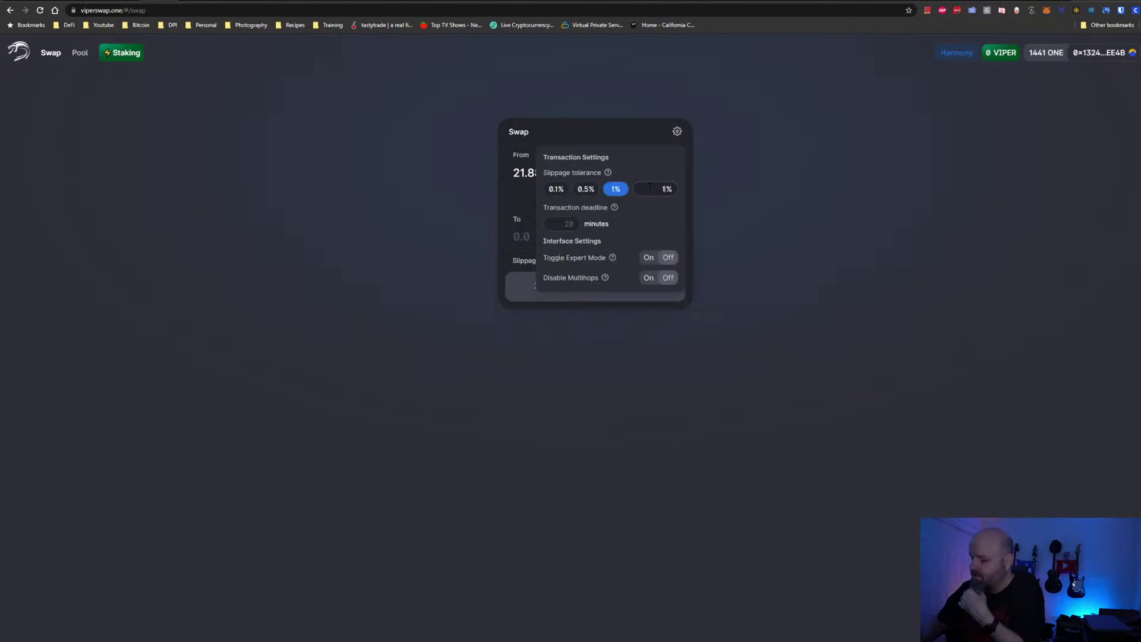
pyautogui.click(870, 271)
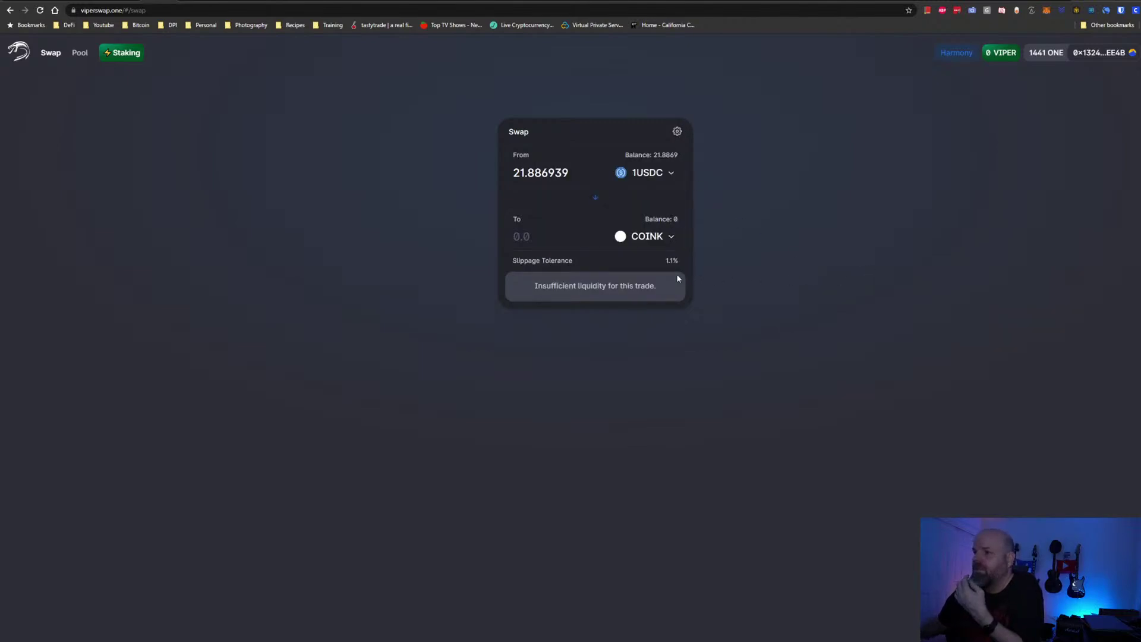
# Replace the 1USDC amount in the swap with 20
pyautogui.doubleClick(540, 173)
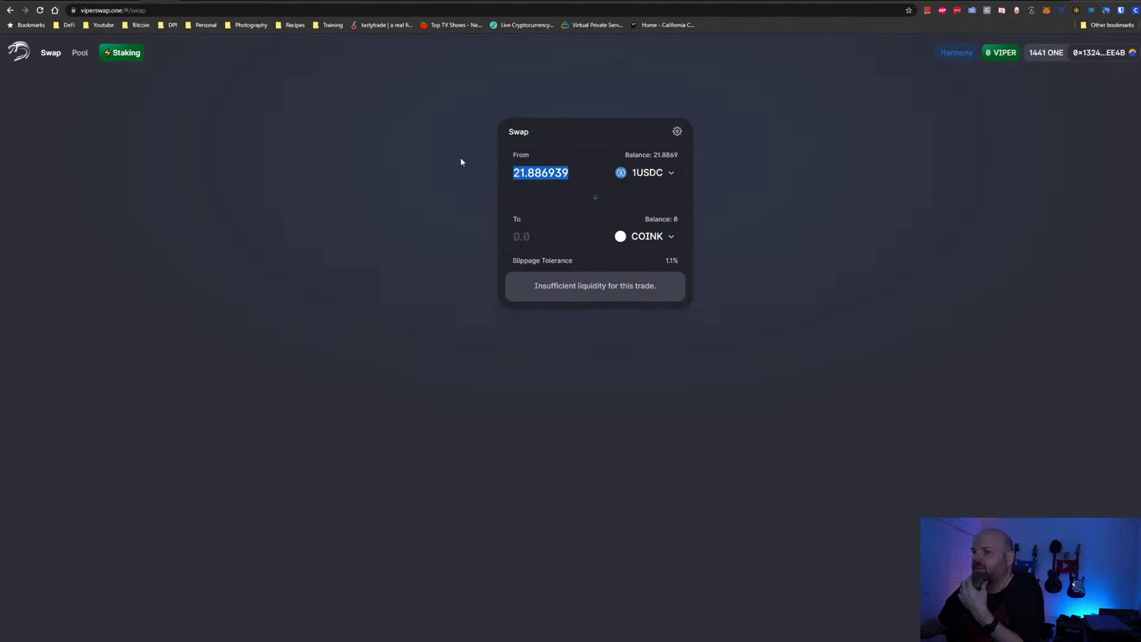
pyautogui.moveTo(571, 173); pyautogui.dragTo(420, 175)
pyautogui.click(534, 172)
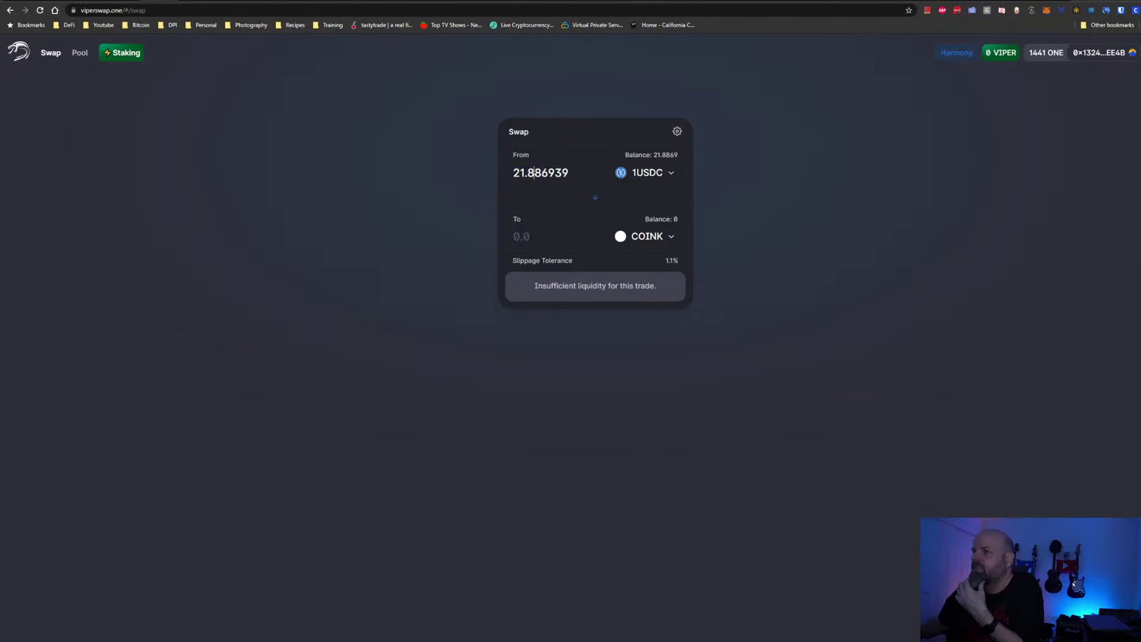
pyautogui.moveTo(568, 172); pyautogui.dragTo(468, 169)
pyautogui.write('20')
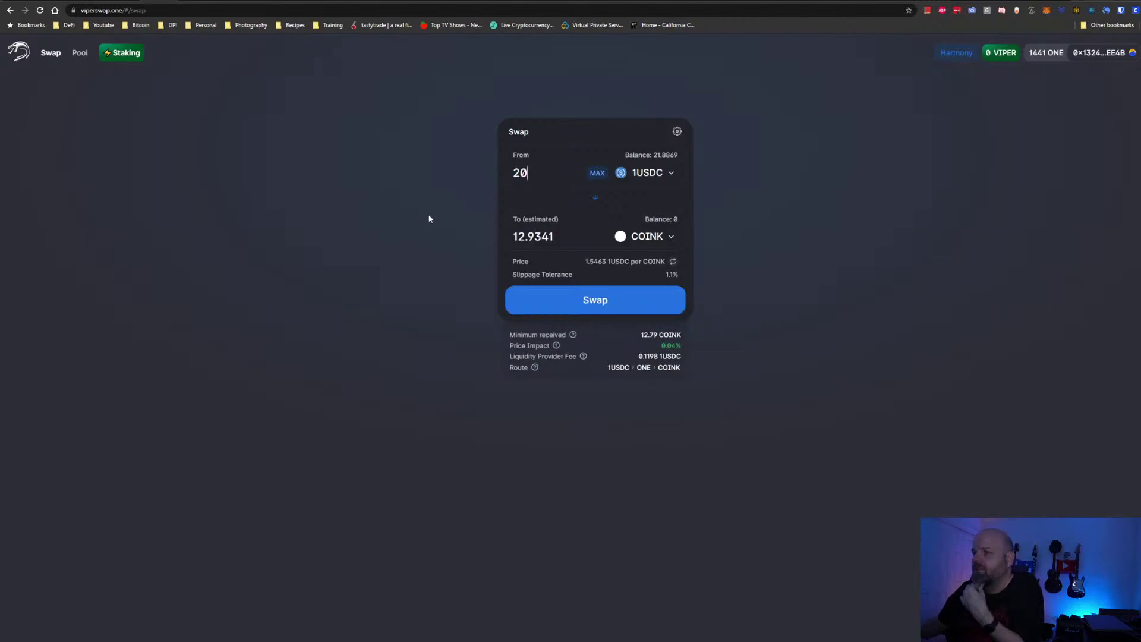
# Lower the slippage tolerance to 0.5% and try to swap 20 1USDC for COINK, closing the resulting dialog
pyautogui.click(677, 132)
pyautogui.click(455, 294)
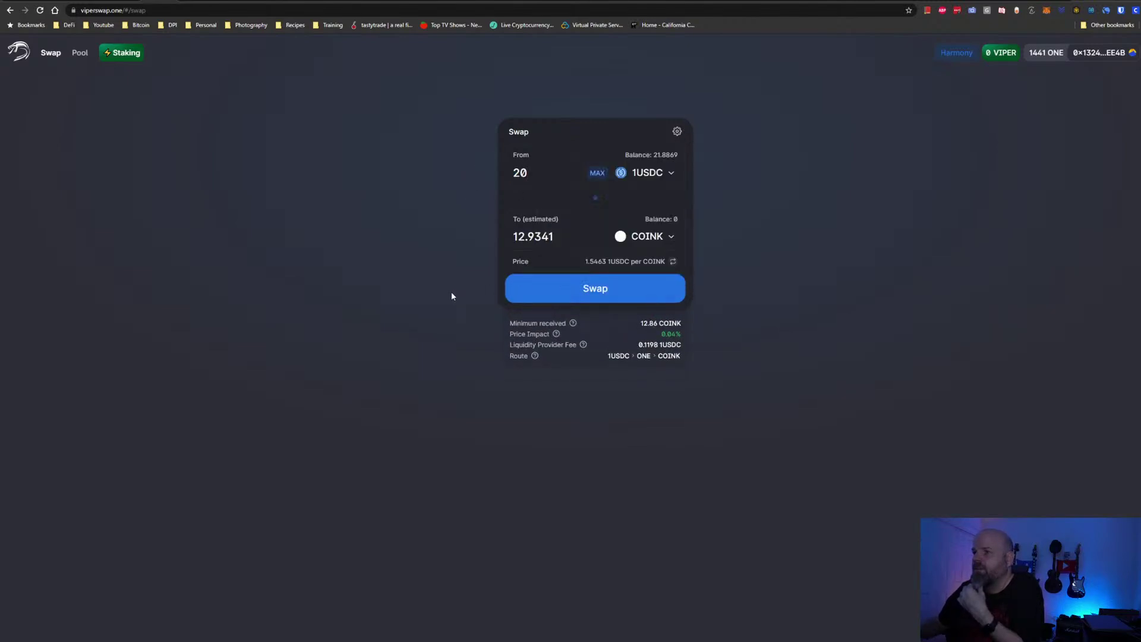
pyautogui.click(588, 297)
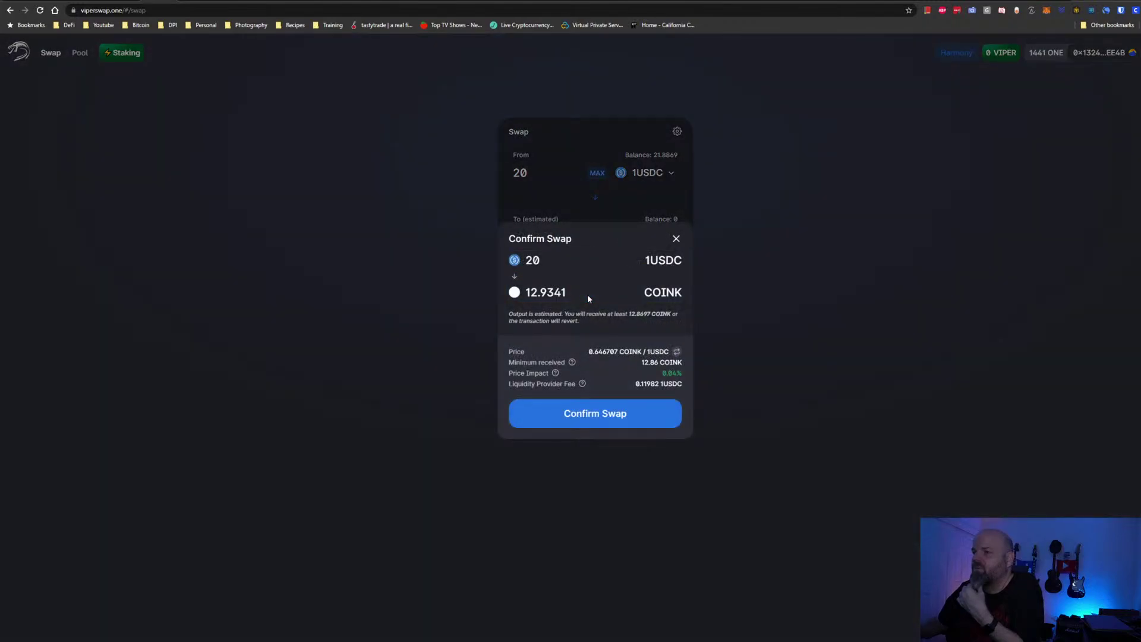
pyautogui.click(597, 417)
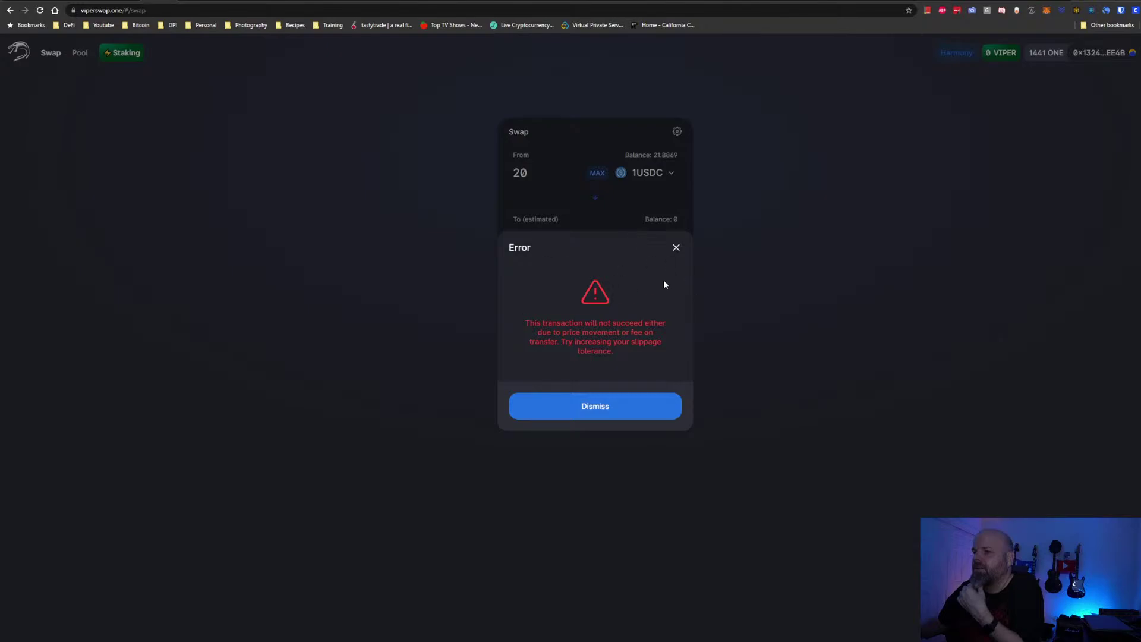
pyautogui.click(675, 248)
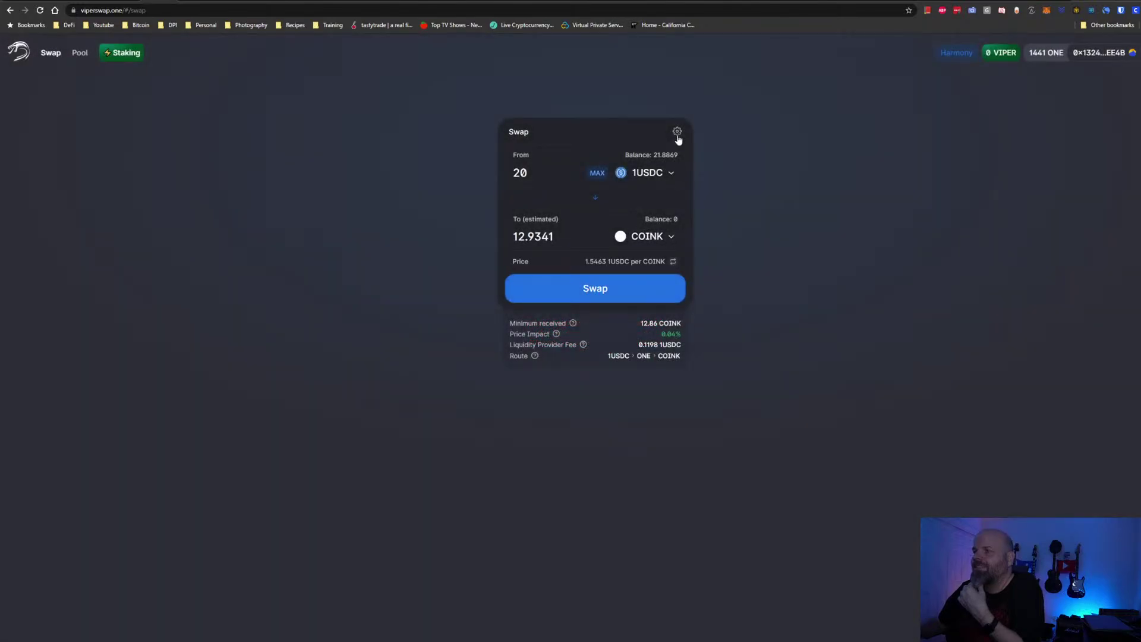
# Raise the slippage tolerance to 1% and try the 20 1USDC to COINK swap again, closing the resulting dialog
pyautogui.click(677, 131)
pyautogui.click(613, 300)
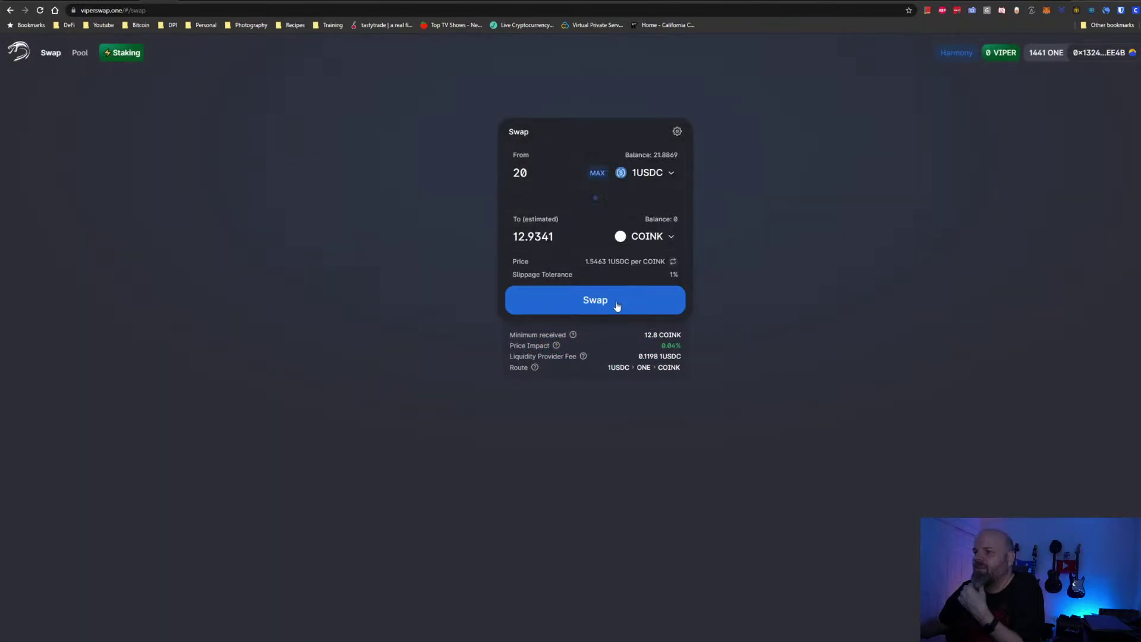
pyautogui.click(613, 303)
pyautogui.click(598, 411)
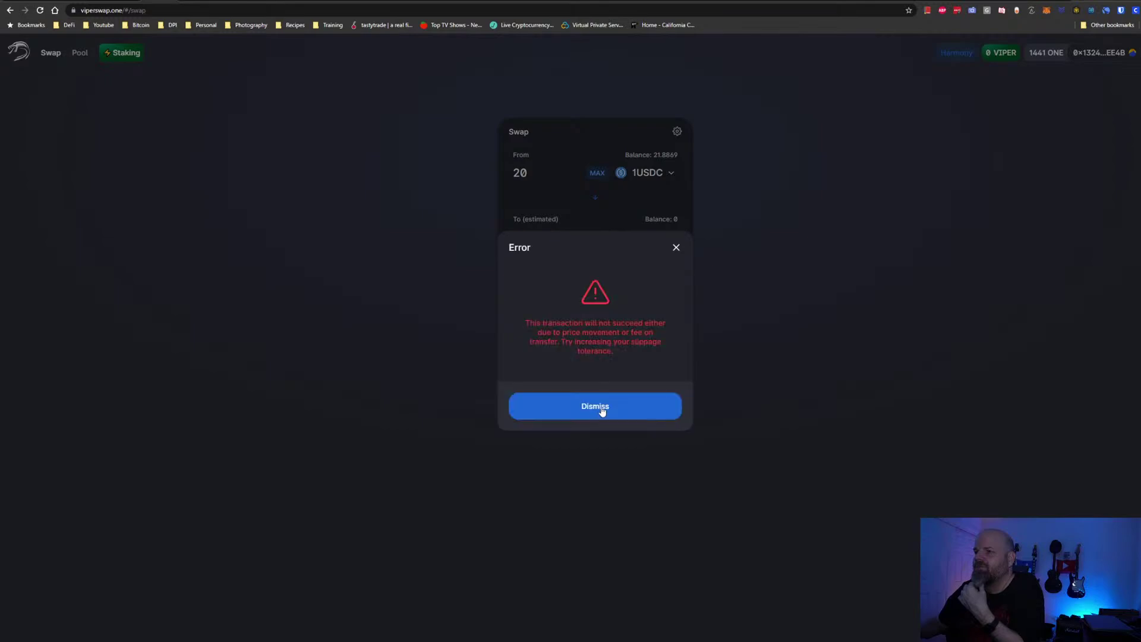
pyautogui.click(676, 246)
# Change the slippage tolerance from the preset to a custom value of 1.1%
pyautogui.click(677, 132)
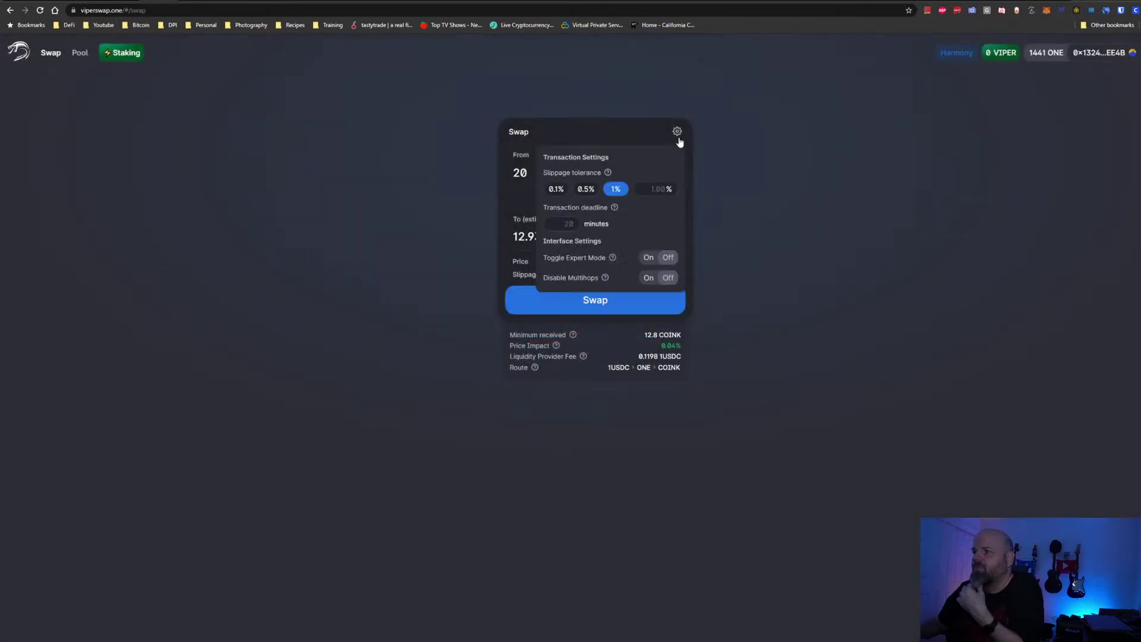
pyautogui.click(672, 189)
pyautogui.write('1.1')
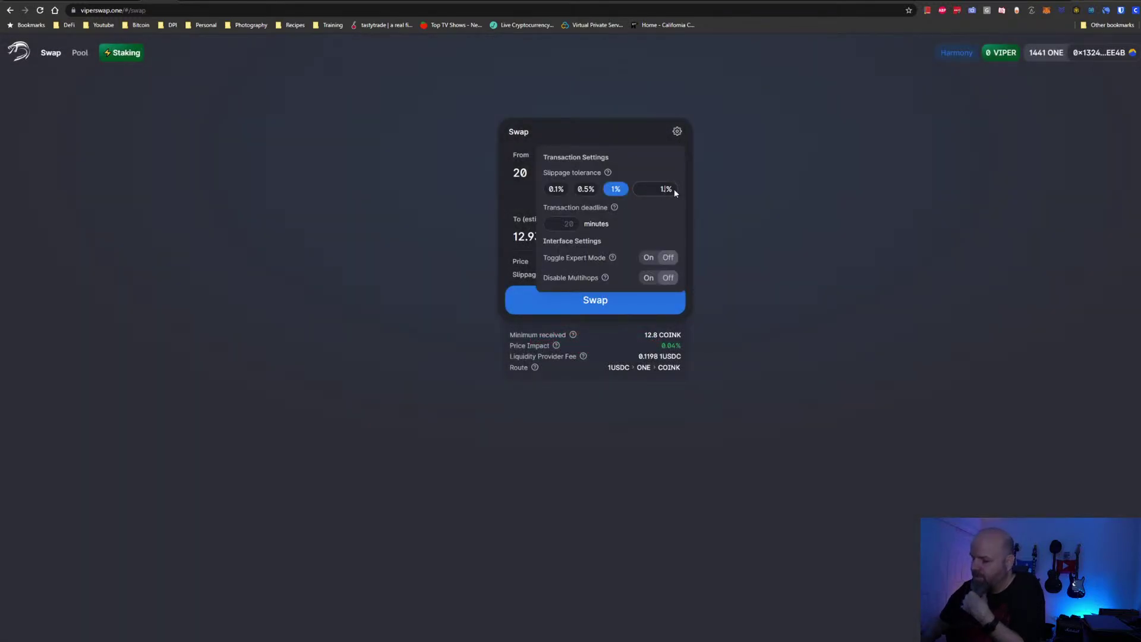
pyautogui.click(752, 245)
# Swap 20 1USDC for COINK, approving the transaction in MetaMask and closing the submission notice
pyautogui.click(629, 299)
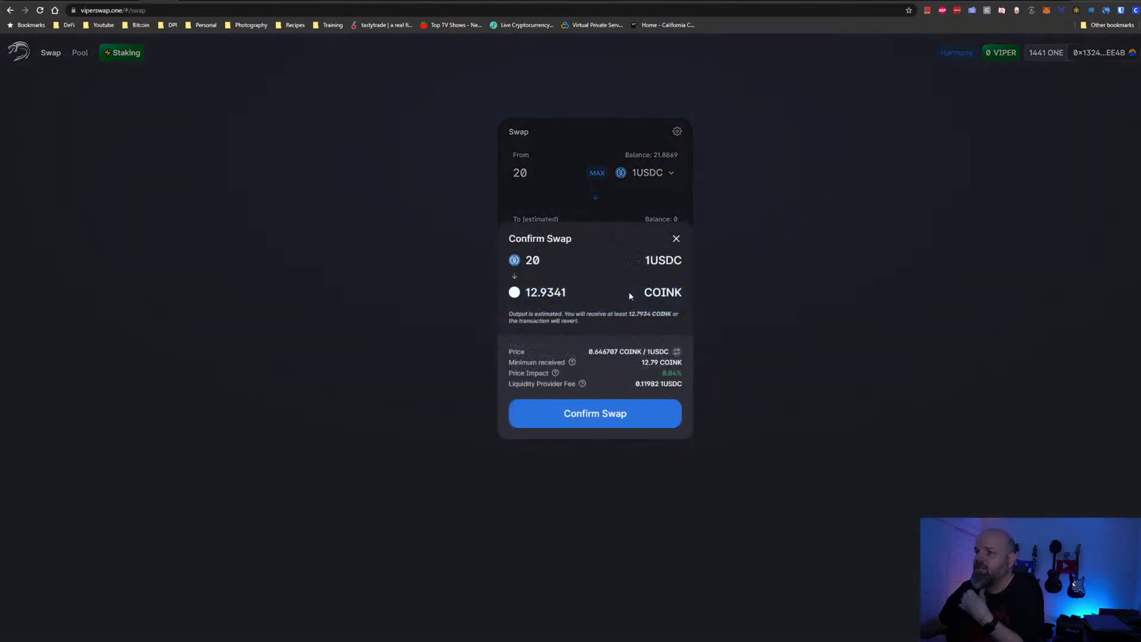
pyautogui.click(580, 411)
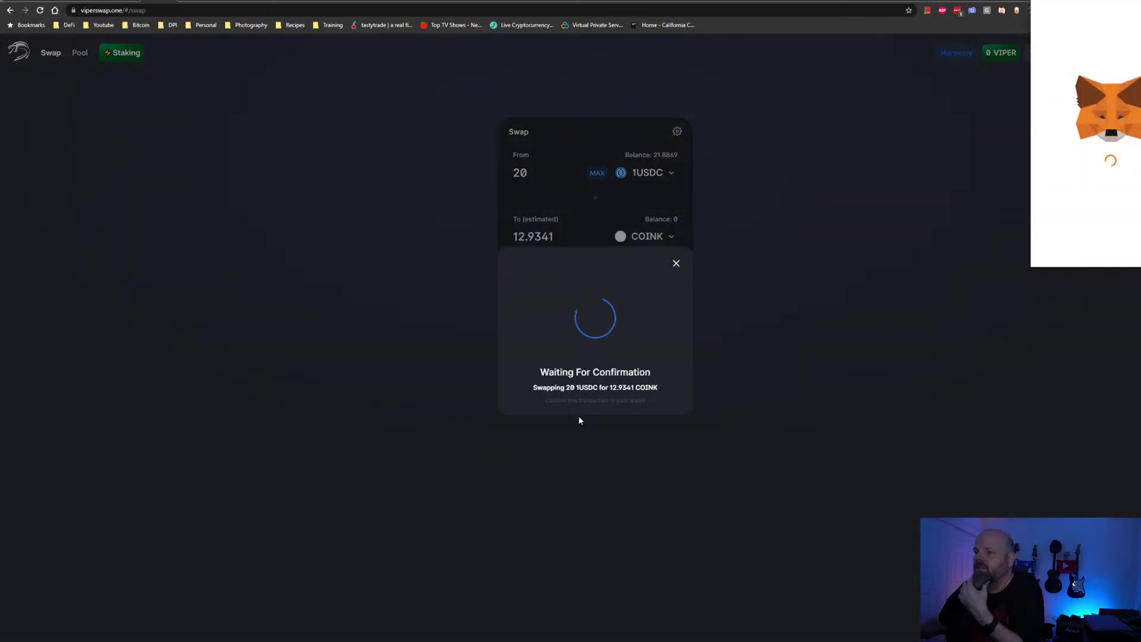
pyautogui.scroll(-2, 1099, 179)
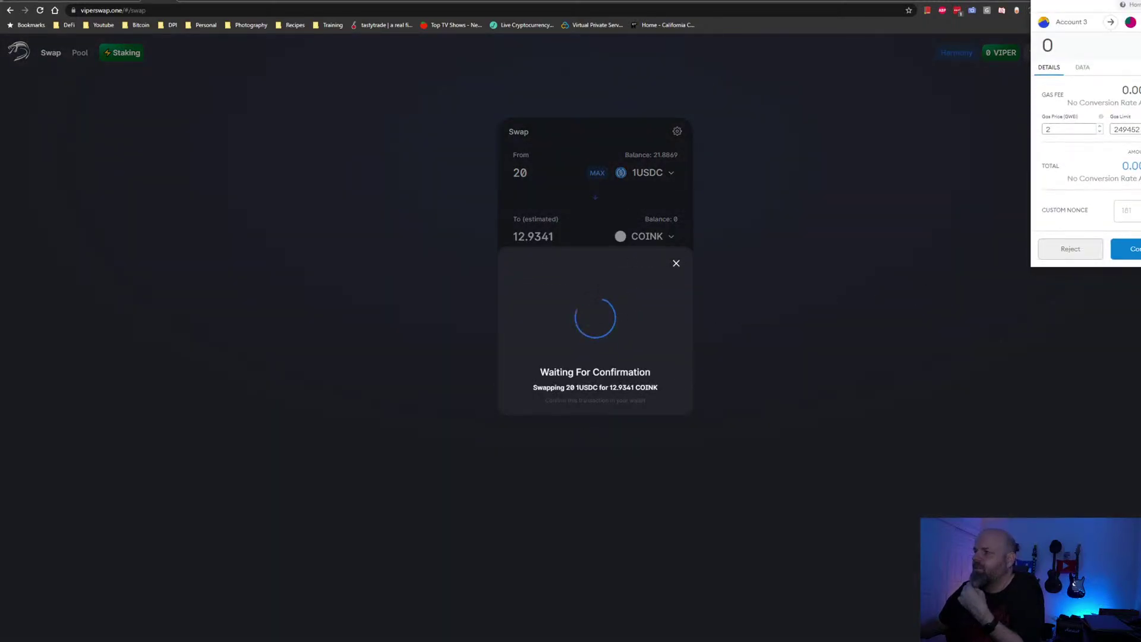
pyautogui.click(1129, 251)
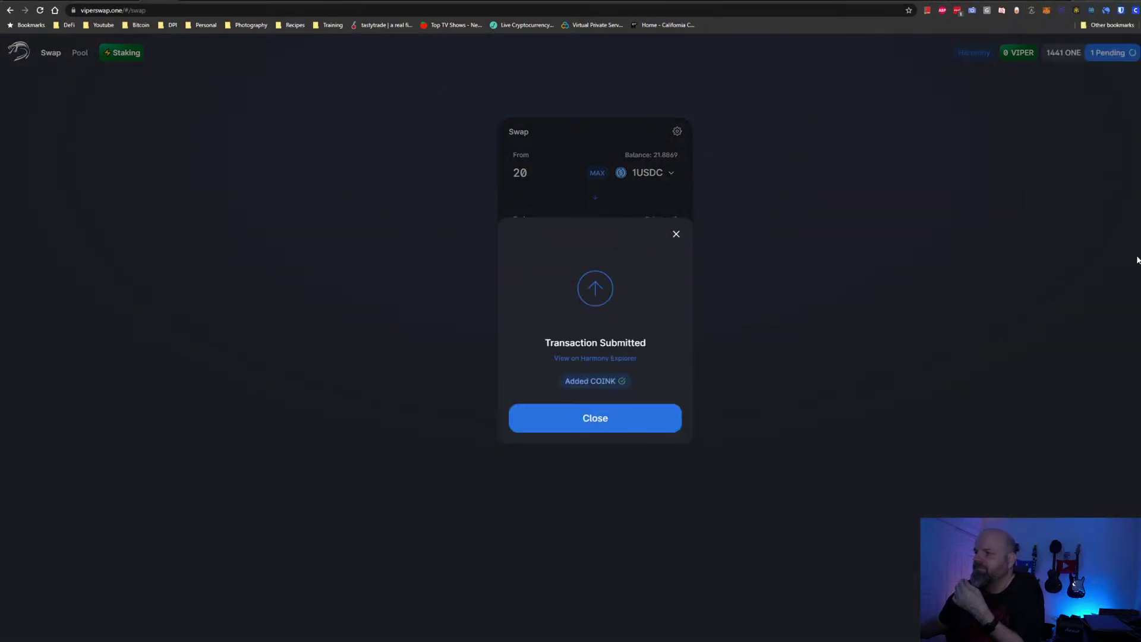
pyautogui.click(619, 423)
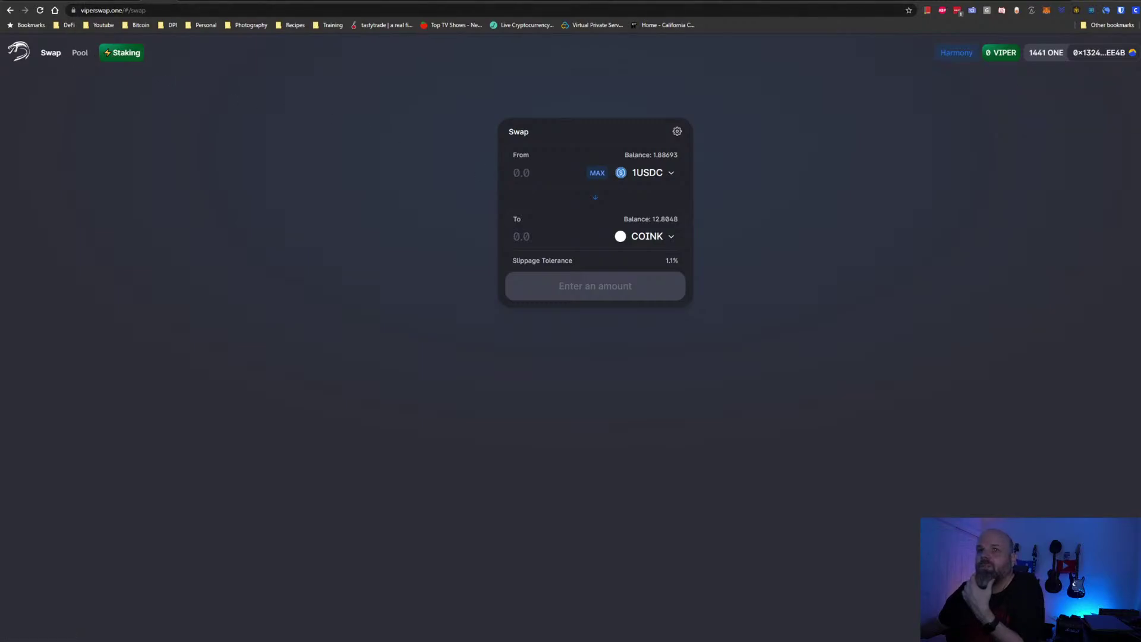
# Switch to the Piggy Bank farms and open ViperSwap's Add Liquidity page for the COINK-ONE LP from its farm card
pyautogui.click(34, 1)
pyautogui.click(172, 1)
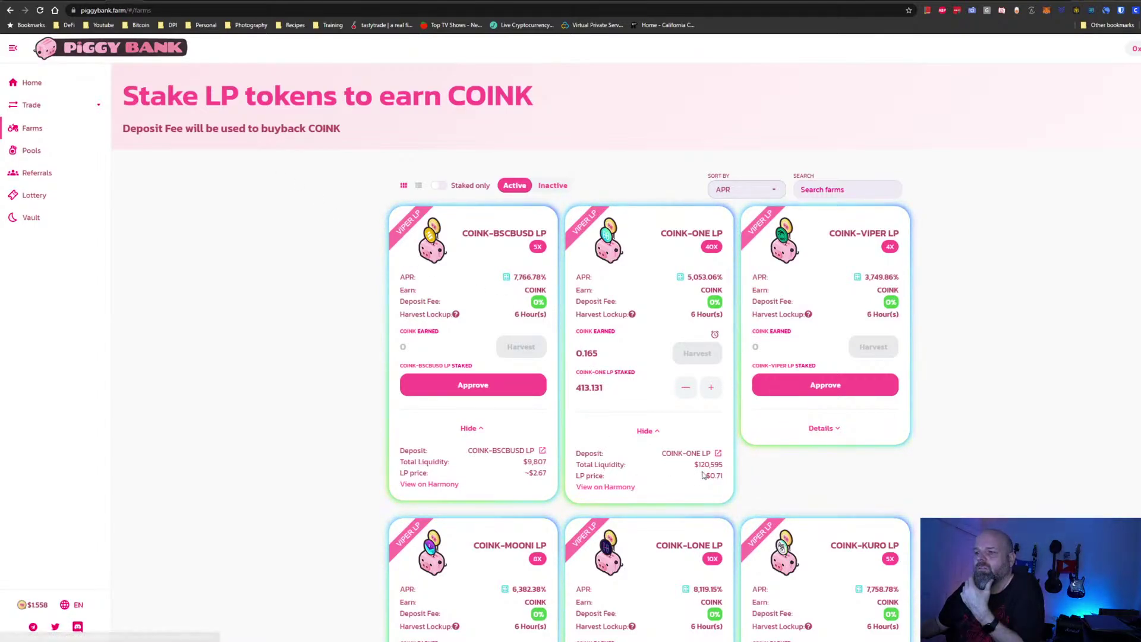
pyautogui.click(718, 453)
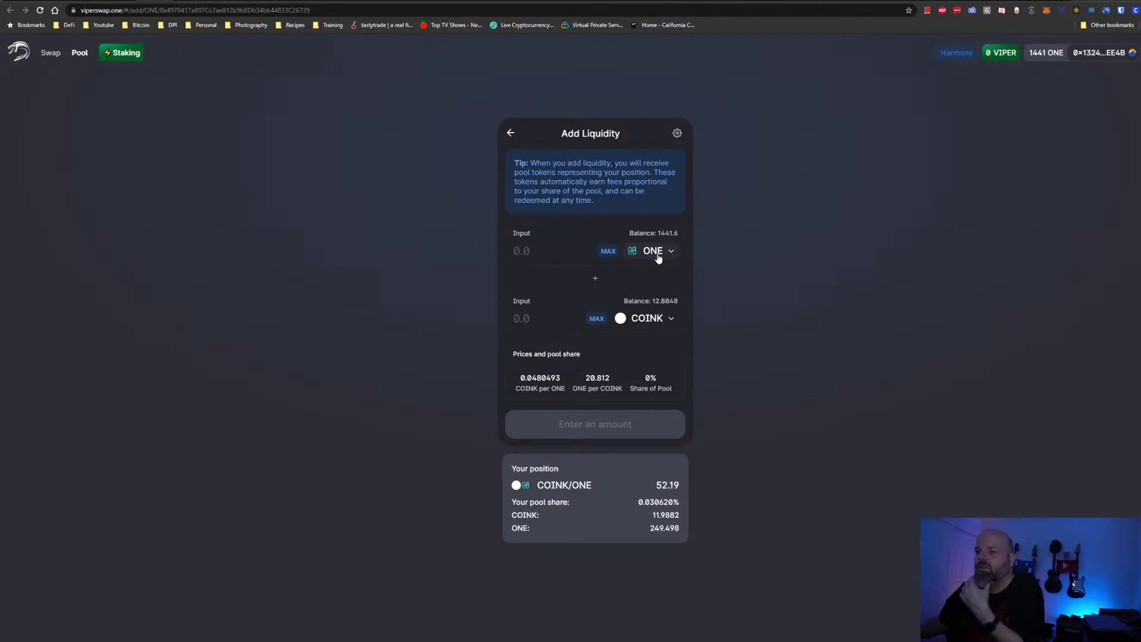
pyautogui.click(109, 2)
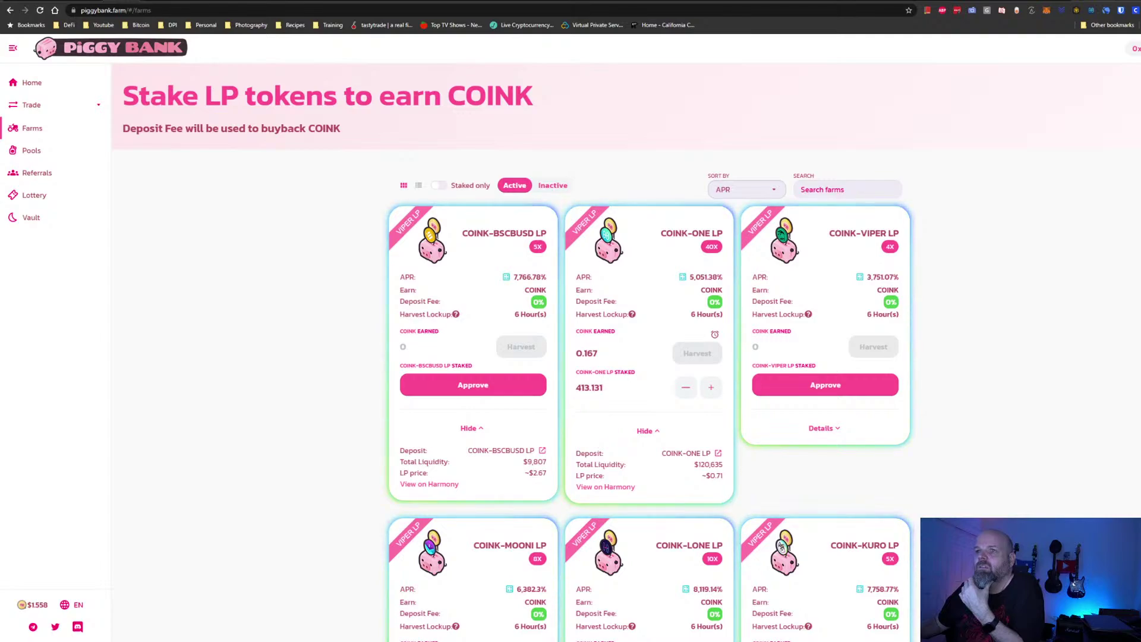
pyautogui.click(156, 1)
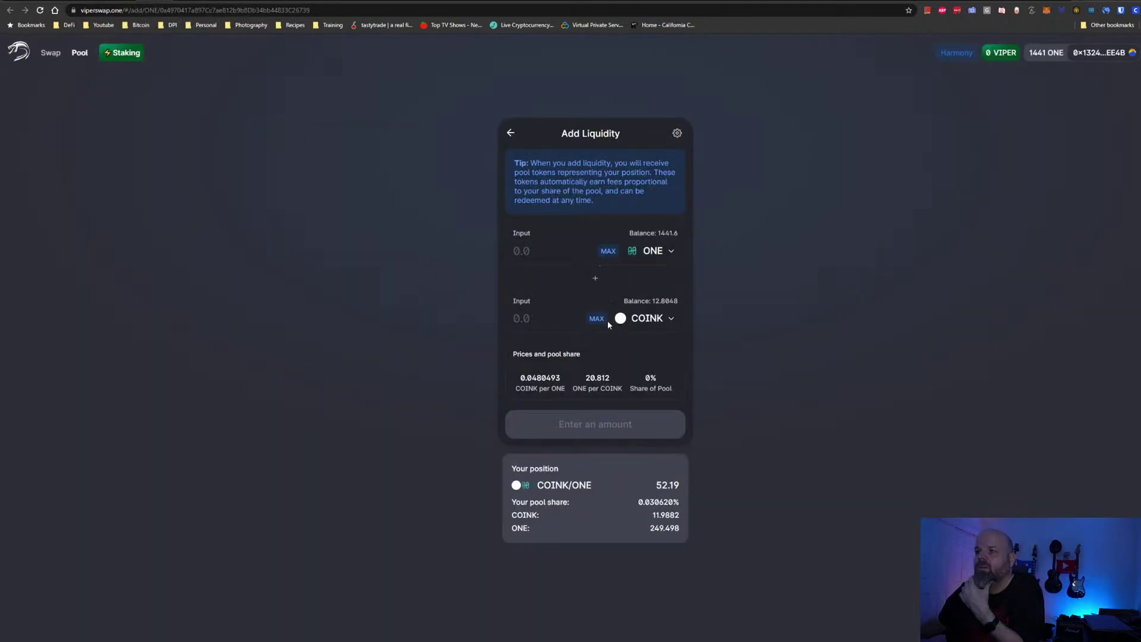
# Supply the maximum COINK balance of 12.8048 with 266.493 ONE to the pool, approving the transaction in MetaMask
pyautogui.click(596, 319)
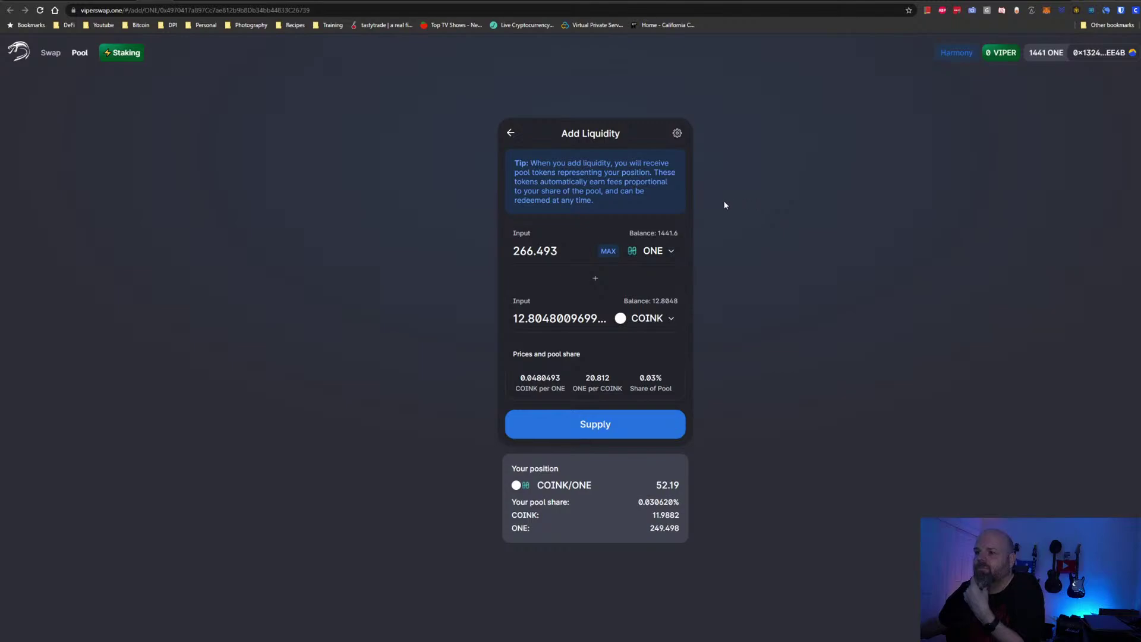
pyautogui.click(593, 425)
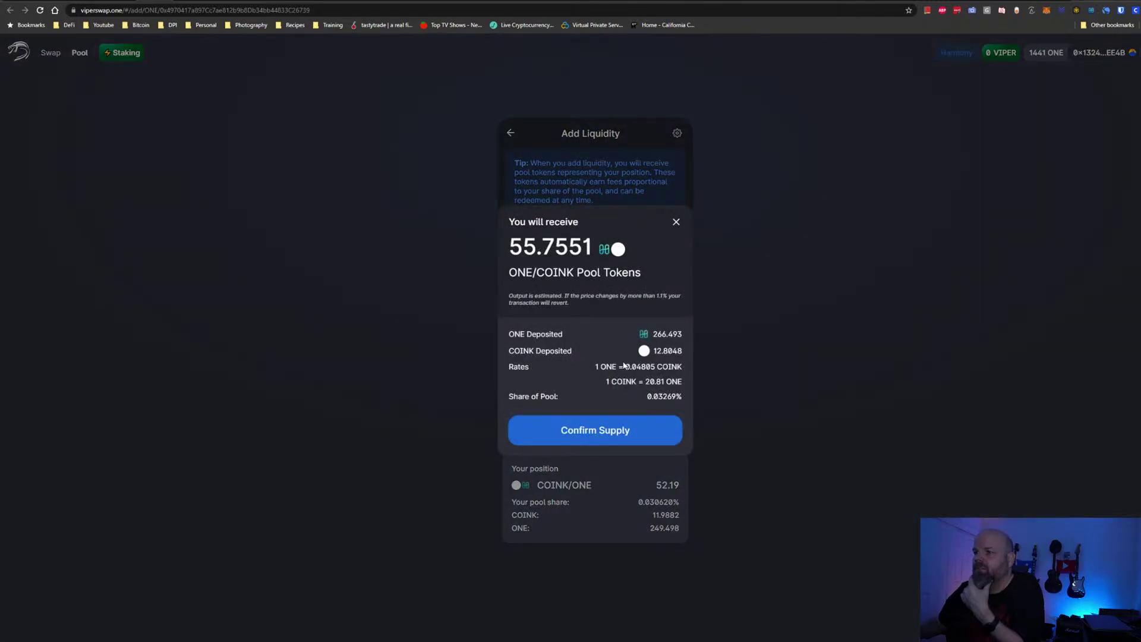
pyautogui.click(594, 432)
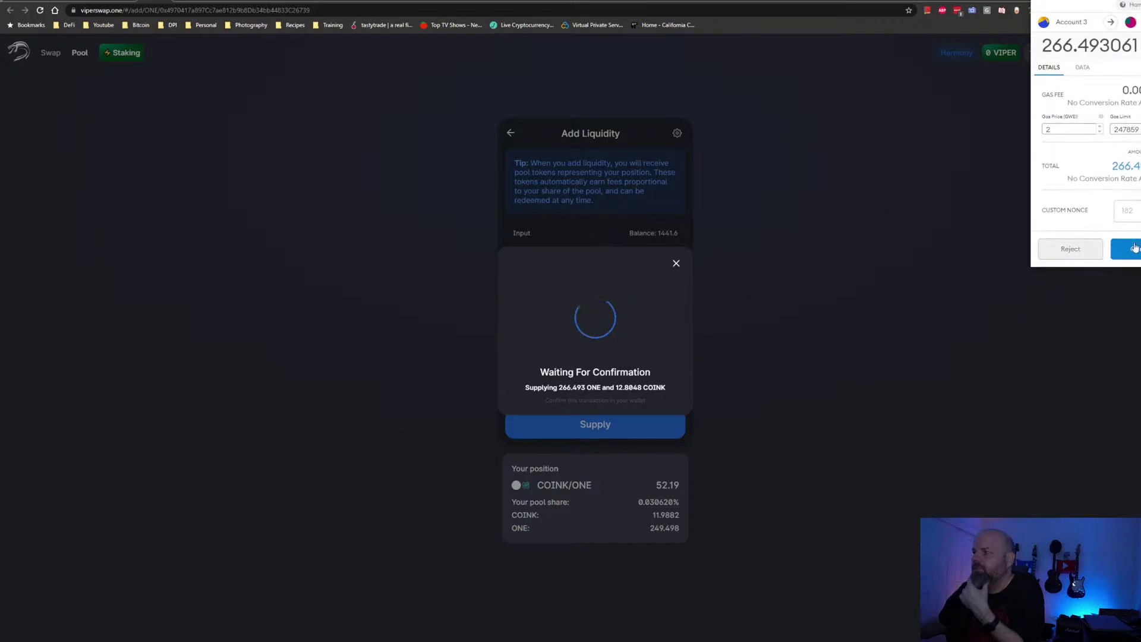
pyautogui.click(1138, 249)
pyautogui.click(678, 415)
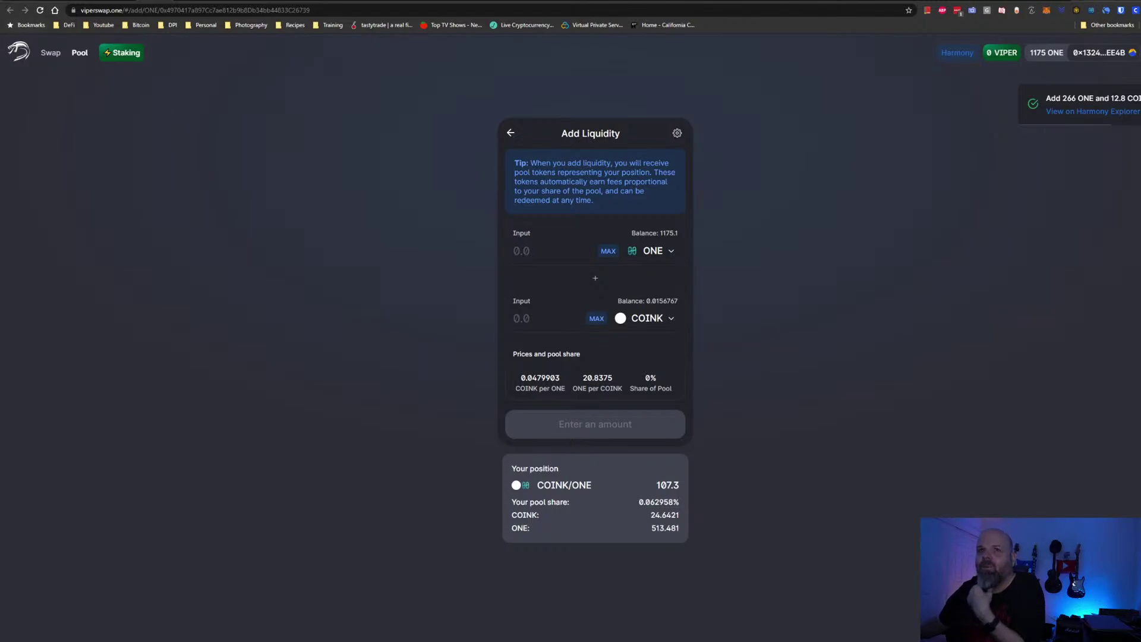
# Switch to the Piggy Bank farms and stake the maximum balance of 107.3636 COINK-ONE LP tokens, approving the transaction in MetaMask
pyautogui.click(7, 9)
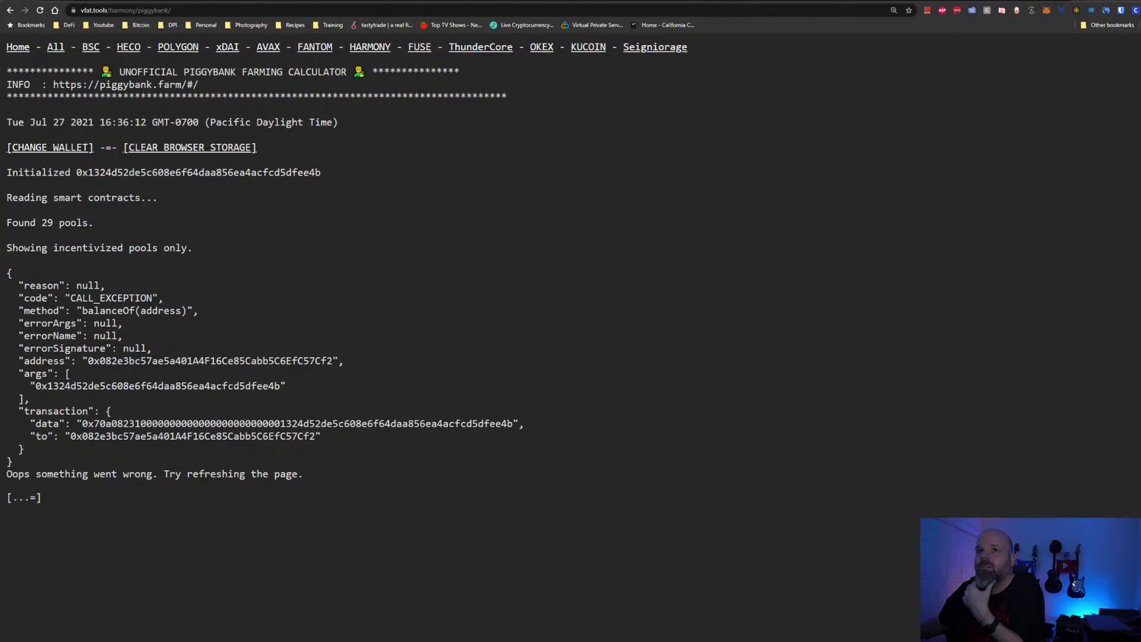
pyautogui.click(66, 1)
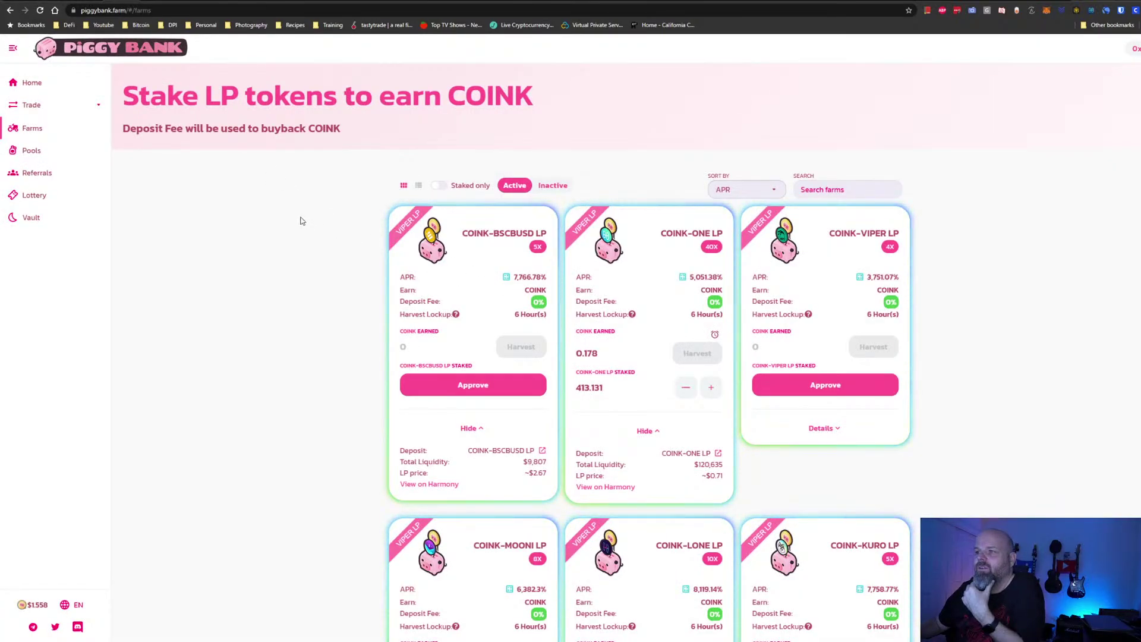
pyautogui.click(712, 389)
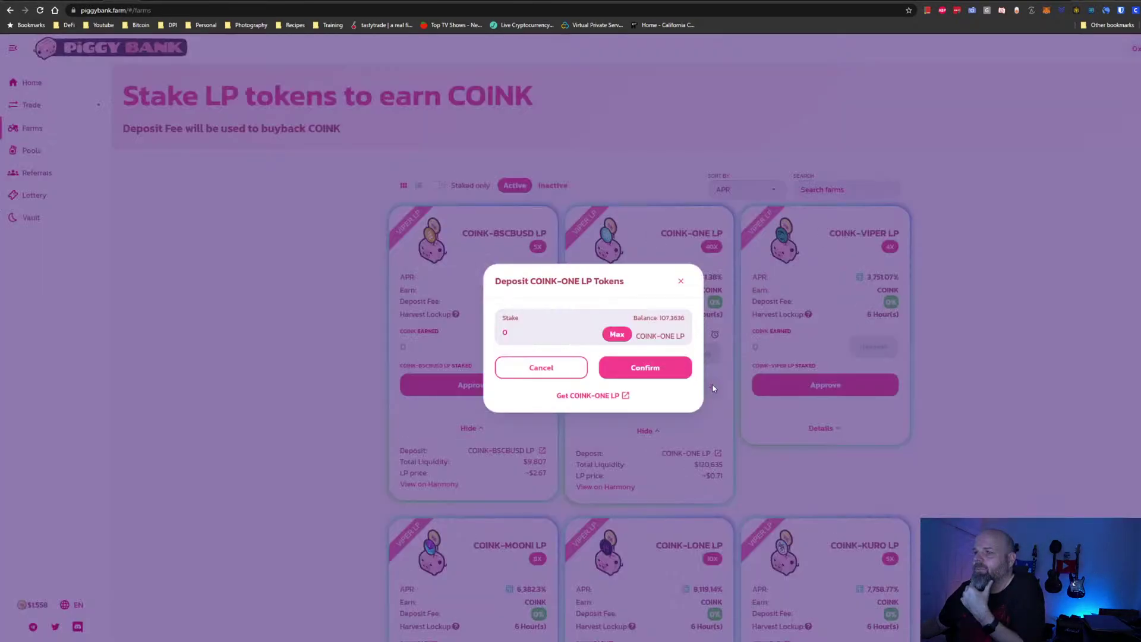
pyautogui.click(607, 339)
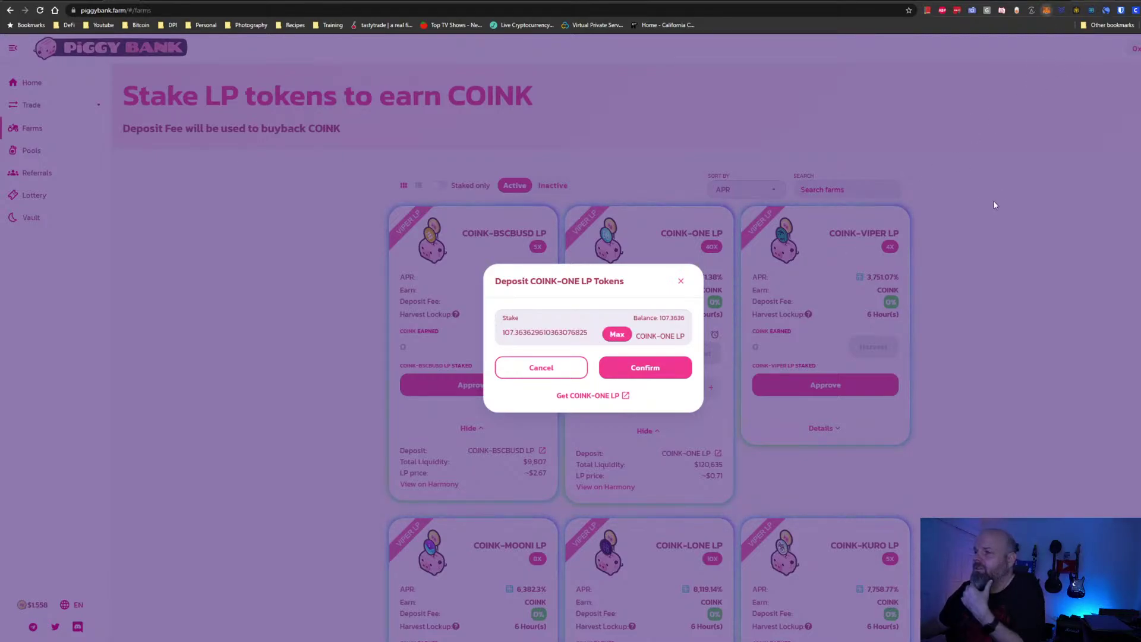
pyautogui.click(931, 192)
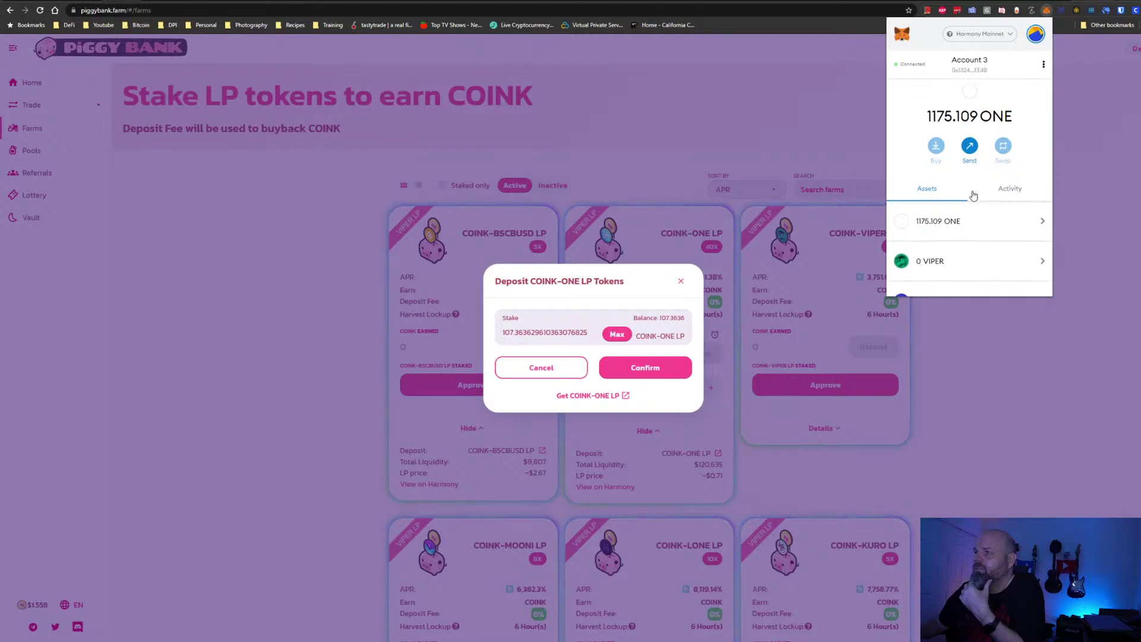
pyautogui.scroll(-5, 973, 199)
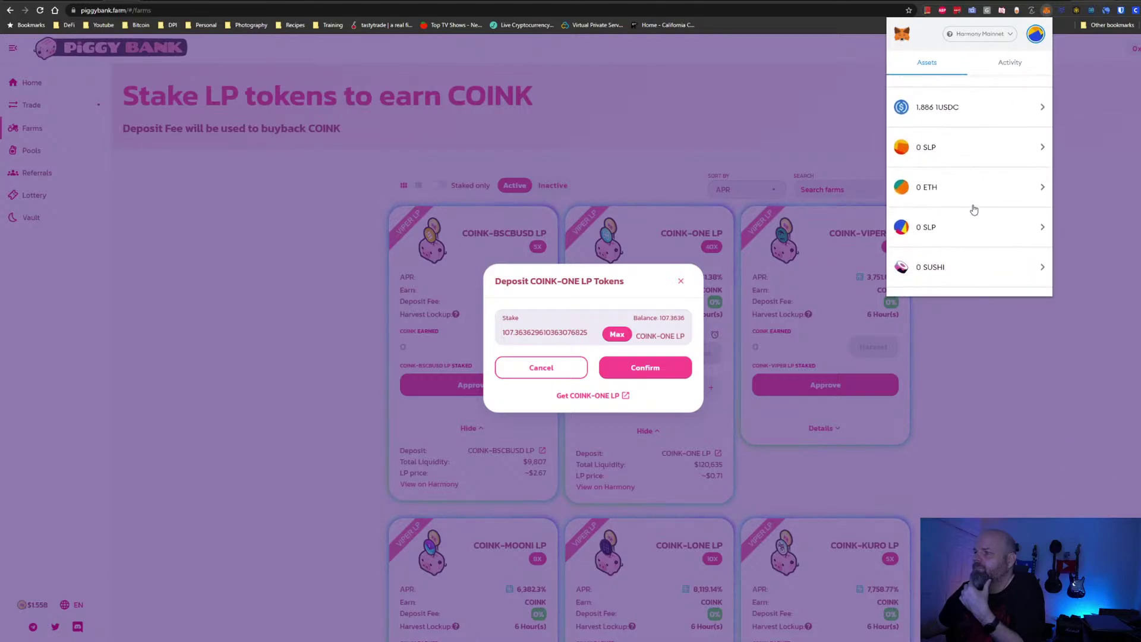
pyautogui.scroll(-6, 973, 209)
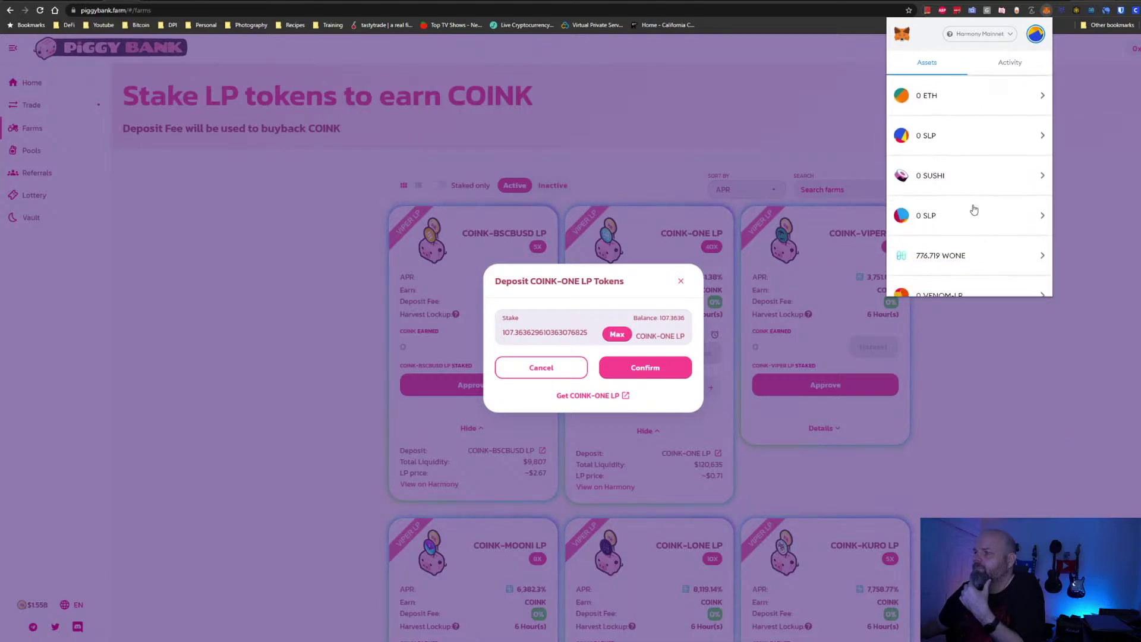
pyautogui.click(635, 364)
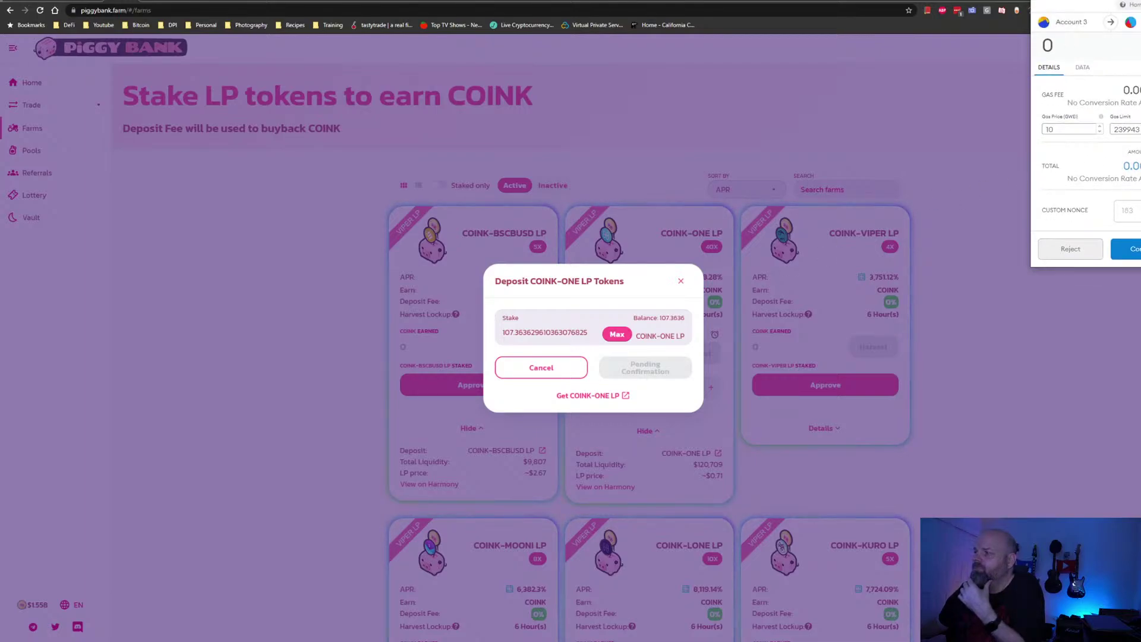
pyautogui.click(1129, 248)
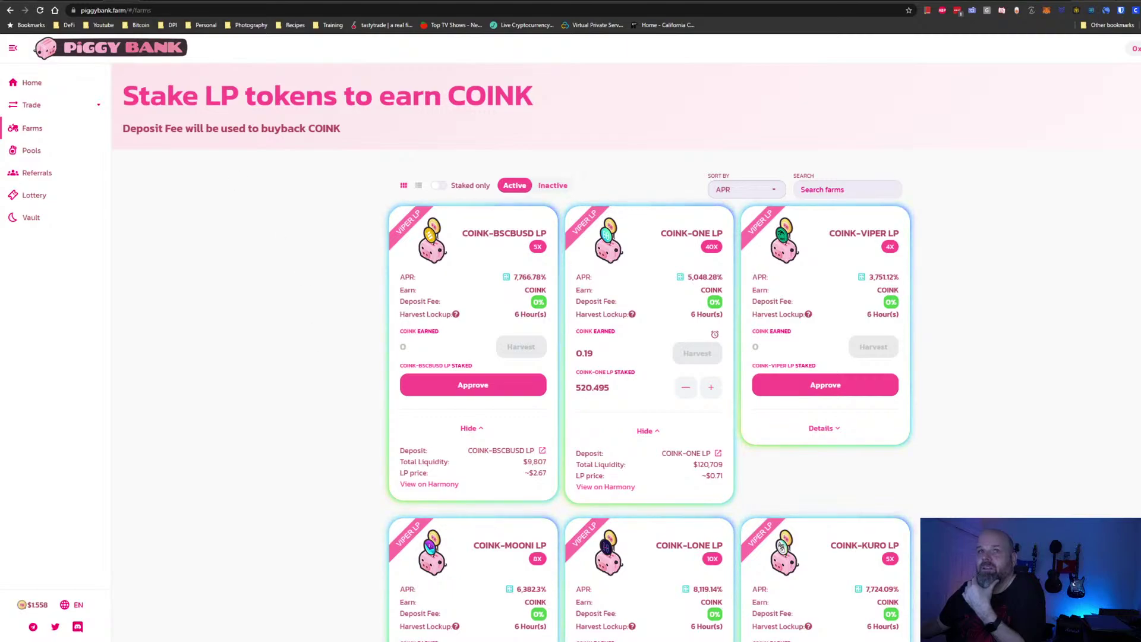
# Switch to vfat.tools, reload the Piggybank calculator from the Harmony list, and examine the COINK price and the staked COINK-WONE position's value
pyautogui.hotkey('ctrl', 'Tab')
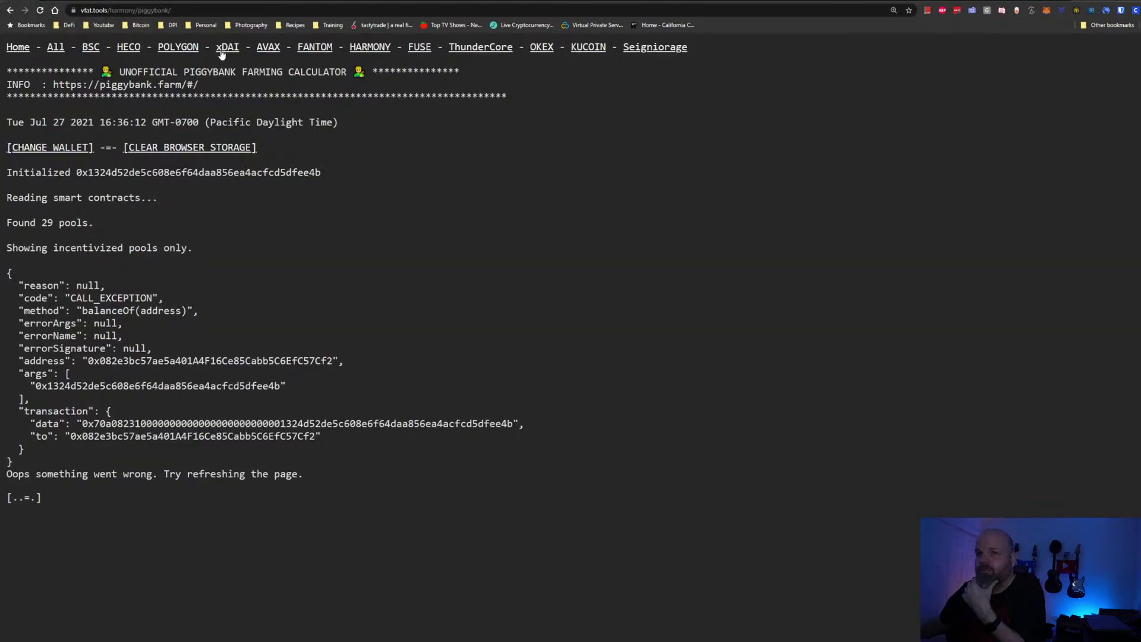
pyautogui.click(375, 51)
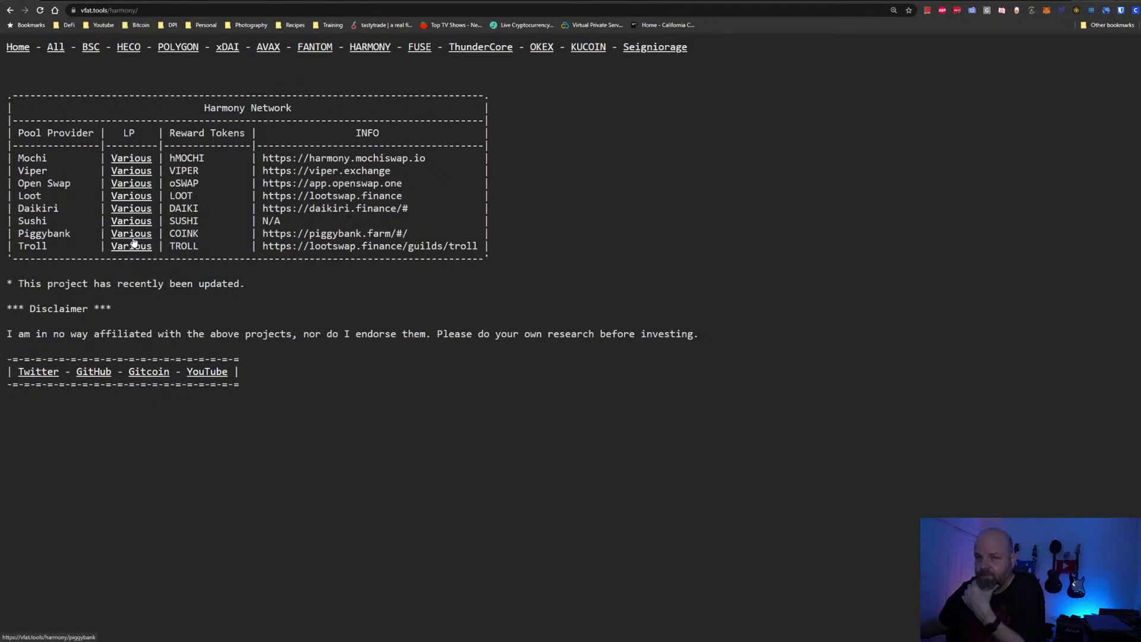
pyautogui.click(134, 237)
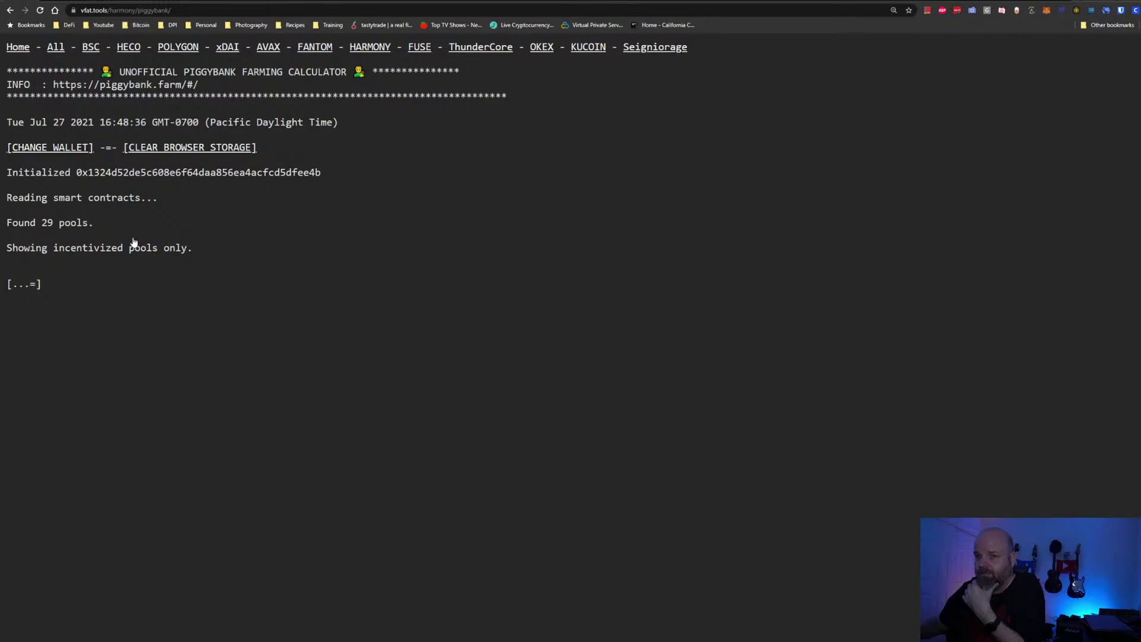
pyautogui.moveTo(100, 298); pyautogui.dragTo(157, 298)
pyautogui.scroll(-2, 312, 366)
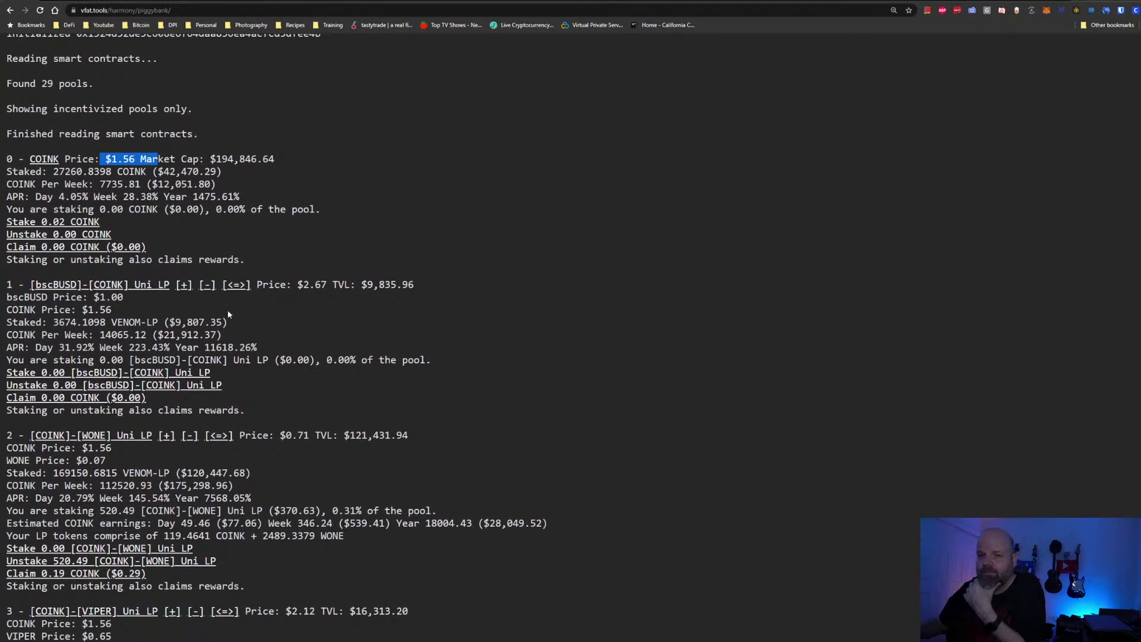
pyautogui.scroll(-3, 227, 309)
pyautogui.moveTo(274, 324); pyautogui.dragTo(316, 324)
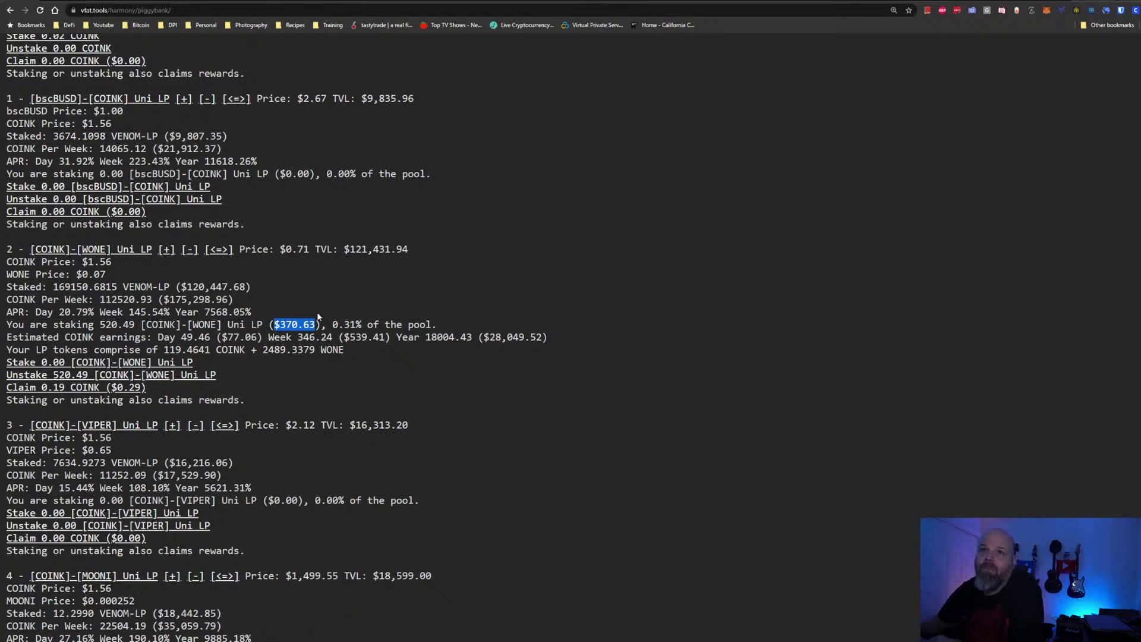
# Switch to the SushiSwap farms and expand the 1ETH/WONE, 1USDC/WONE and 1SUSHI/WONE farms to review their harvestable rewards
pyautogui.click(350, 2)
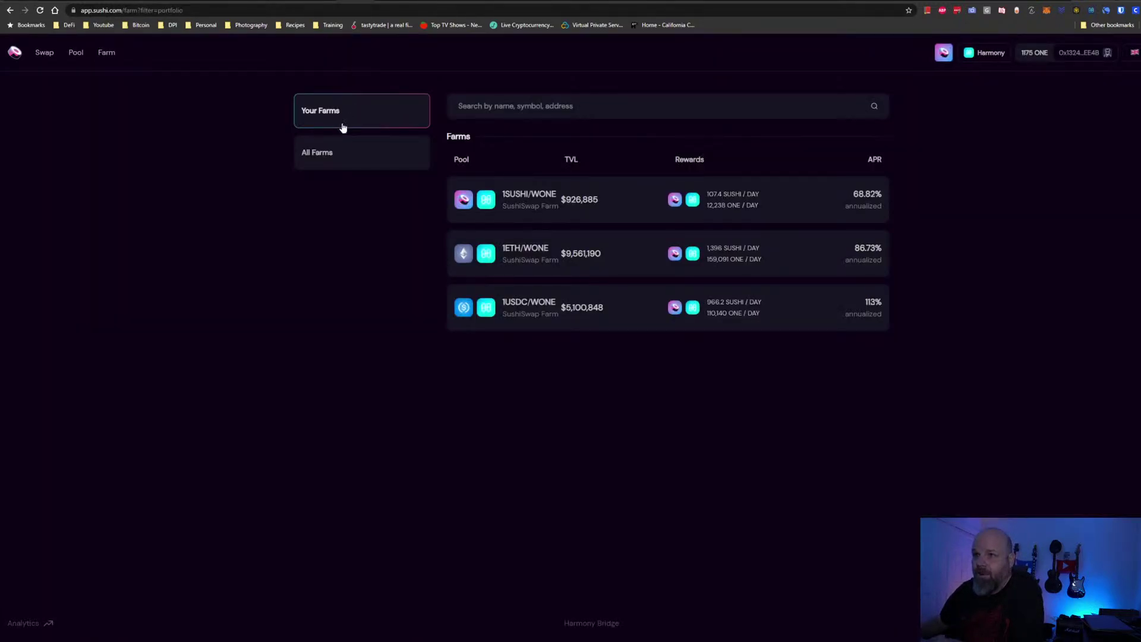
pyautogui.click(550, 253)
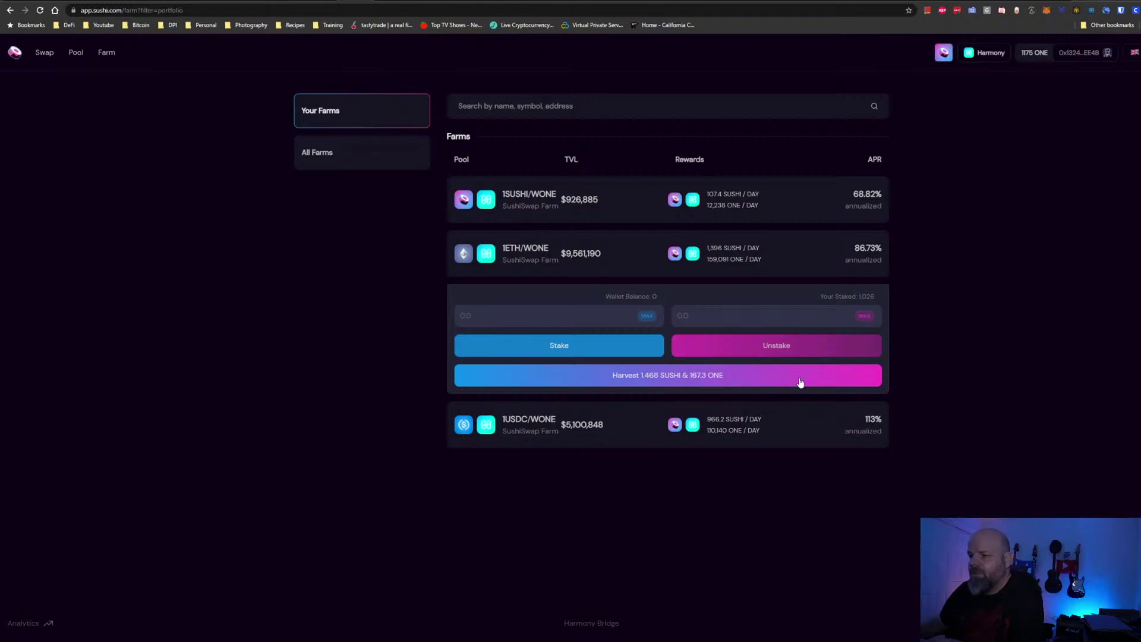
pyautogui.click(632, 417)
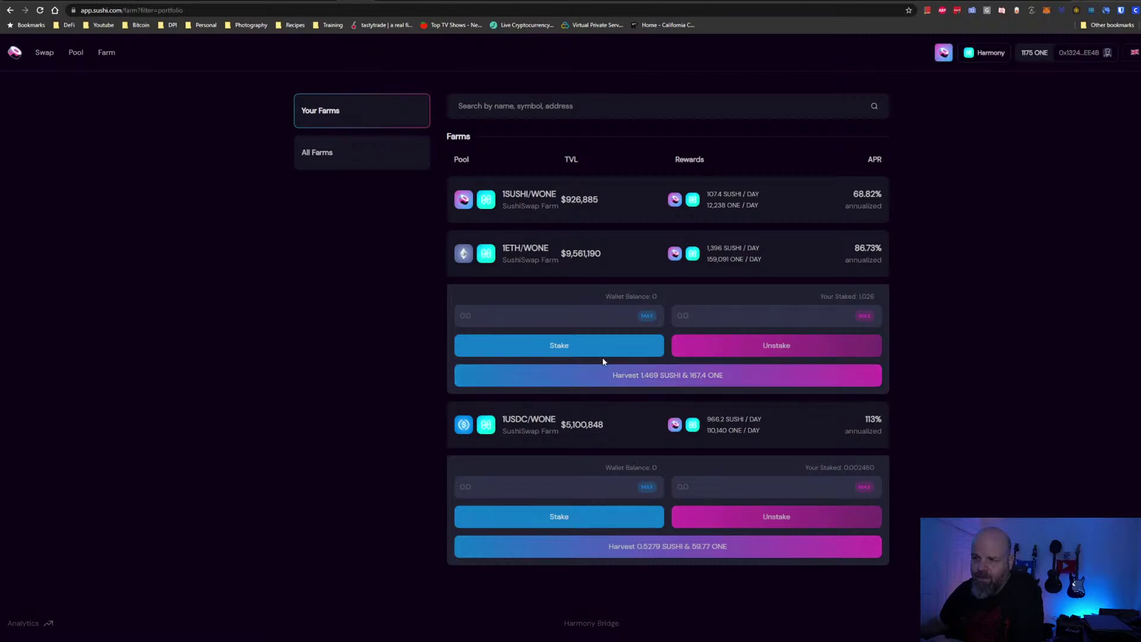
pyautogui.click(533, 205)
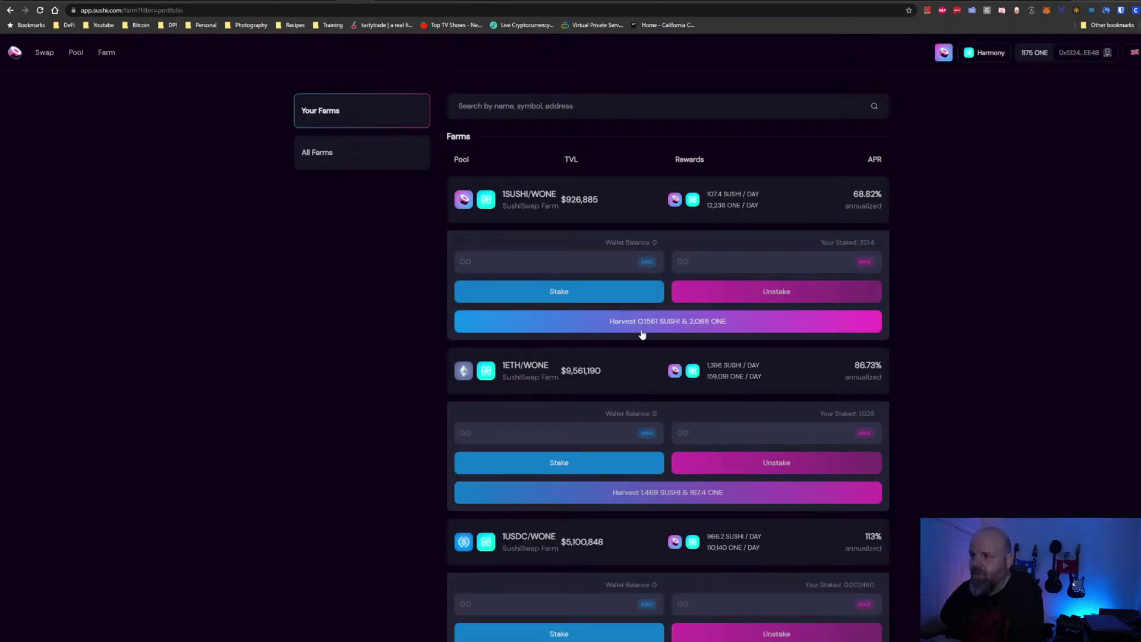
pyautogui.scroll(-2, 772, 331)
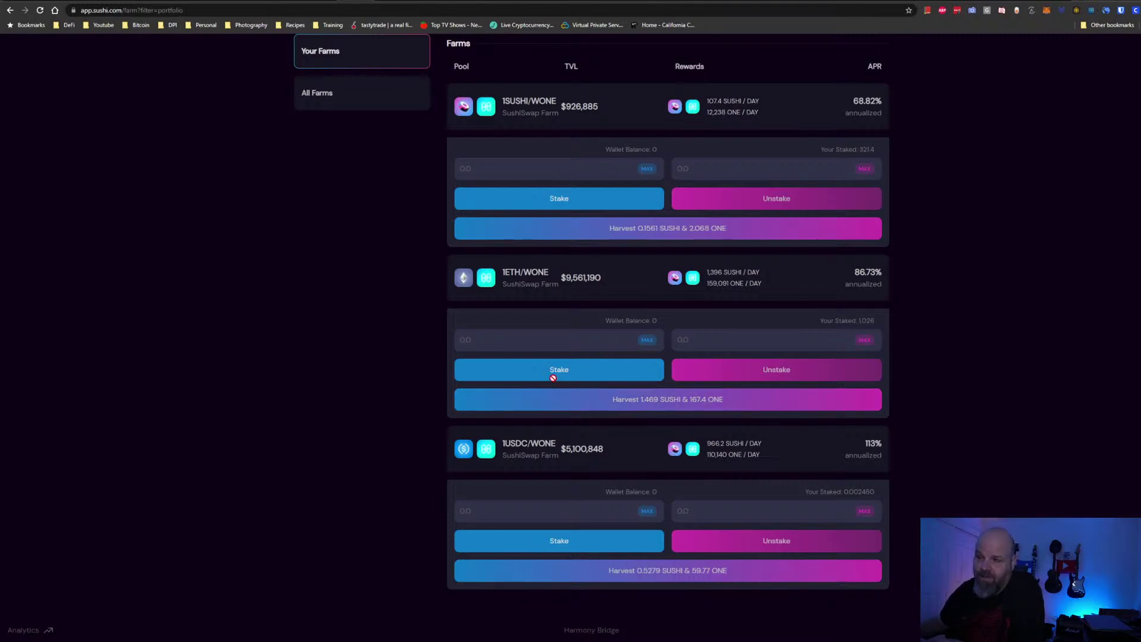
# Harvest the SUSHI and ONE rewards of the 1SUSHI/WONE farm, approving the transaction in MetaMask
pyautogui.scroll(2, 556, 594)
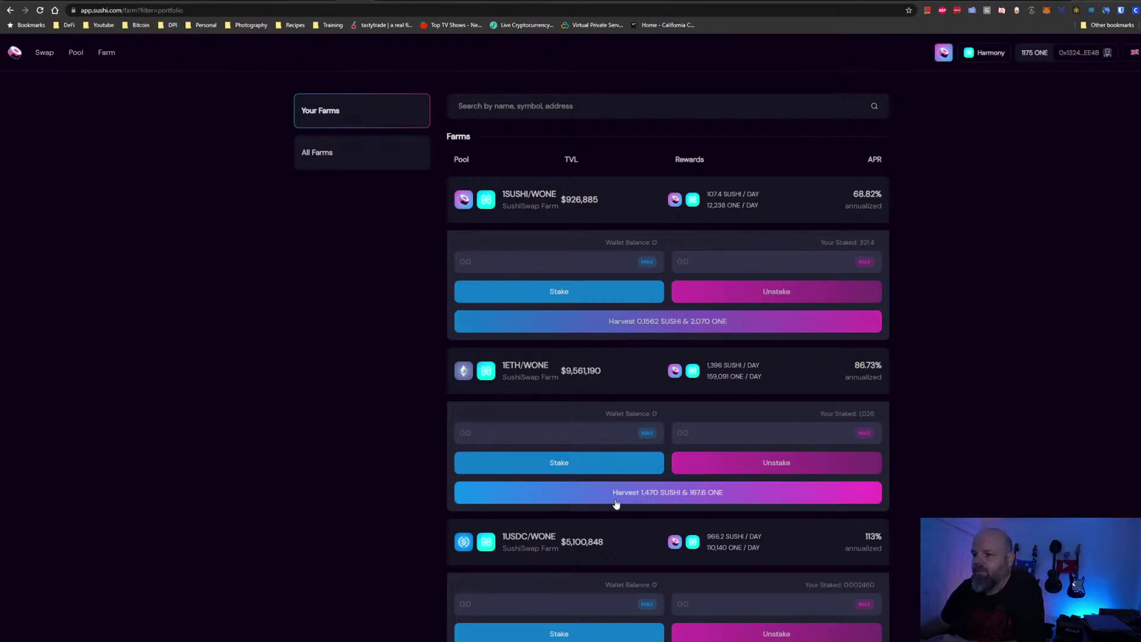
pyautogui.click(627, 332)
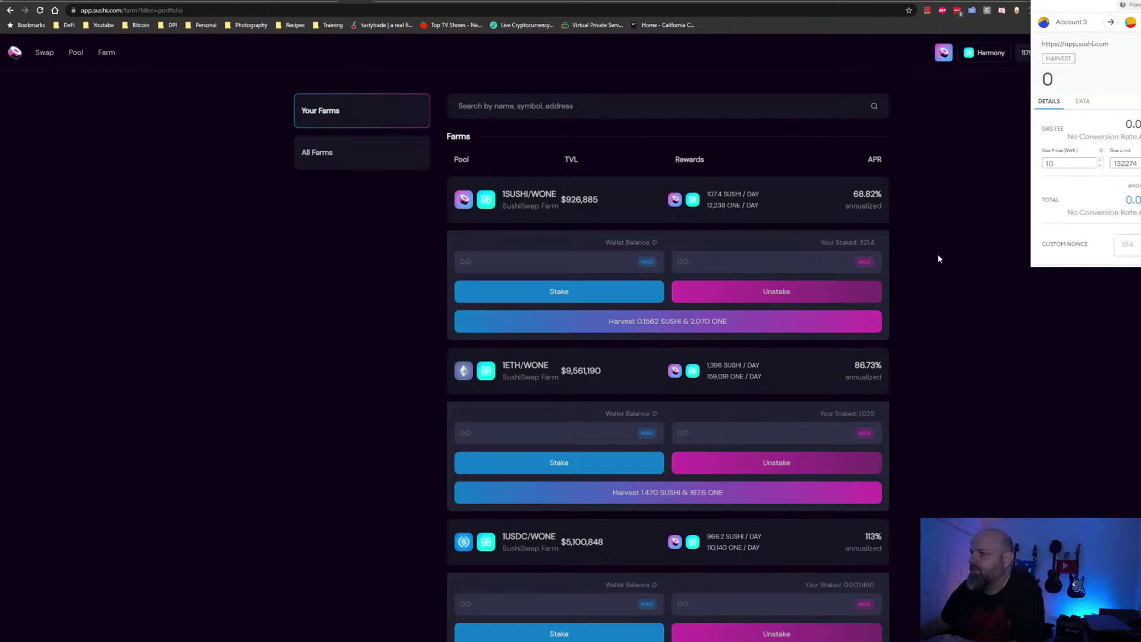
pyautogui.scroll(-2, 1102, 237)
pyautogui.click(1126, 249)
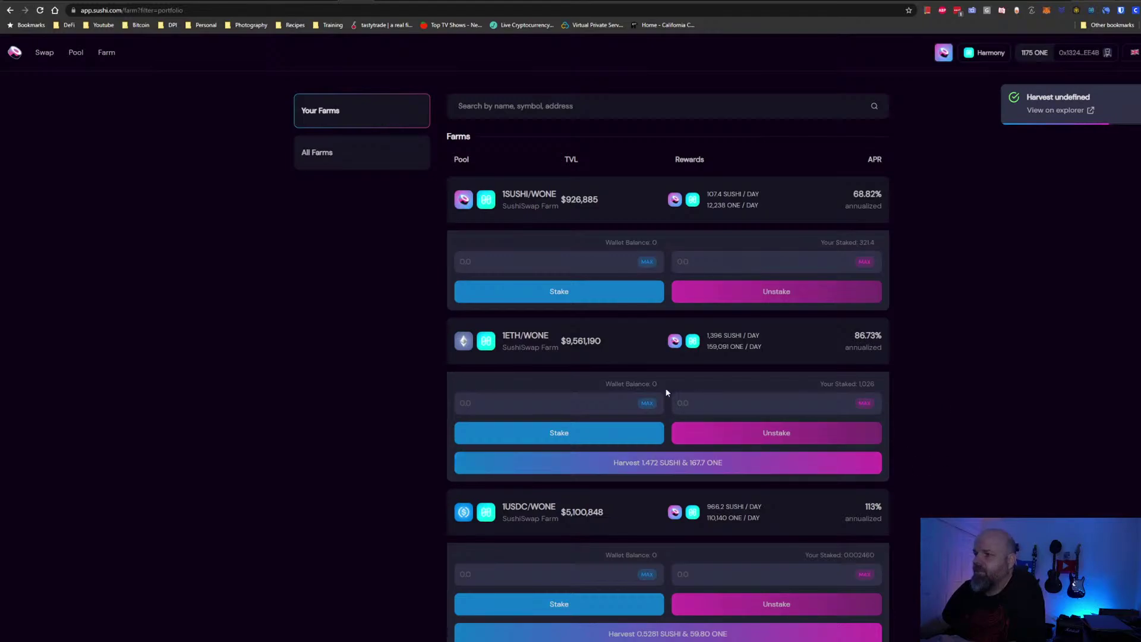
# Harvest the SUSHI and ONE rewards of the 1ETH/WONE farm, approving the transaction in MetaMask
pyautogui.click(659, 473)
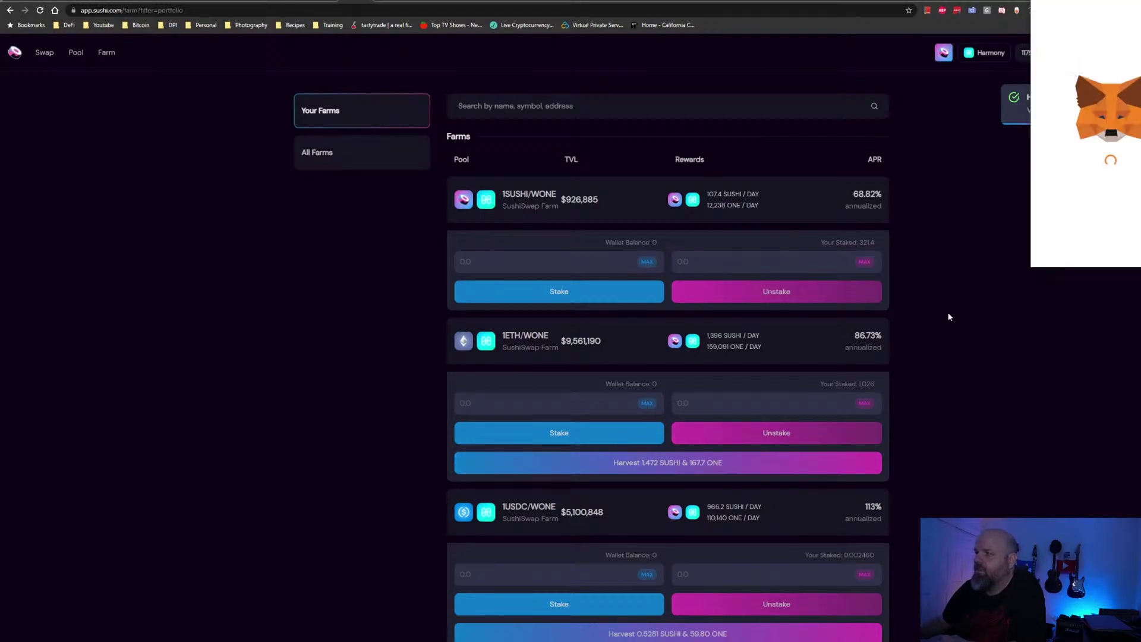
pyautogui.scroll(-2, 1085, 161)
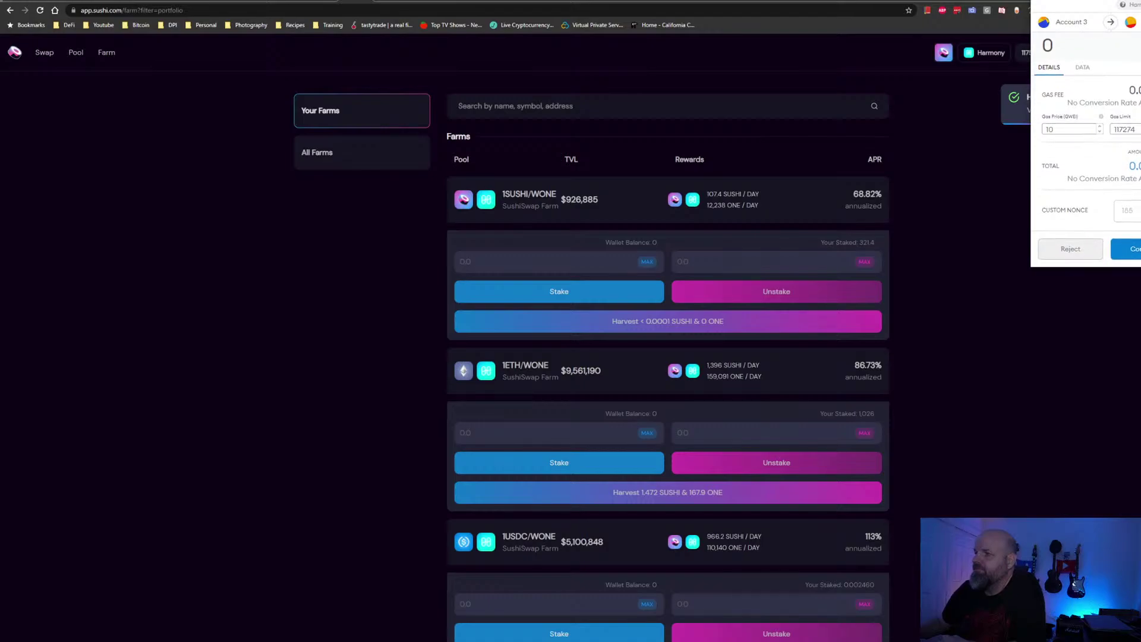
pyautogui.click(1130, 248)
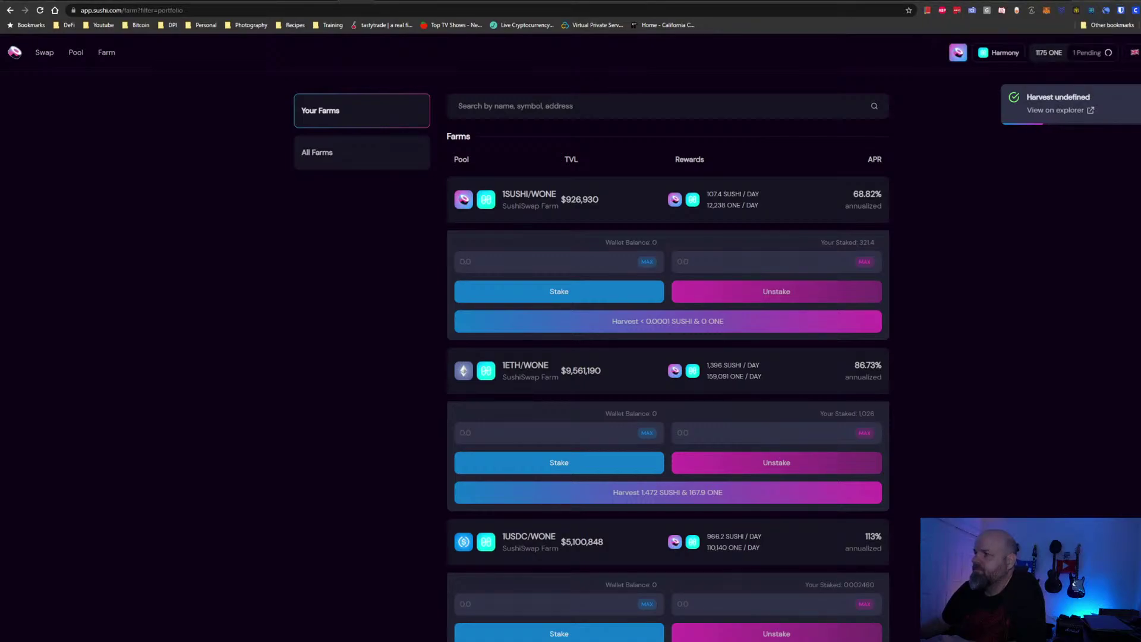
# Harvest the SUSHI and ONE rewards of the 1USDC/WONE farm, approving the transaction in MetaMask
pyautogui.scroll(-2, 866, 416)
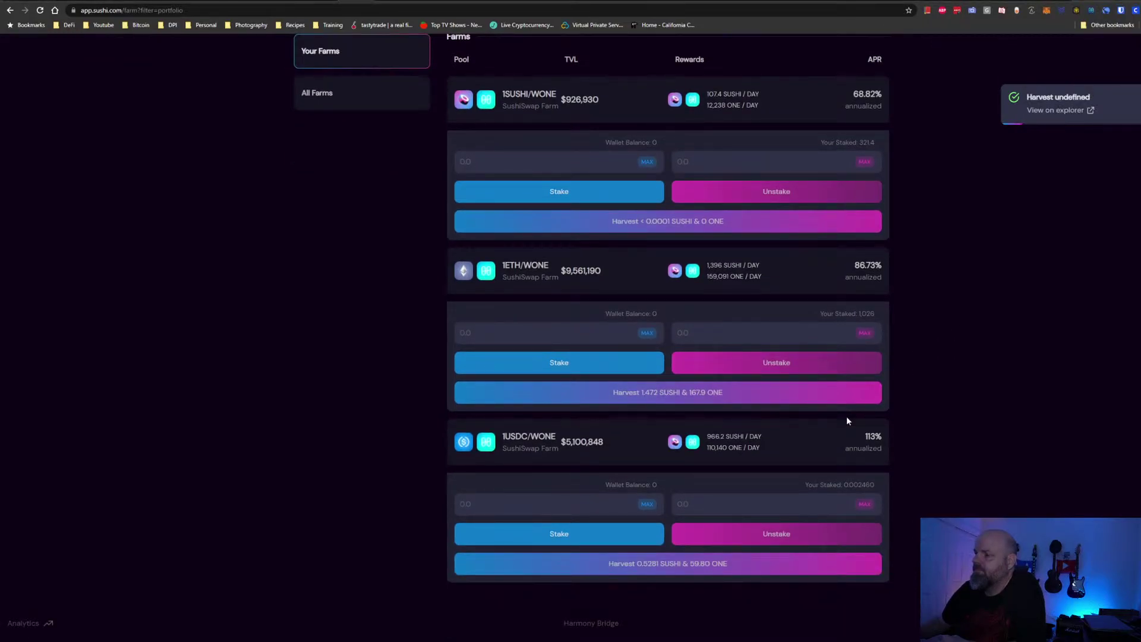
pyautogui.click(695, 565)
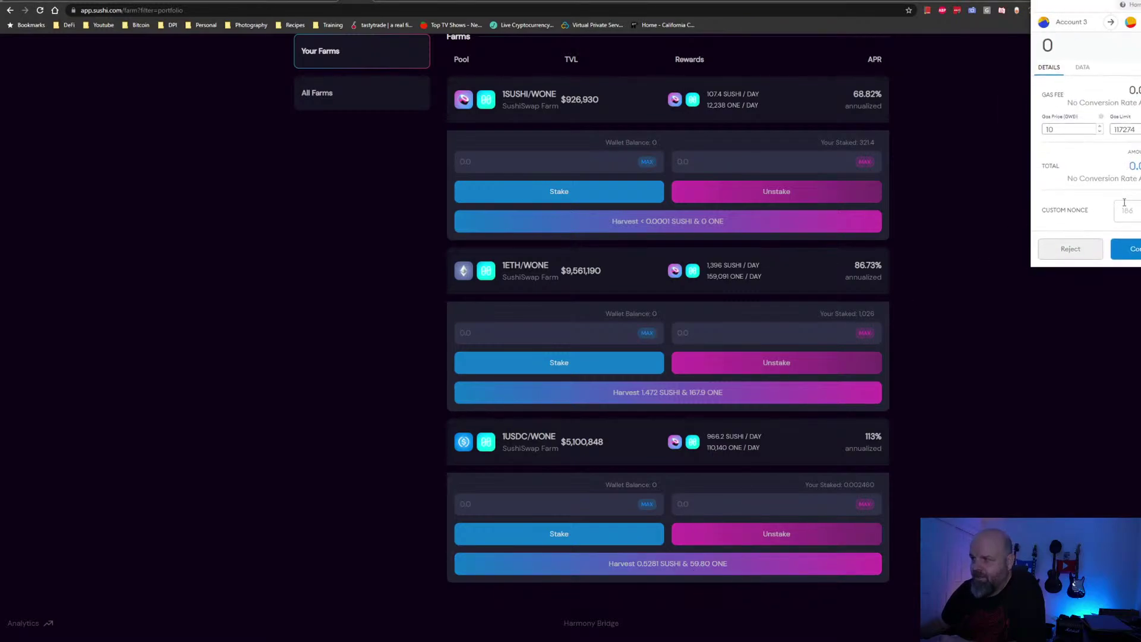
pyautogui.click(1126, 248)
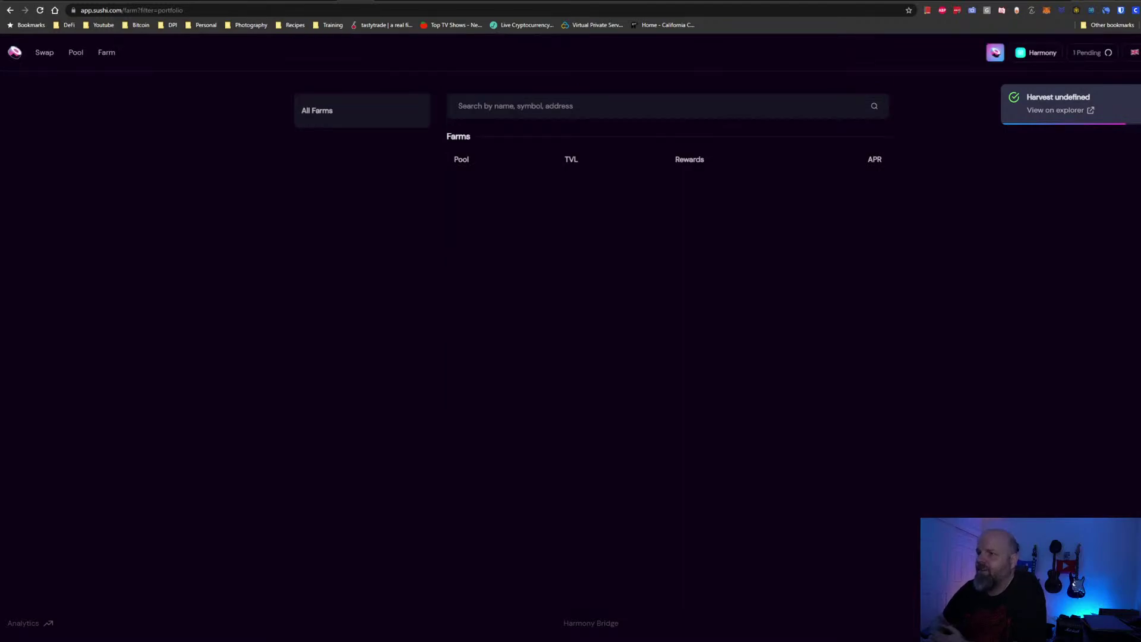
# Expand the 1USDC/WONE, 1ETH/WONE and 1SUSHI/WONE farms again to check their remaining rewards
pyautogui.rightClick(312, 260)
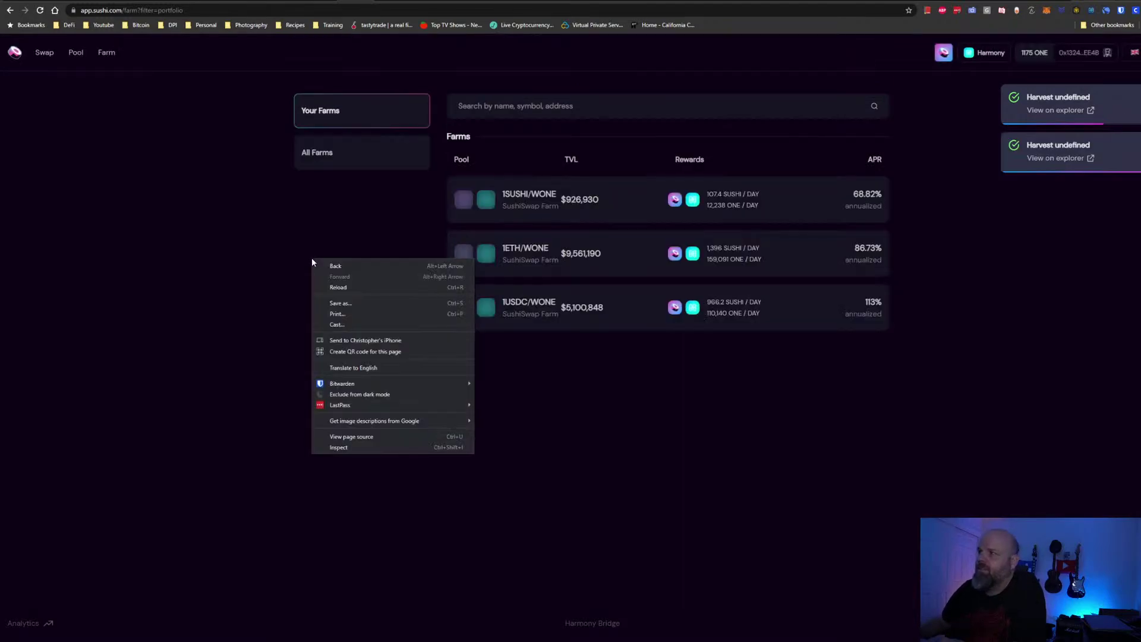
pyautogui.click(646, 386)
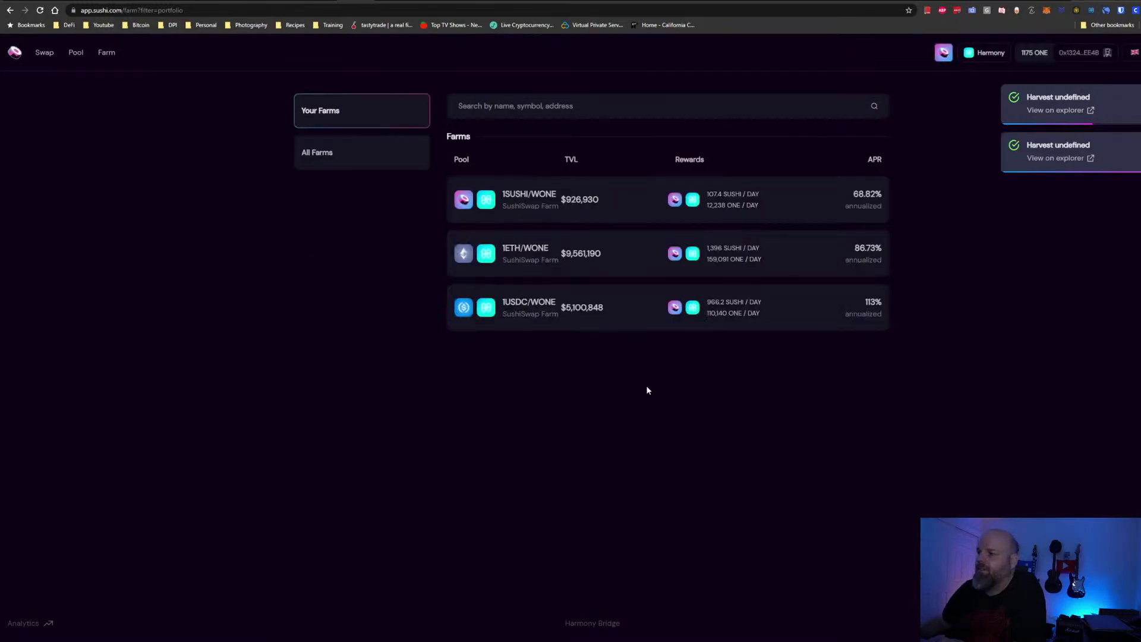
pyautogui.click(625, 327)
pyautogui.click(609, 264)
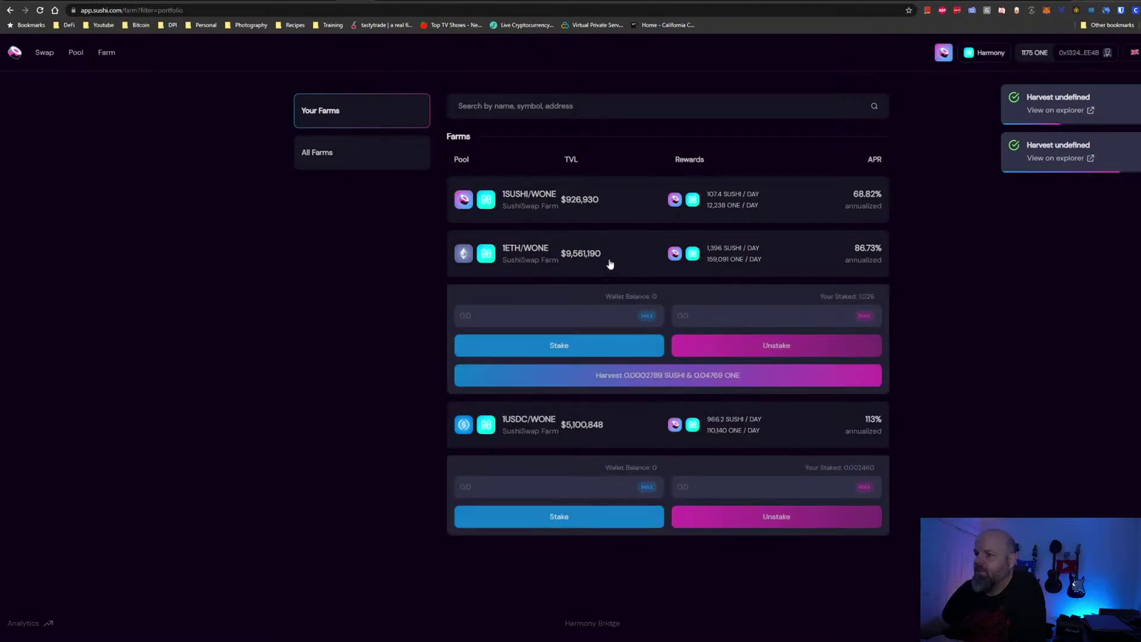
pyautogui.click(599, 214)
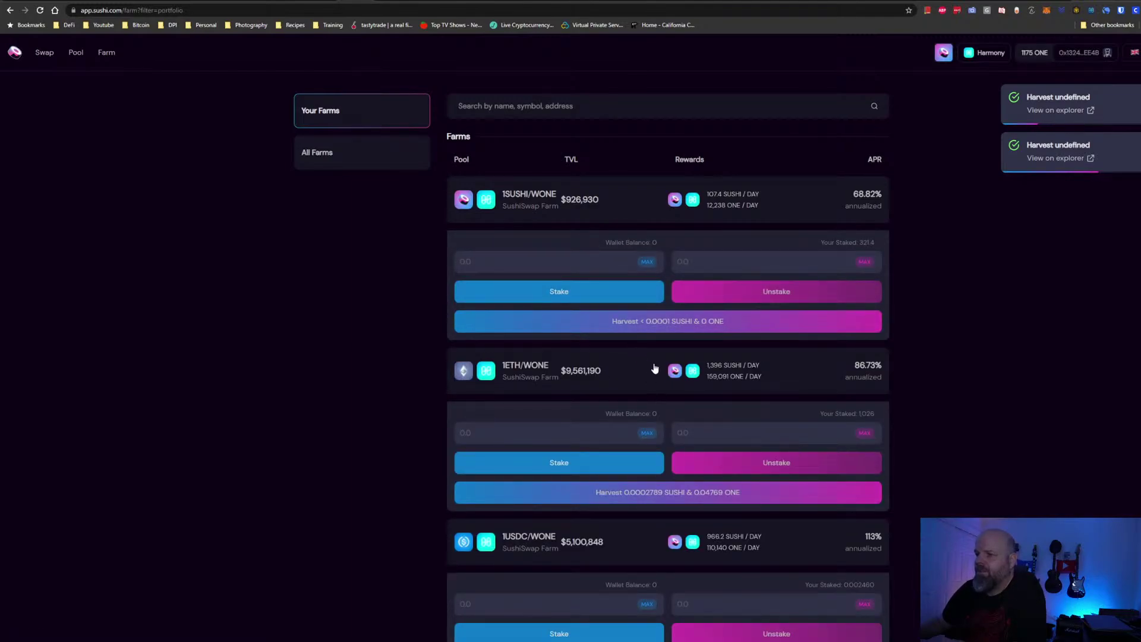
pyautogui.scroll(-2, 654, 369)
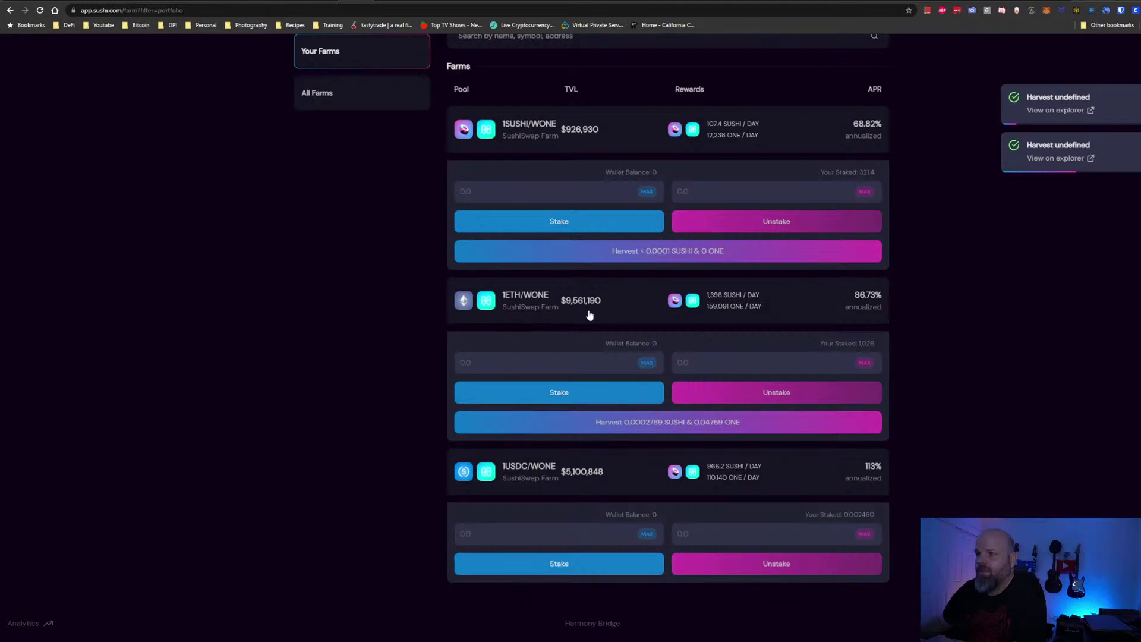
pyautogui.scroll(2, 590, 315)
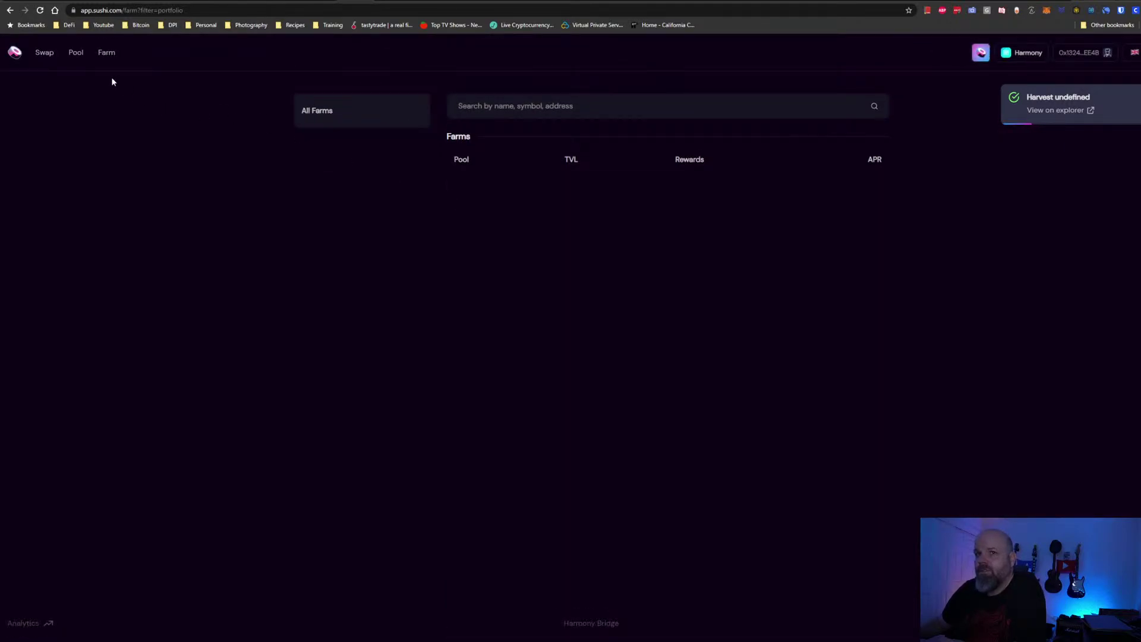
# Start adding liquidity in the SushiSwap pool section, choosing SUSHI and ONE as the token pair
pyautogui.click(82, 61)
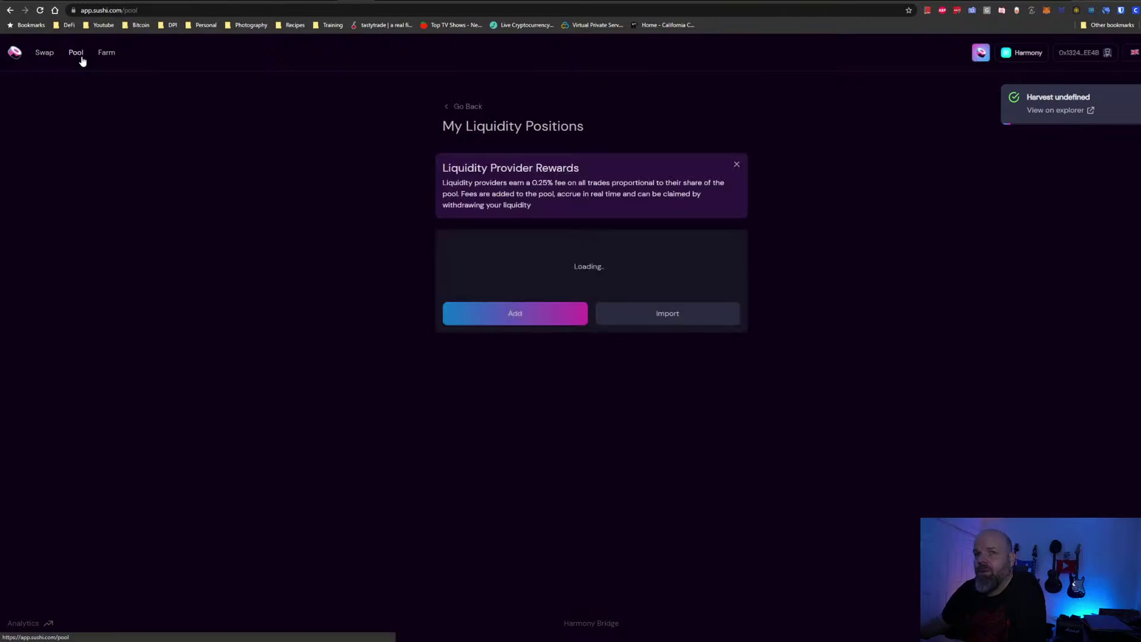
pyautogui.click(558, 316)
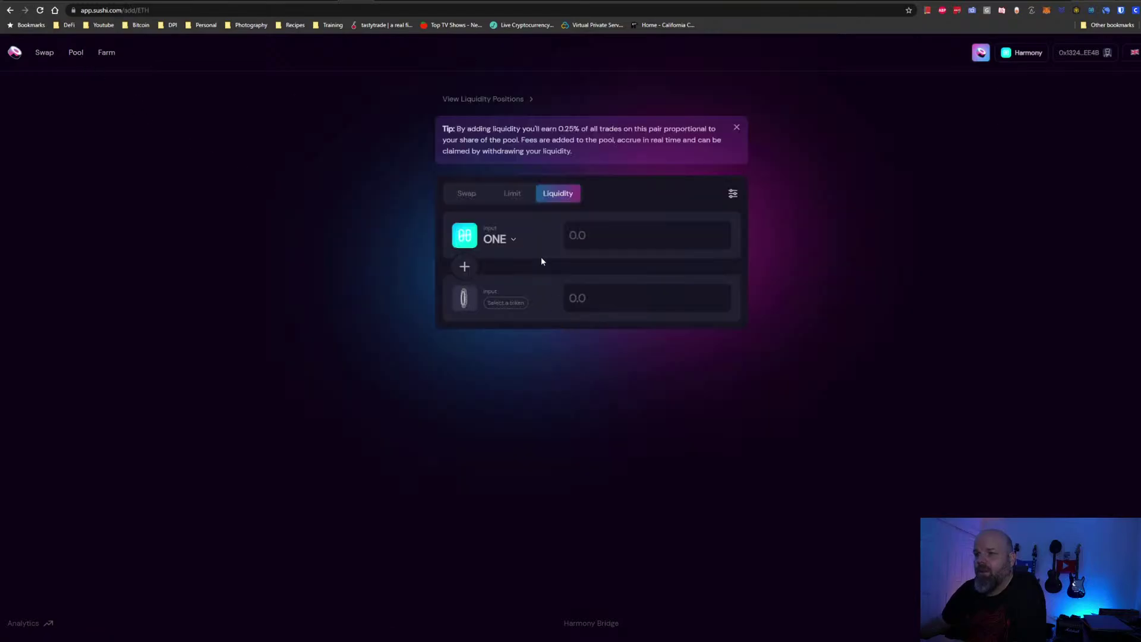
pyautogui.click(500, 237)
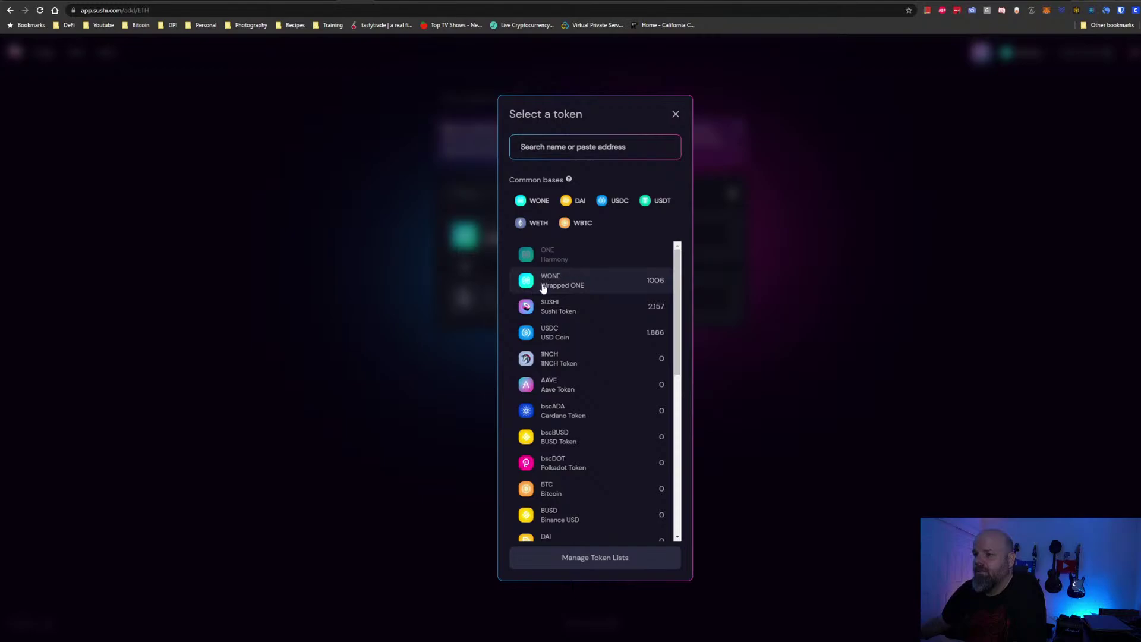
pyautogui.scroll(-5, 558, 376)
pyautogui.scroll(5, 559, 373)
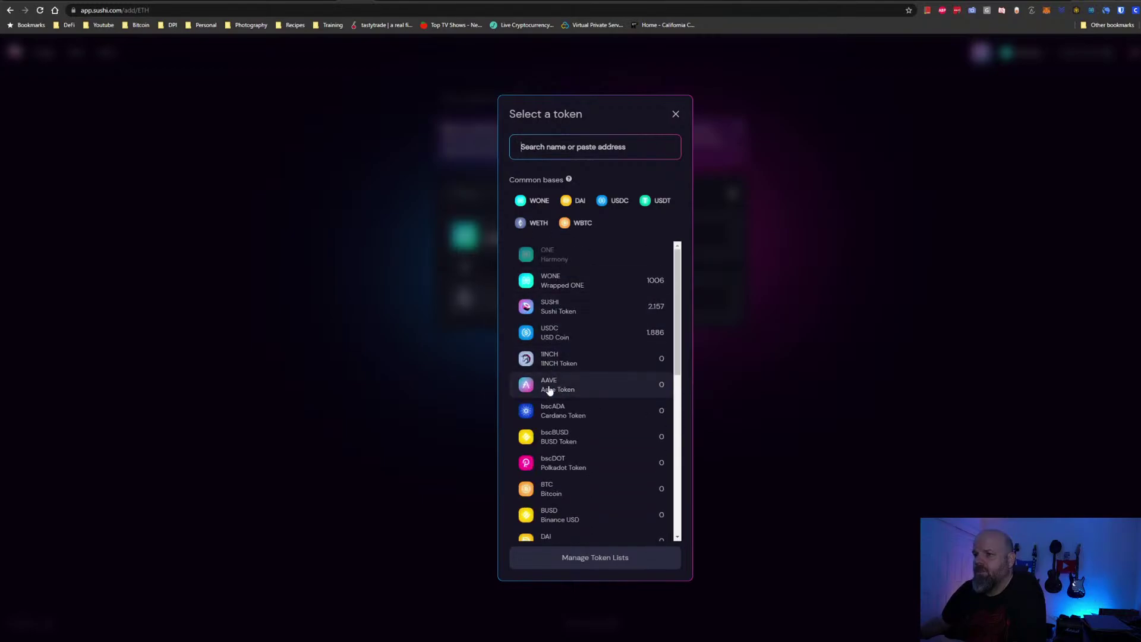
pyautogui.click(541, 306)
pyautogui.click(520, 306)
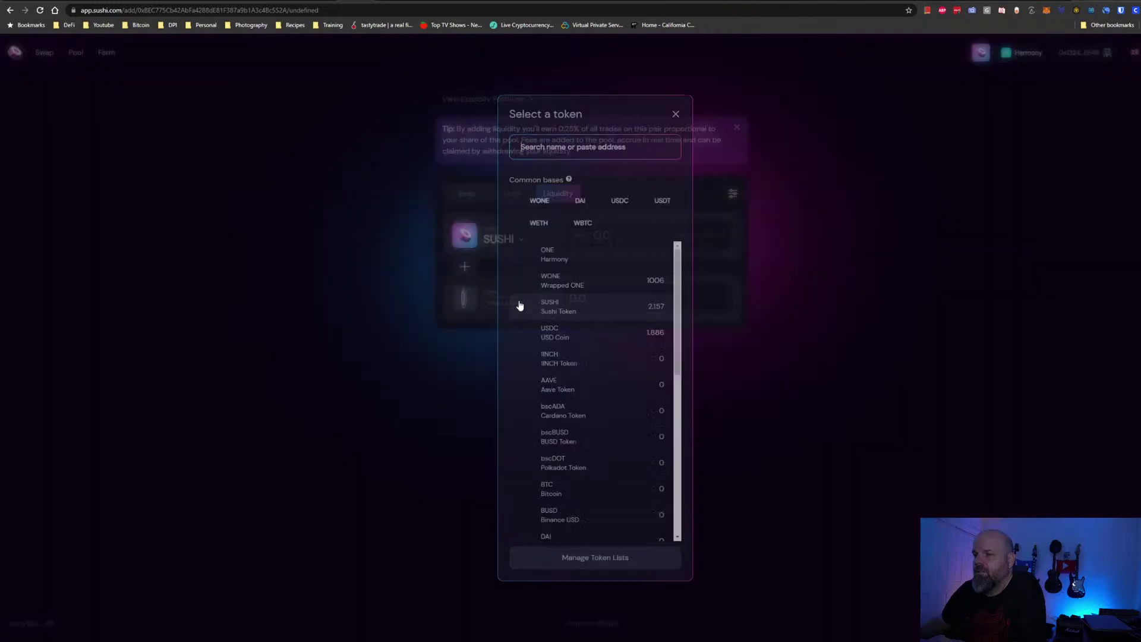
pyautogui.click(537, 255)
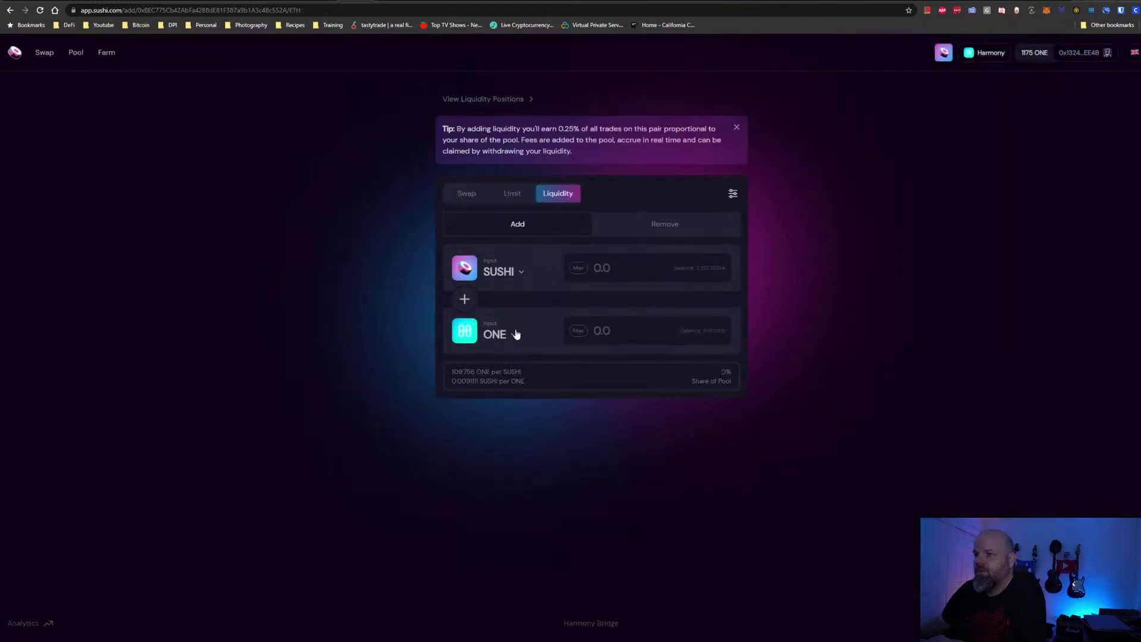
# Reload the liquidity page and supply the maximum SUSHI balance with 236.785 ONE to the SUSHI/ONE pool, confirming the transaction
pyautogui.click(579, 269)
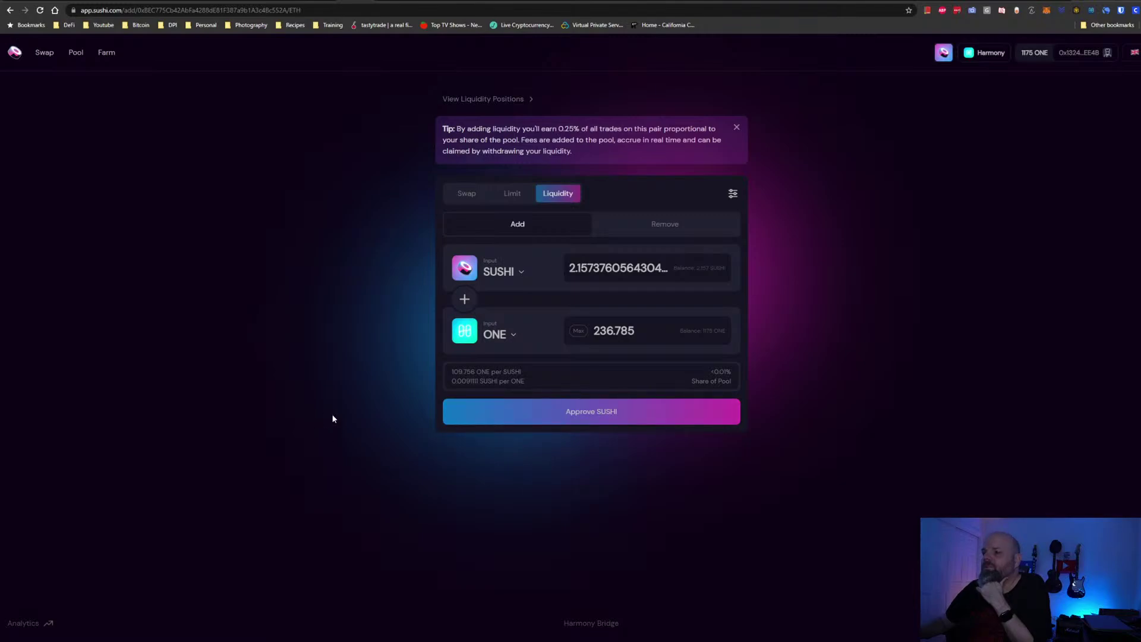
pyautogui.rightClick(276, 261)
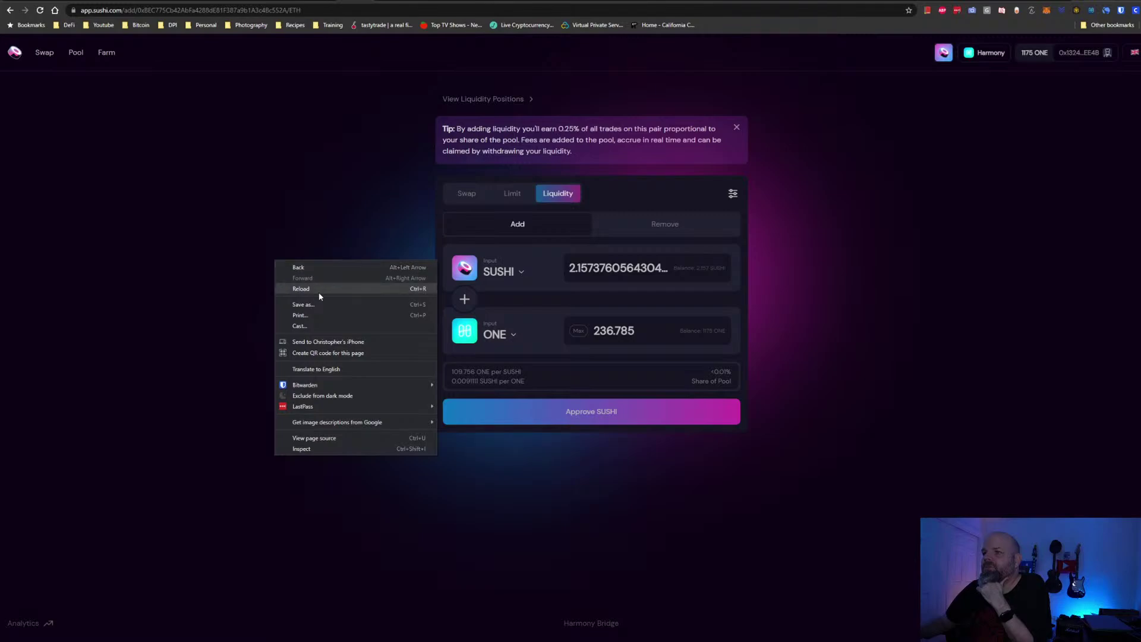
pyautogui.click(319, 297)
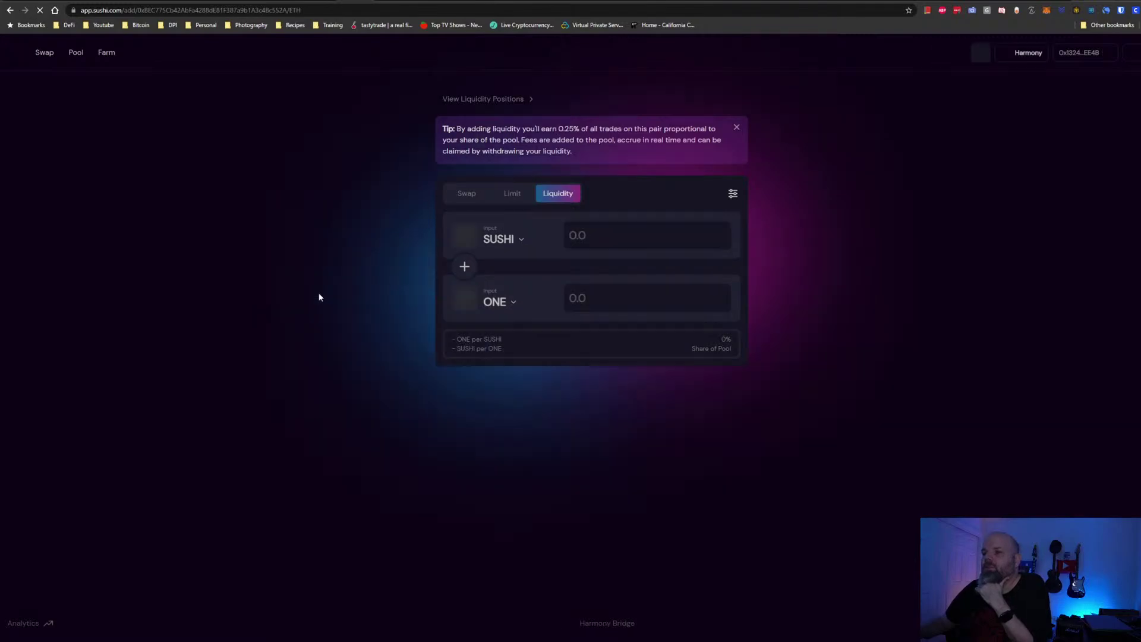
pyautogui.click(576, 268)
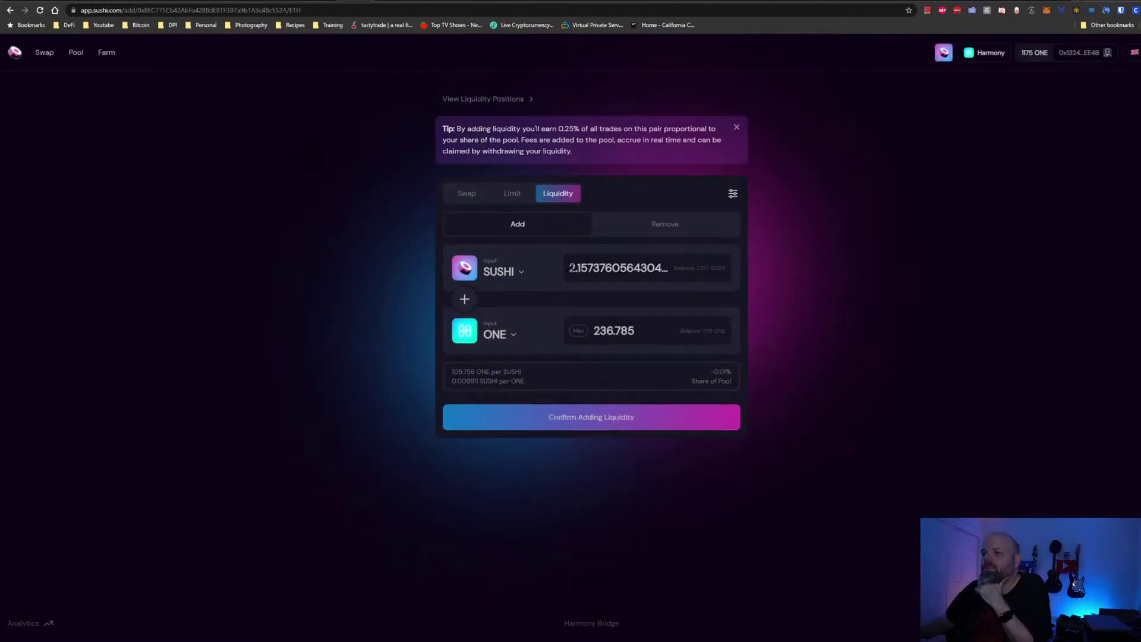
pyautogui.click(588, 423)
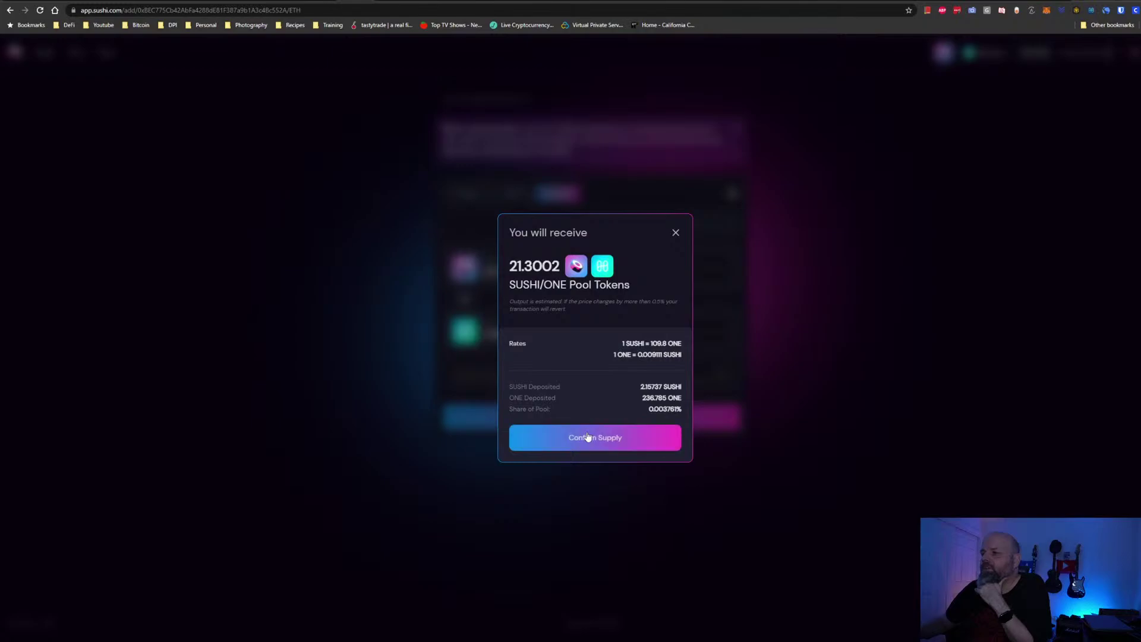
pyautogui.click(586, 432)
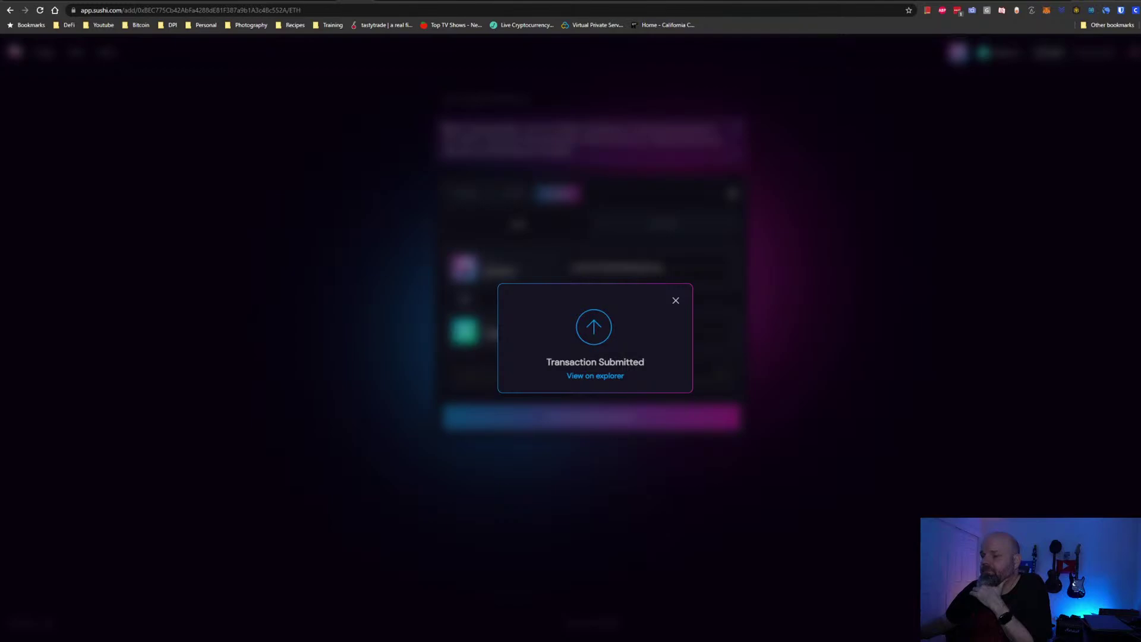
pyautogui.click(801, 299)
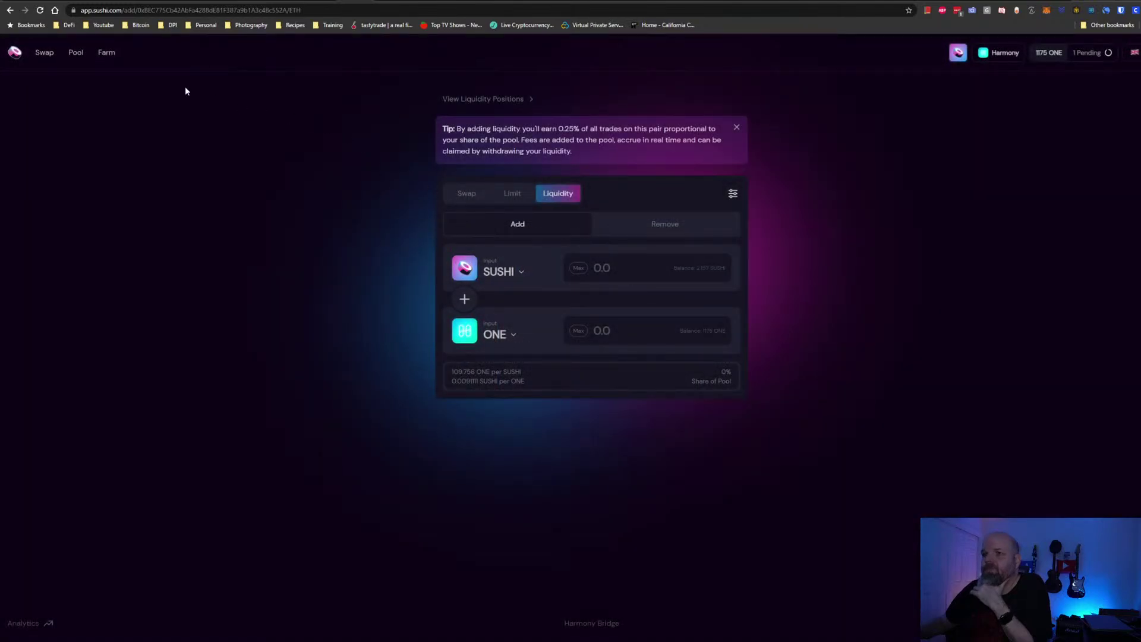
# Reload the farm list and stake the maximum wallet balance of pool tokens in the owned 1SUSHI/WONE farm, approving the deposit in MetaMask
pyautogui.click(99, 56)
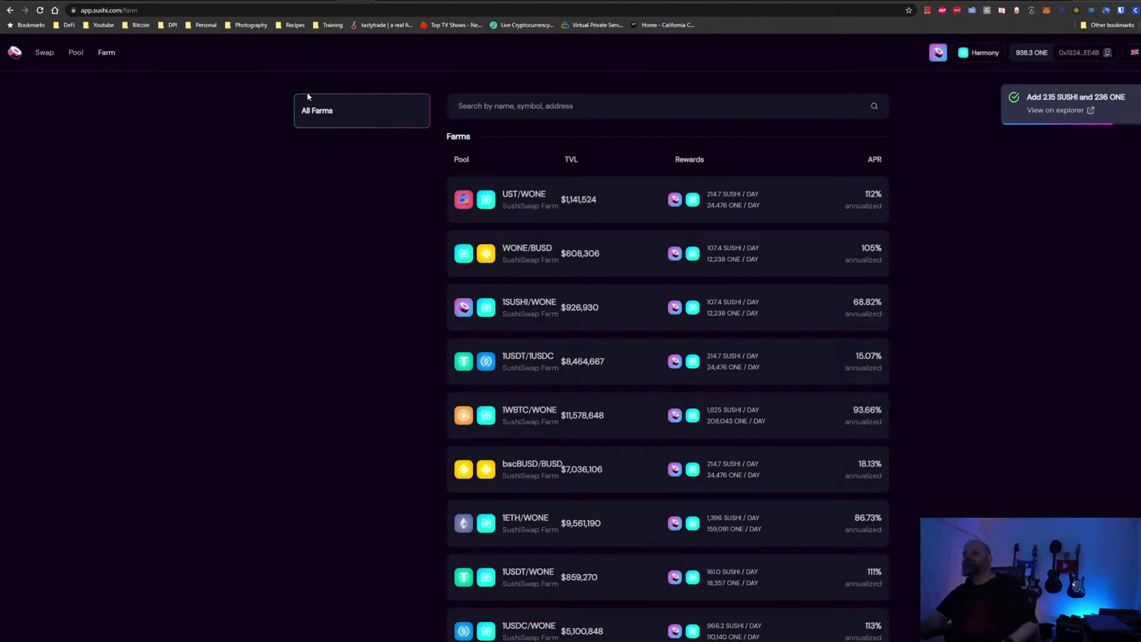
pyautogui.rightClick(304, 207)
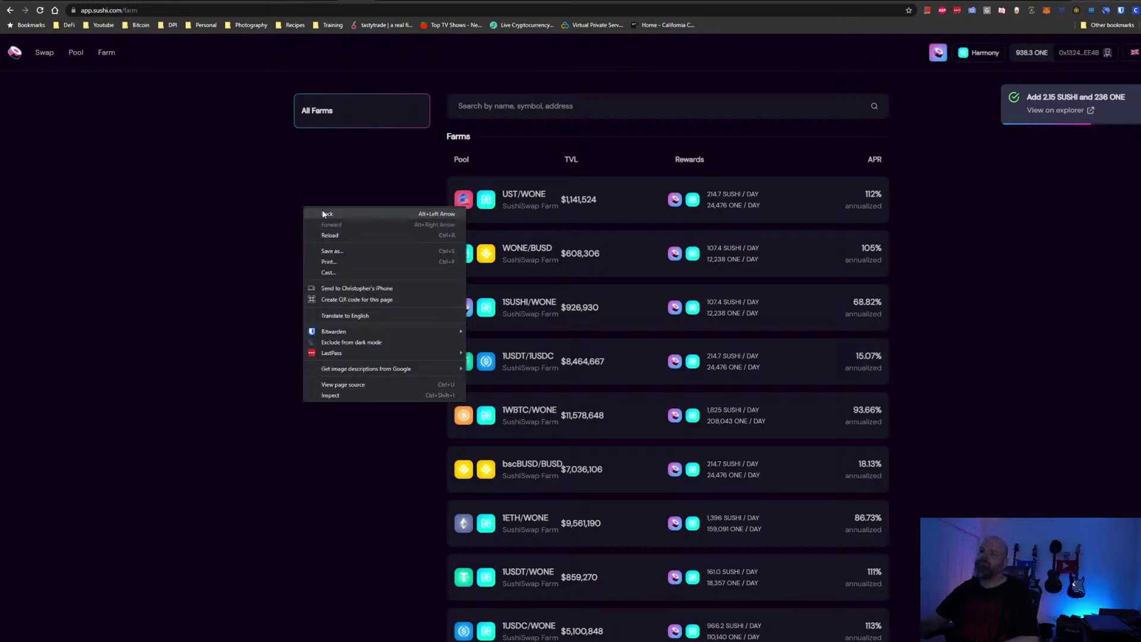
pyautogui.click(330, 235)
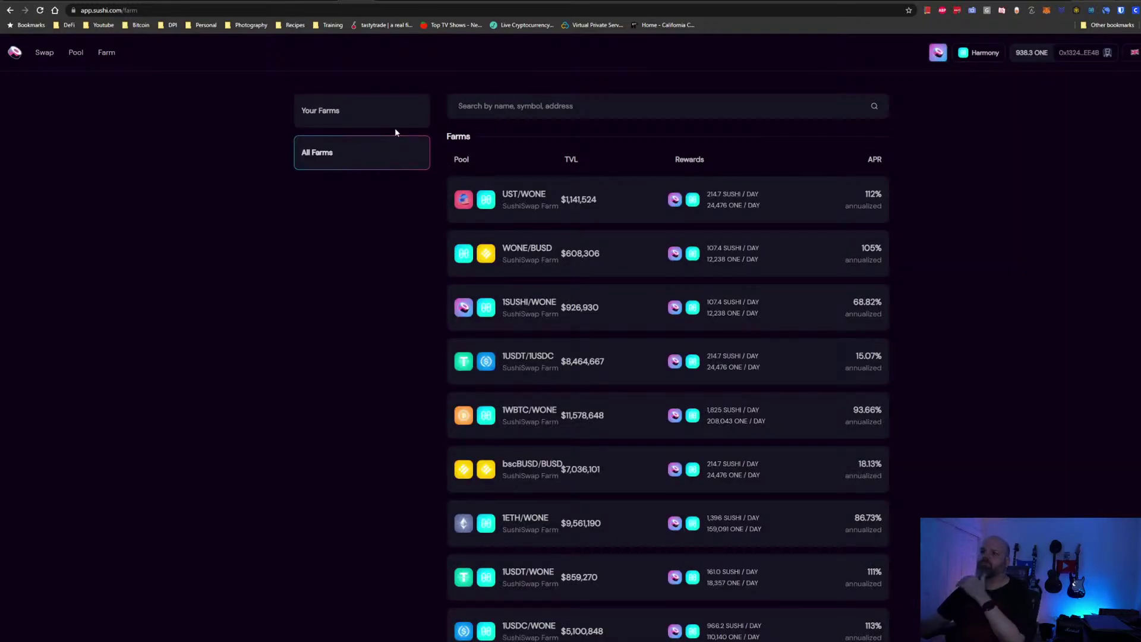
pyautogui.click(380, 127)
pyautogui.click(590, 212)
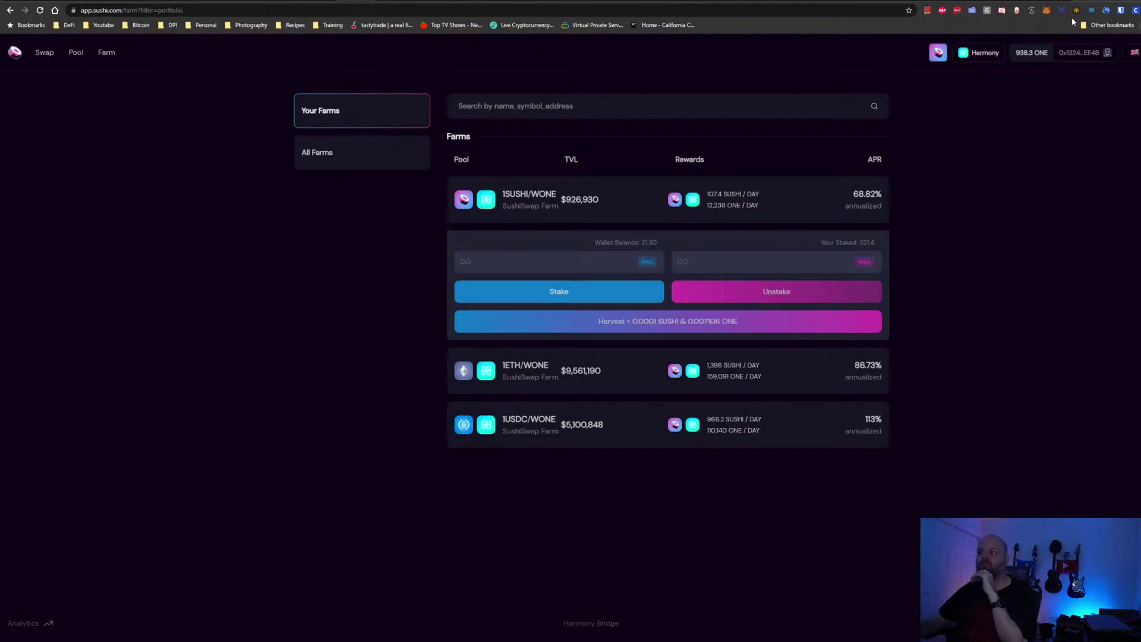
pyautogui.click(646, 264)
pyautogui.click(600, 299)
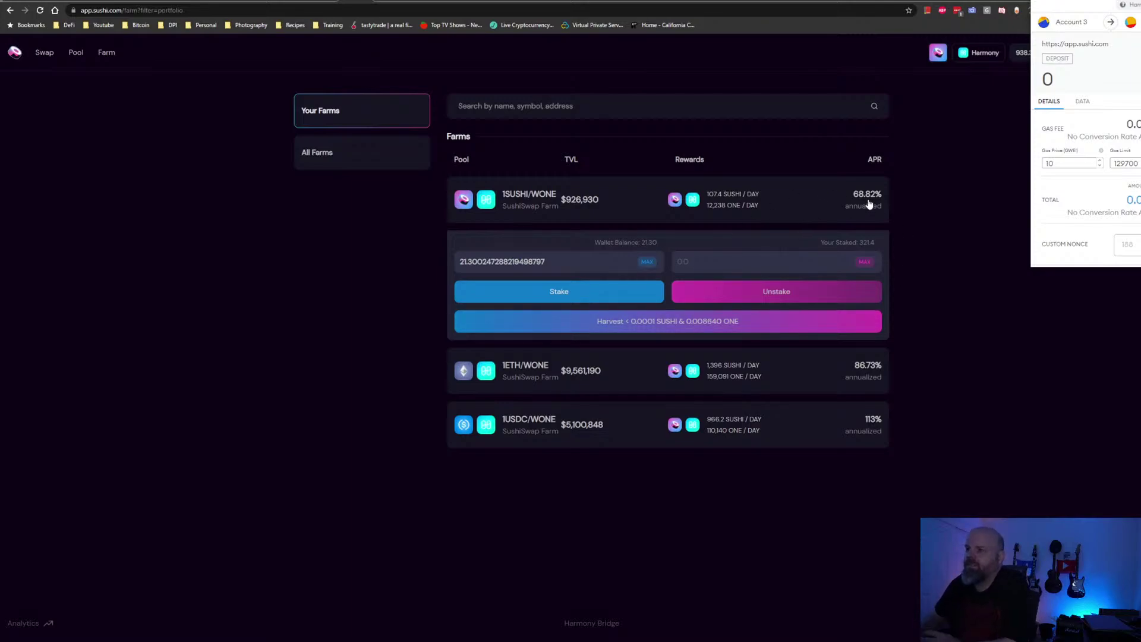
pyautogui.scroll(-3, 1087, 178)
pyautogui.click(1123, 248)
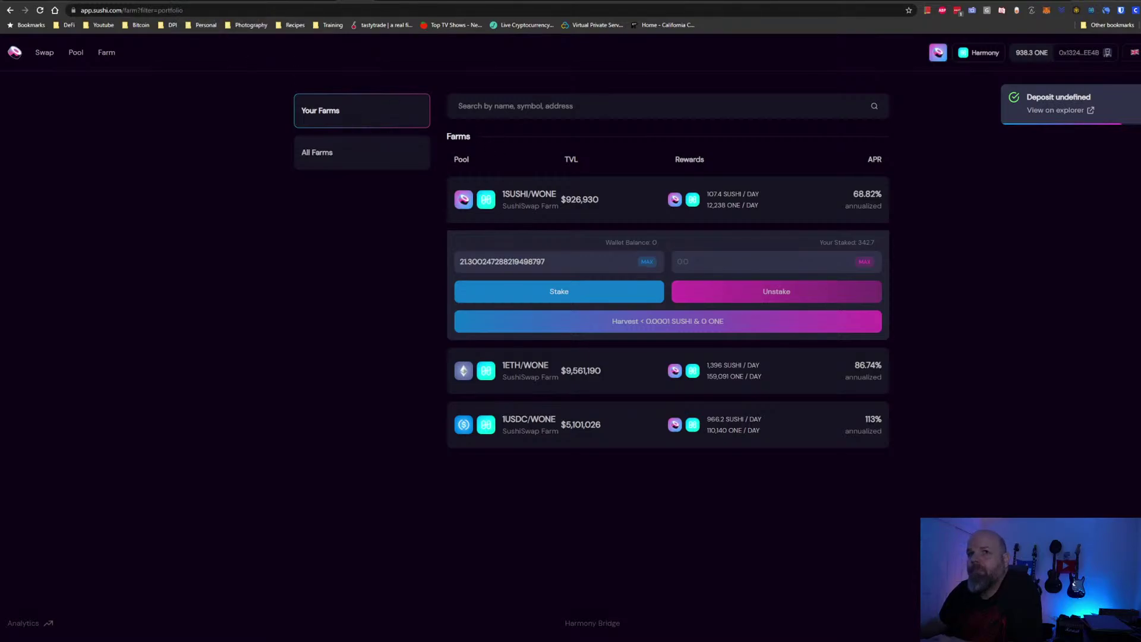
# Switch to vfat.tools and open the SushiSwap farming calculator for the Harmony network
pyautogui.hotkey('ctrl', 'Tab')
pyautogui.scroll(2, 284, 205)
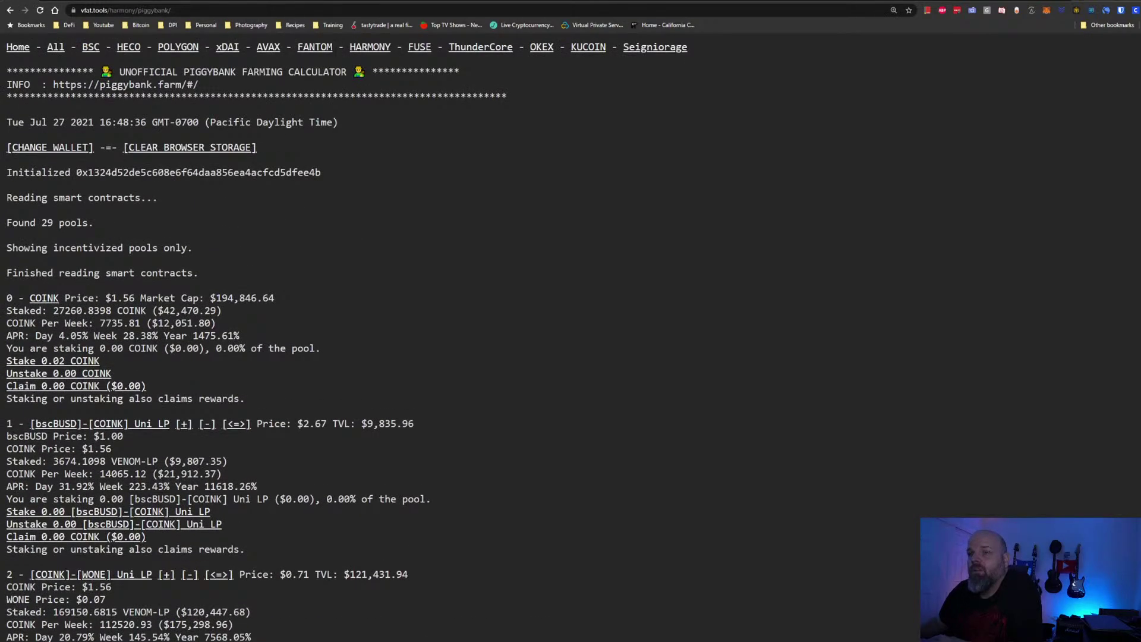
pyautogui.click(369, 49)
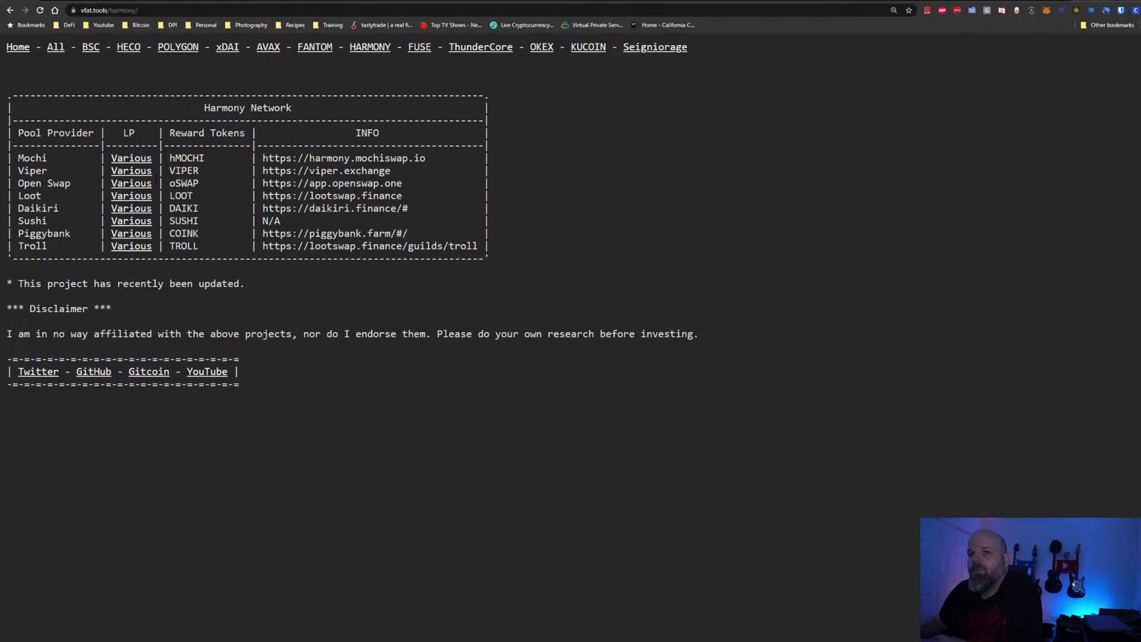
pyautogui.click(134, 231)
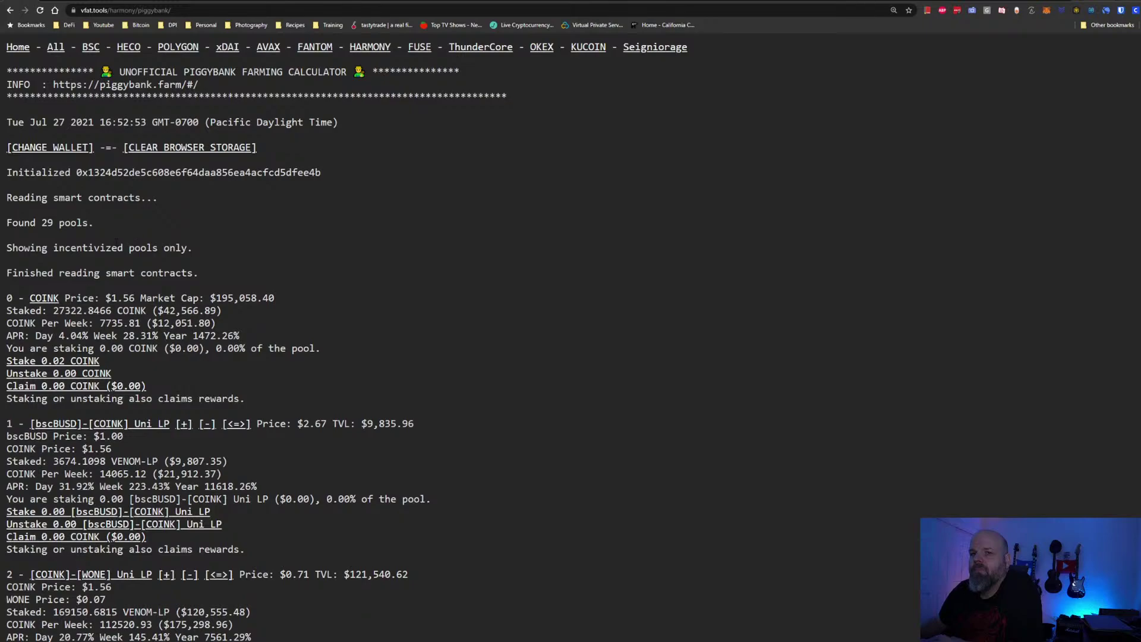
pyautogui.click(374, 47)
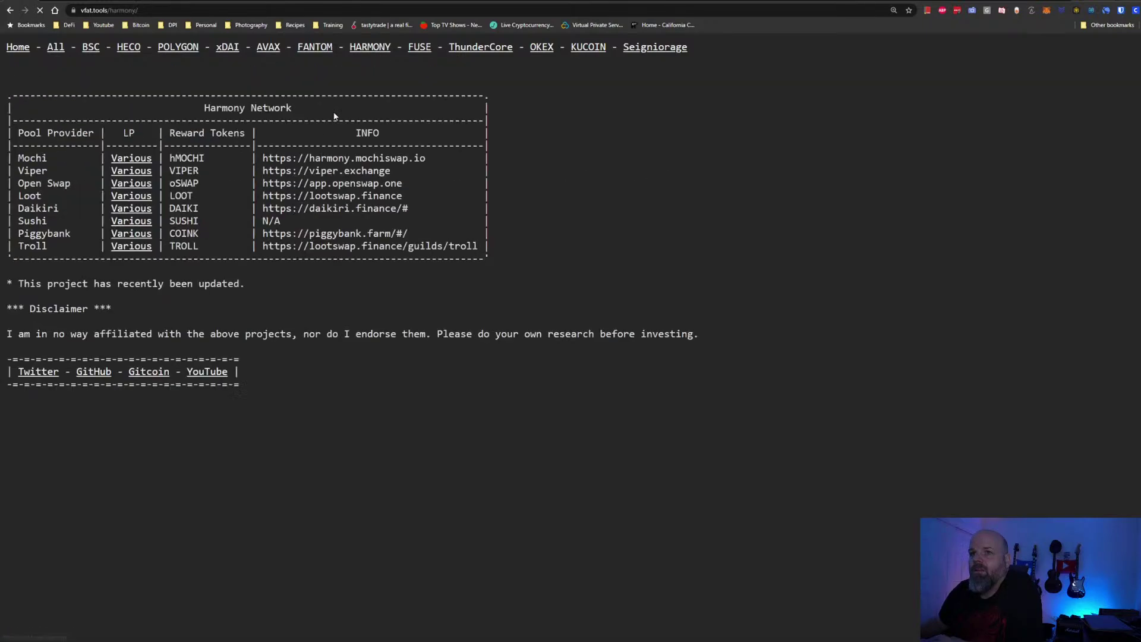
pyautogui.click(141, 222)
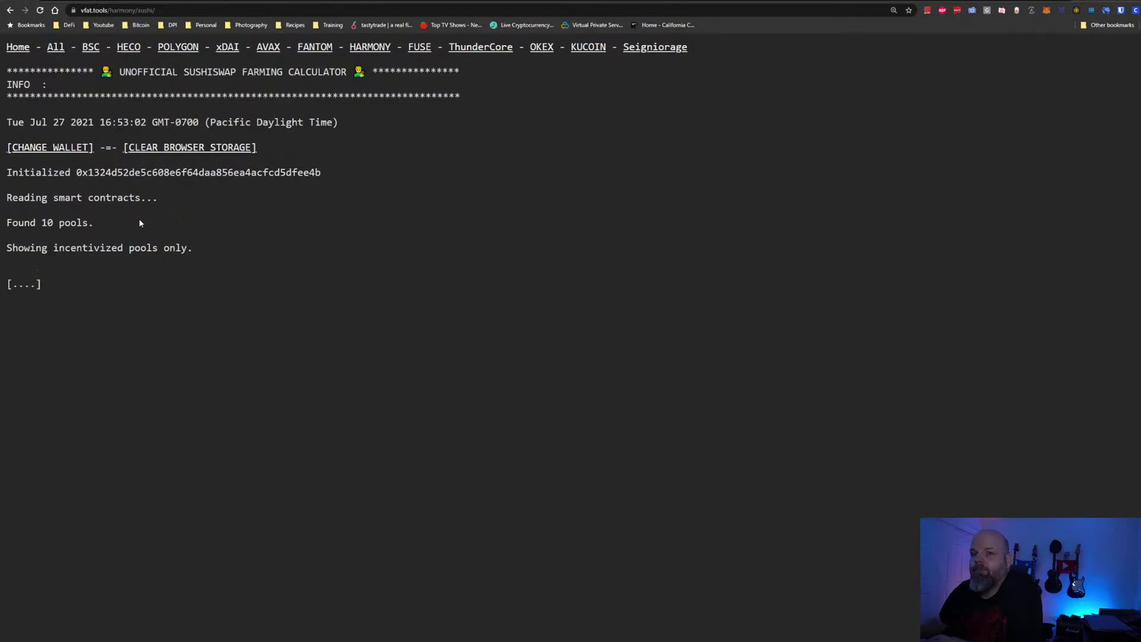
# Review the Harmony SushiSwap pools, examining the staked value and estimated earnings of the 1ETH-WONE position
pyautogui.scroll(-1, 405, 255)
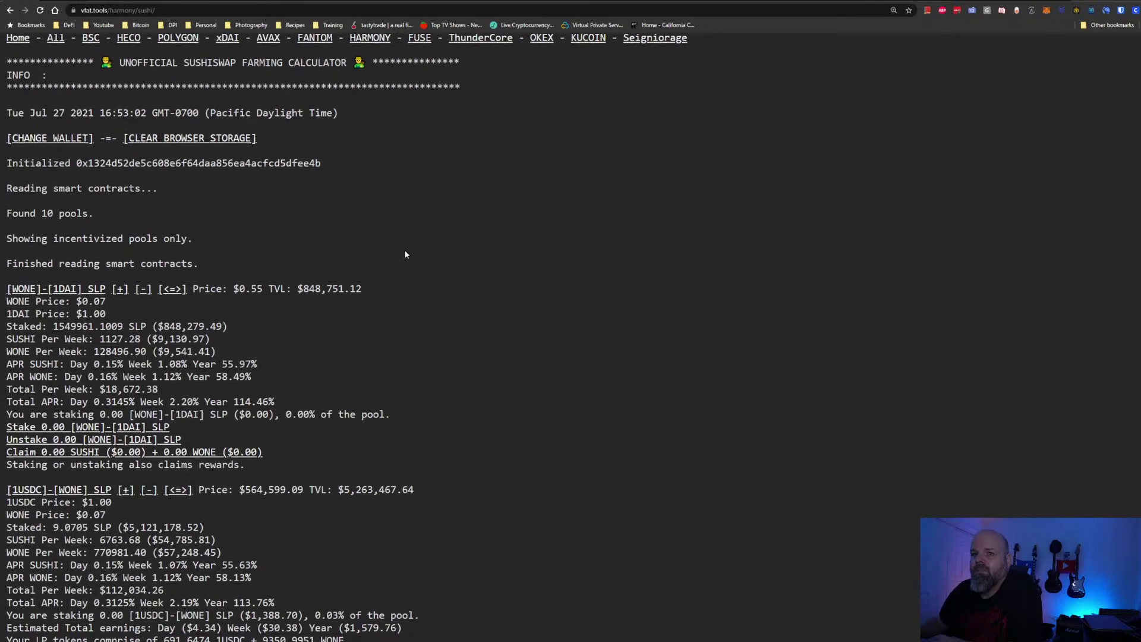
pyautogui.scroll(-20, 320, 248)
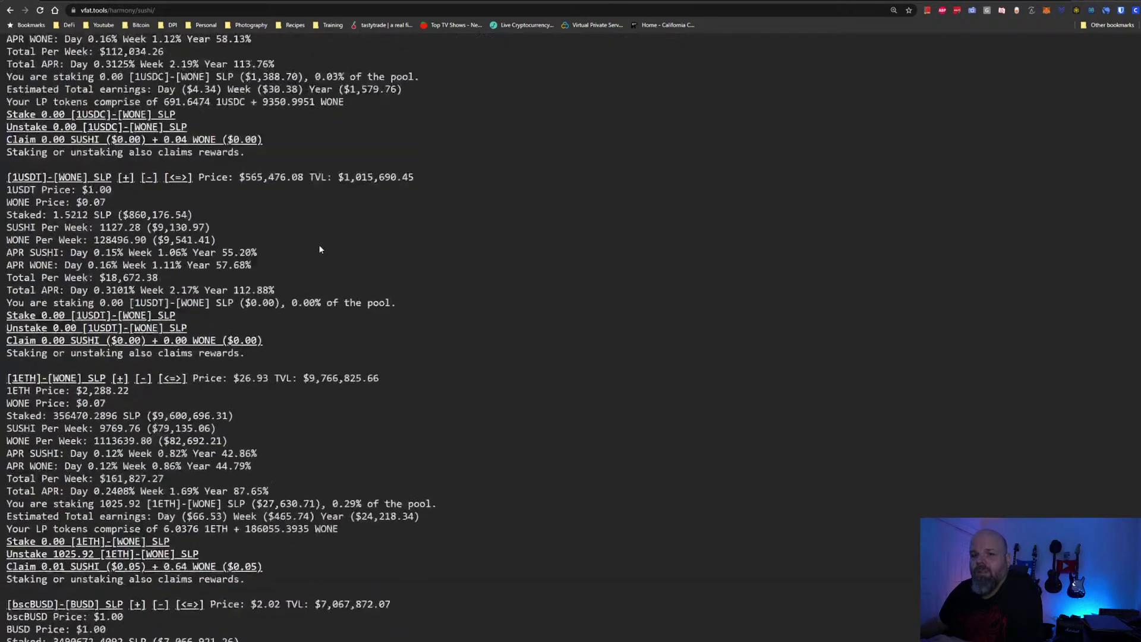
pyautogui.scroll(20, 319, 244)
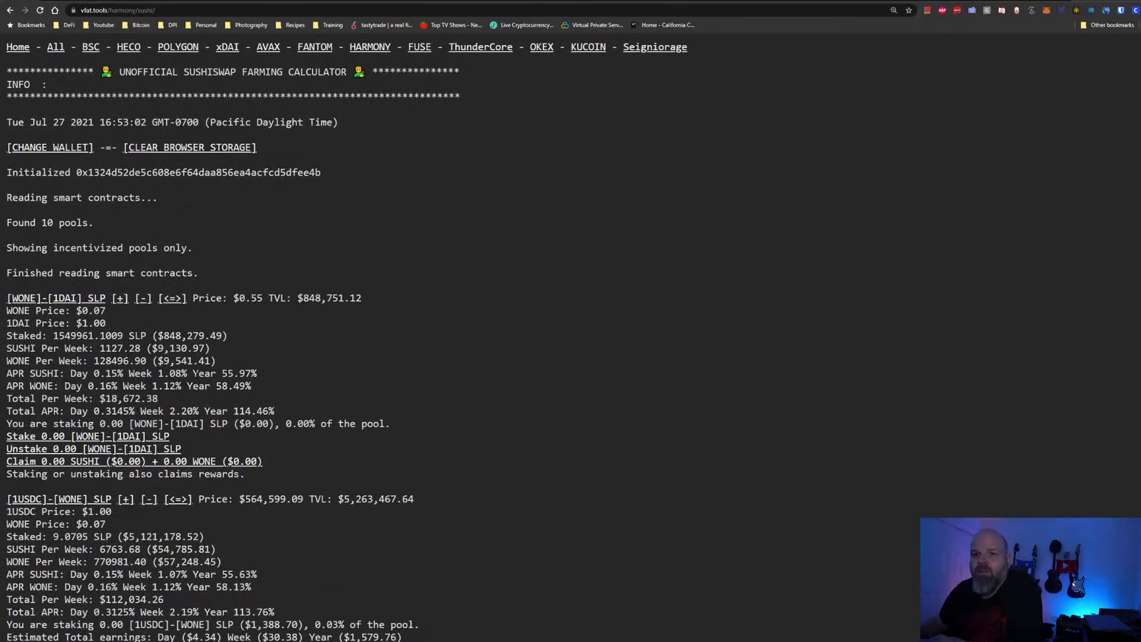
pyautogui.scroll(-3, 194, 366)
pyautogui.scroll(-7, 194, 368)
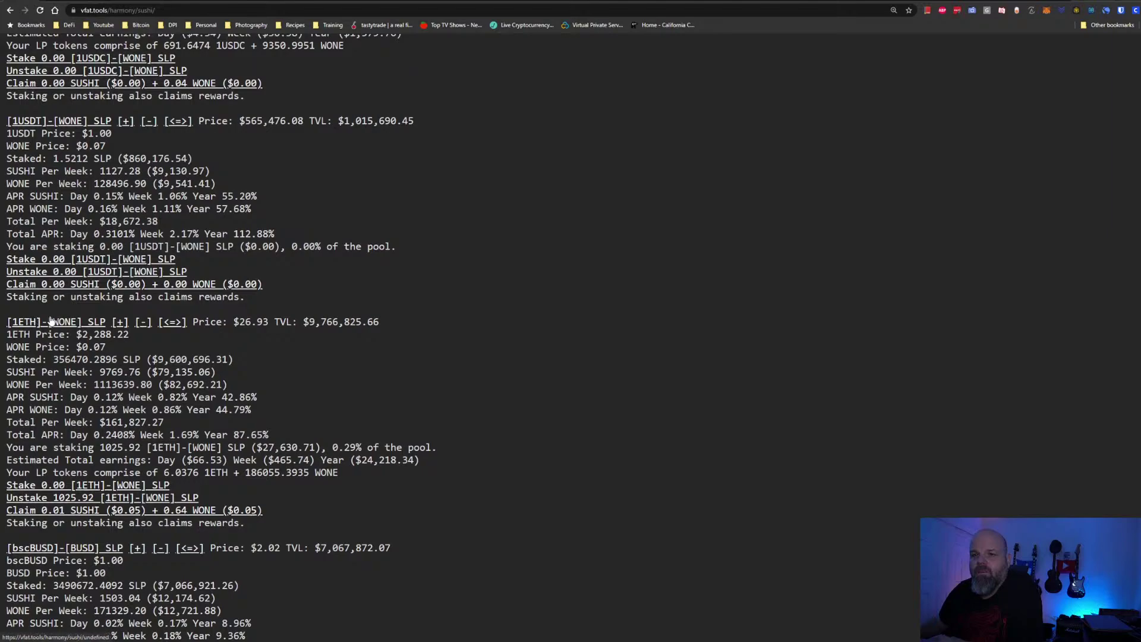
pyautogui.scroll(-1, 425, 391)
pyautogui.scroll(-1, 425, 391)
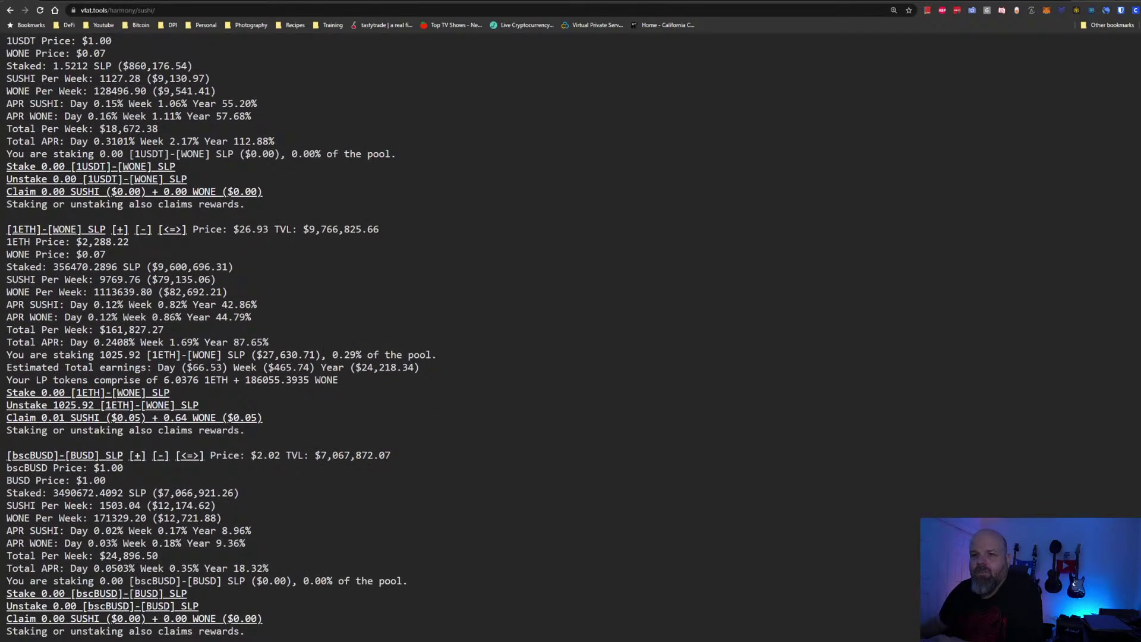
pyautogui.moveTo(257, 355); pyautogui.dragTo(326, 355)
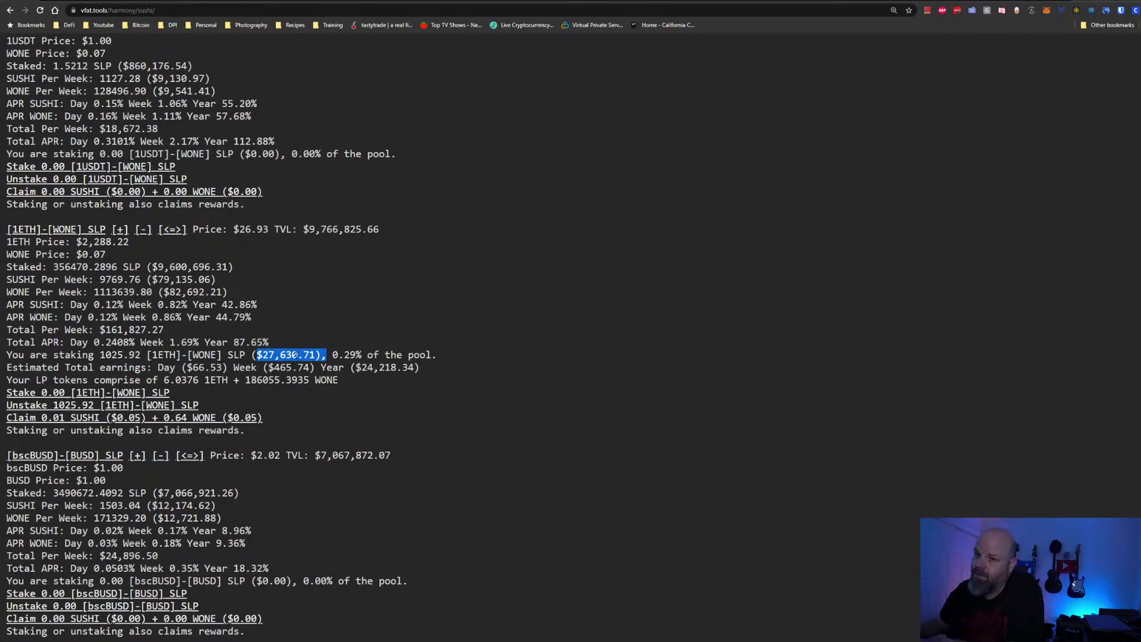
pyautogui.click(275, 355)
pyautogui.moveTo(257, 354); pyautogui.dragTo(327, 355)
pyautogui.scroll(4, 328, 351)
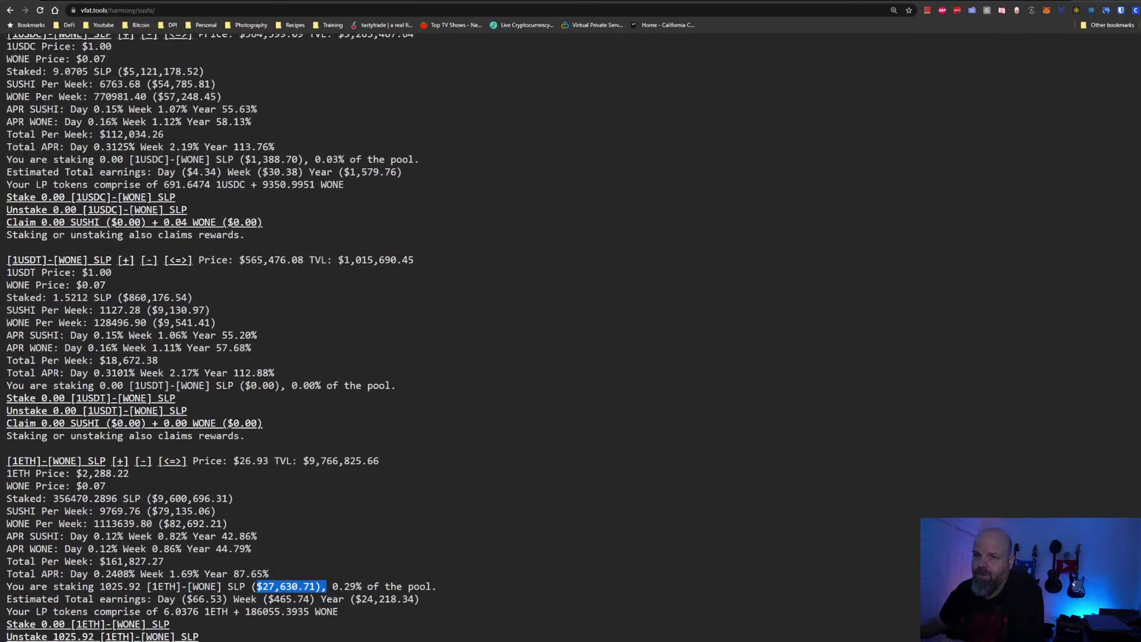
pyautogui.scroll(-3, 328, 351)
pyautogui.moveTo(7, 278); pyautogui.dragTo(87, 278)
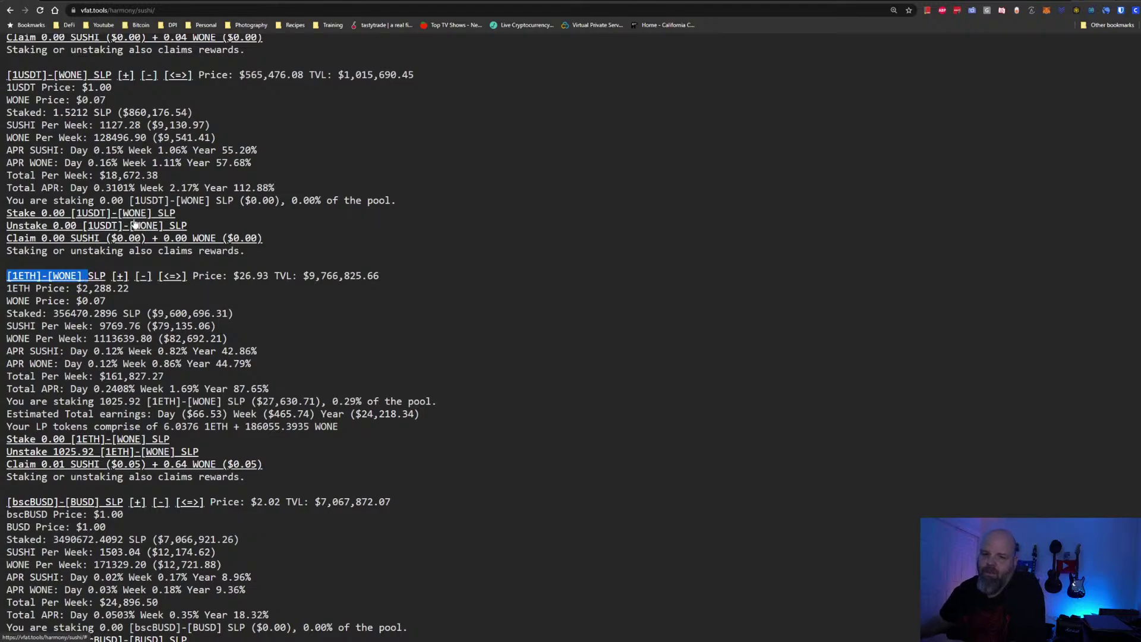
# Examine the staked value, APR and estimated earnings of the 1SUSHI-WONE position in the pool list
pyautogui.scroll(-7, 88, 277)
pyautogui.scroll(-2, 153, 234)
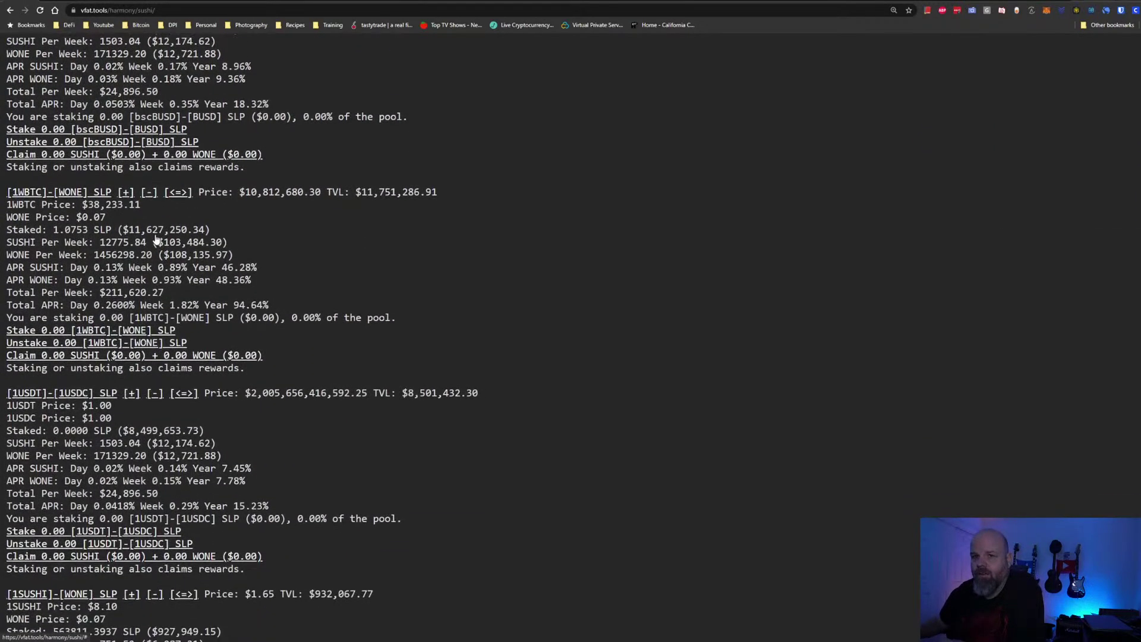
pyautogui.scroll(-5, 241, 337)
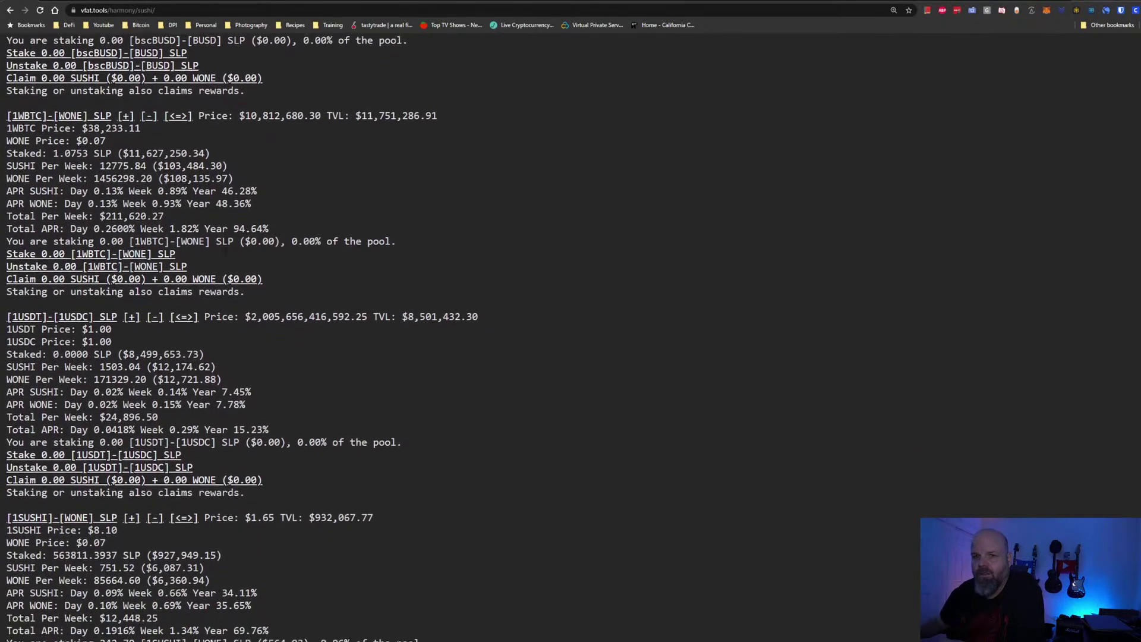
pyautogui.scroll(-5, 227, 252)
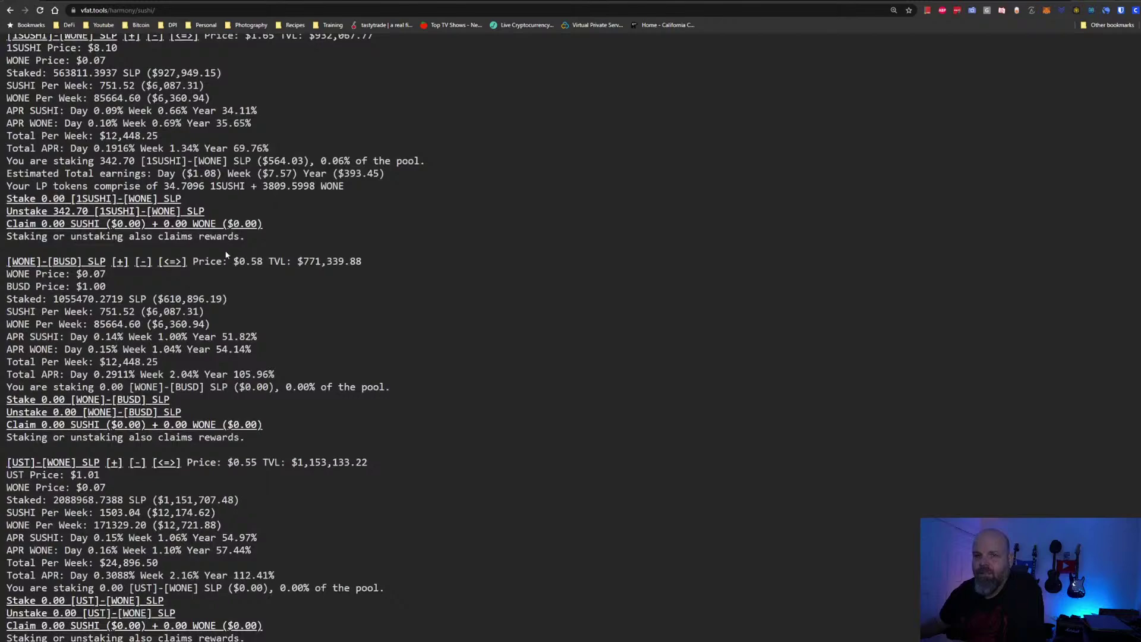
# Compare the dollar value staked in 1SUSHI-WONE with the other owned pools, and examine the total staked across all pools
pyautogui.scroll(5, 225, 254)
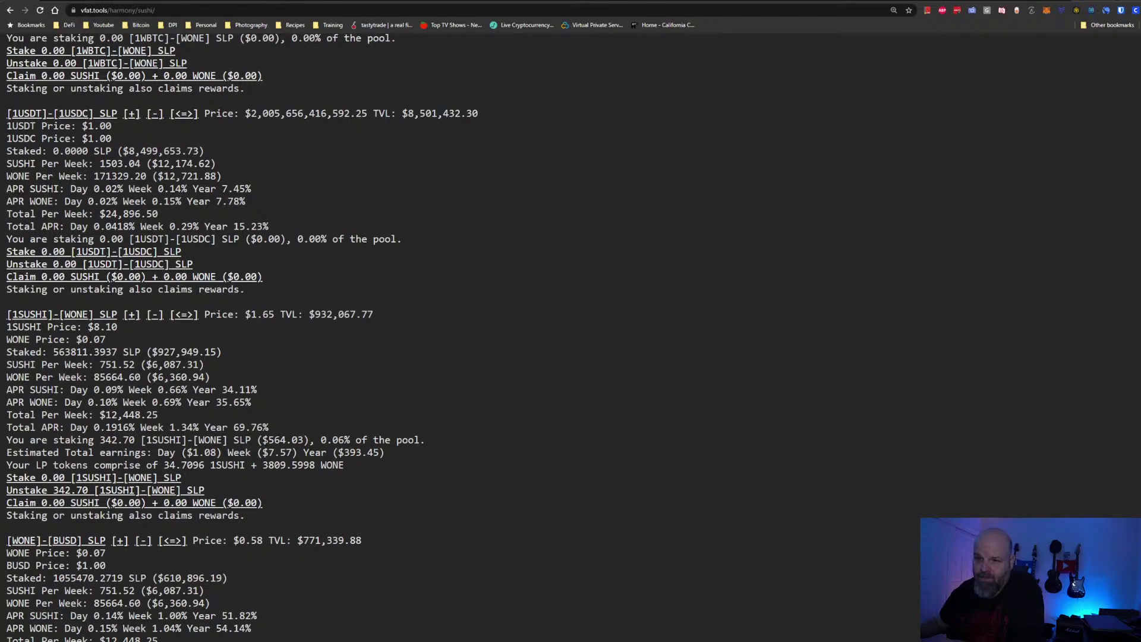
pyautogui.moveTo(263, 440); pyautogui.dragTo(303, 440)
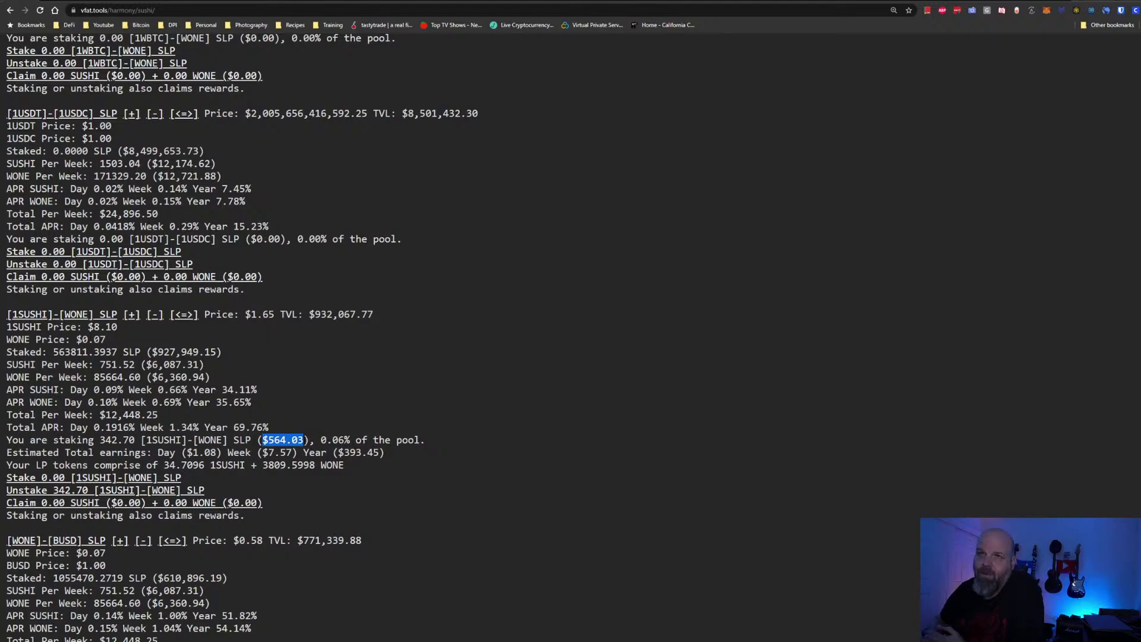
pyautogui.scroll(12, 738, 594)
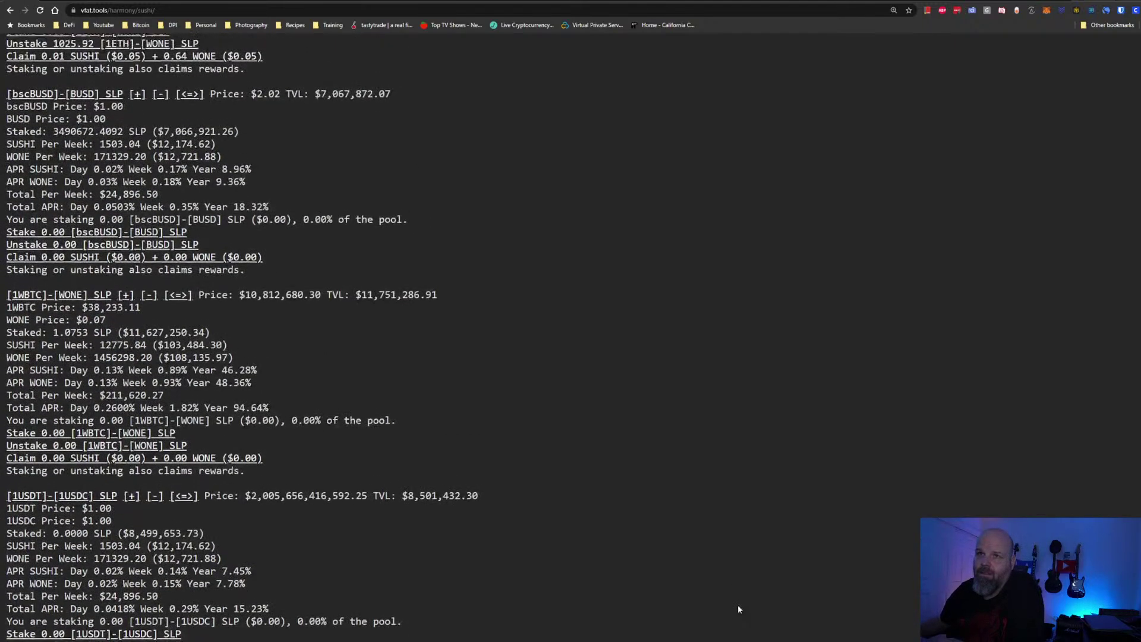
pyautogui.scroll(12, 736, 603)
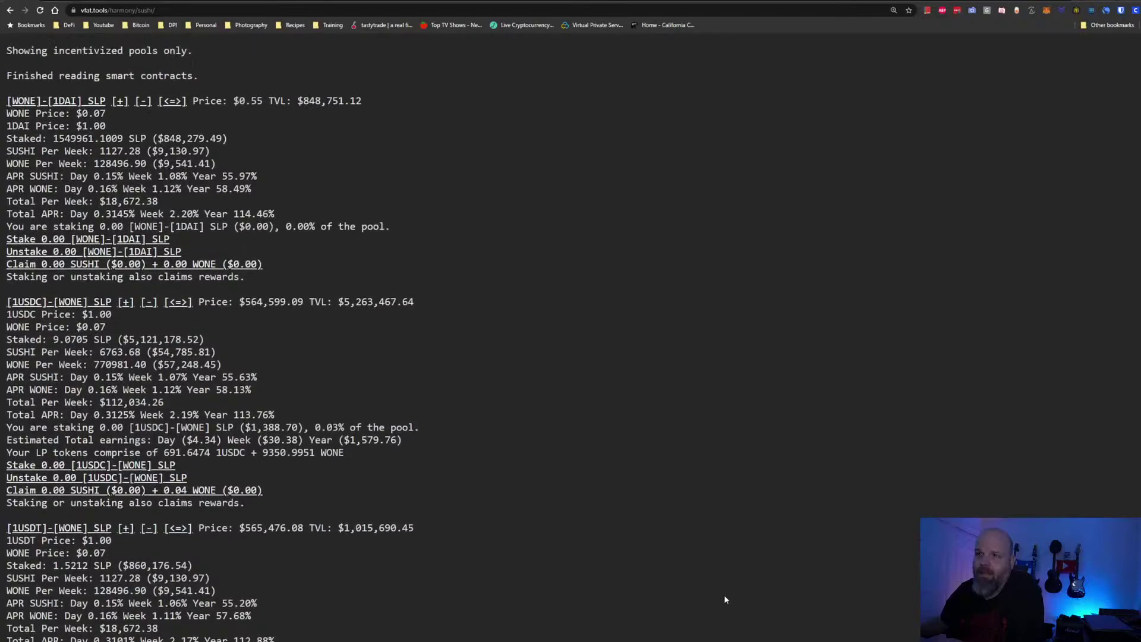
pyautogui.scroll(-8, 627, 535)
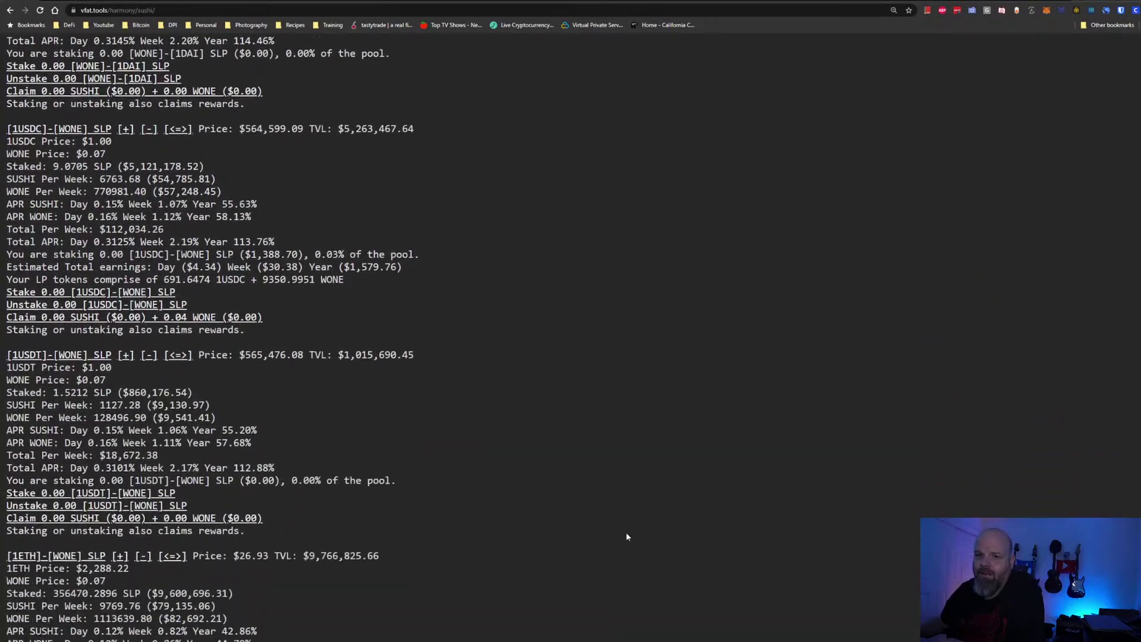
pyautogui.scroll(-1, 626, 537)
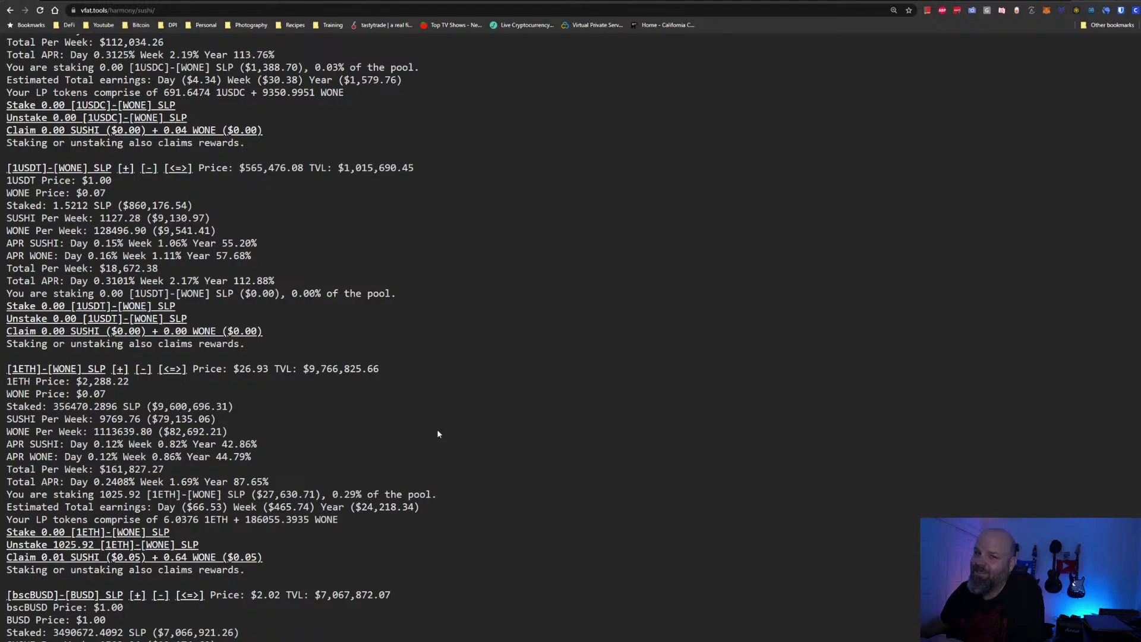
pyautogui.scroll(-15, 427, 428)
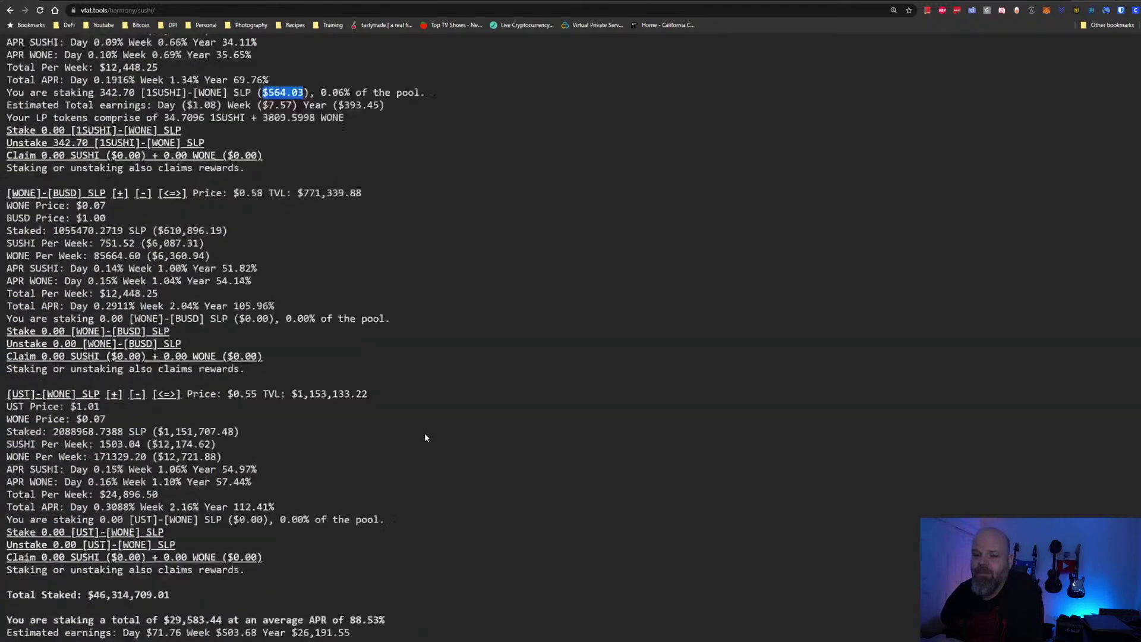
pyautogui.scroll(1, 191, 514)
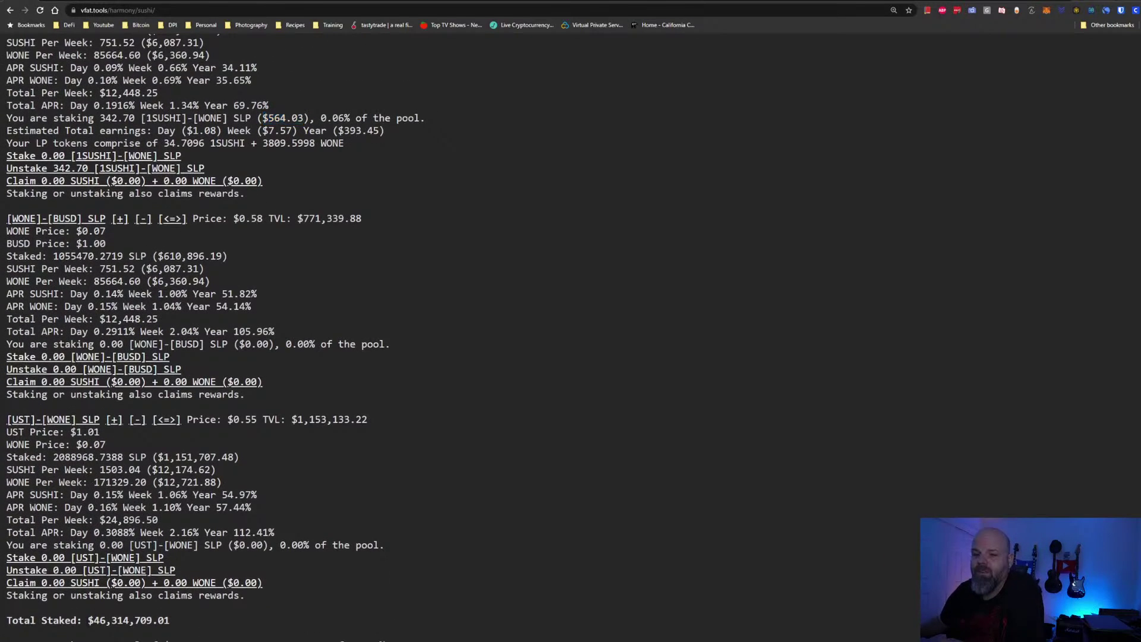
pyautogui.doubleClick(146, 628)
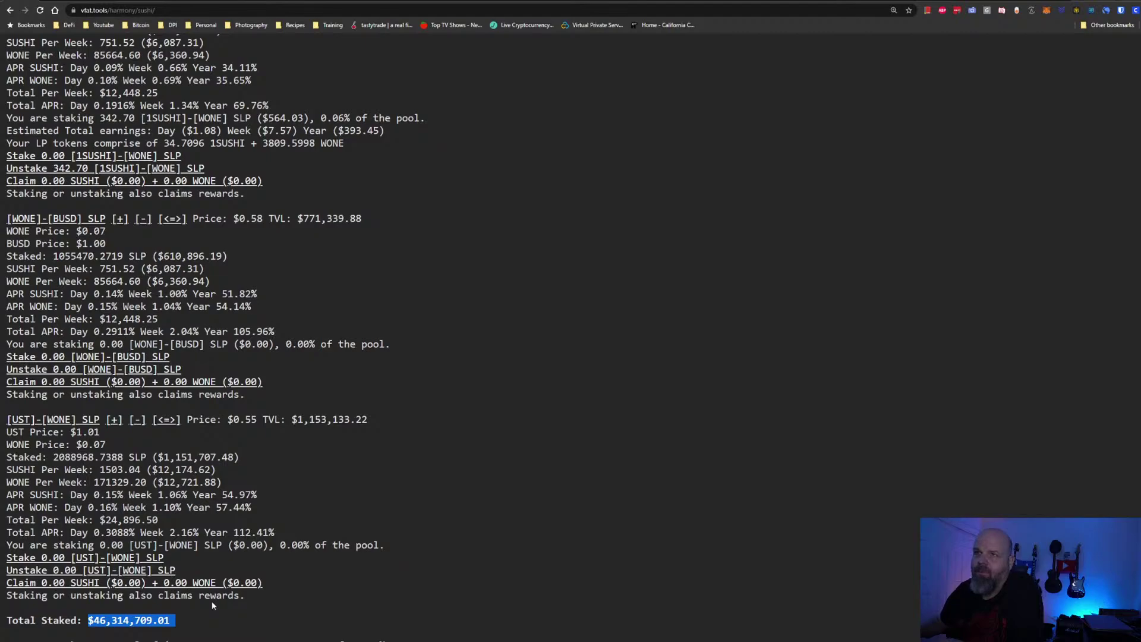
# Review the pool list again, examining the staked amounts and estimated earnings of the 1USDC-WONE and 1ETH-WONE positions
pyautogui.scroll(4, 212, 601)
pyautogui.scroll(2, 213, 605)
pyautogui.scroll(20, 212, 600)
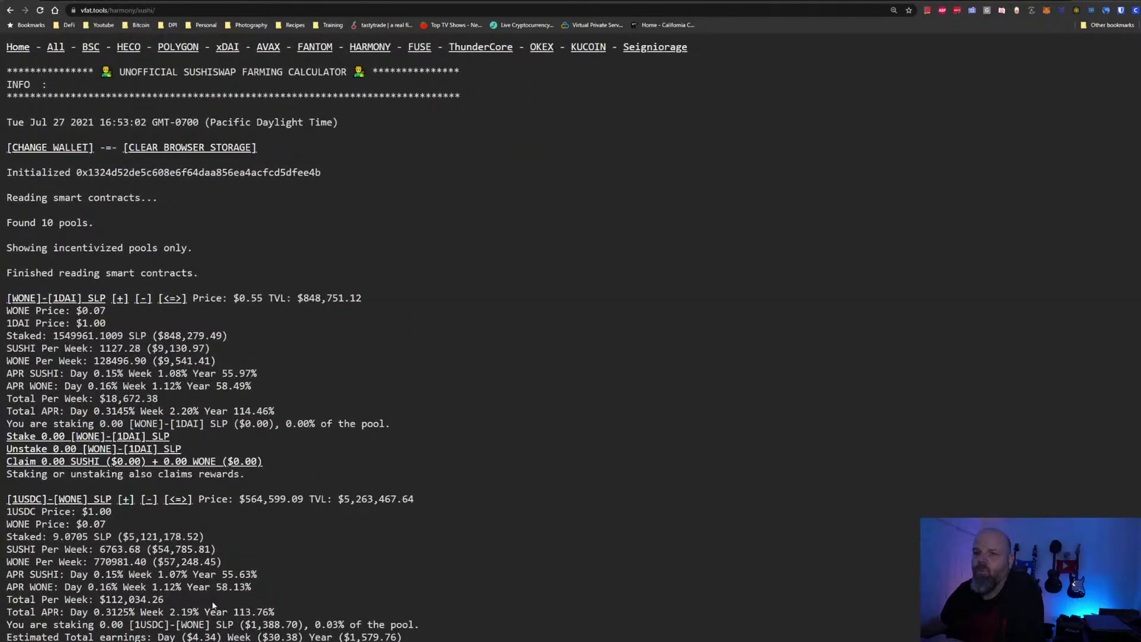
pyautogui.scroll(-11, 213, 605)
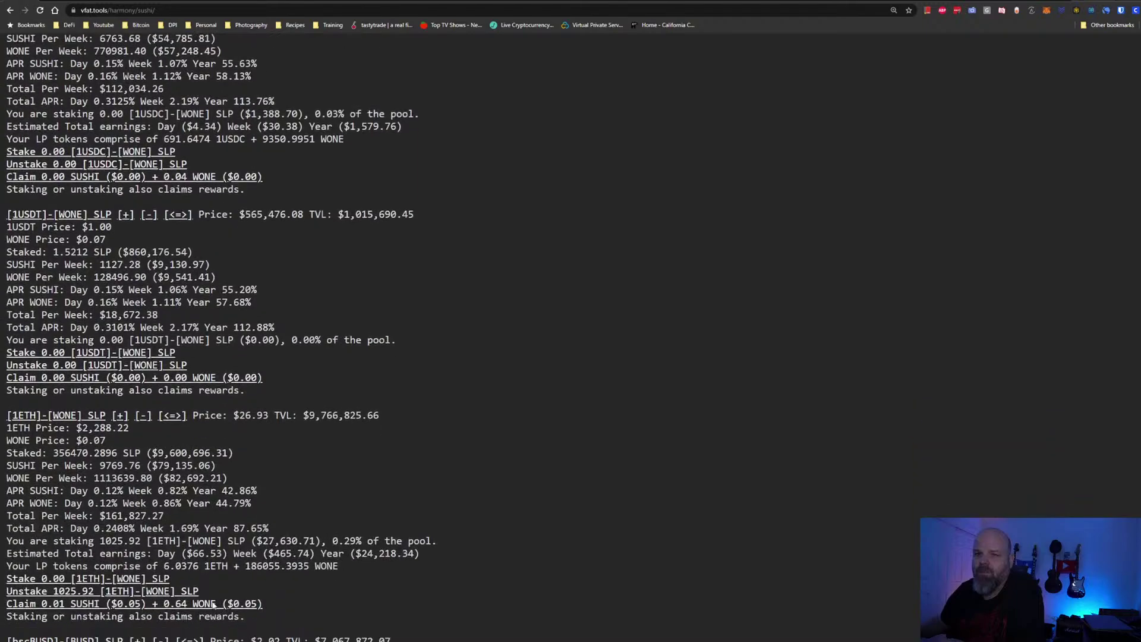
pyautogui.scroll(-3, 212, 601)
pyautogui.scroll(8, 212, 601)
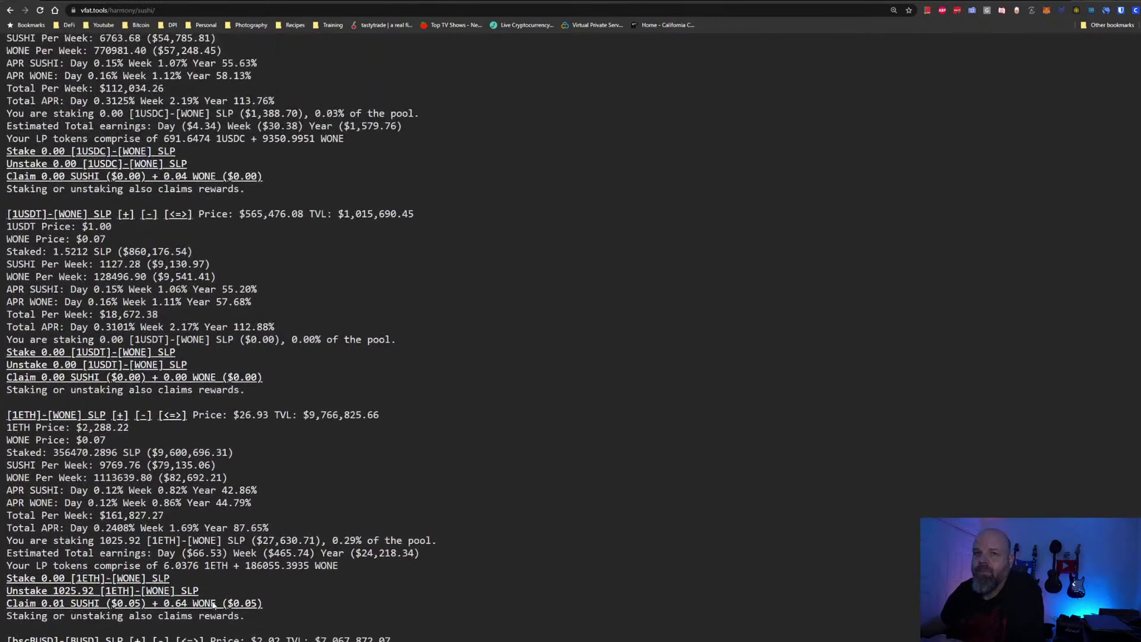
pyautogui.scroll(1, 213, 605)
pyautogui.scroll(-7, 212, 605)
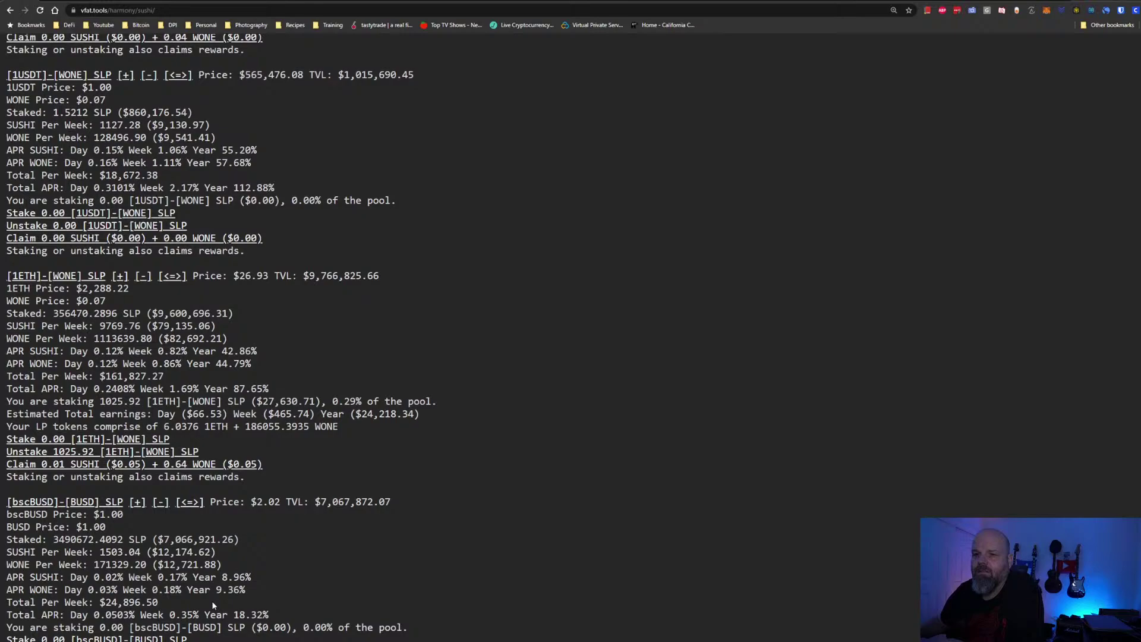
pyautogui.scroll(8, 213, 605)
pyautogui.scroll(2, 213, 605)
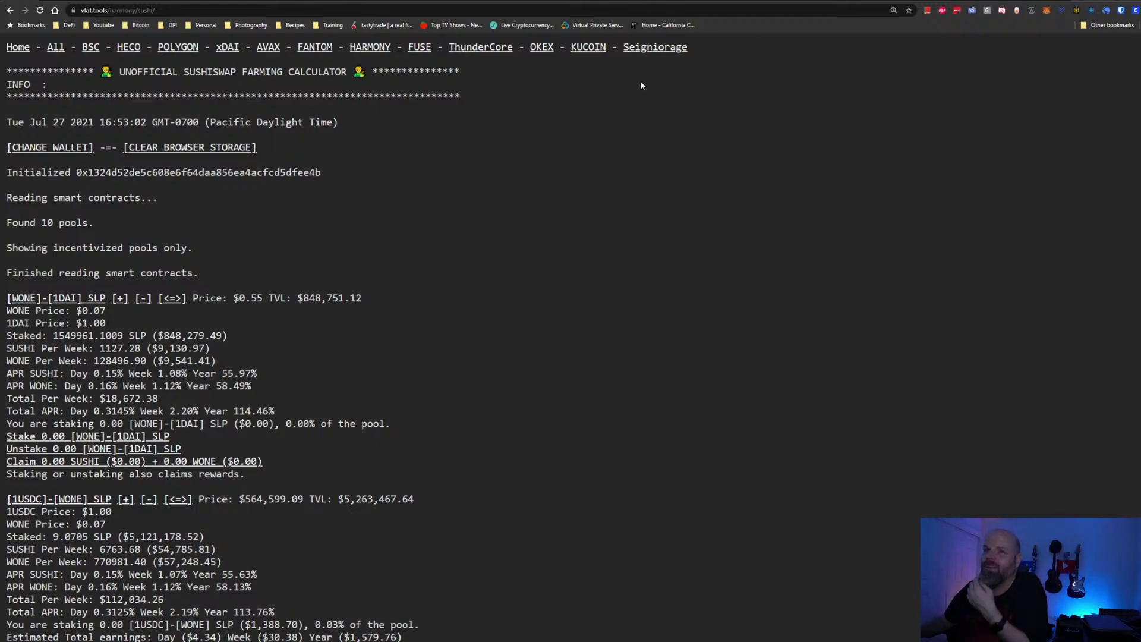
# Switch MetaMask to the MetaWallet account and change the network to Matic Mainnet
pyautogui.click(1047, 10)
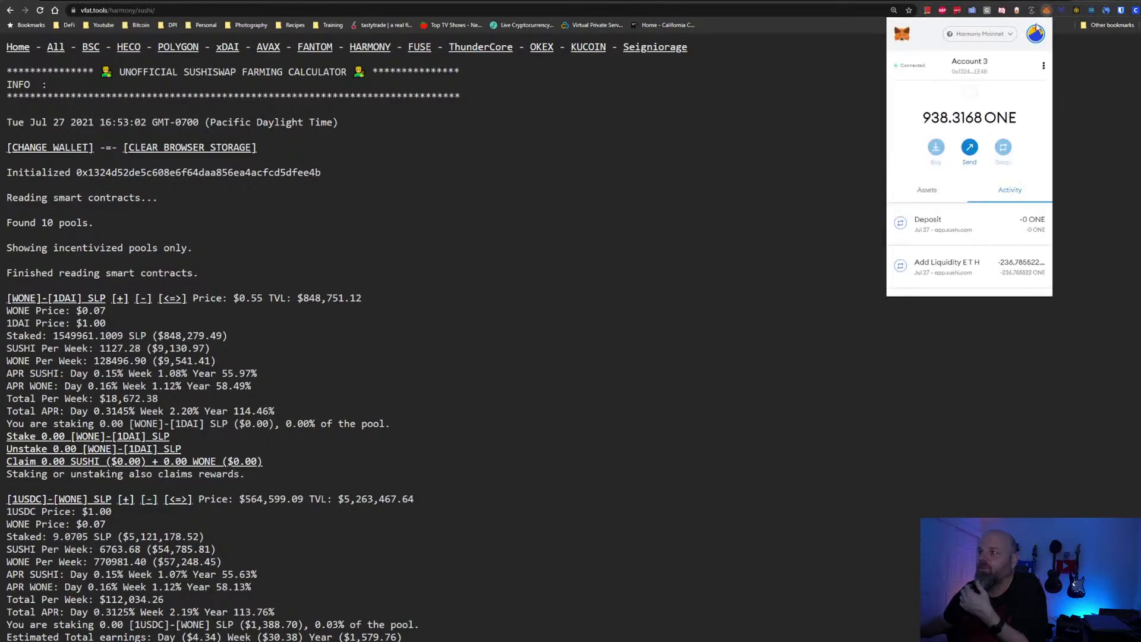
pyautogui.click(1034, 33)
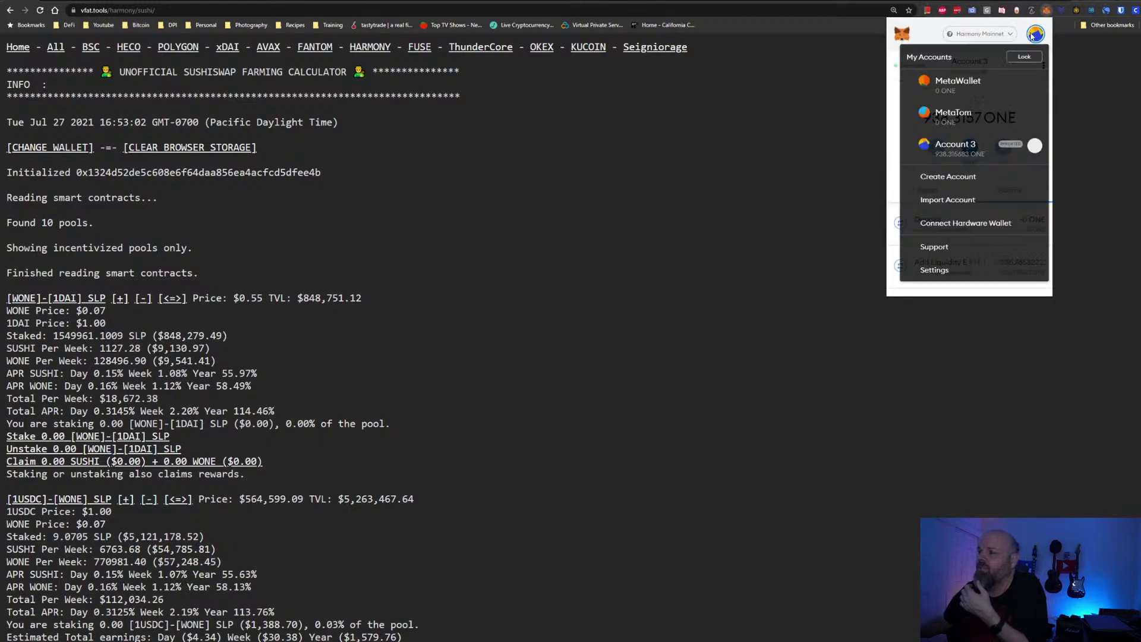
pyautogui.click(968, 82)
pyautogui.click(970, 34)
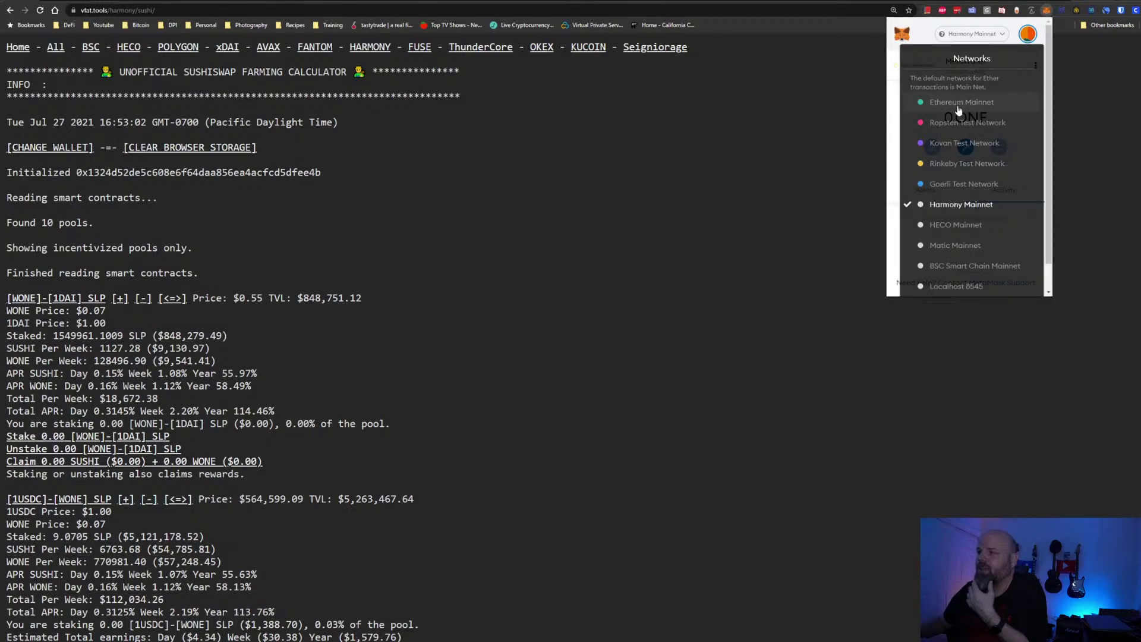
pyautogui.click(920, 245)
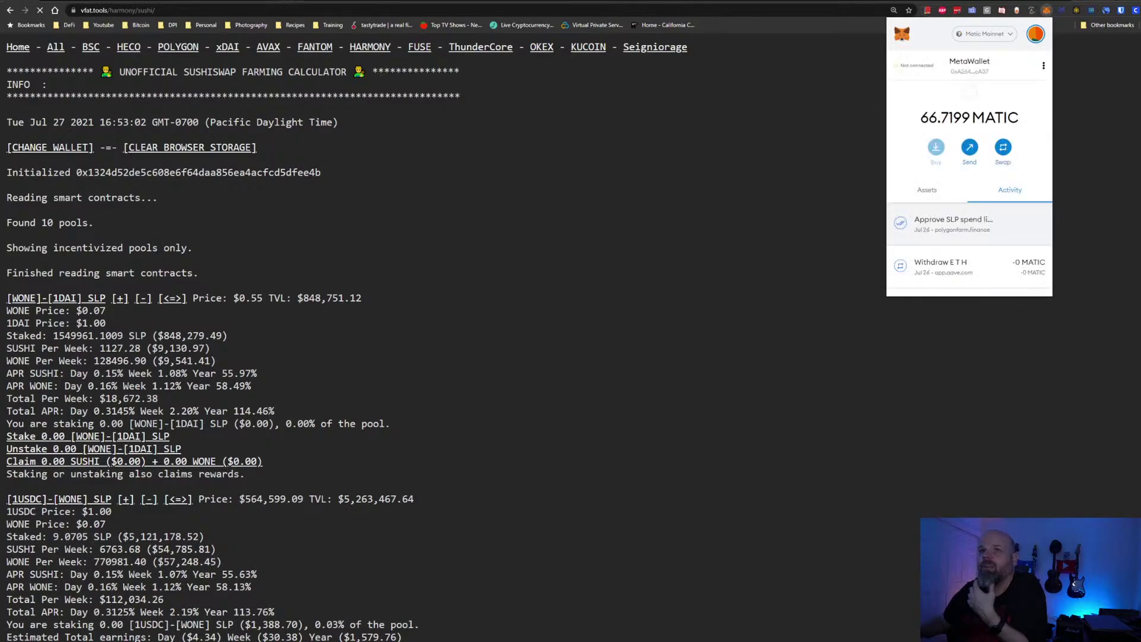
# Switch to the DinoSwap farms page and reload its address, dinoswap.exchange/farms?t=d
pyautogui.click(425, 1)
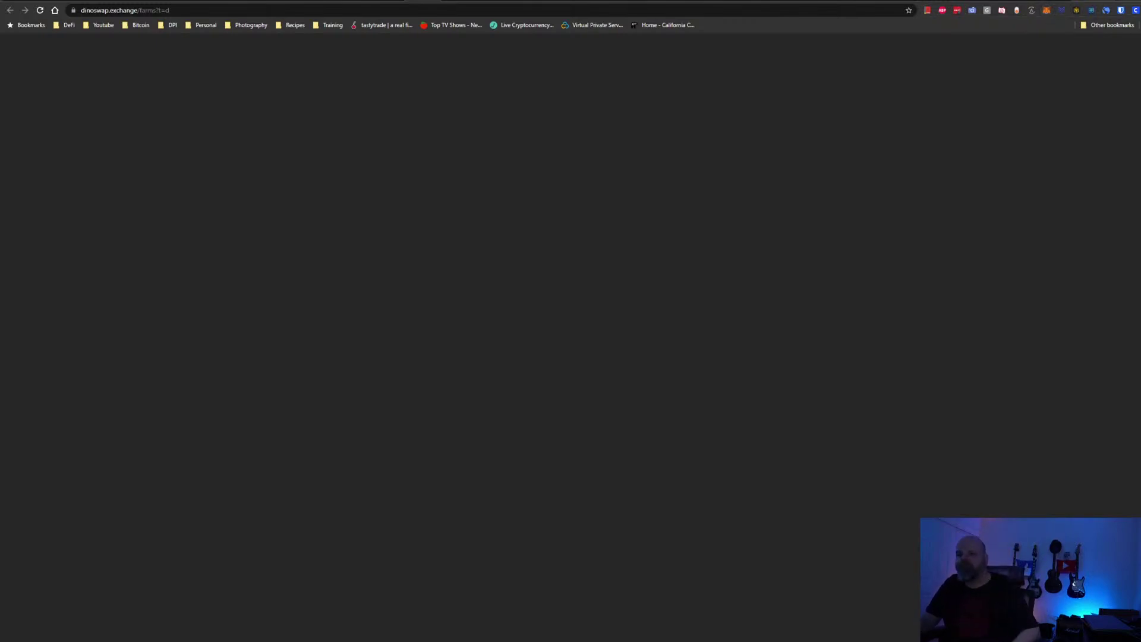
pyautogui.click(147, 11)
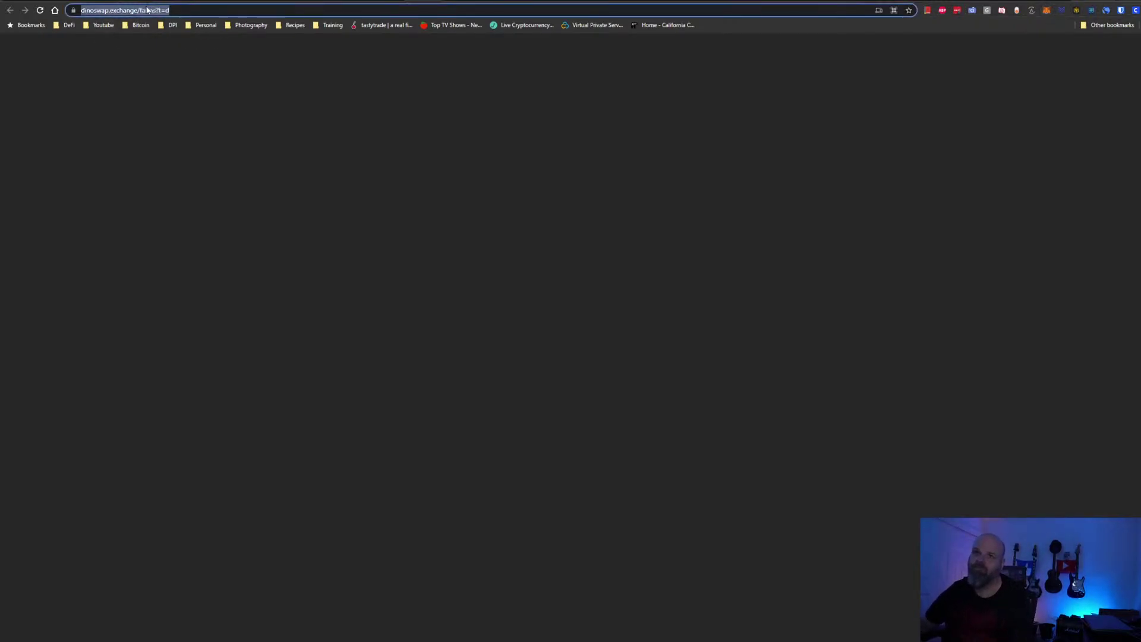
pyautogui.press('Return')
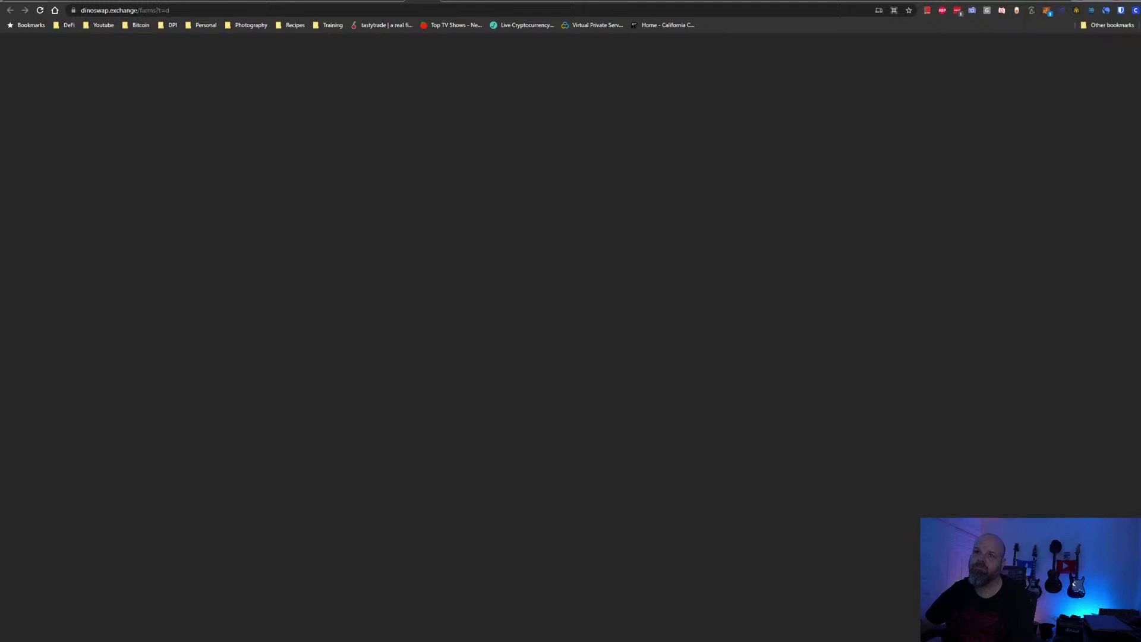
# Load the dinoswap.exchange home page instead of its farms page, waiting out the unresponsive page
pyautogui.moveTo(156, 10); pyautogui.dragTo(187, 13)
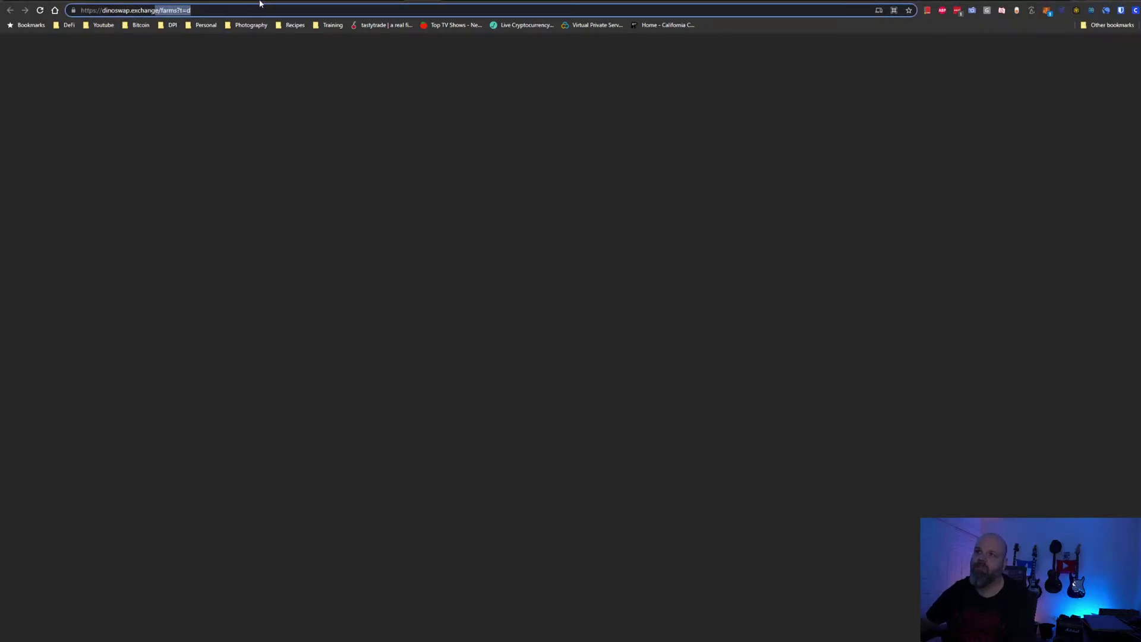
pyautogui.click(188, 10)
pyautogui.press('Return')
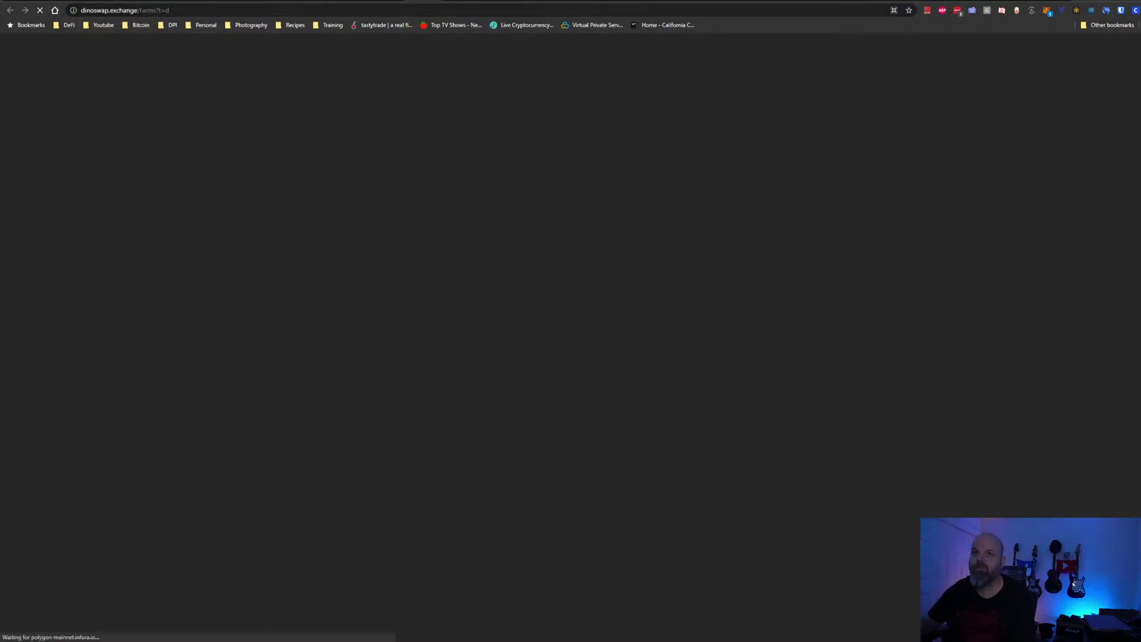
pyautogui.moveTo(160, 10); pyautogui.dragTo(191, 12)
pyautogui.press('BackSpace')
pyautogui.press('Return')
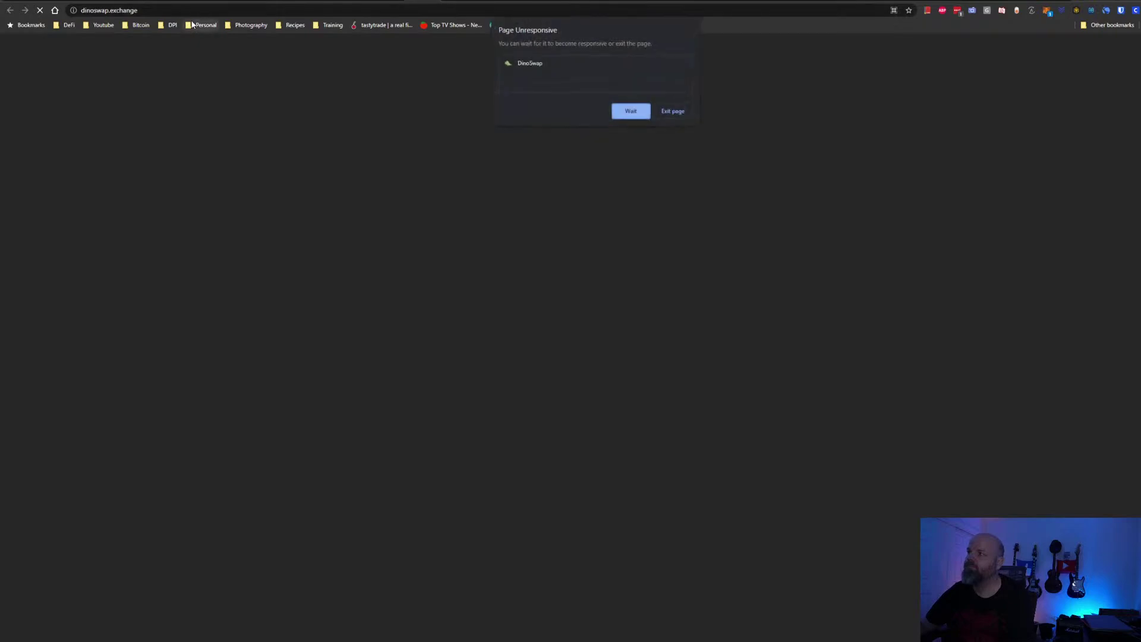
pyautogui.click(632, 112)
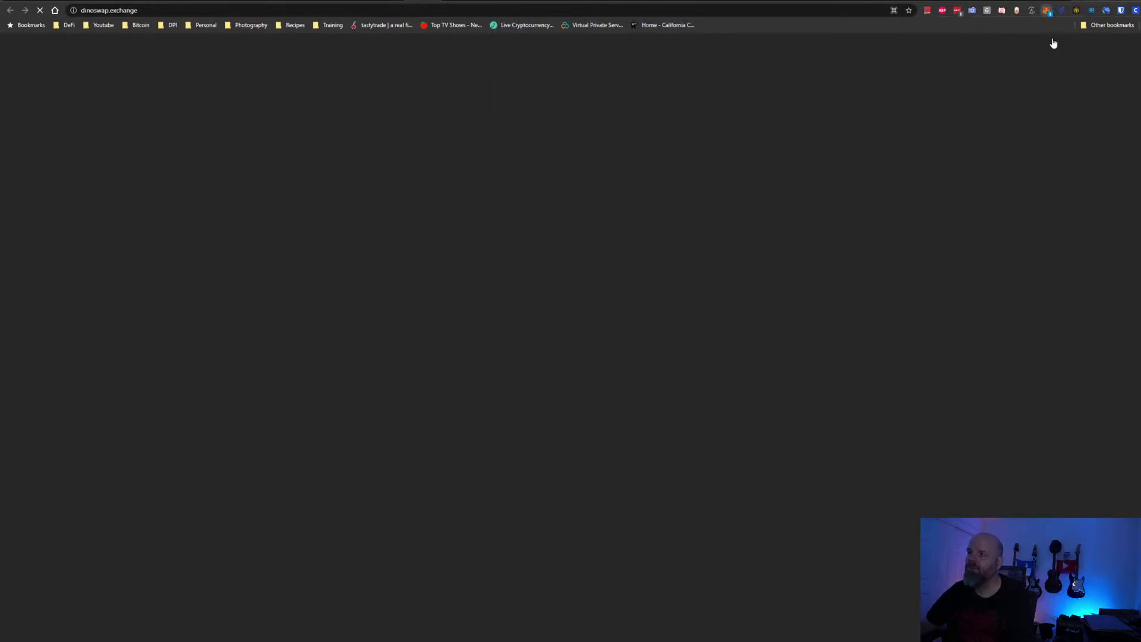
# Reject the pending MetaMask request from harmony.mochiswap.io to switch the network to Harmony Mainnet
pyautogui.click(1047, 10)
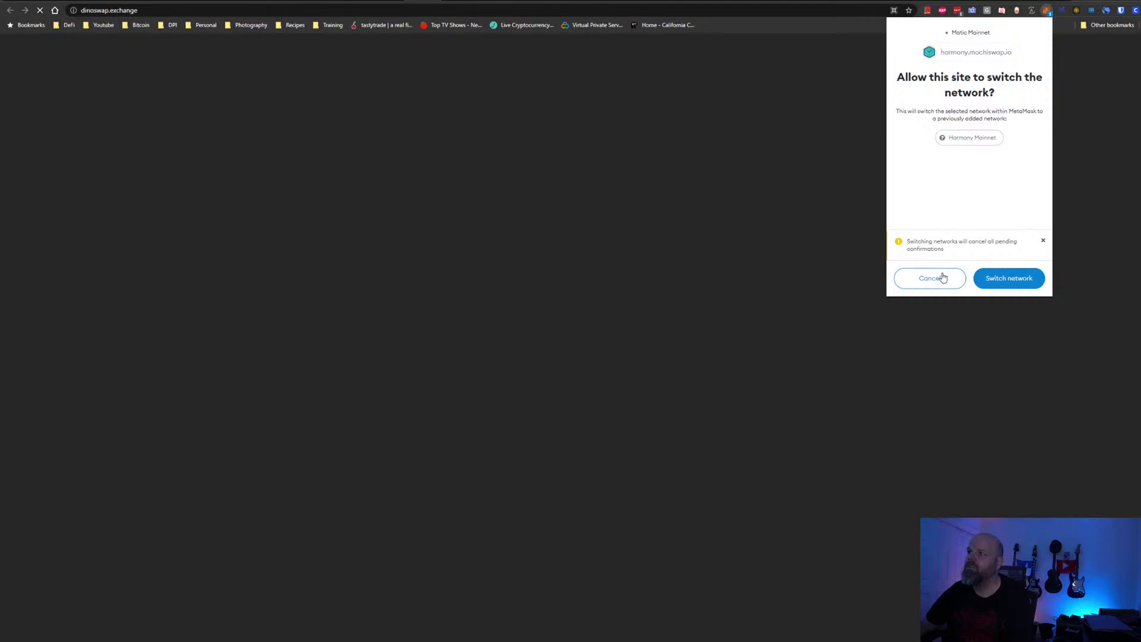
pyautogui.click(943, 278)
pyautogui.click(779, 154)
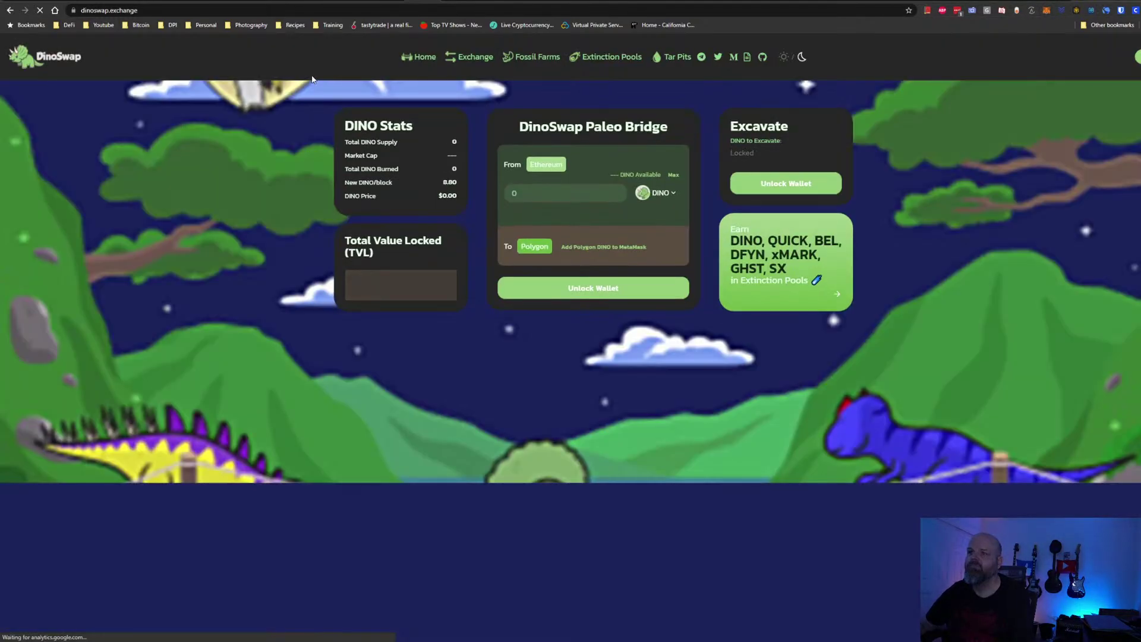
# Open Fossil Farms and expand the DINO-USDC farm's details to examine the staked LP amount
pyautogui.click(516, 69)
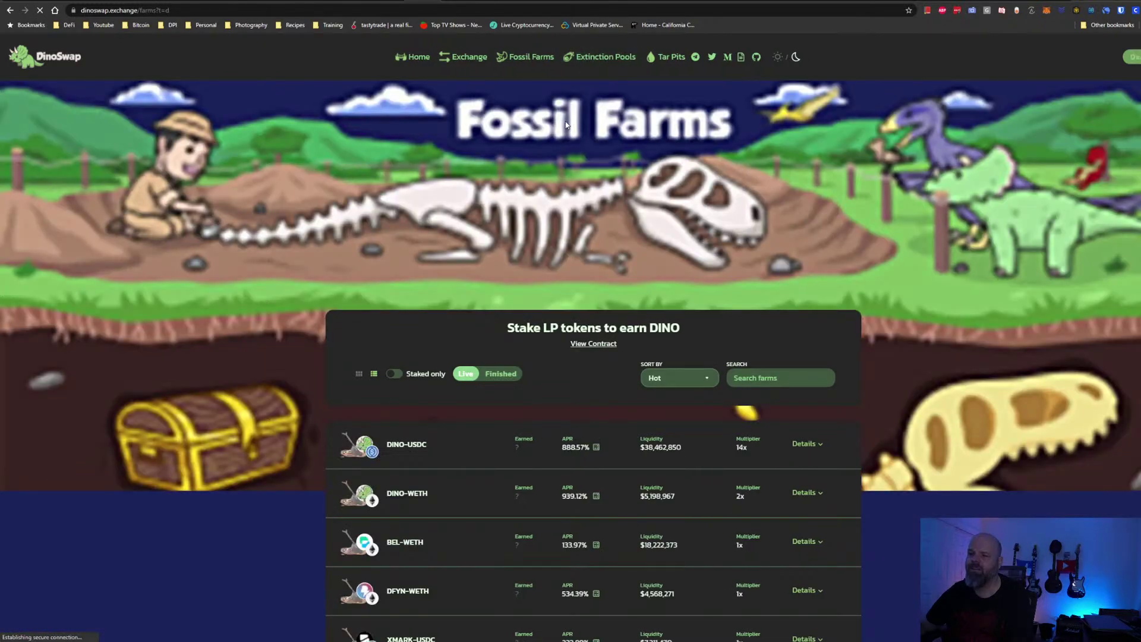
pyautogui.scroll(-3, 476, 178)
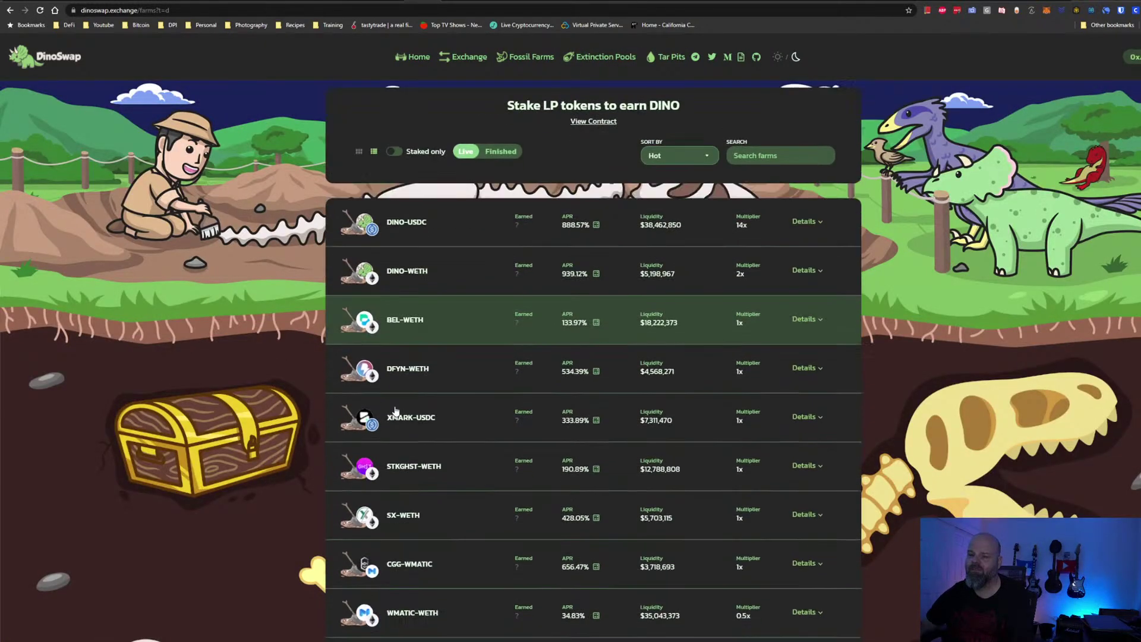
pyautogui.click(427, 225)
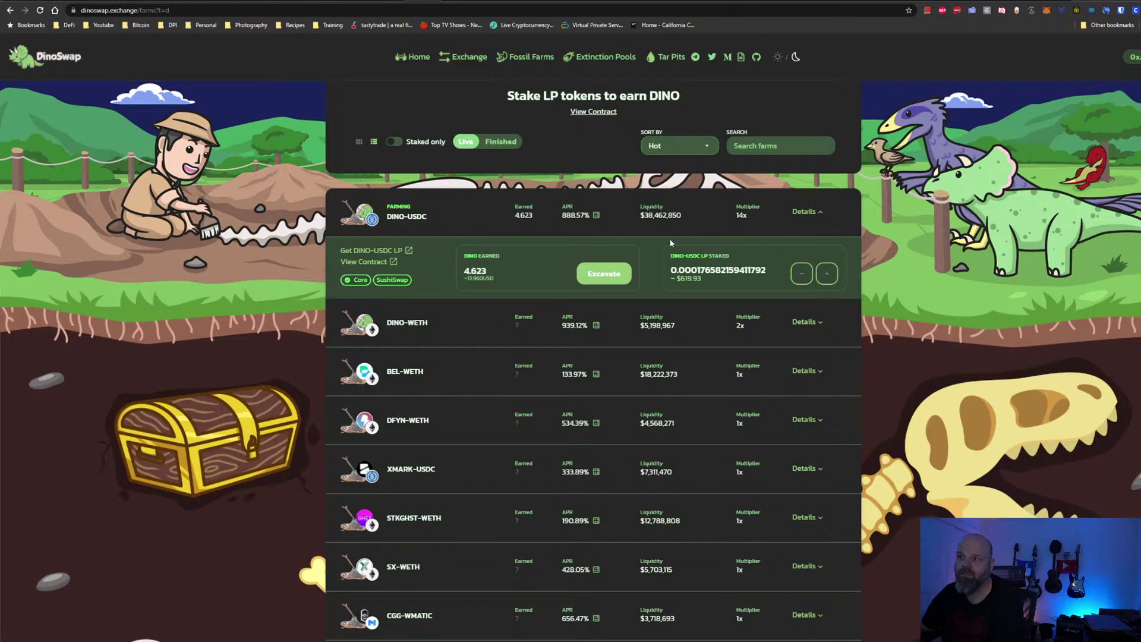
pyautogui.moveTo(734, 280); pyautogui.dragTo(682, 270)
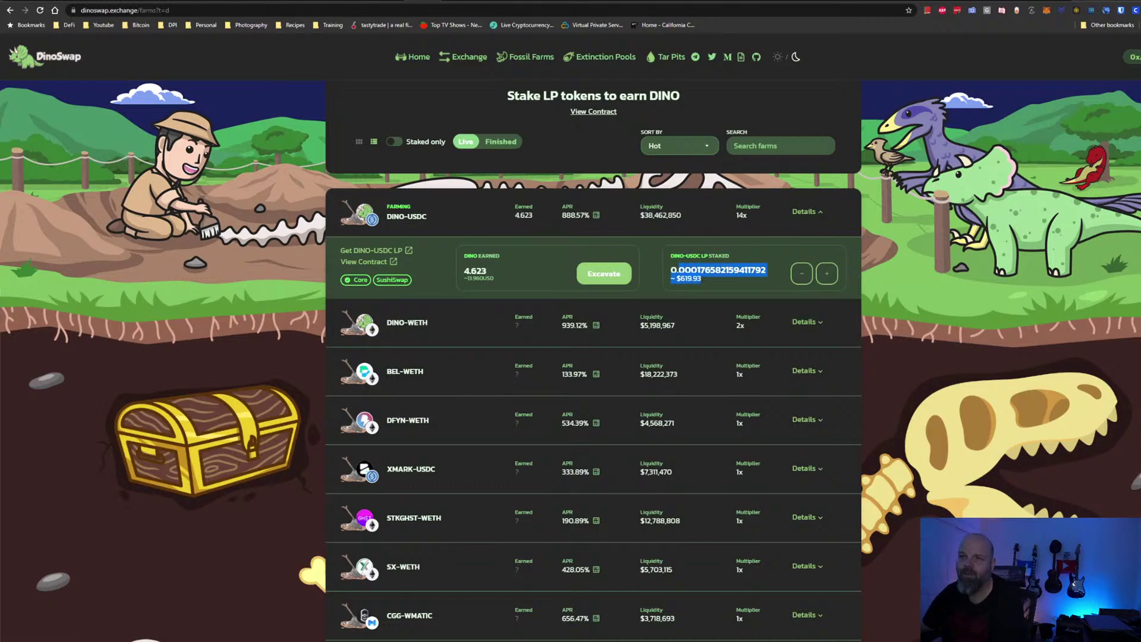
# Switch to vfat.tools and browse the list of Polygon network farms
pyautogui.click(31, 2)
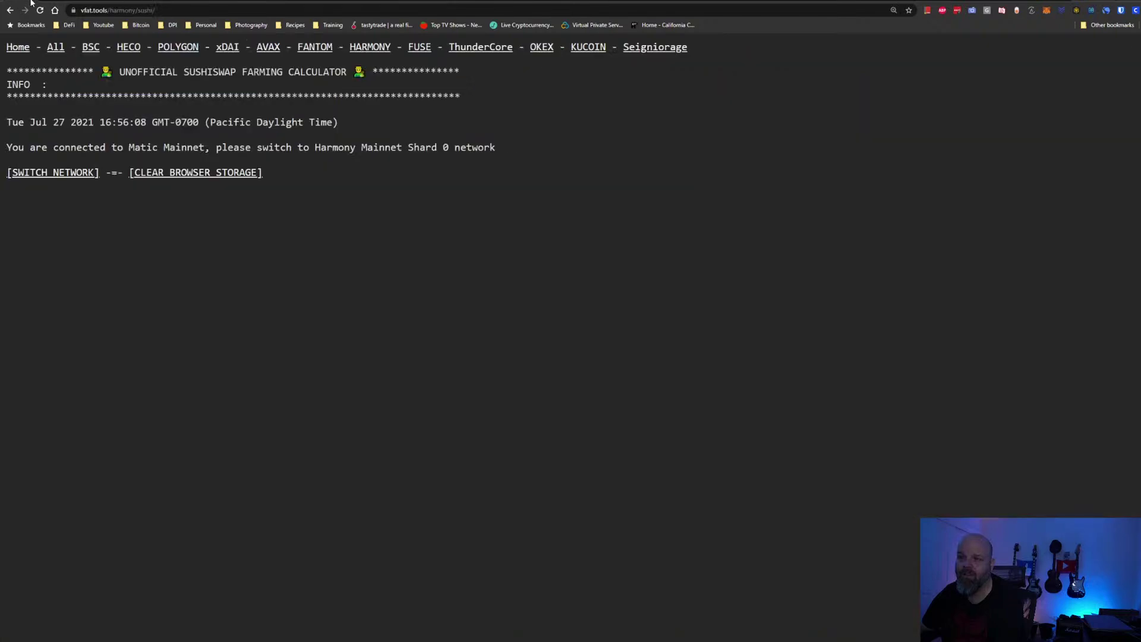
pyautogui.click(177, 47)
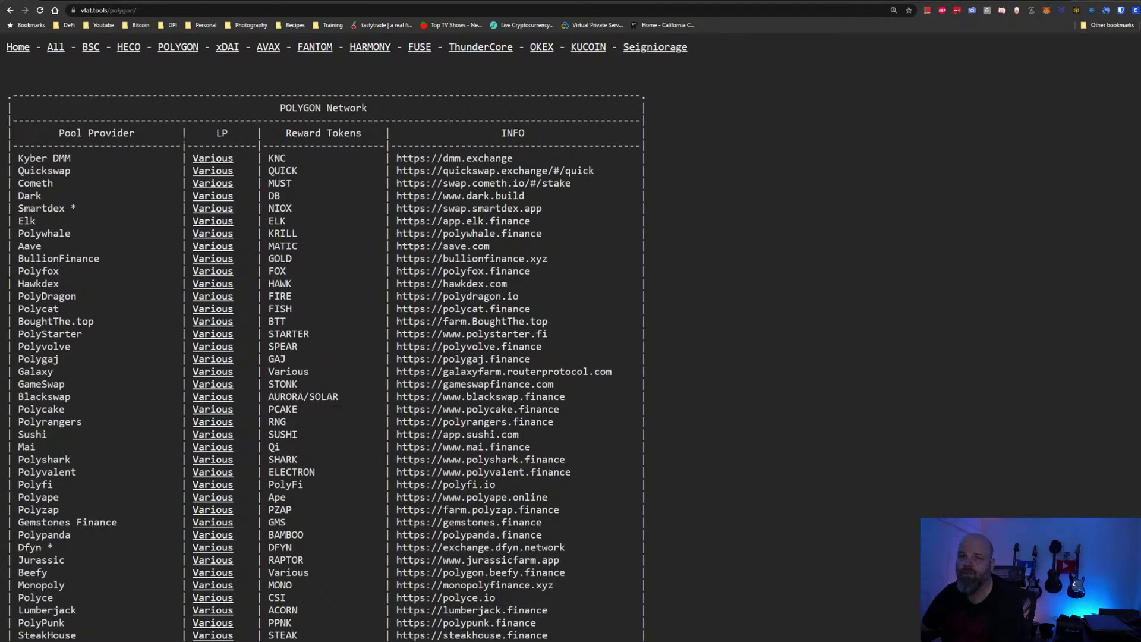
pyautogui.scroll(-20, 176, 187)
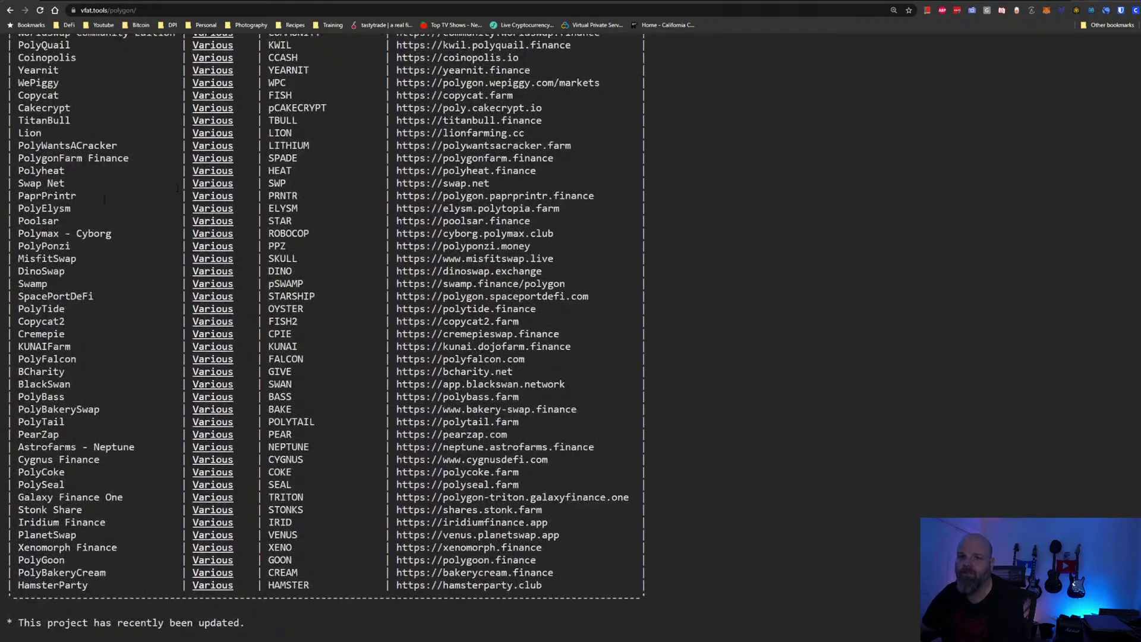
pyautogui.scroll(8, 177, 187)
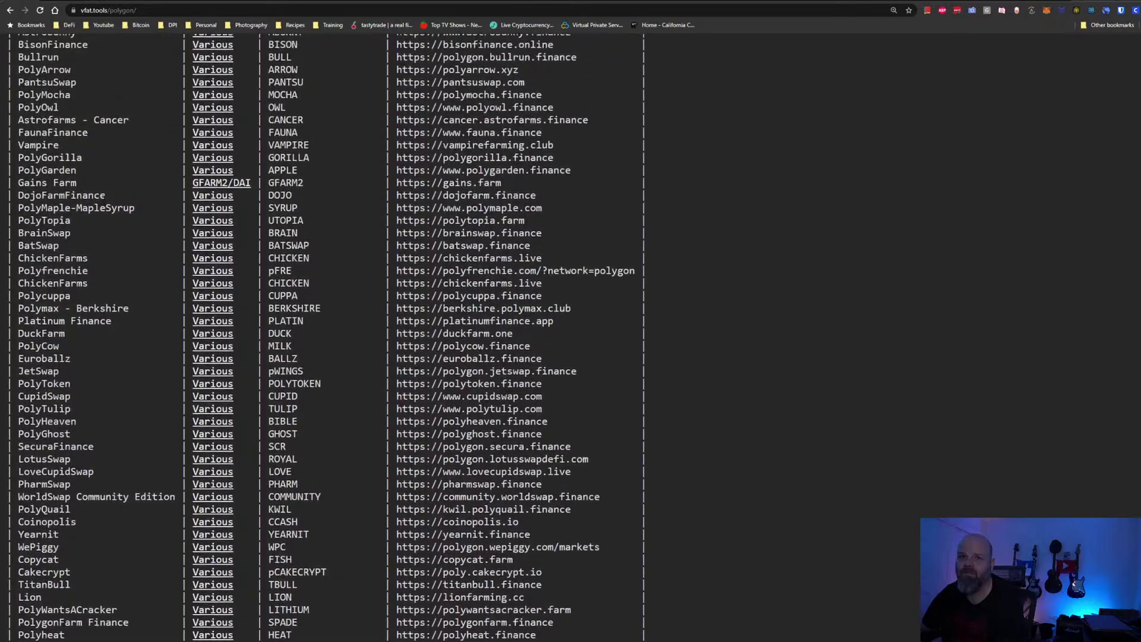
# Search the Polygon farm list for "dinosw" and open DinoSwap's farming calculator
pyautogui.hotkey('ctrl', 'f')
pyautogui.write('d')
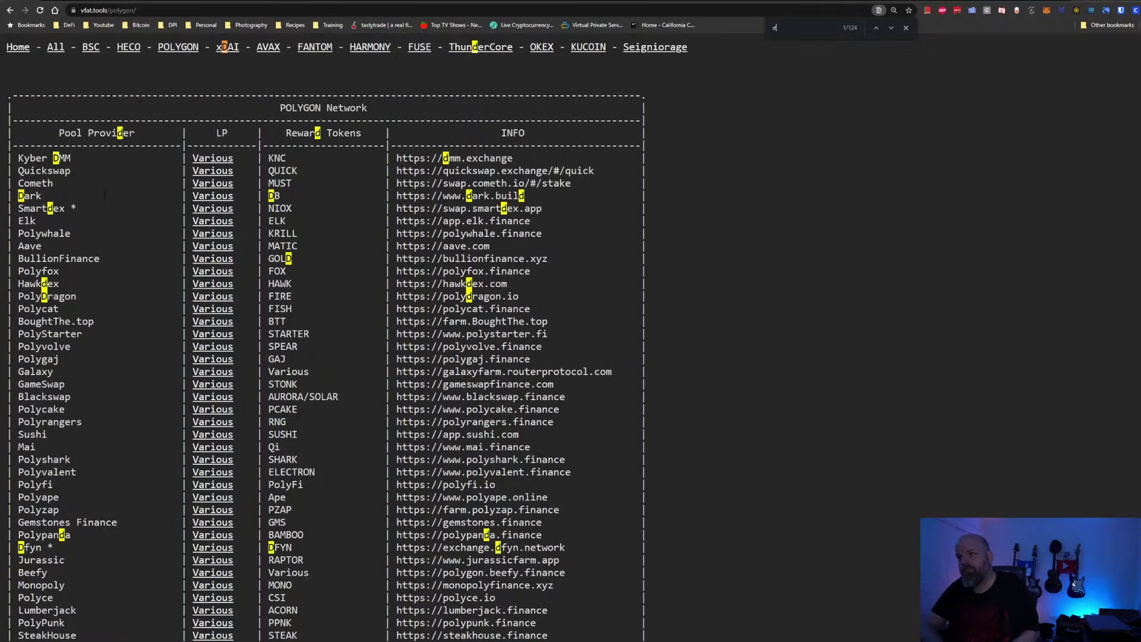
pyautogui.write('inosw')
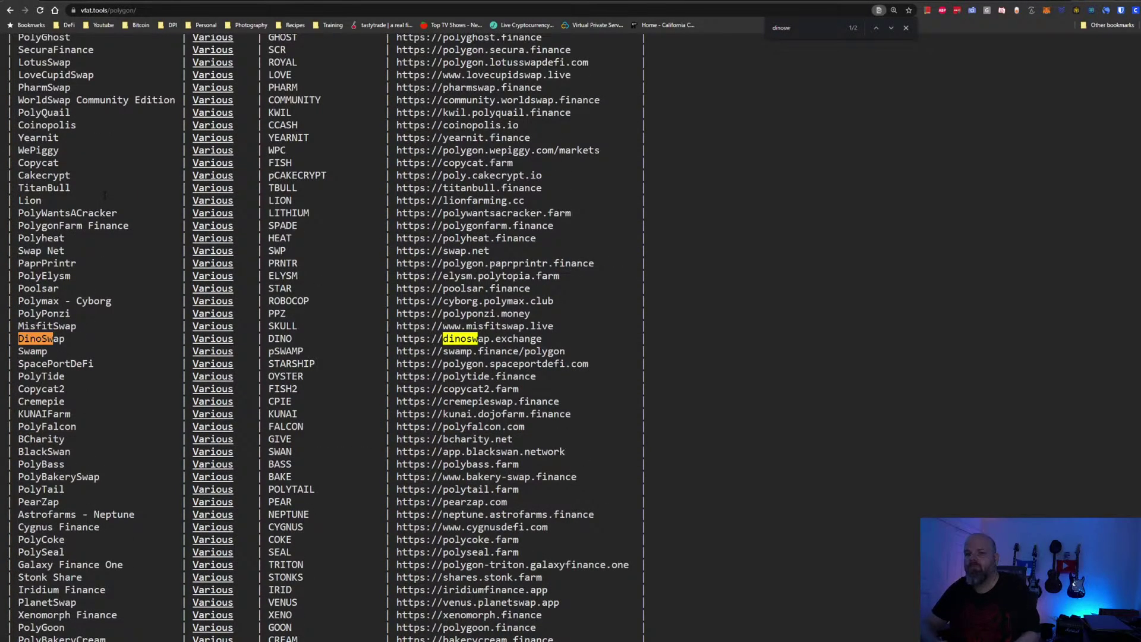
pyautogui.click(214, 337)
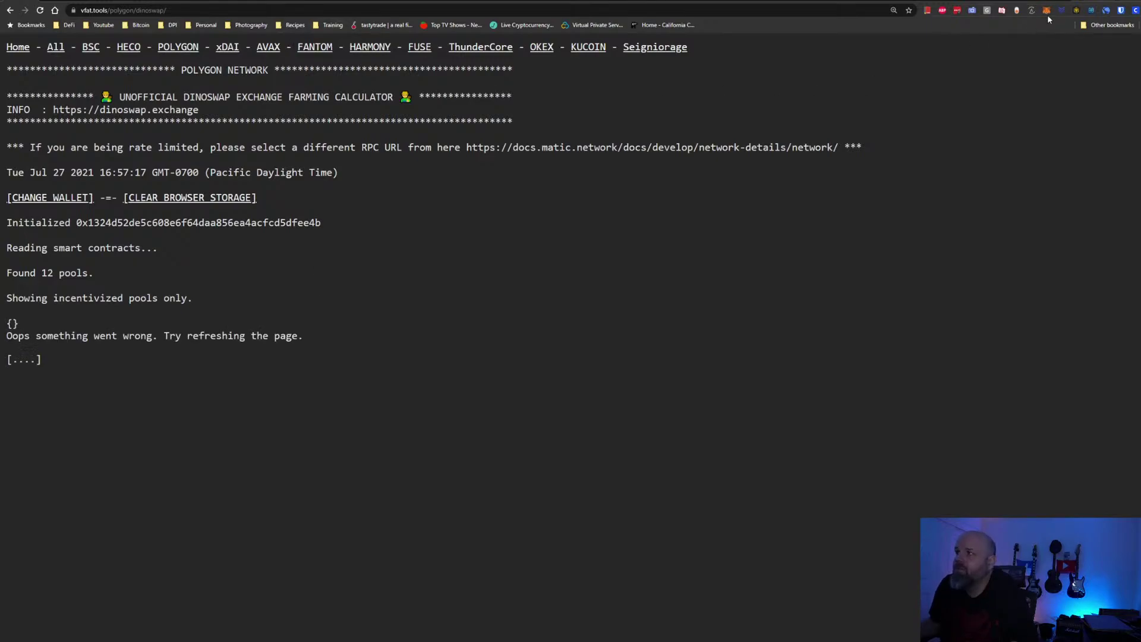
# Return to DinoSwap and check the dollar value of the staked DINO-USDC LP
pyautogui.click(441, 2)
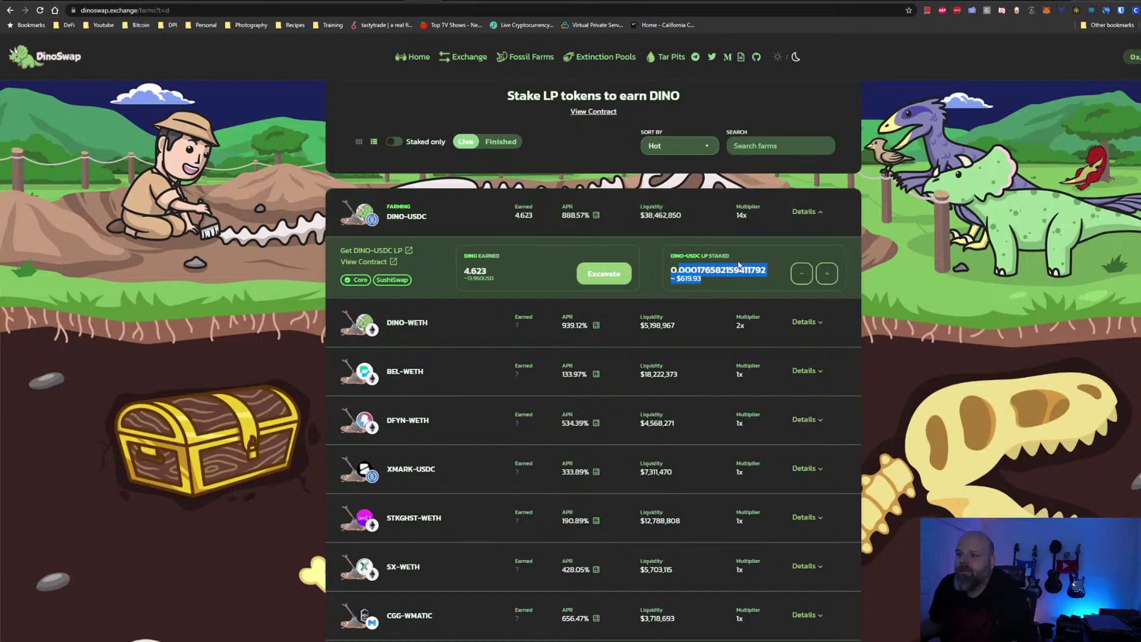
pyautogui.click(732, 285)
pyautogui.moveTo(732, 283); pyautogui.dragTo(649, 271)
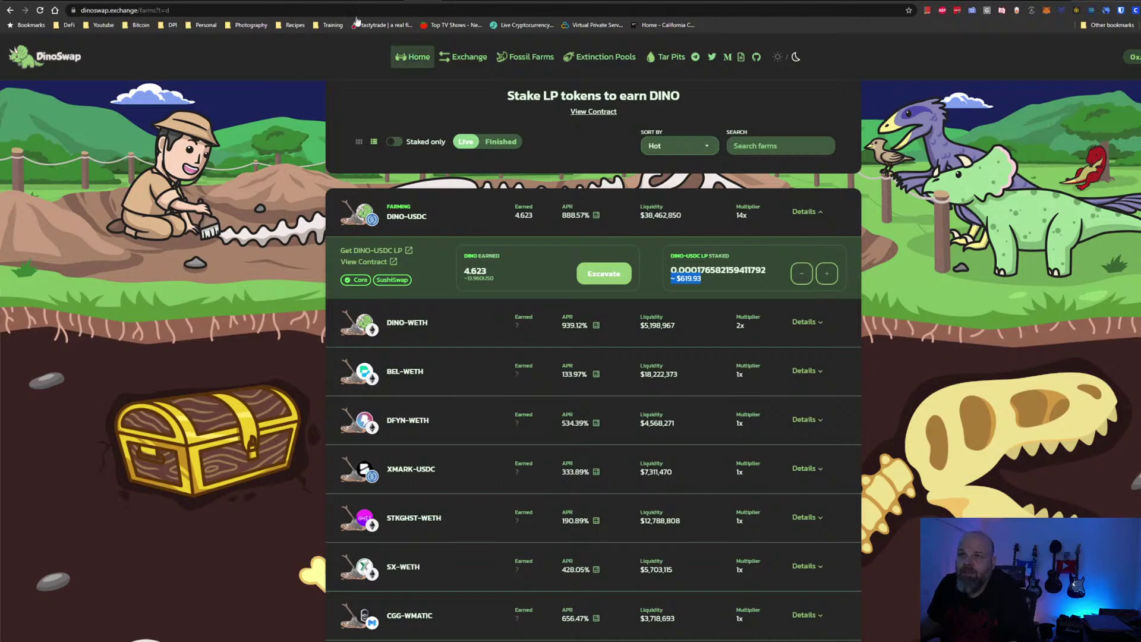
# Switch to the DINO token chart on dex.guru and set its interval to 1 day
pyautogui.click(450, 2)
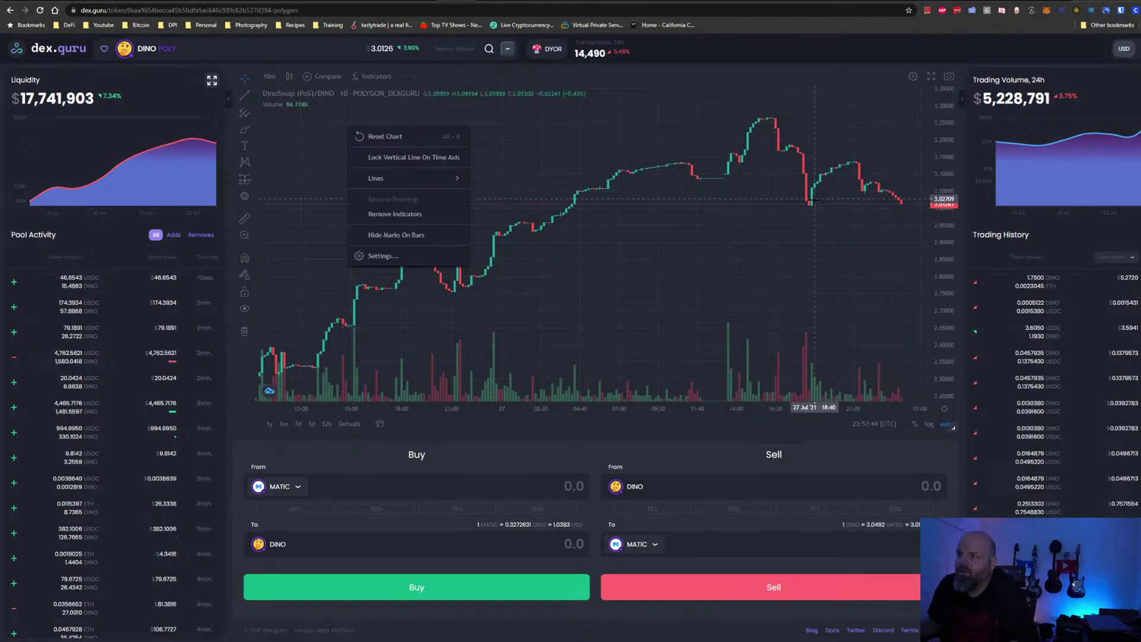
pyautogui.scroll(-3, 815, 211)
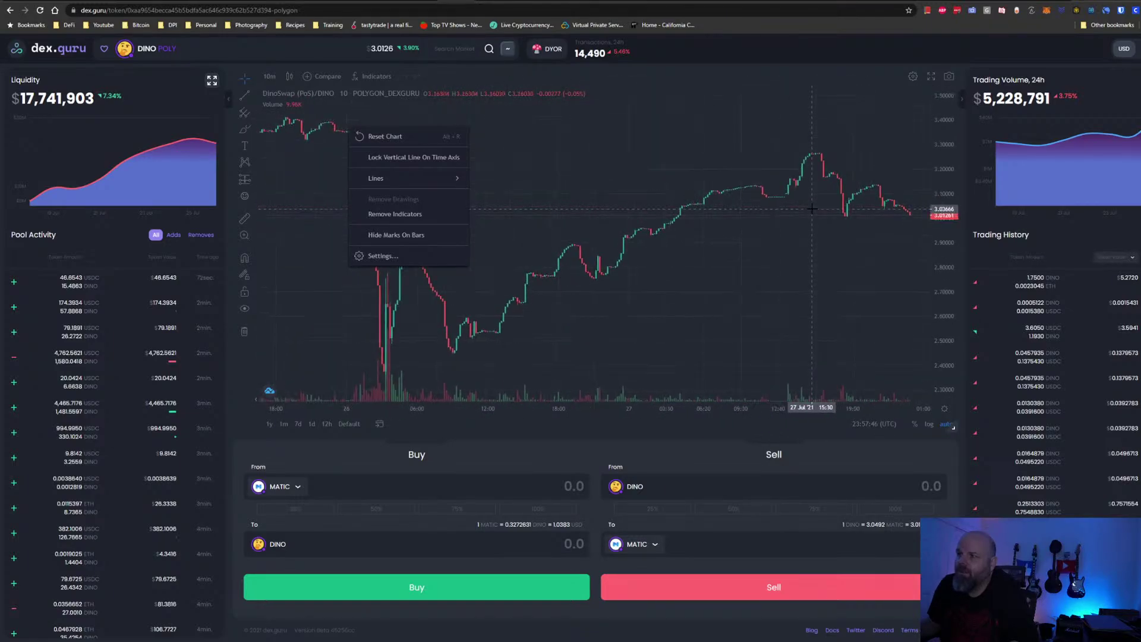
pyautogui.click(270, 77)
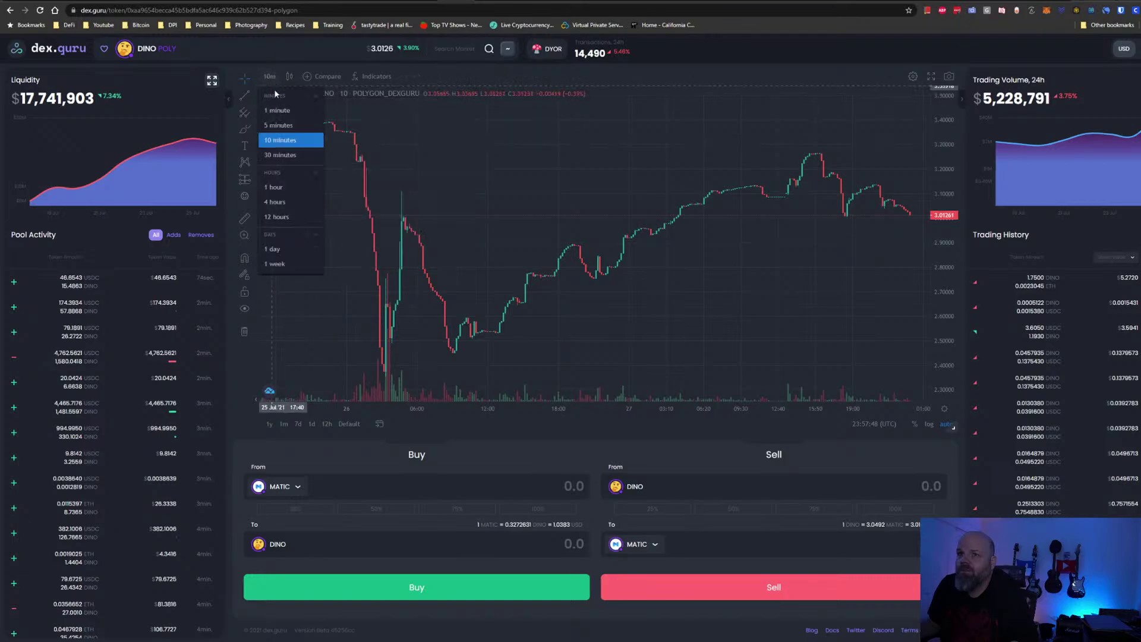
pyautogui.click(273, 250)
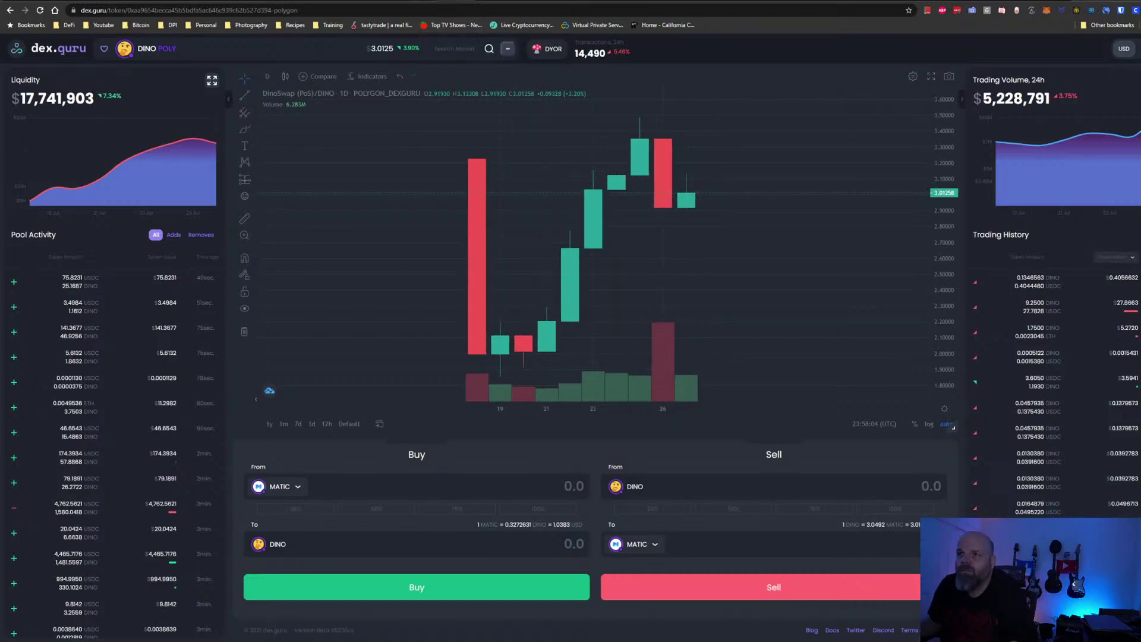
# Return to DinoSwap and look through the token balances in the MetaMask wallet on Matic Mainnet
pyautogui.click(423, 1)
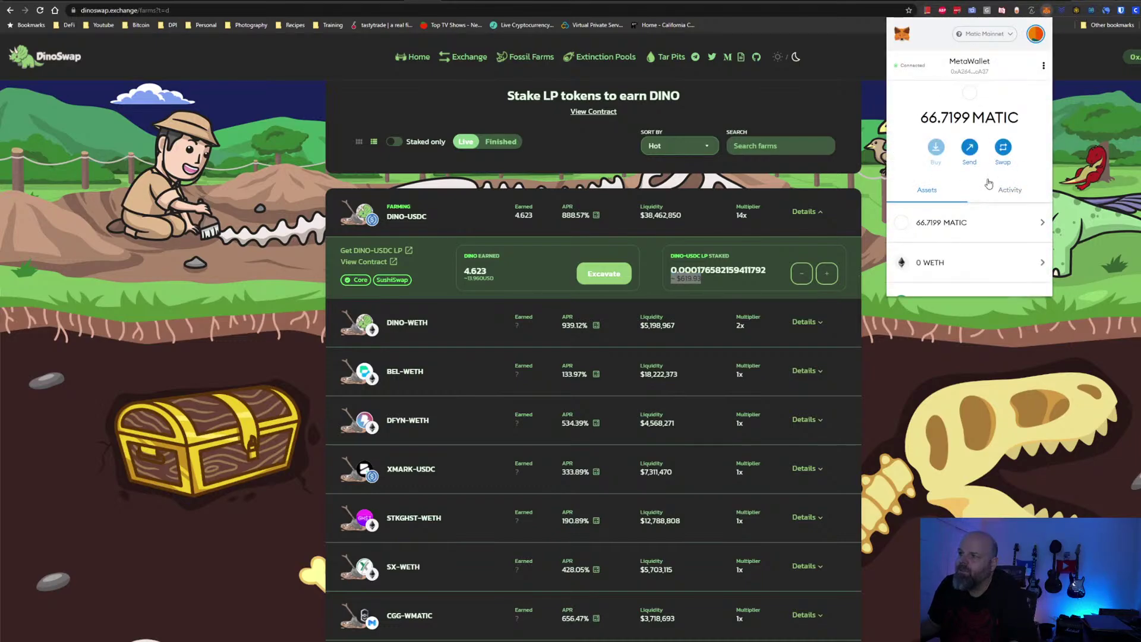
pyautogui.scroll(-3, 980, 184)
pyautogui.scroll(-5, 989, 184)
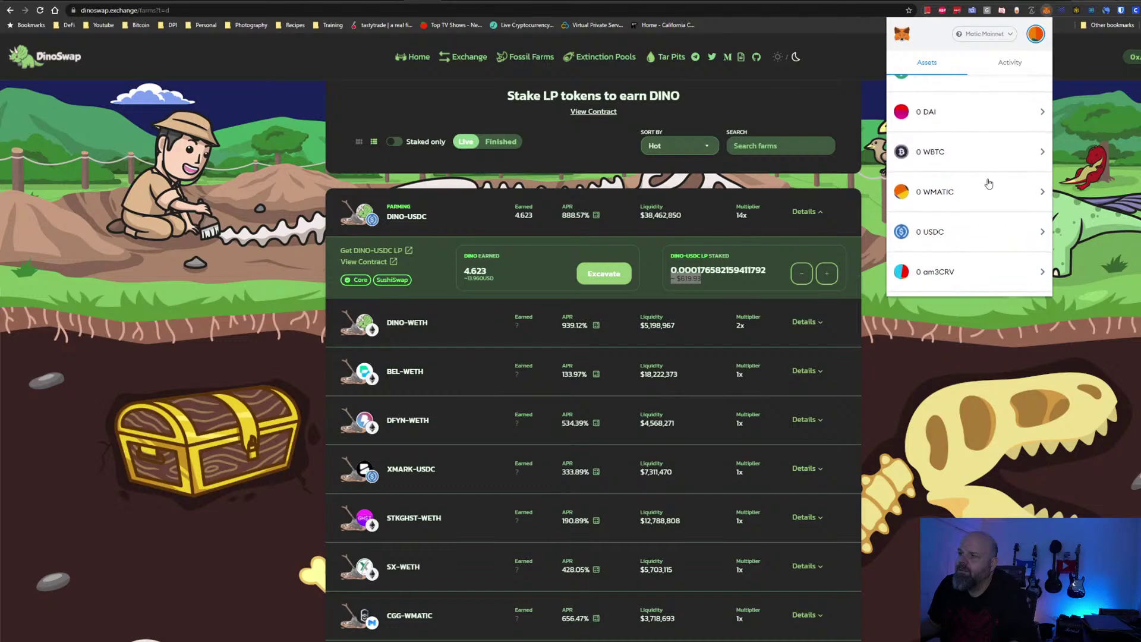
pyautogui.scroll(7, 989, 183)
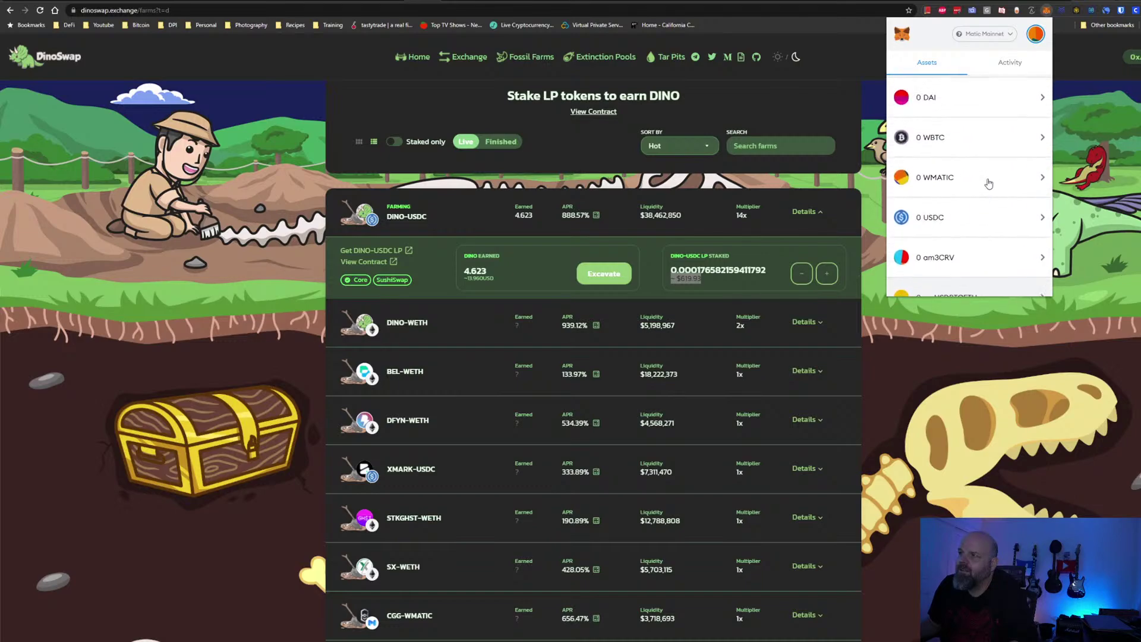
pyautogui.scroll(-10, 988, 183)
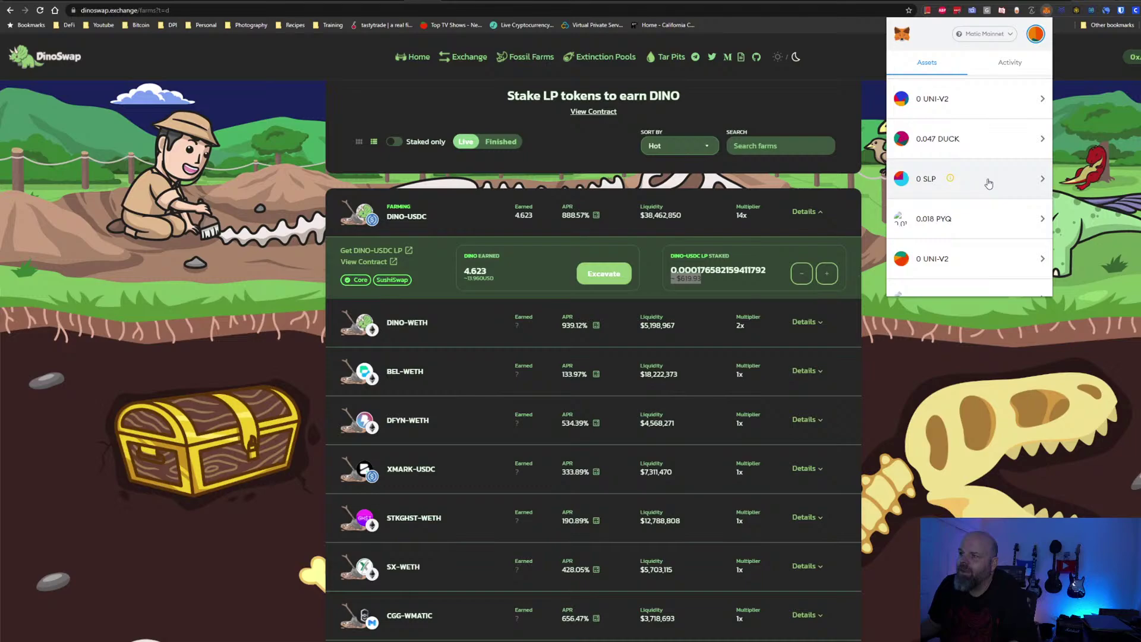
pyautogui.scroll(5, 988, 184)
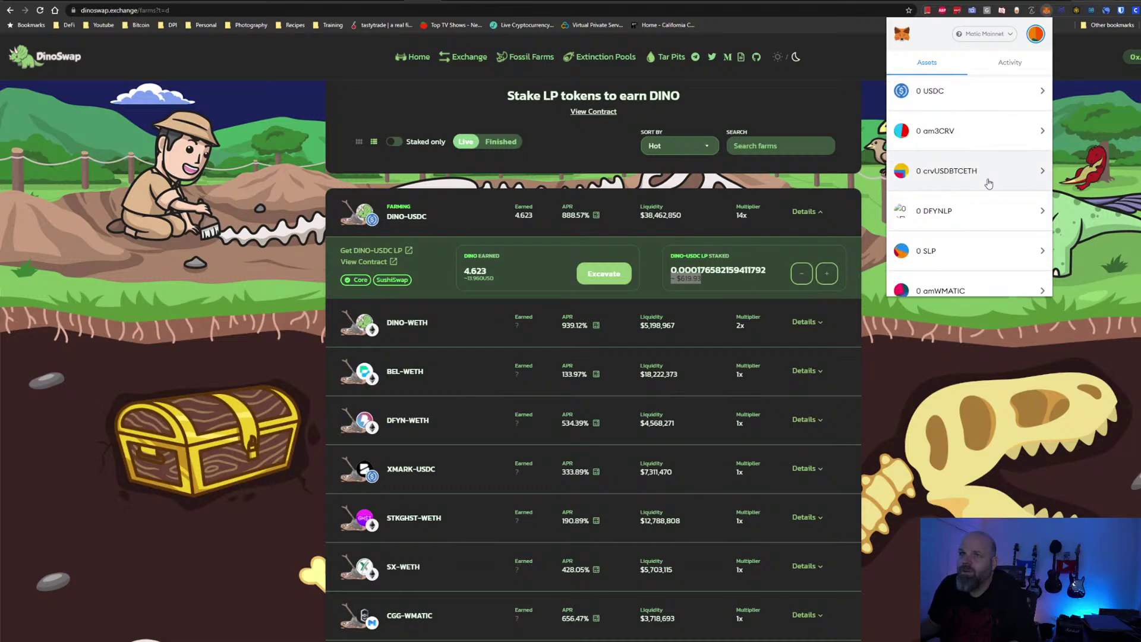
# Excavate the DINO earned in the DINO-USDC farm and confirm the transaction in MetaMask
pyautogui.click(603, 272)
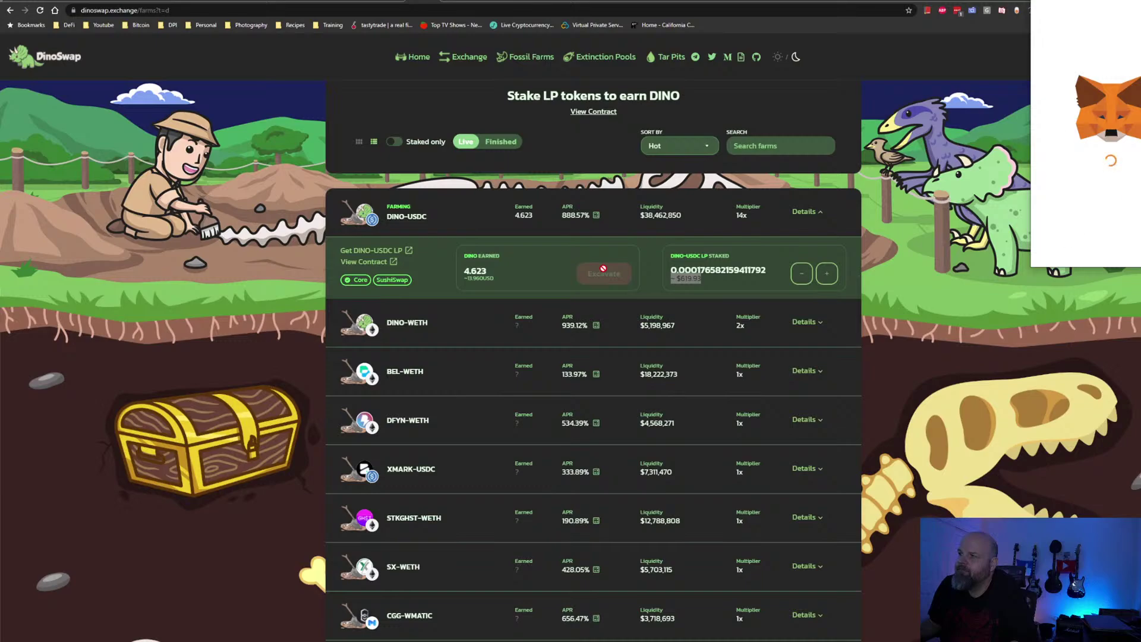
pyautogui.scroll(-1, 1070, 202)
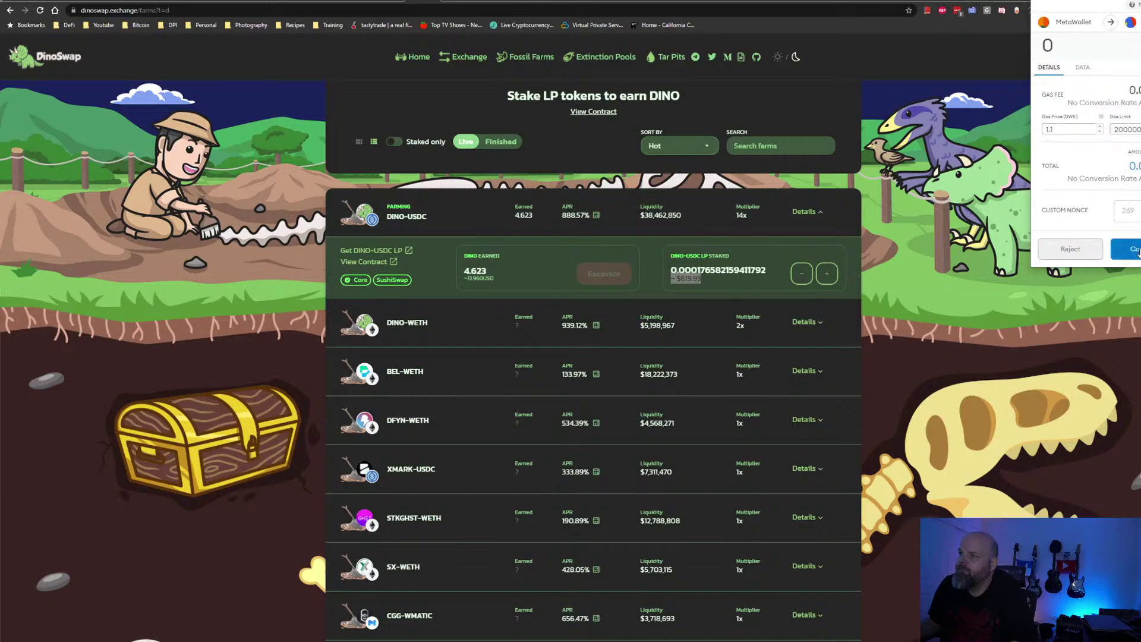
pyautogui.click(1136, 251)
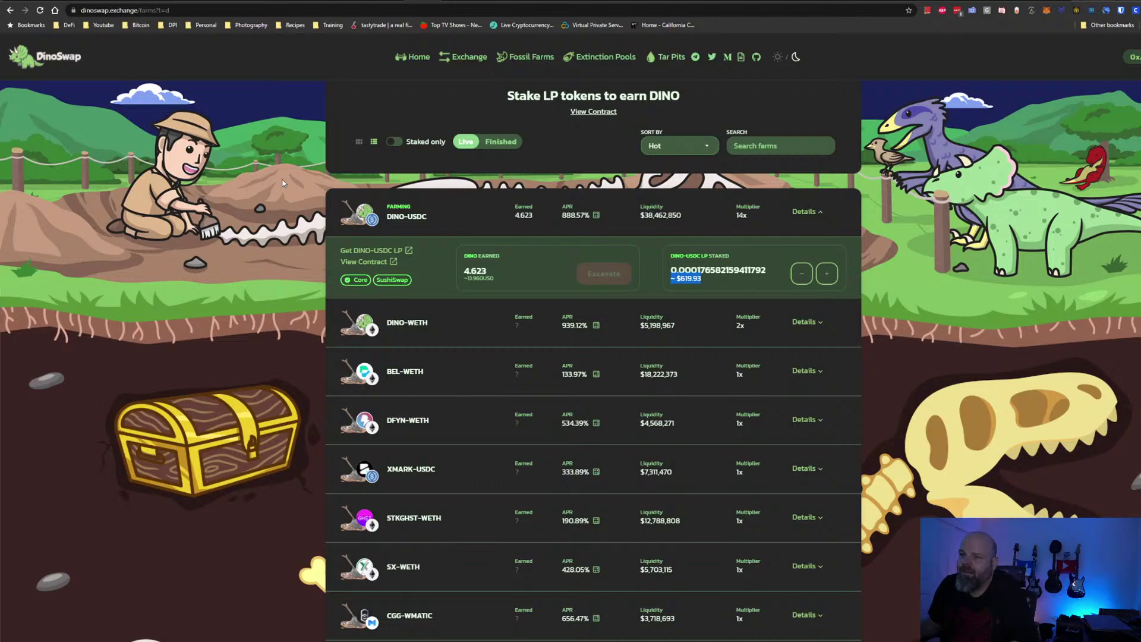
# Examine the DINO-USDC farm's ROI breakdown by timeframe and close it
pyautogui.click(597, 214)
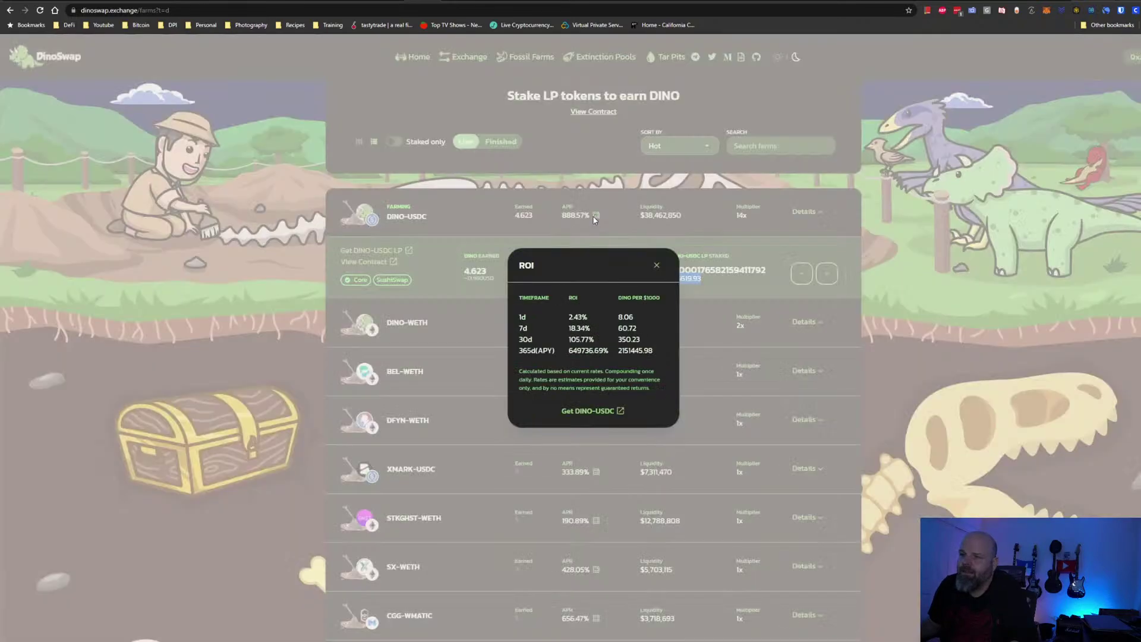
pyautogui.moveTo(536, 345)
pyautogui.mouseDown()
pyautogui.moveTo(662, 346)
pyautogui.moveTo(533, 329)
pyautogui.mouseUp()
pyautogui.click(535, 328)
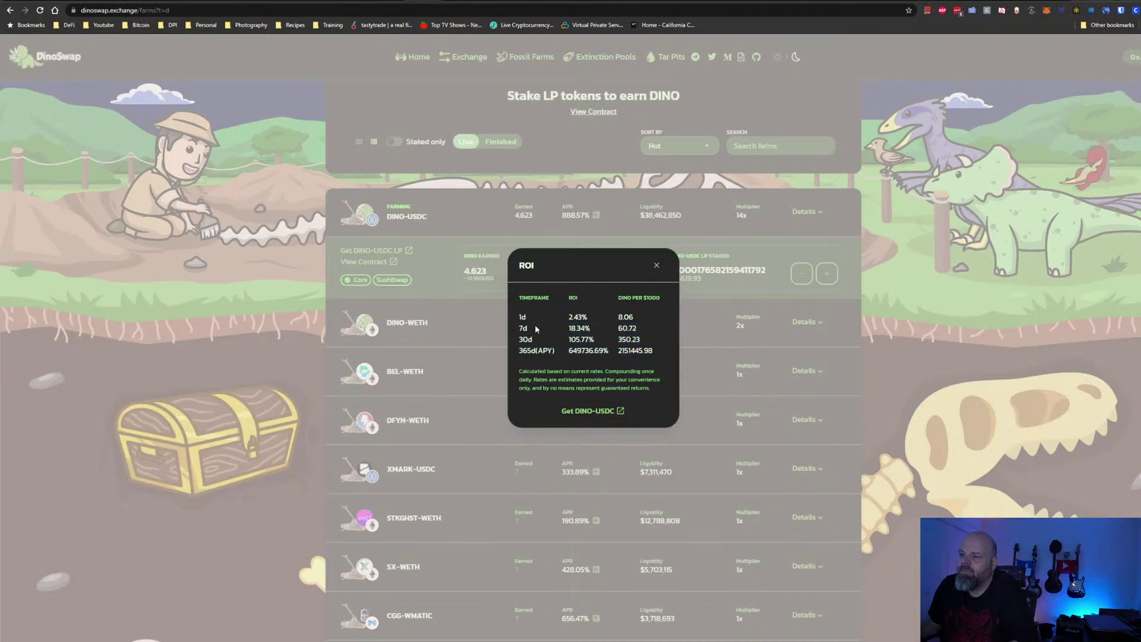
pyautogui.moveTo(650, 338); pyautogui.dragTo(517, 320)
pyautogui.click(656, 265)
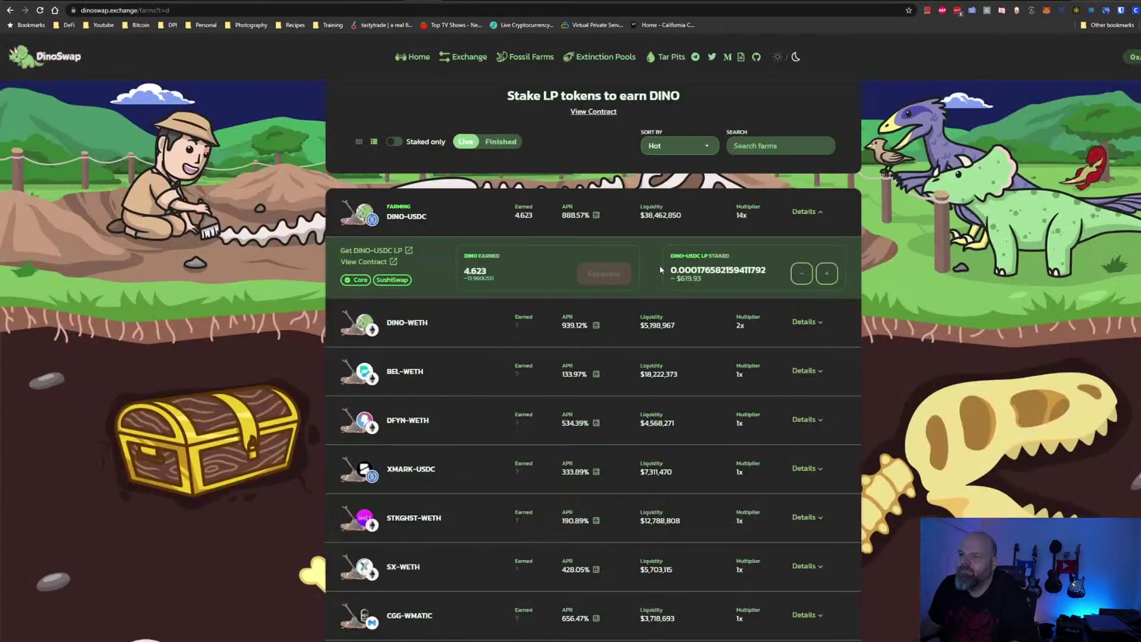
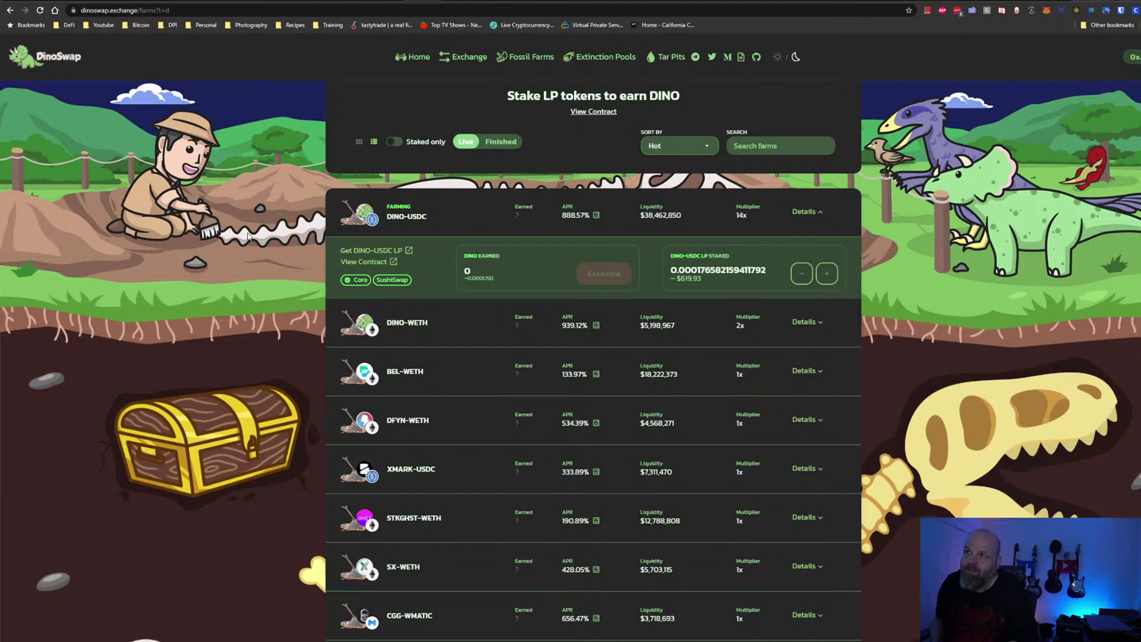
# Switch to SushiSwap's farm page on Polygon and open the SushiSwap Analytics dashboard
pyautogui.click(357, 2)
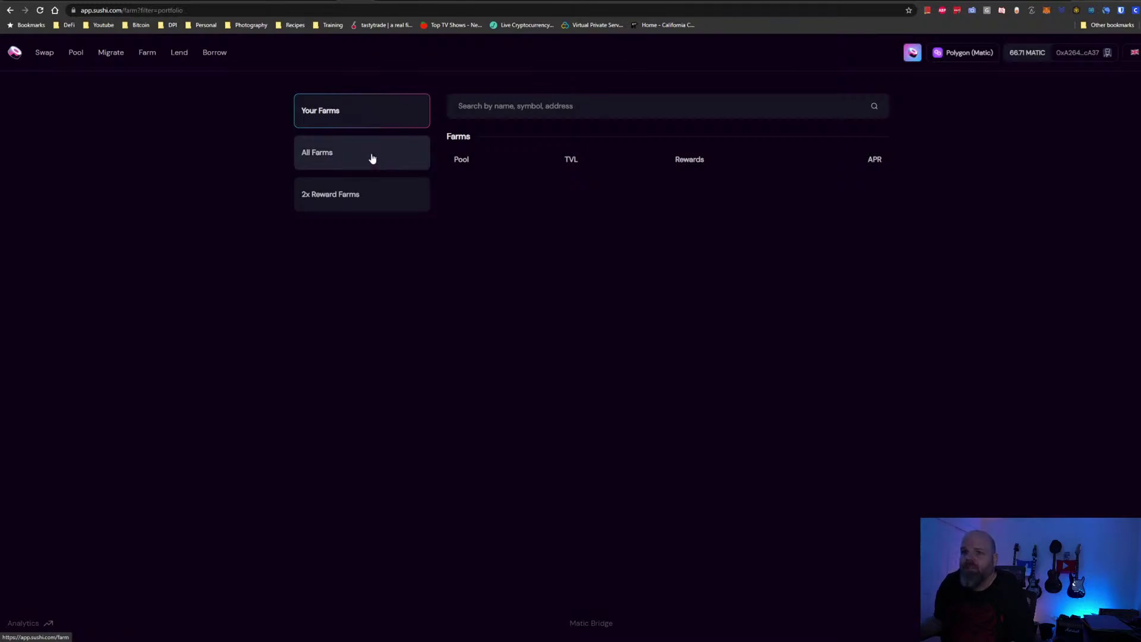
pyautogui.click(16, 630)
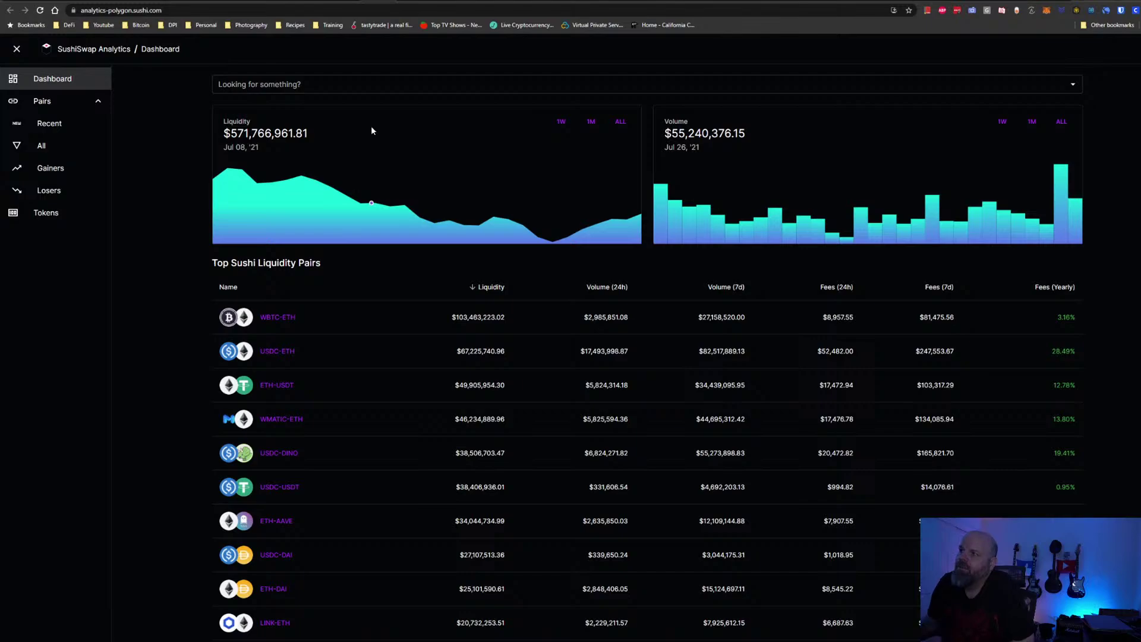
# Look through the asset list in the MetaMask wallet to find the MATIC, USDC and DINO balances
pyautogui.click(1047, 10)
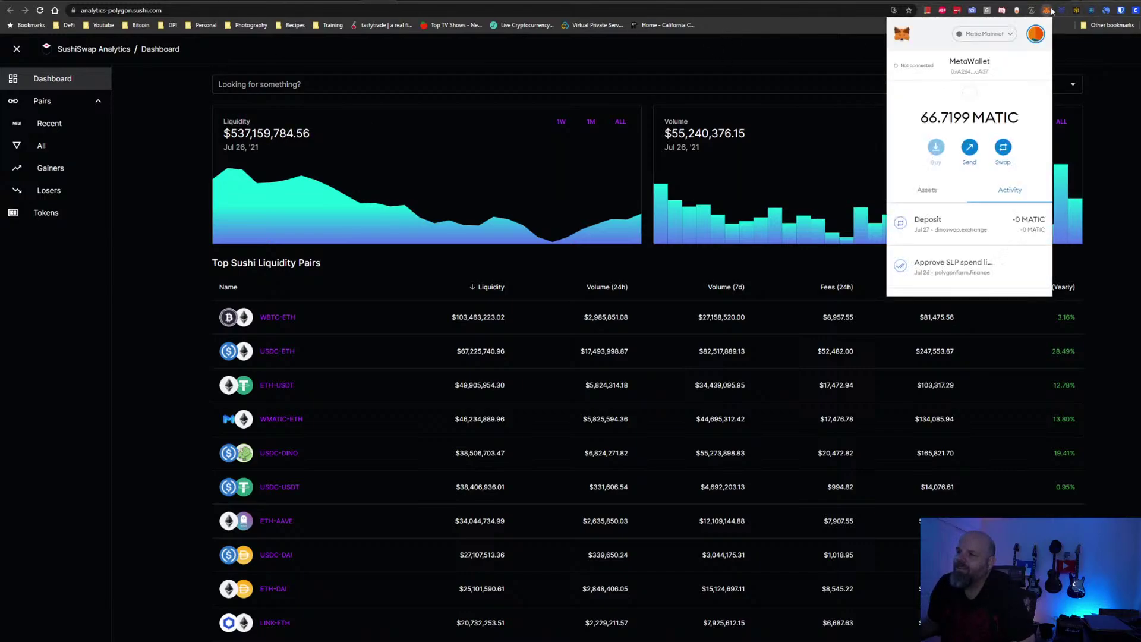
pyautogui.click(928, 190)
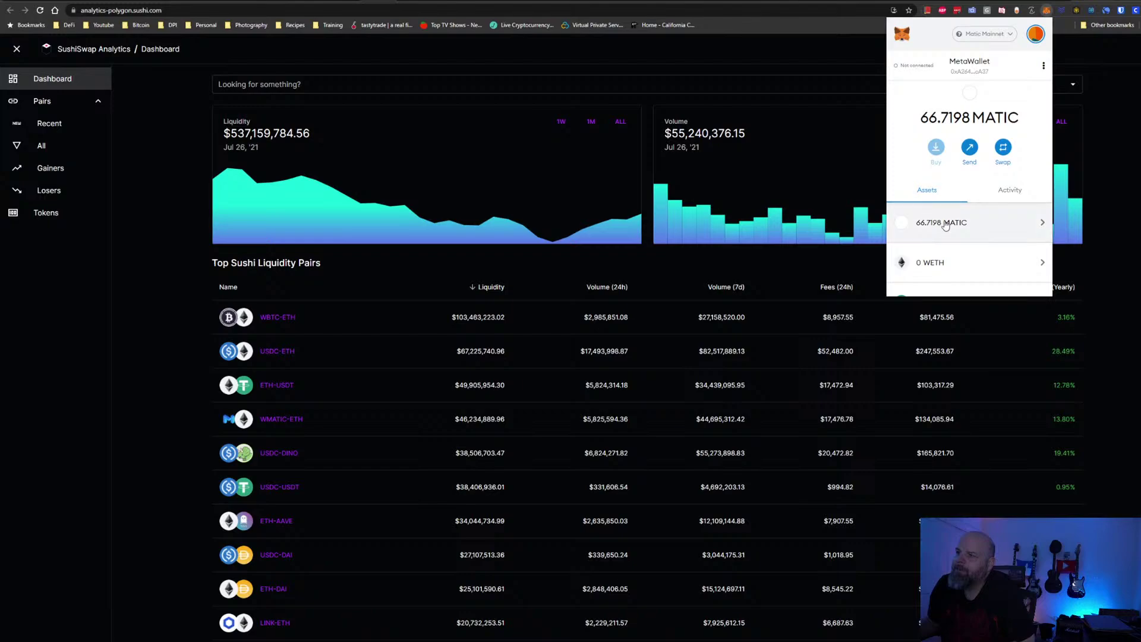
pyautogui.scroll(-2, 946, 226)
pyautogui.scroll(-5, 946, 225)
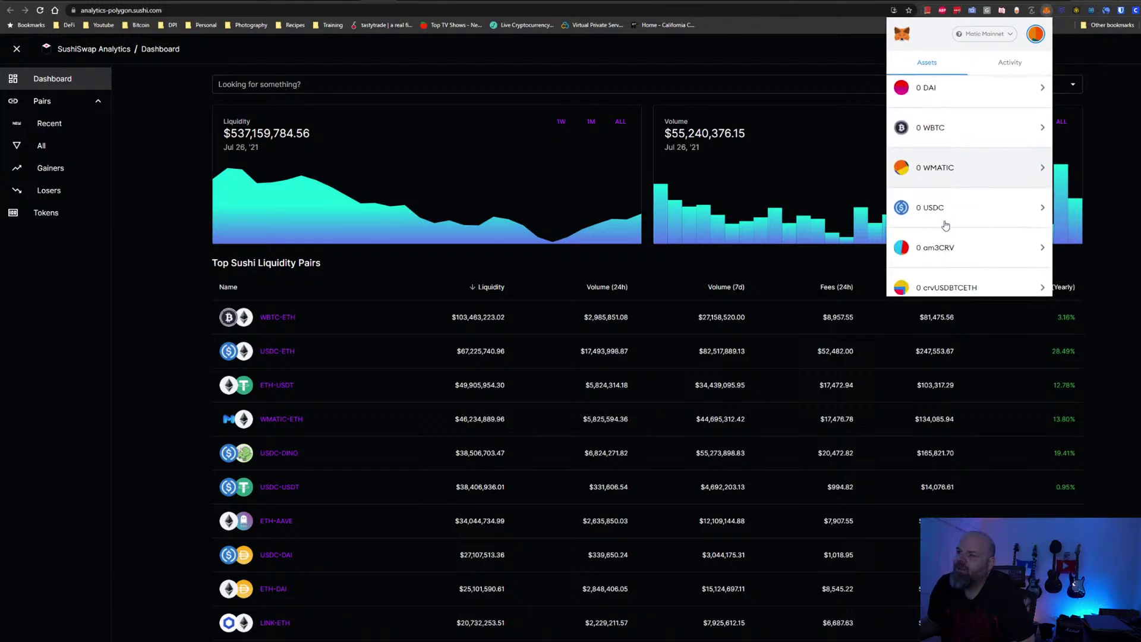
pyautogui.scroll(-5, 945, 226)
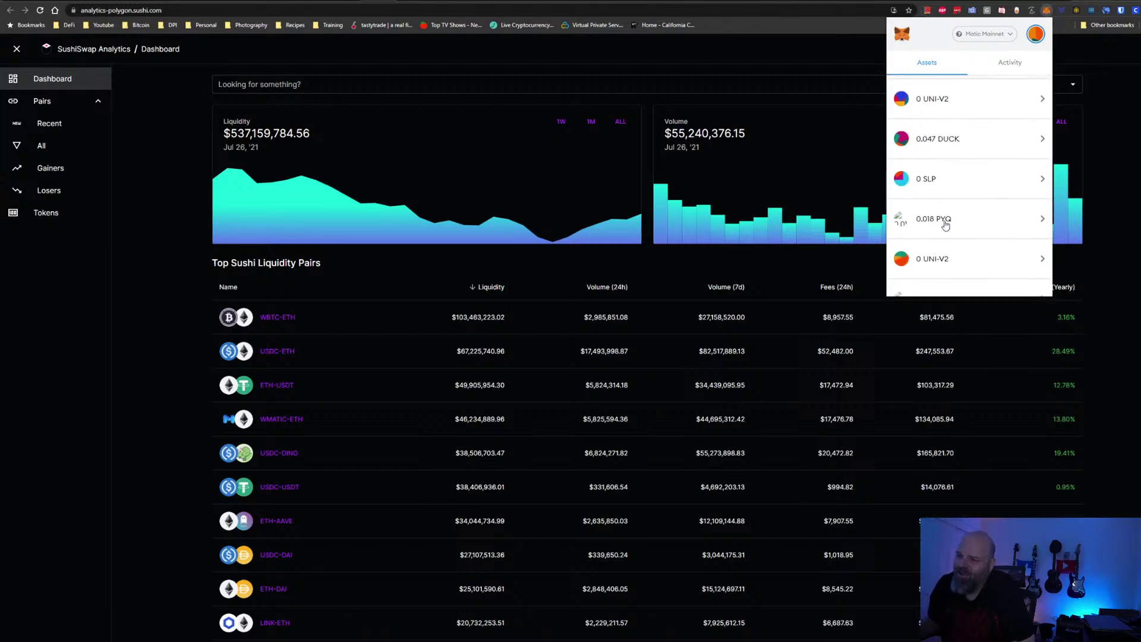
pyautogui.rightClick(945, 224)
pyautogui.scroll(8, 945, 223)
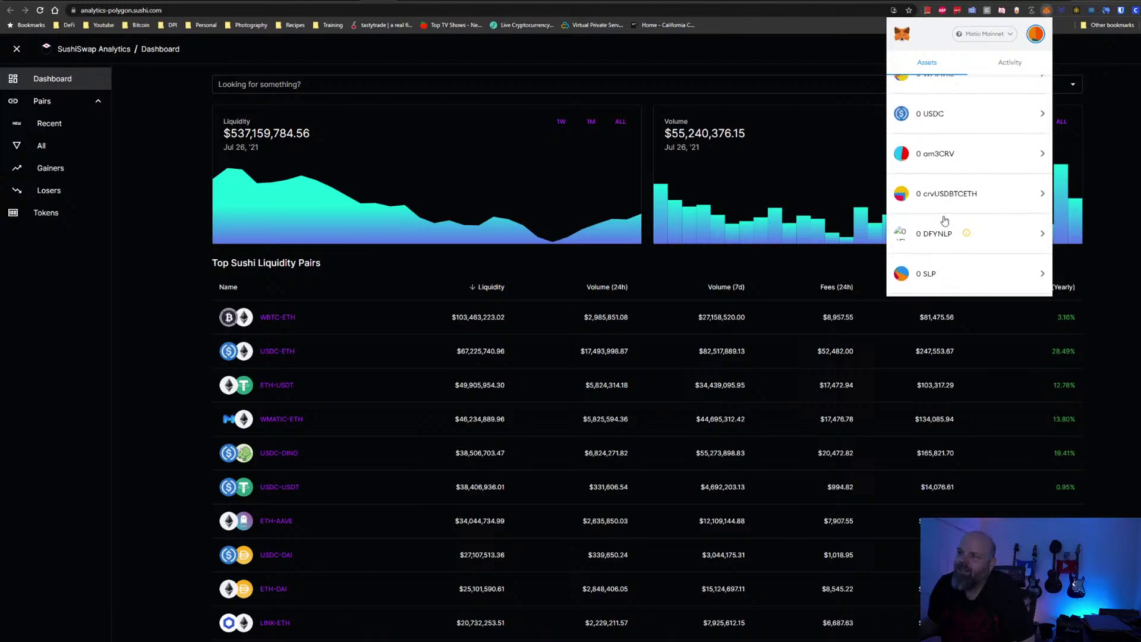
pyautogui.scroll(5, 945, 220)
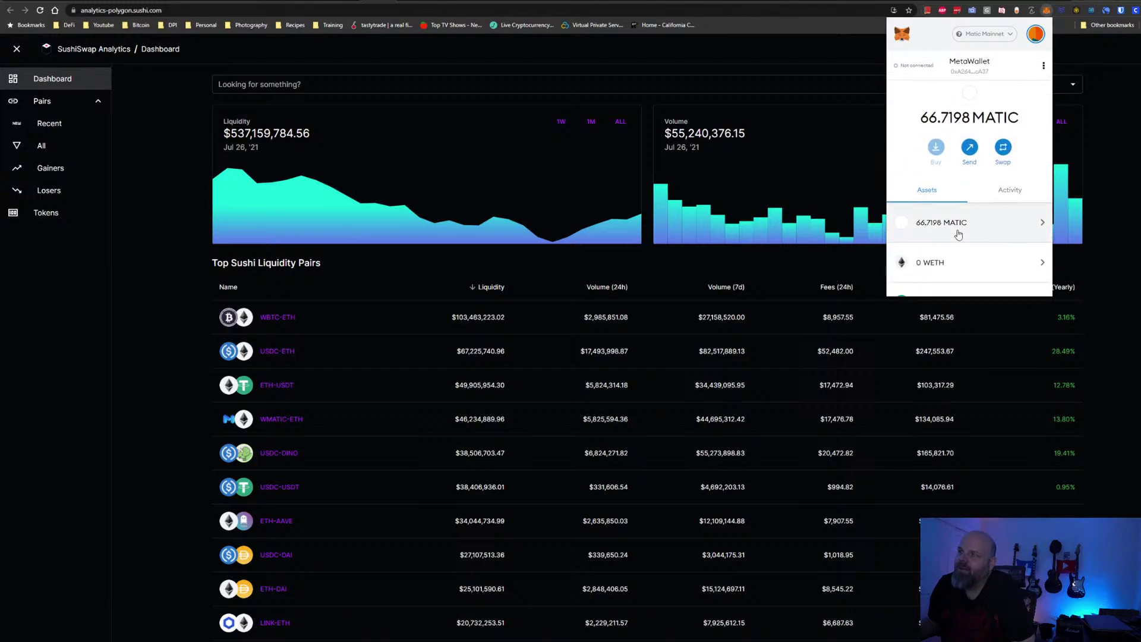
pyautogui.scroll(-5, 954, 208)
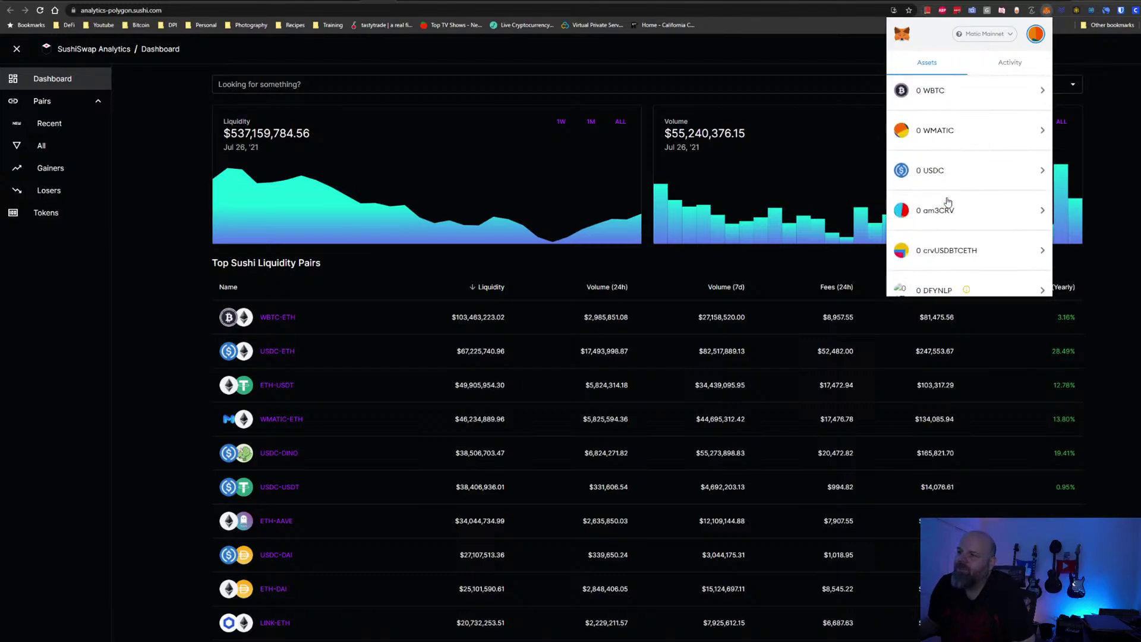
pyautogui.scroll(-5, 948, 202)
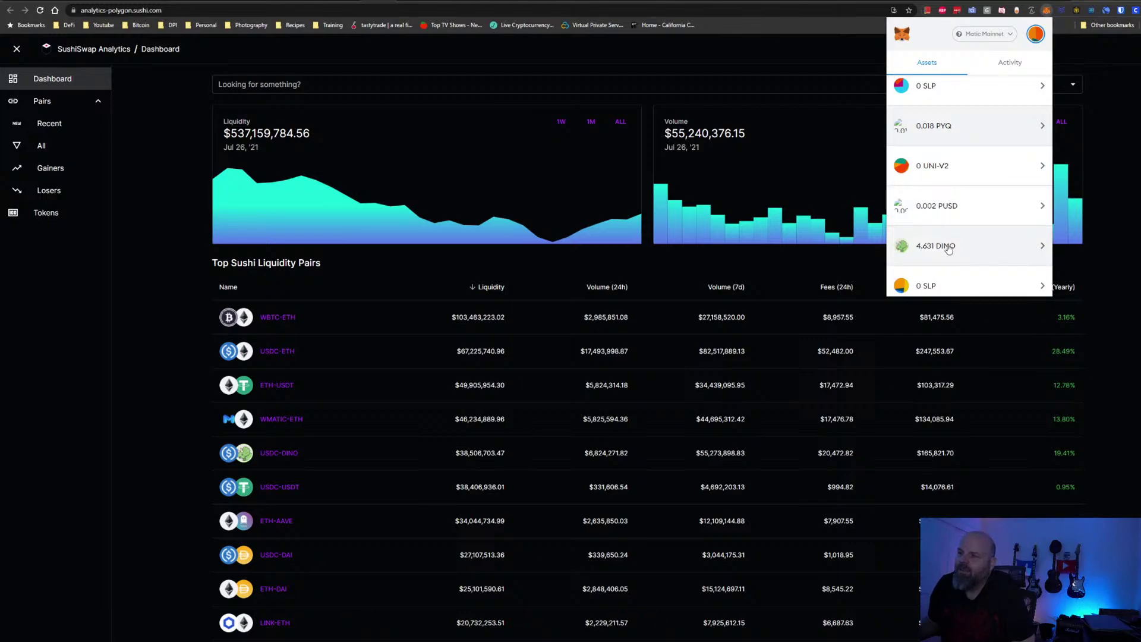
pyautogui.scroll(10, 949, 249)
pyautogui.scroll(2, 949, 248)
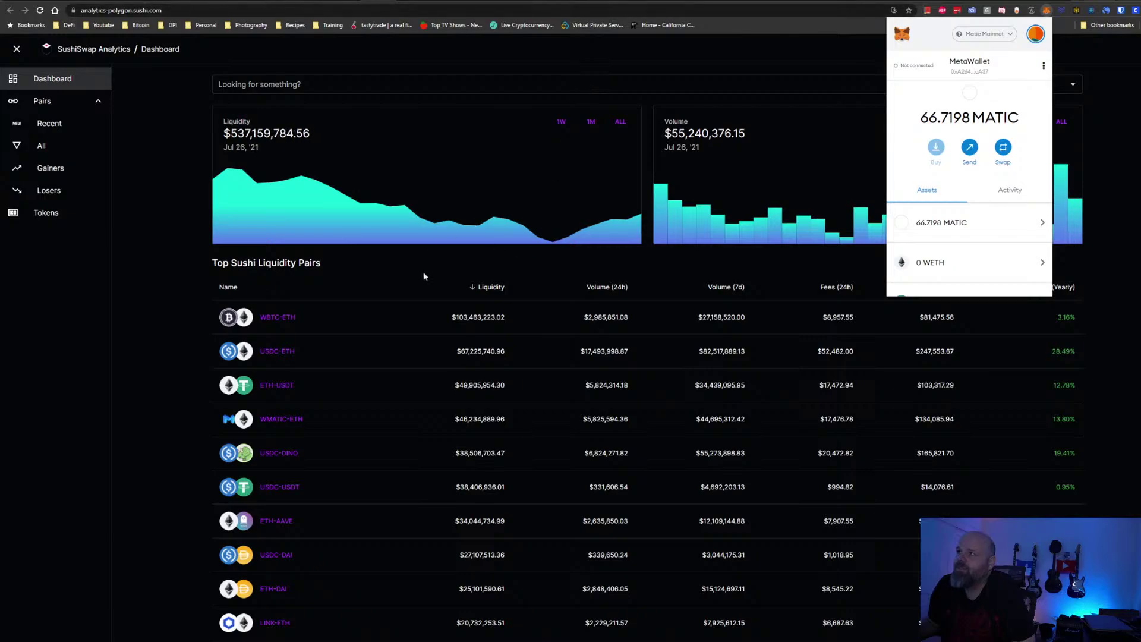
pyautogui.moveTo(132, 641)
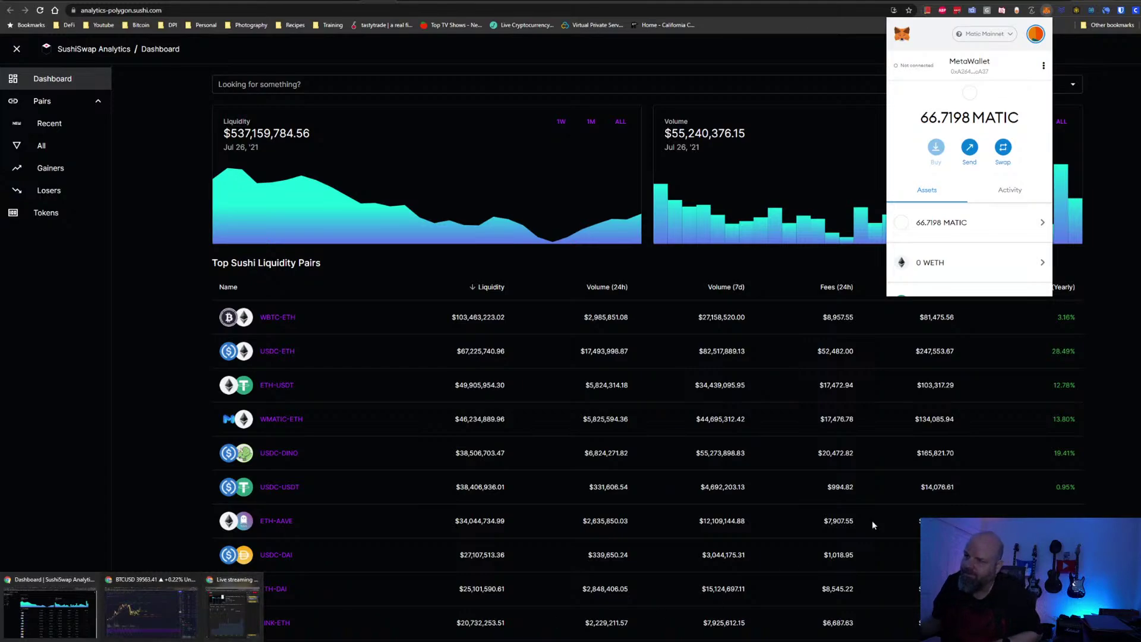
pyautogui.scroll(-5, 983, 283)
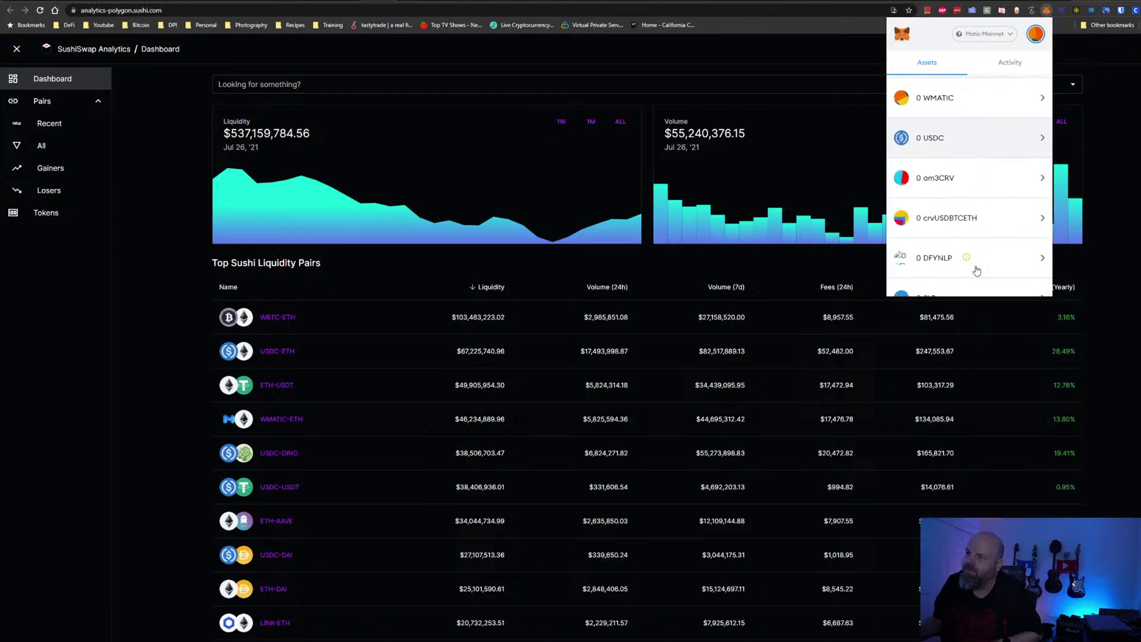
pyautogui.scroll(6, 976, 271)
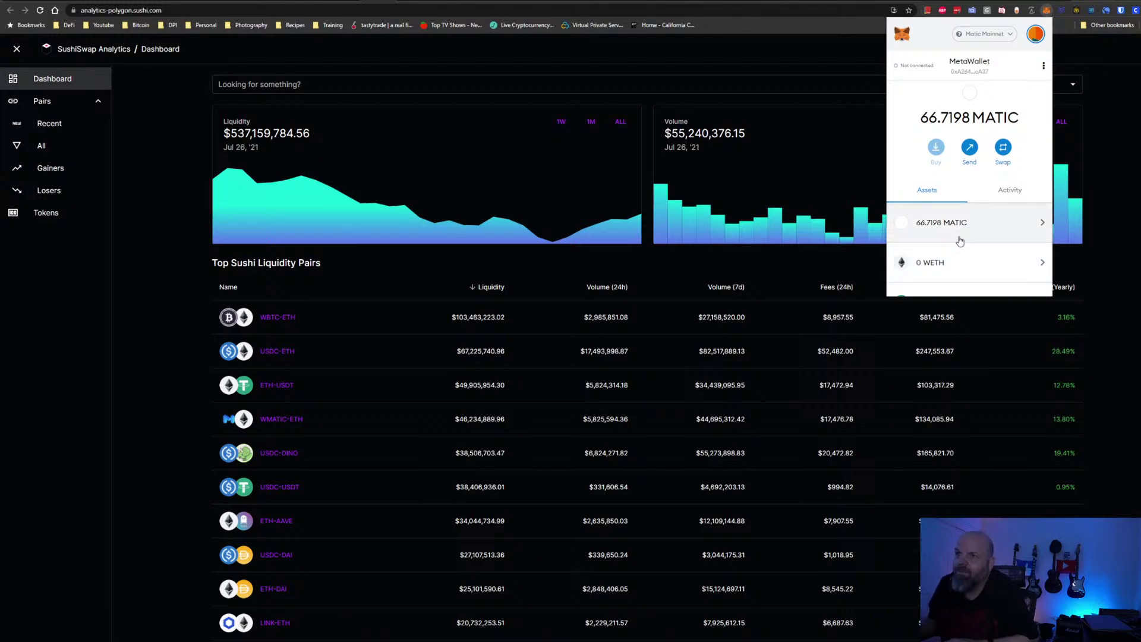
# Return to DinoSwap and choose USDC as the token to receive for MATIC in its exchange
pyautogui.click(445, 2)
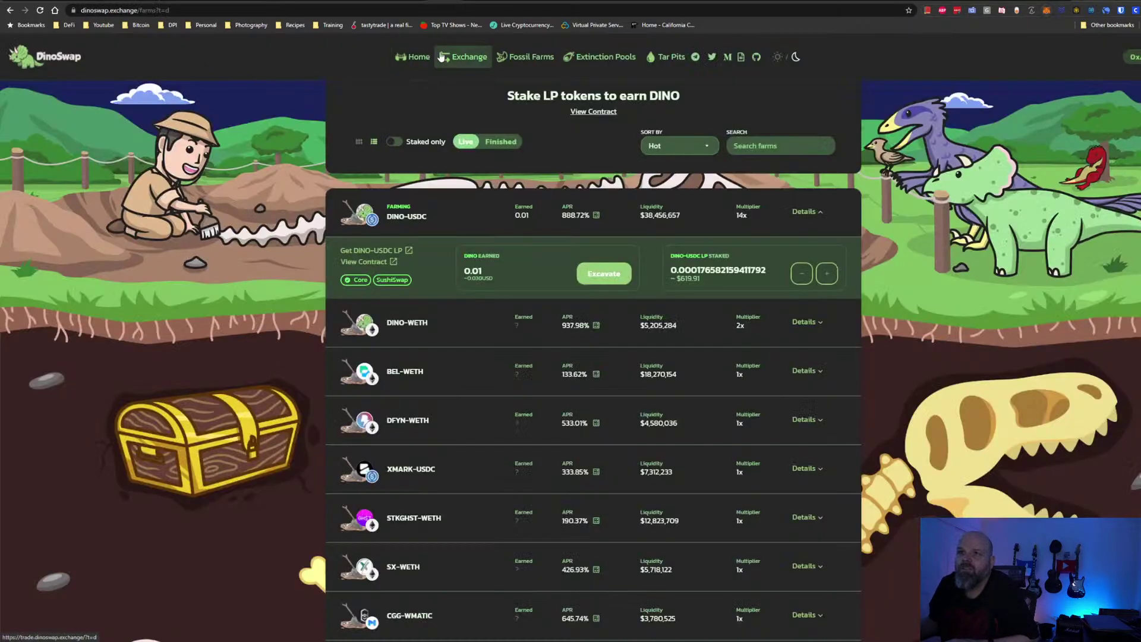
pyautogui.click(475, 58)
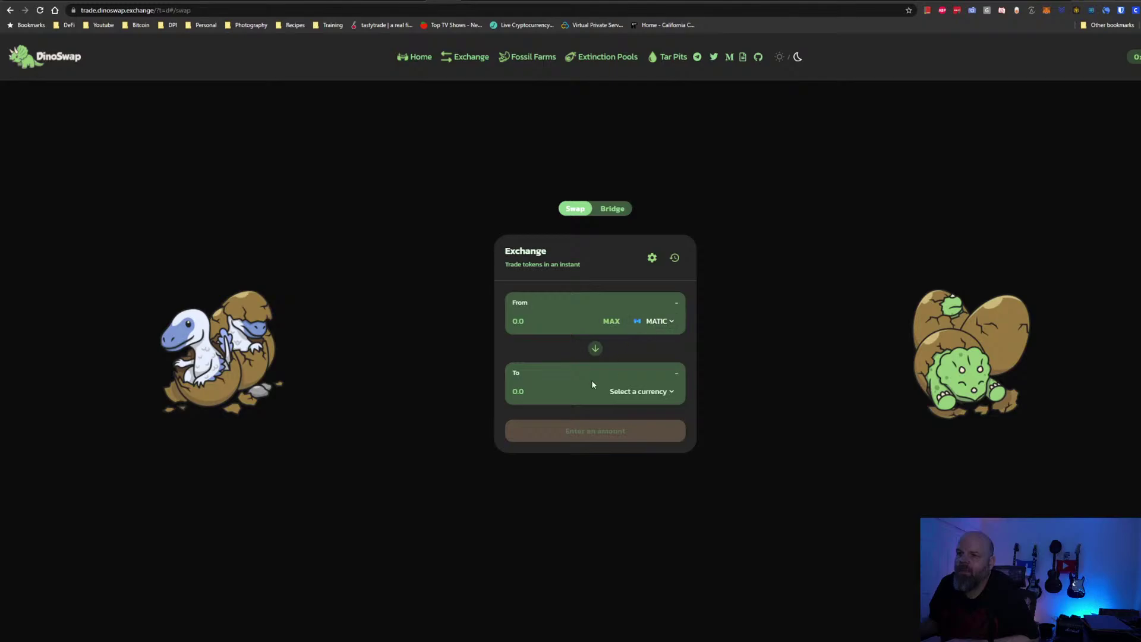
pyautogui.click(615, 395)
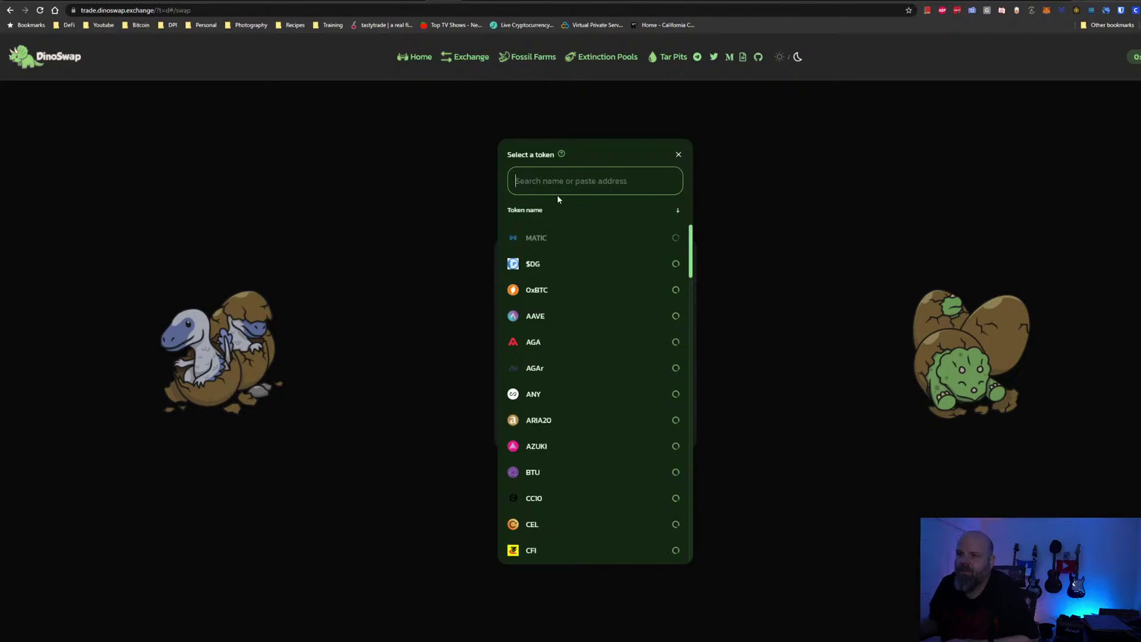
pyautogui.write('usd')
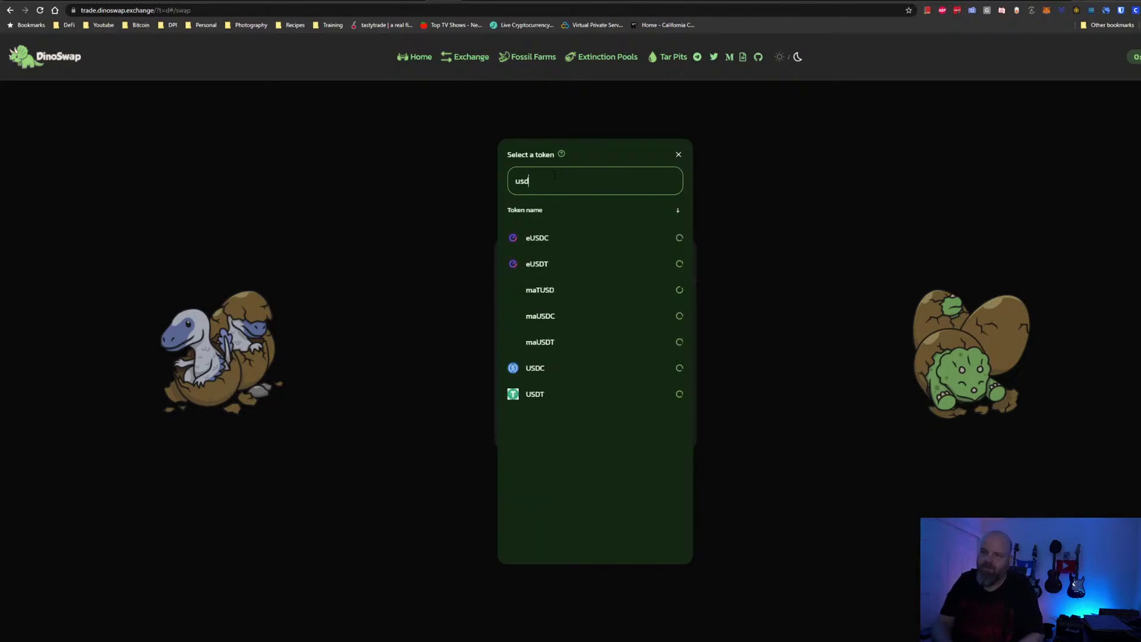
pyautogui.write('c')
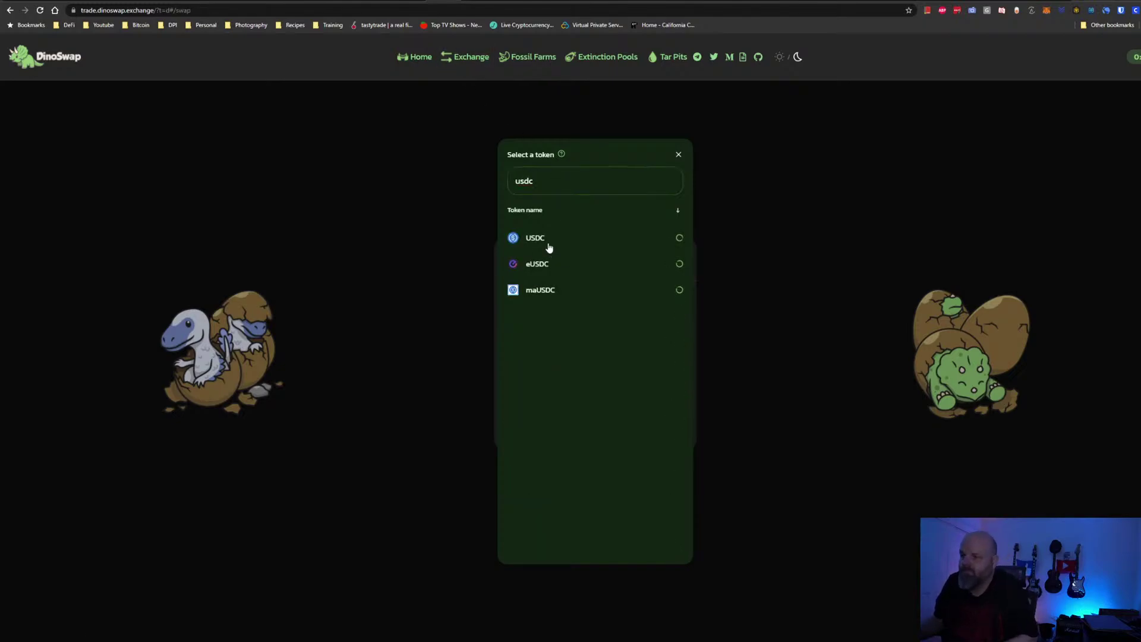
pyautogui.click(548, 241)
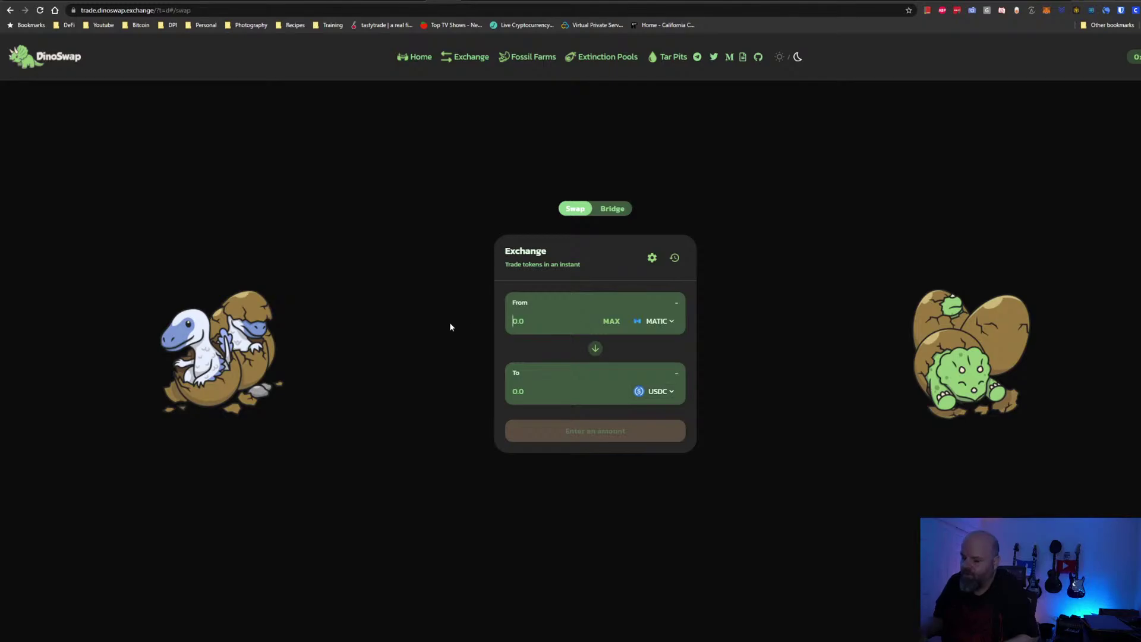
# Swap 40 MATIC for USDC, confirm the transaction in MetaMask and check the wallet for it
pyautogui.write('40')
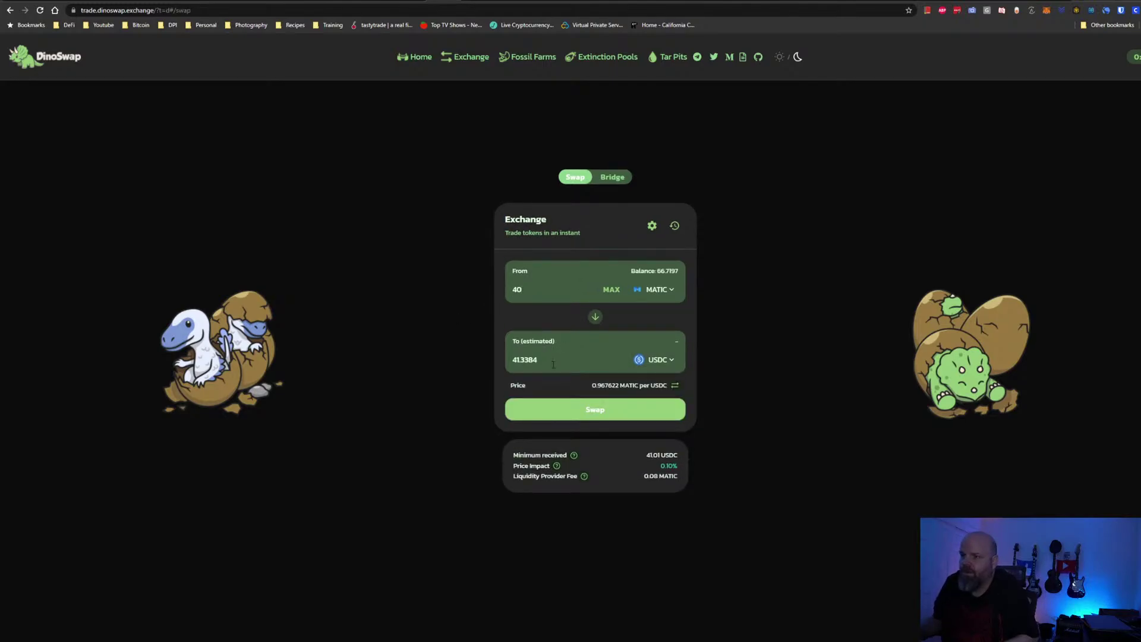
pyautogui.click(602, 409)
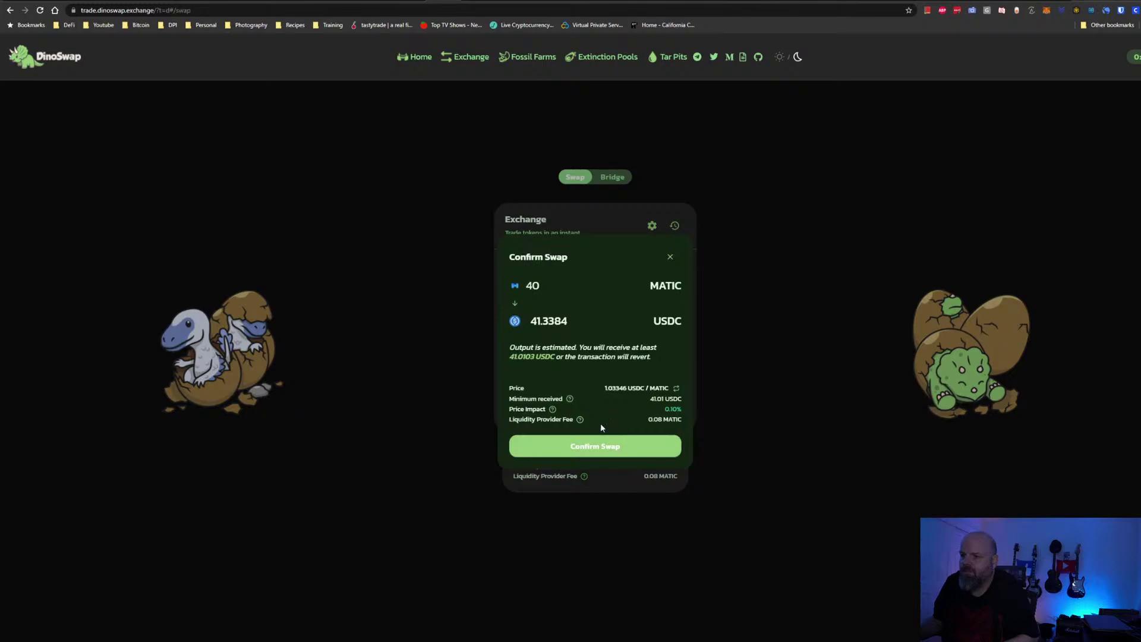
pyautogui.click(591, 445)
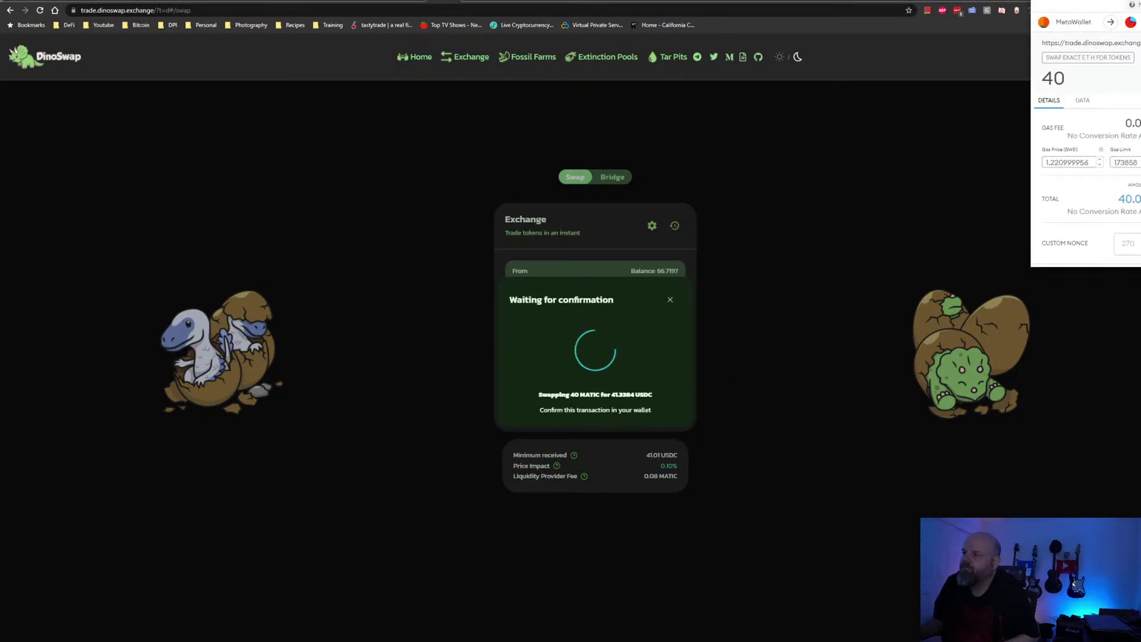
pyautogui.scroll(-1, 1087, 148)
pyautogui.click(1126, 250)
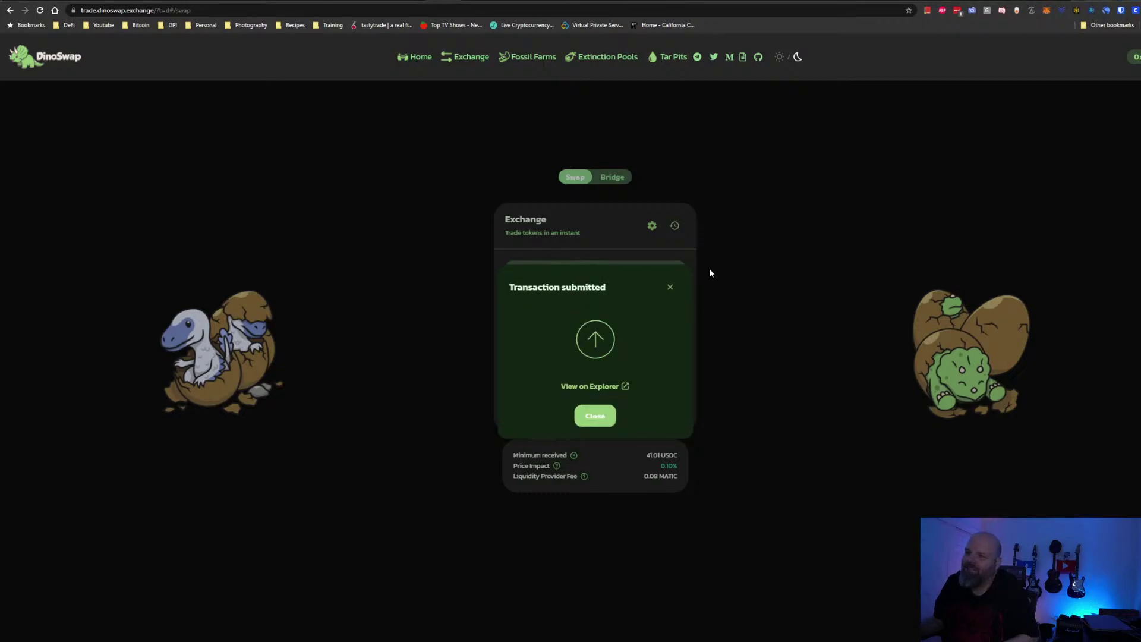
pyautogui.click(595, 415)
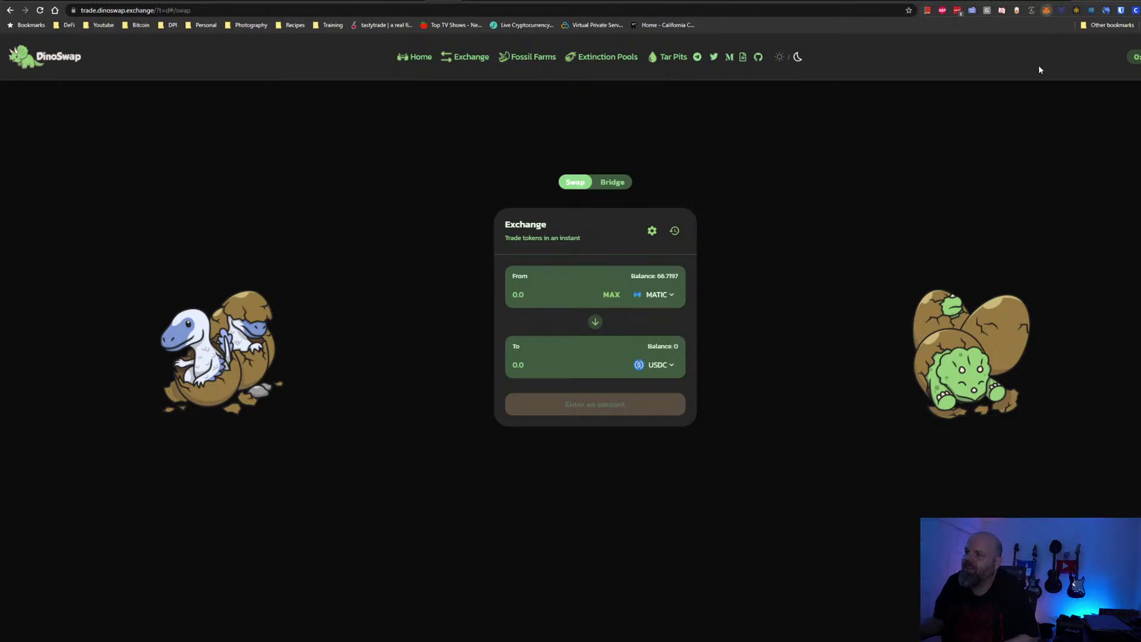
pyautogui.click(1047, 10)
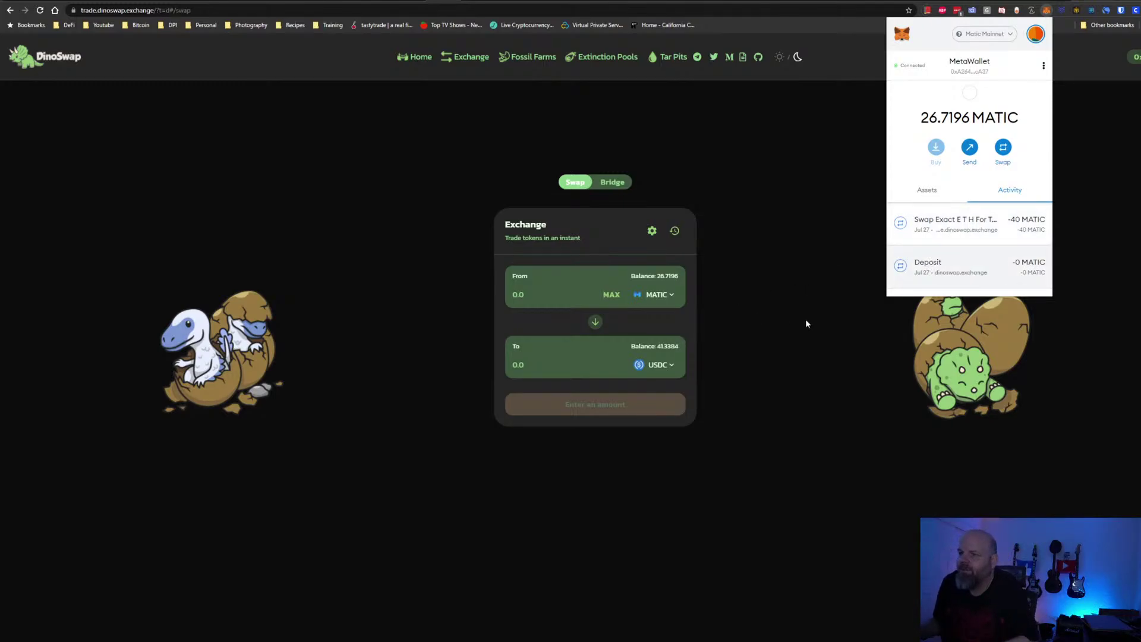
# Choose DINO as the token to receive and set the amount to swap to 22 MATIC
pyautogui.click(647, 364)
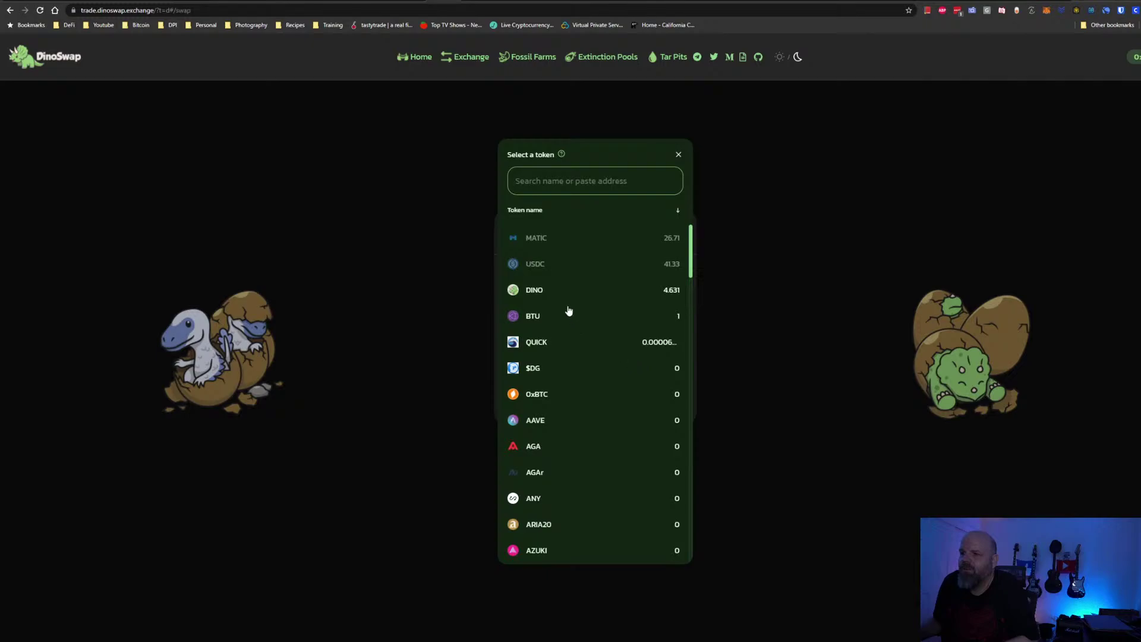
pyautogui.click(526, 295)
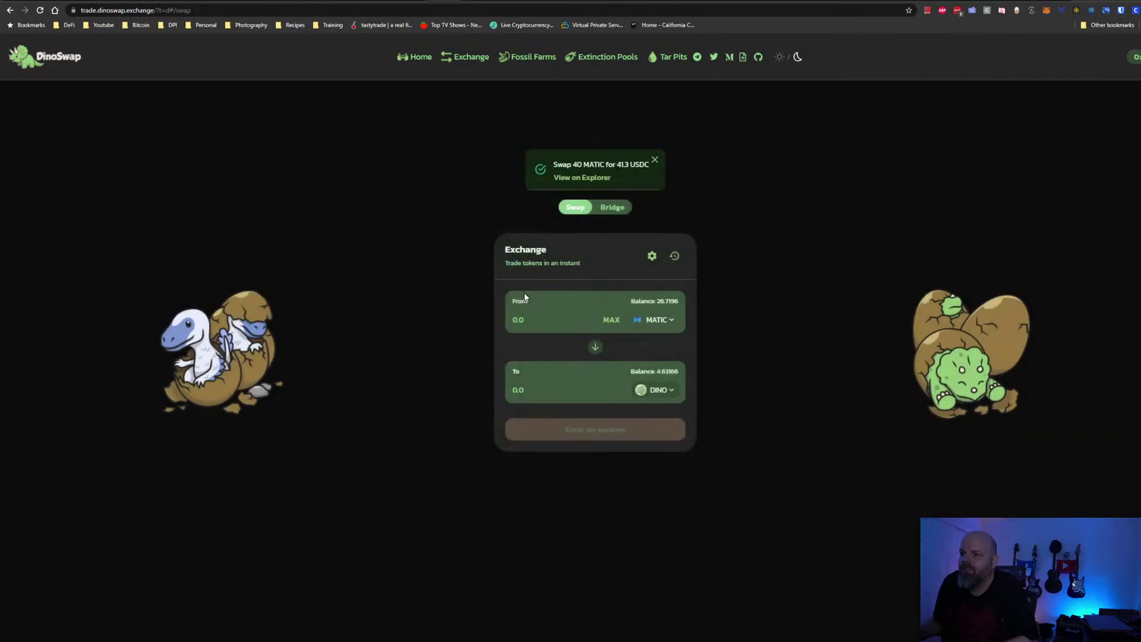
pyautogui.click(613, 320)
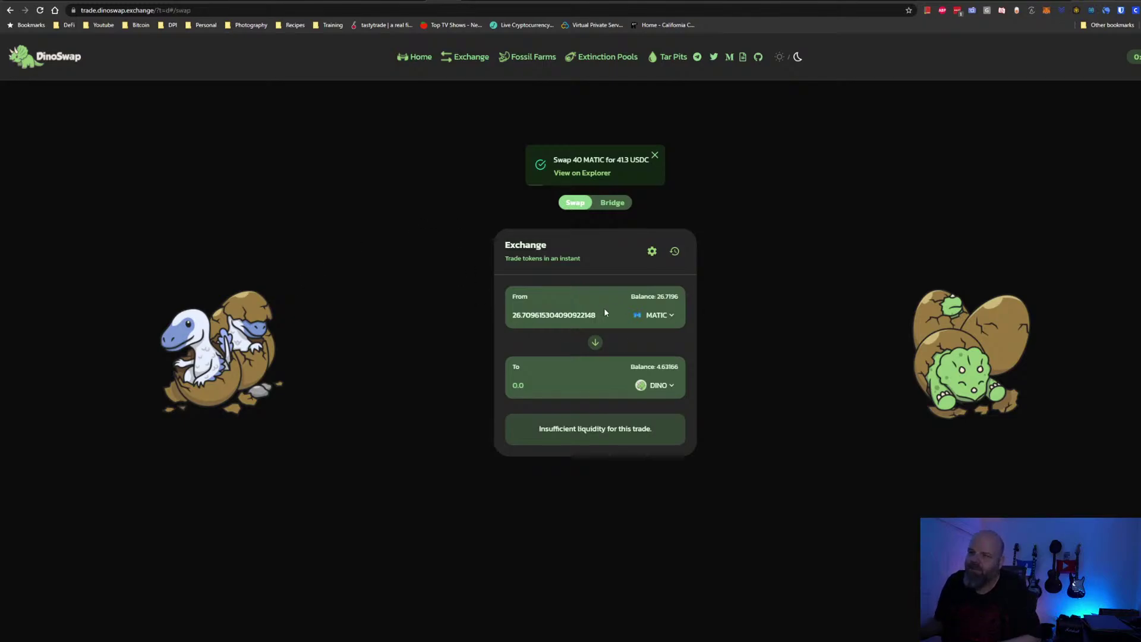
pyautogui.moveTo(604, 307); pyautogui.dragTo(500, 307)
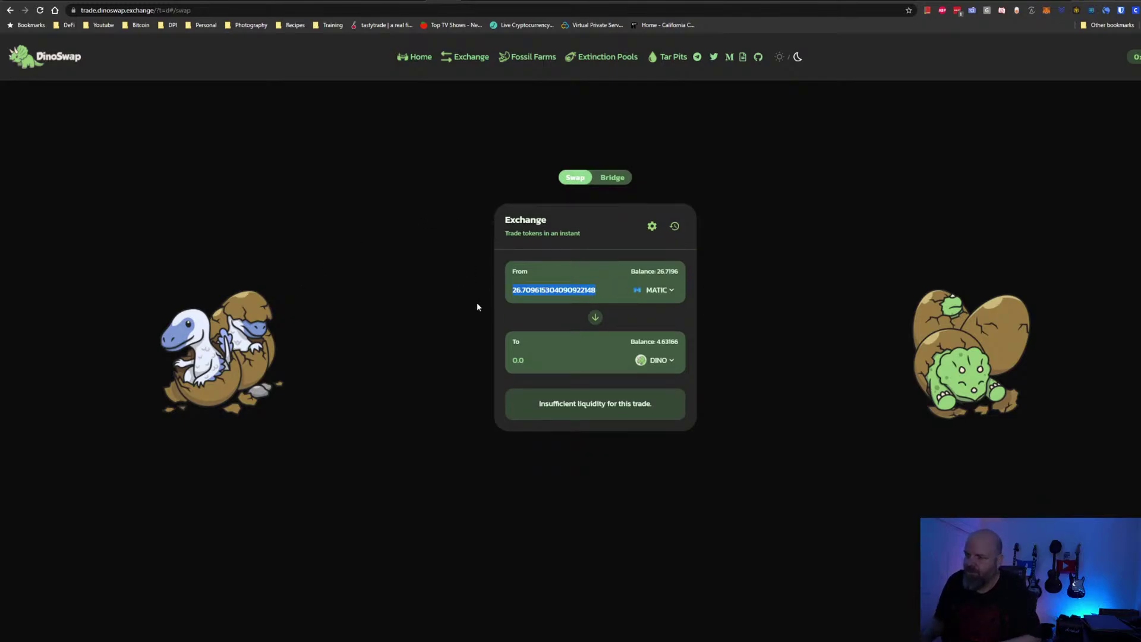
pyautogui.write('2')
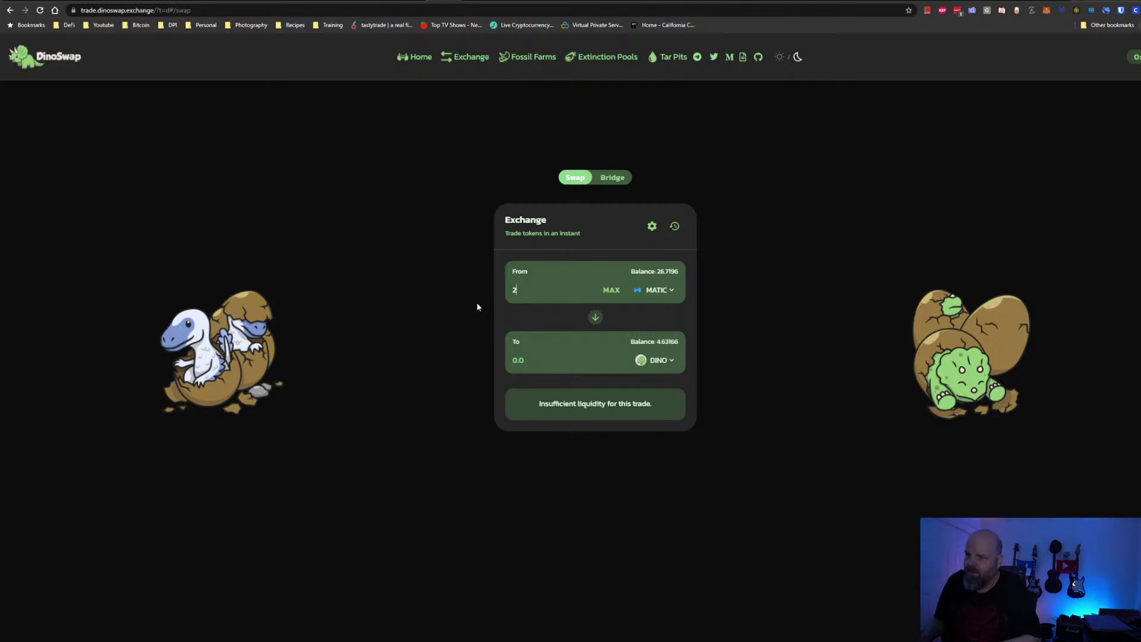
pyautogui.write('5')
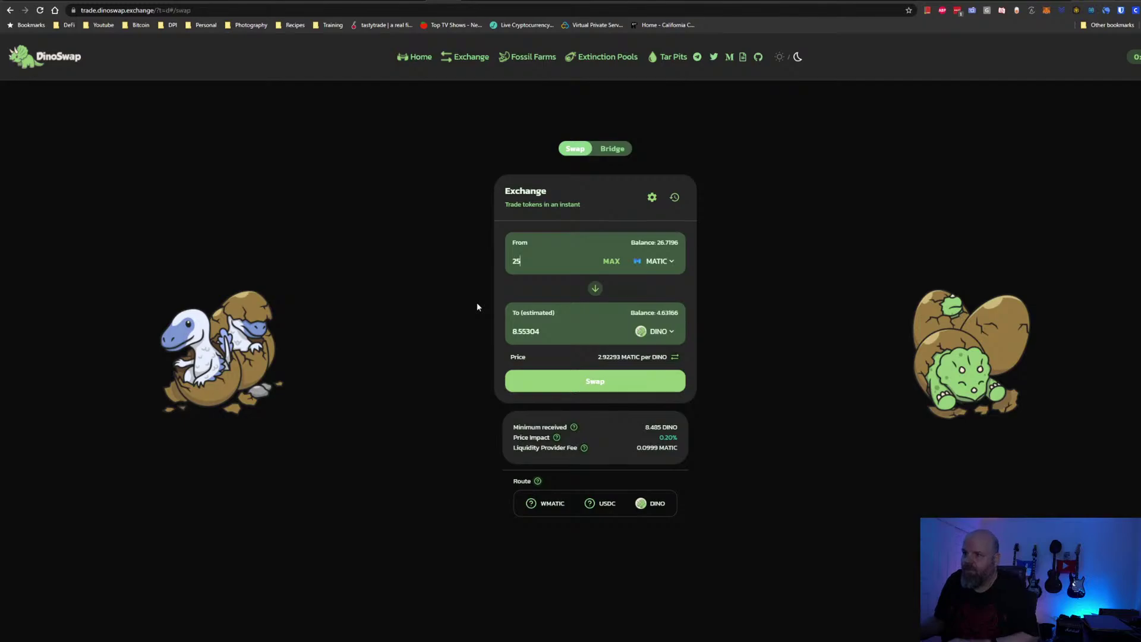
pyautogui.press('BackSpace')
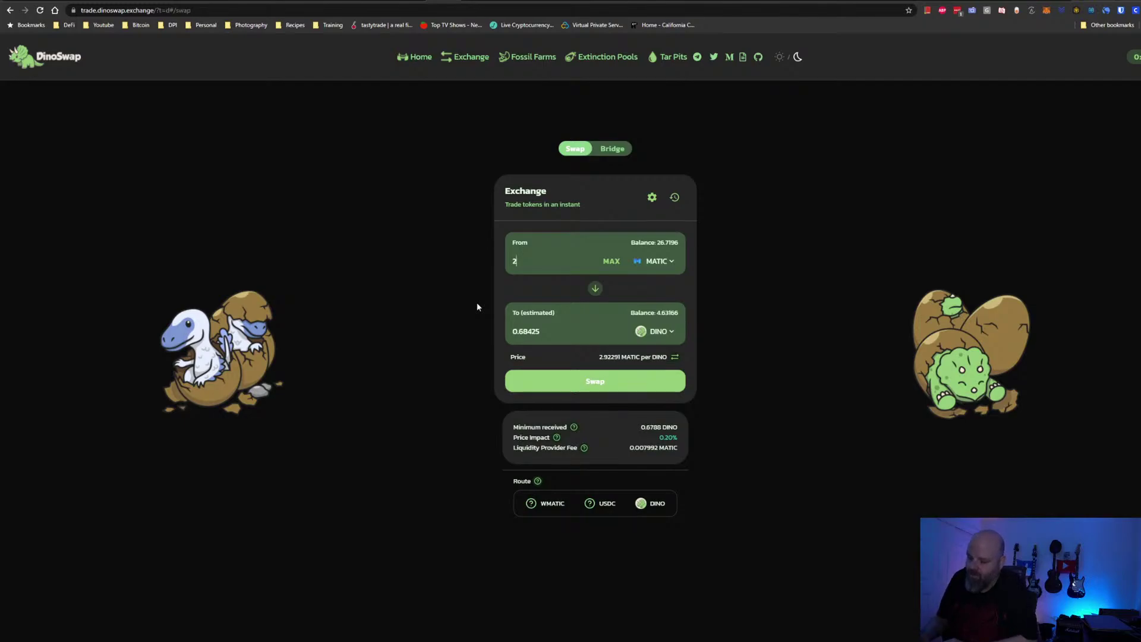
pyautogui.write('2')
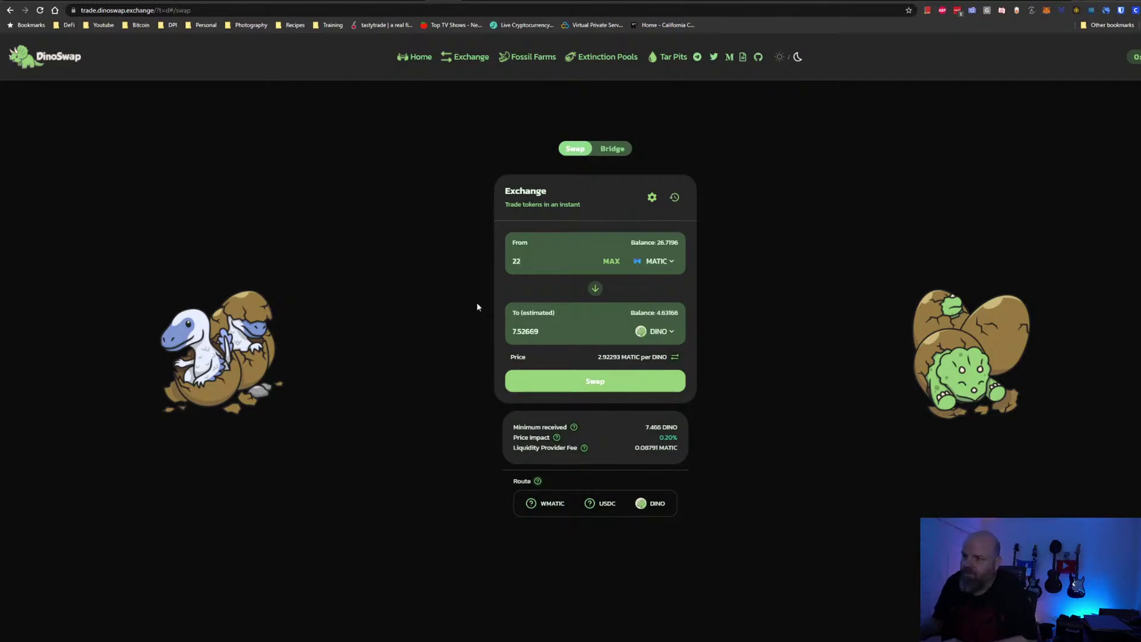
# Submit the swap of 22 MATIC for DINO and confirm the transaction in MetaMask
pyautogui.click(593, 386)
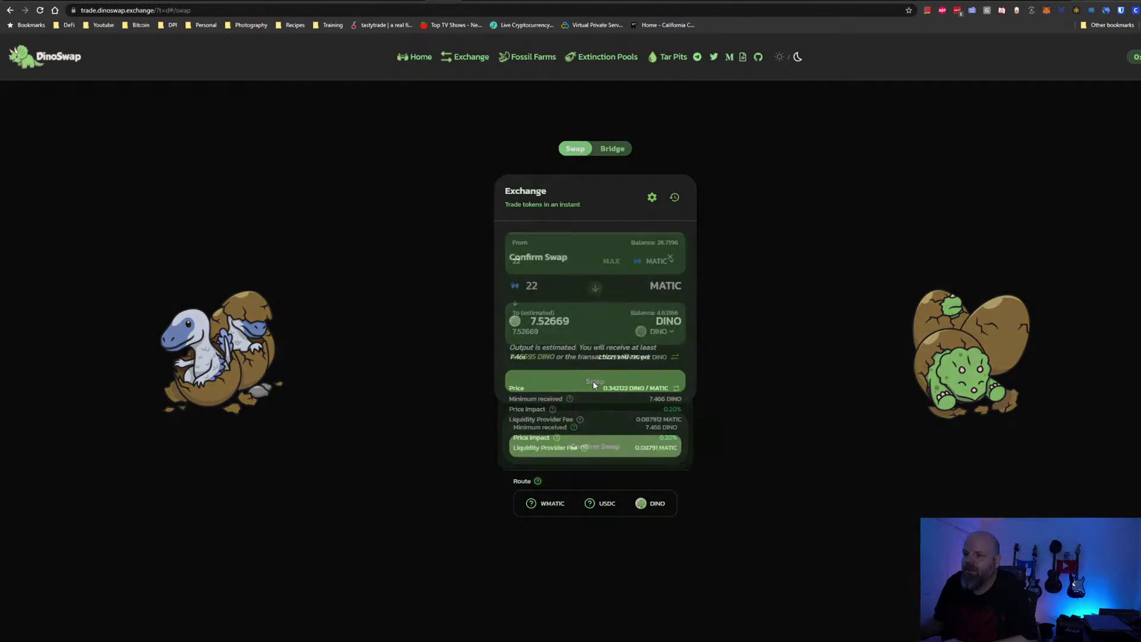
pyautogui.click(591, 443)
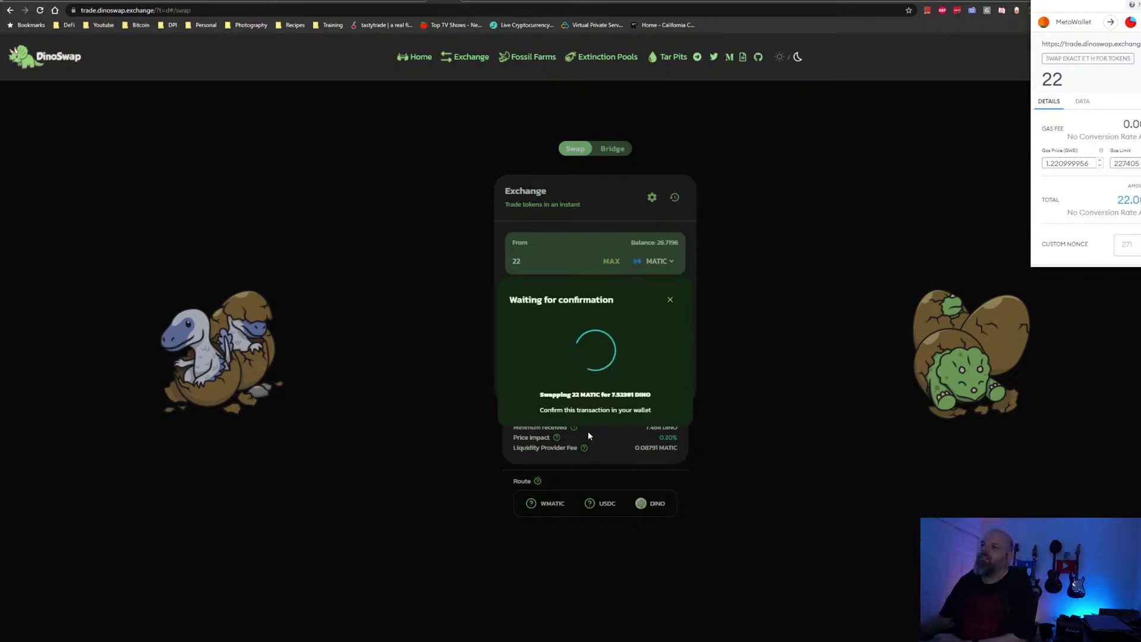
pyautogui.scroll(-1, 1094, 193)
pyautogui.scroll(-1, 1094, 195)
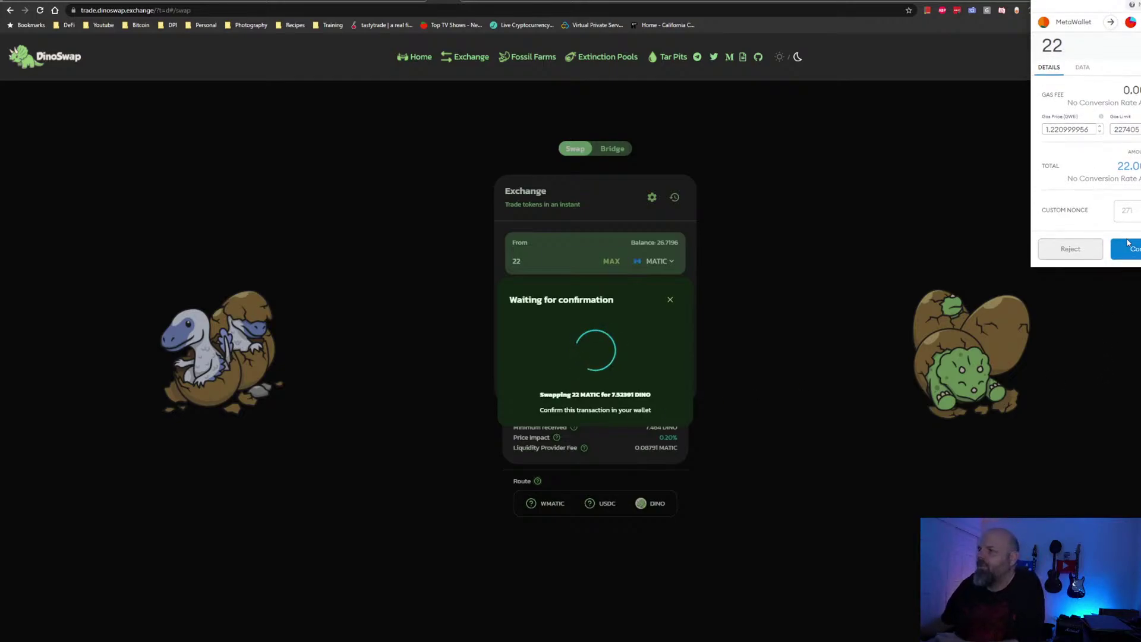
pyautogui.click(1125, 247)
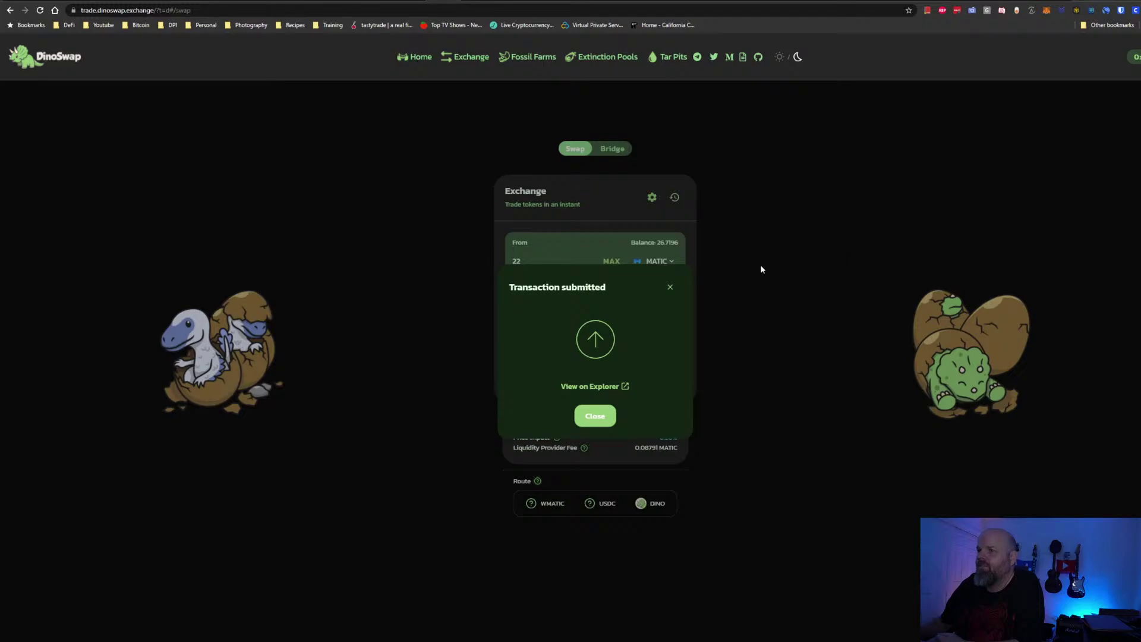
pyautogui.click(588, 415)
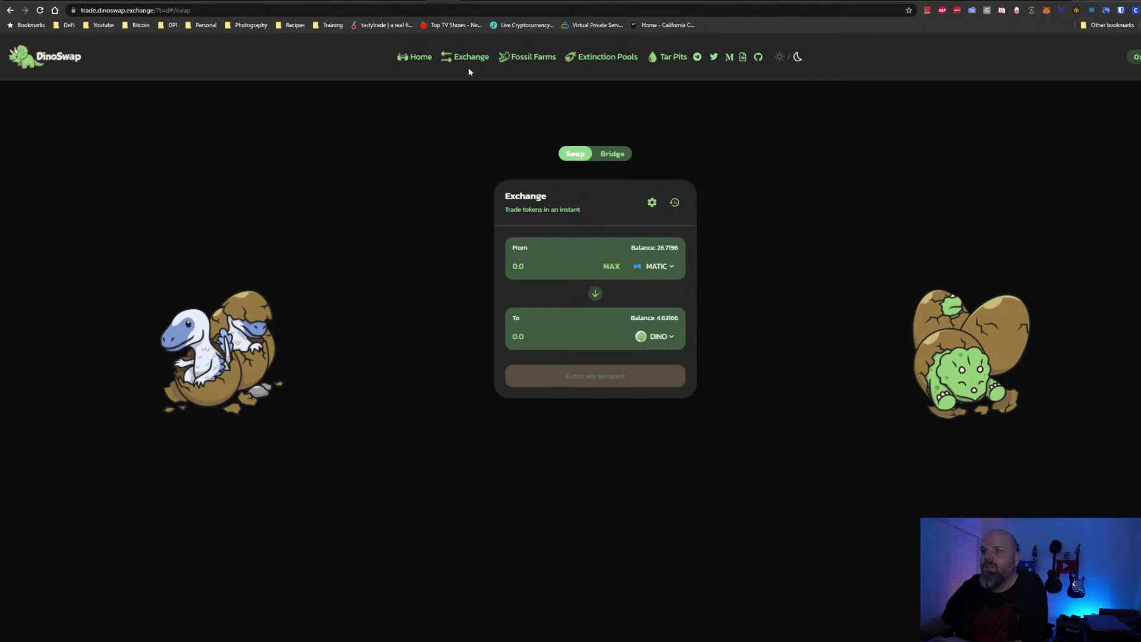
# Open SushiSwap's add-liquidity page from the DINO-USDC fossil farm and try the maximum USDC and DINO amounts
pyautogui.click(547, 59)
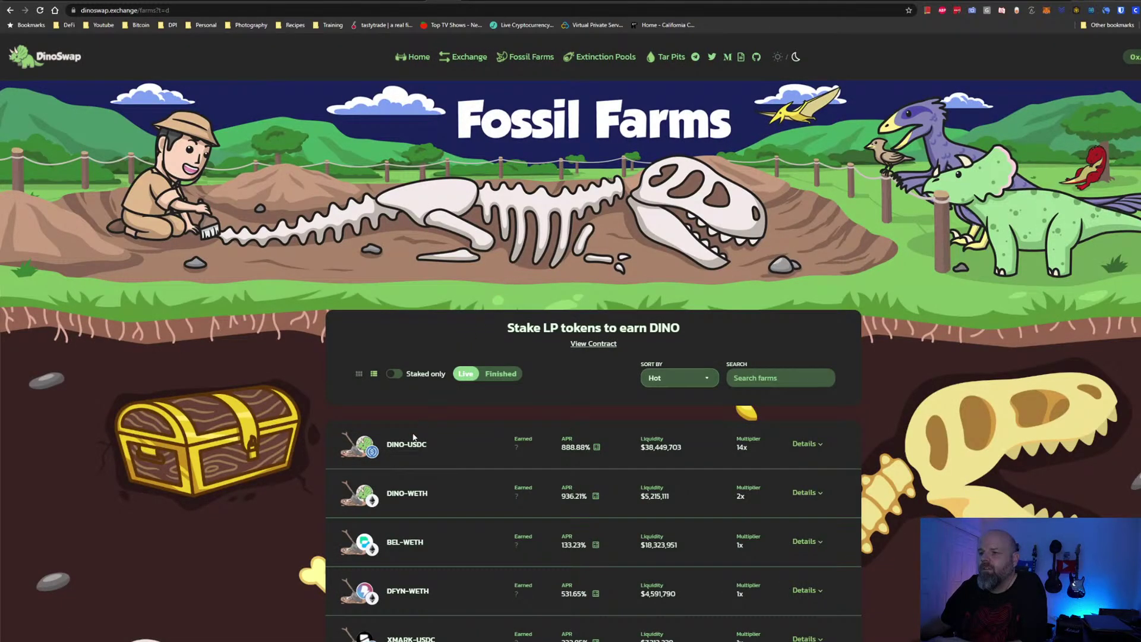
pyautogui.scroll(-2, 415, 438)
pyautogui.click(419, 315)
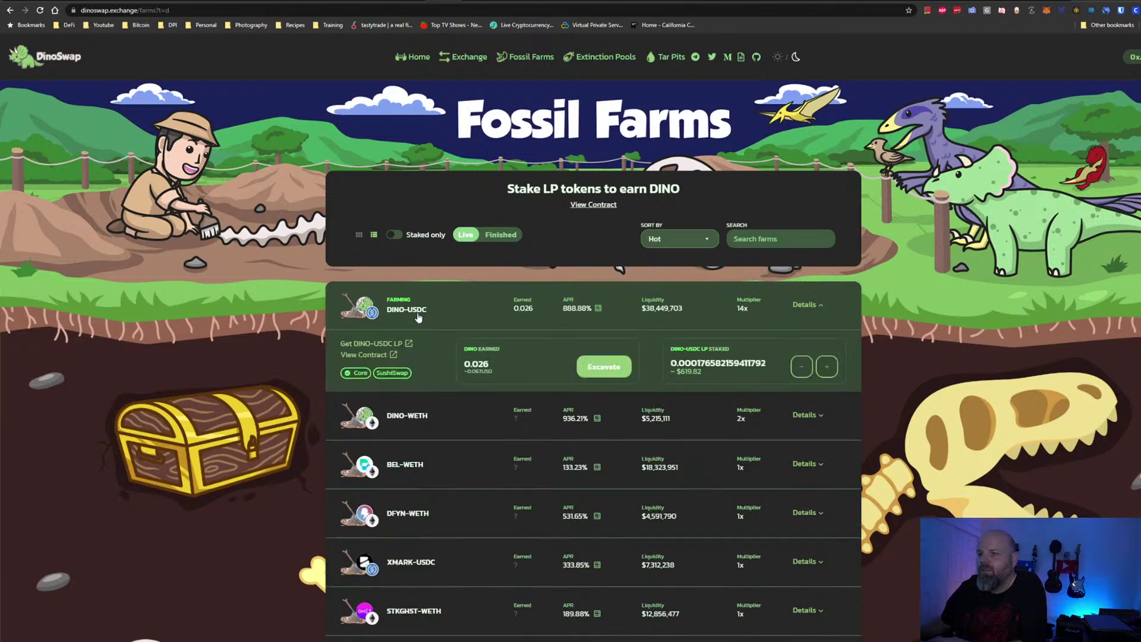
pyautogui.click(373, 345)
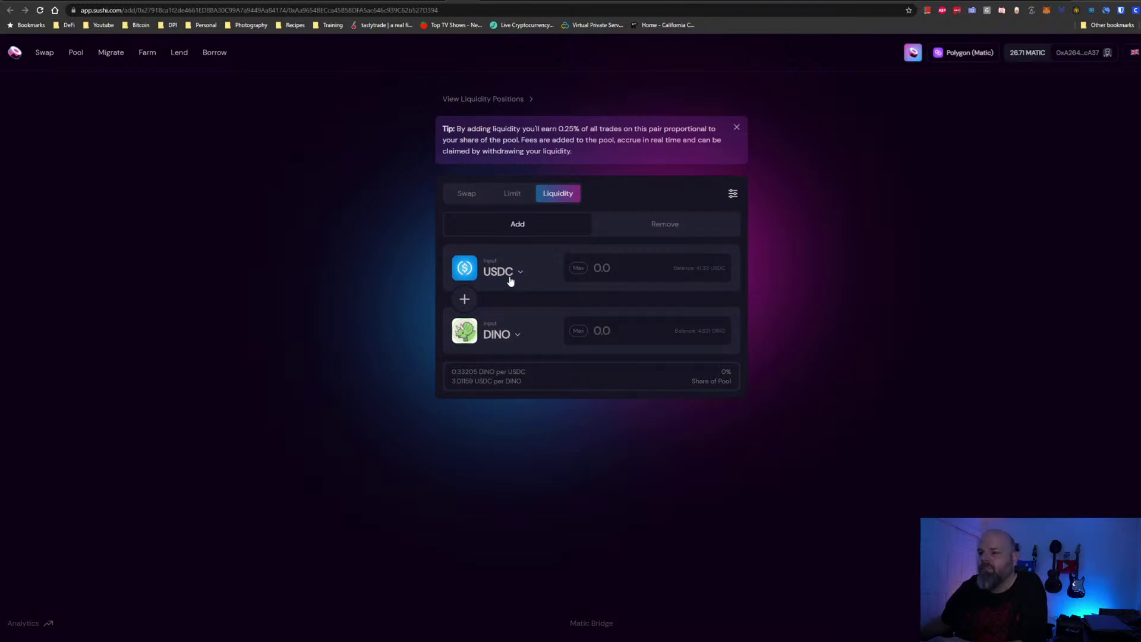
pyautogui.click(577, 268)
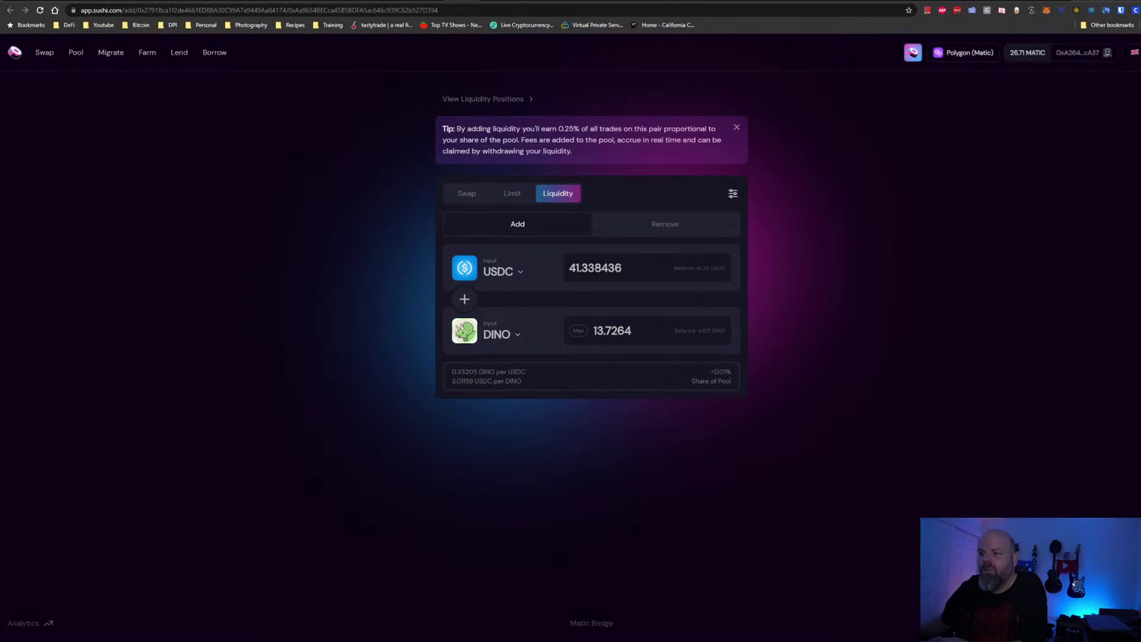
pyautogui.click(579, 331)
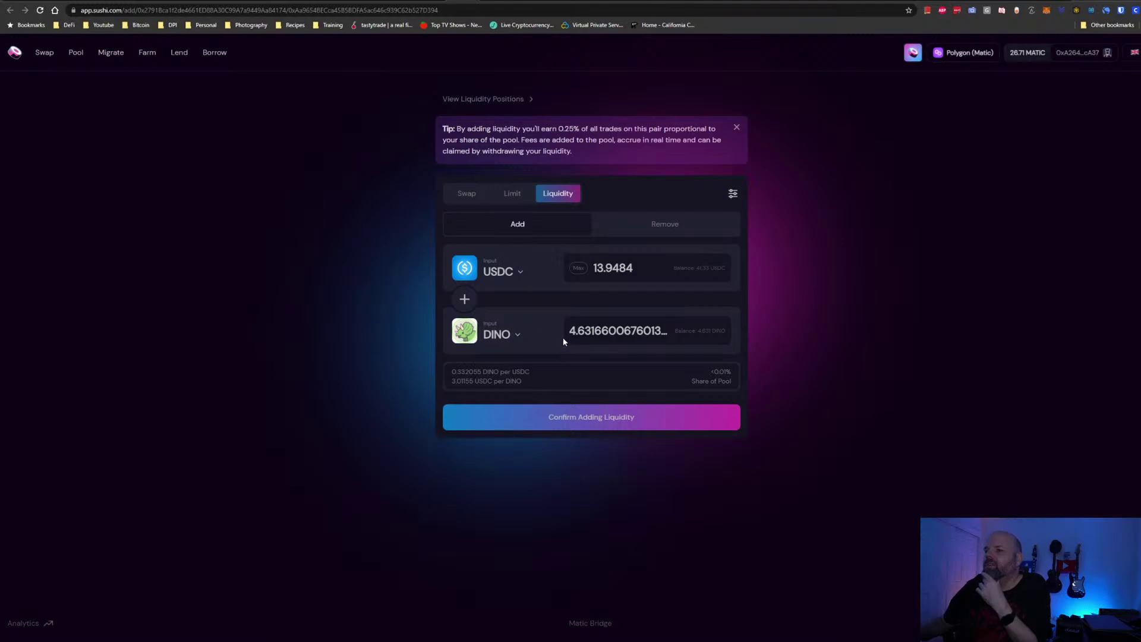
# Swap the full balance of 41.338436 USDC for DINO on SushiSwap and confirm the transaction in MetaMask
pyautogui.click(484, 193)
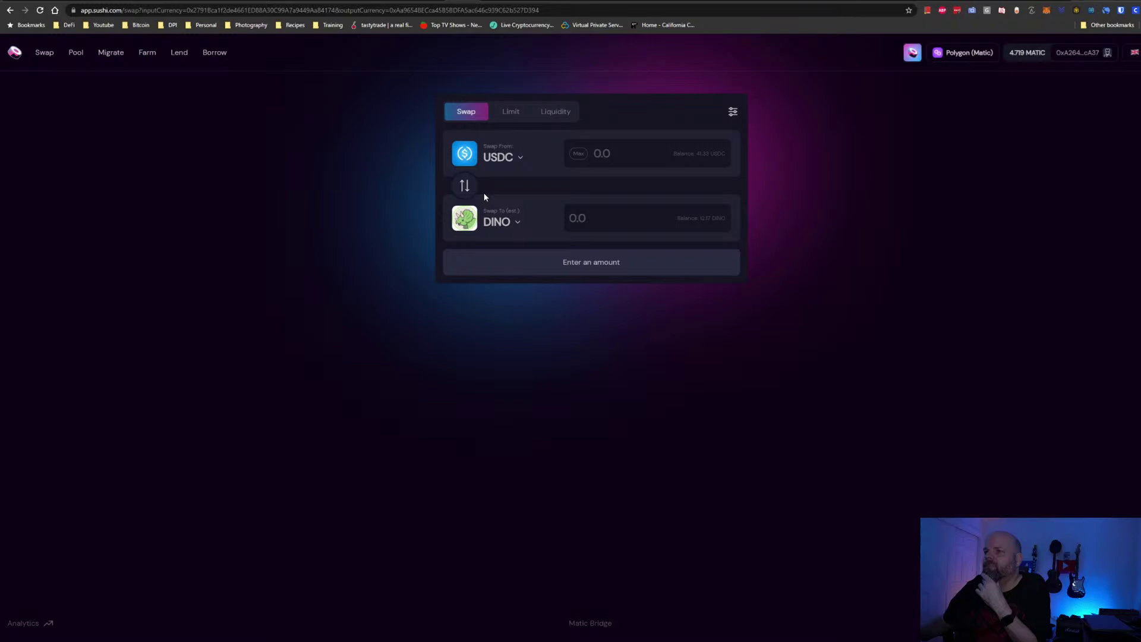
pyautogui.click(577, 154)
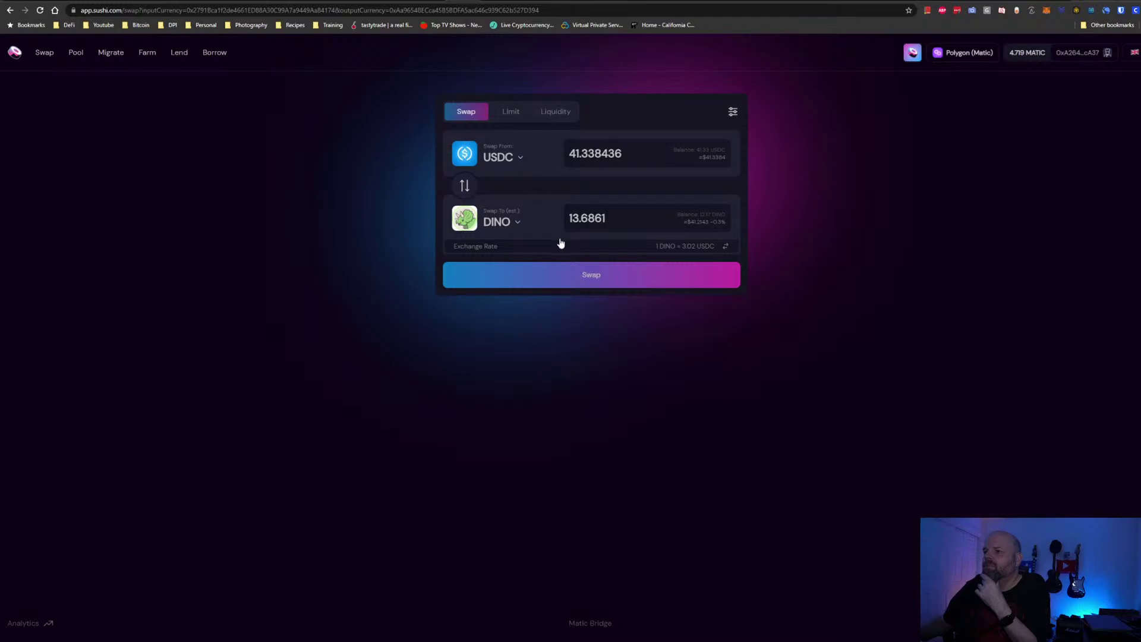
pyautogui.click(570, 273)
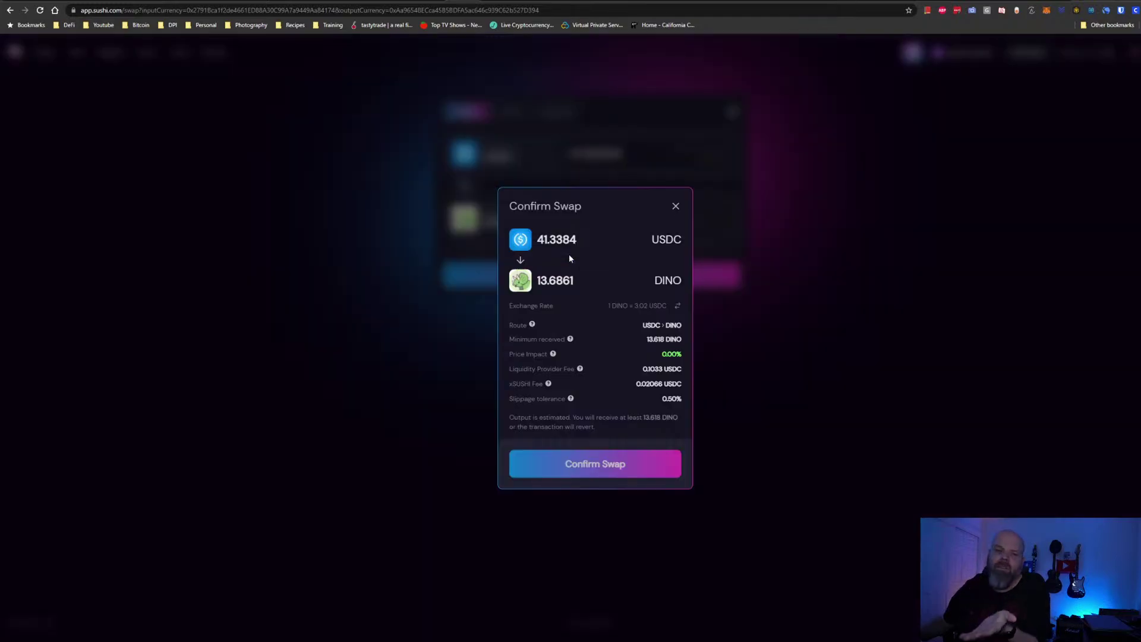
pyautogui.click(558, 465)
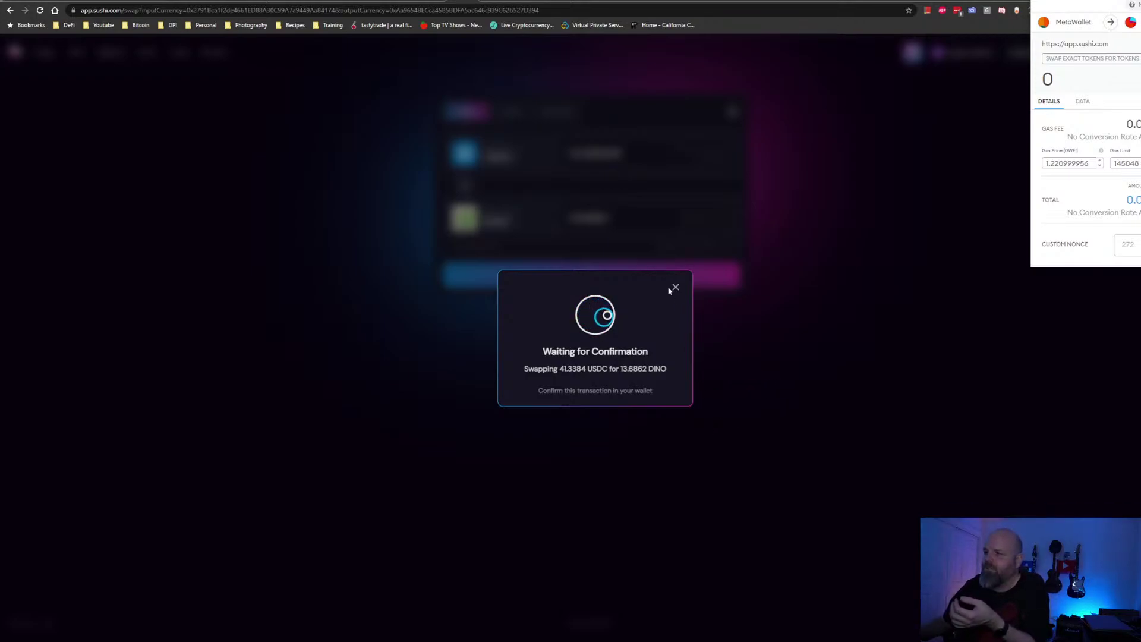
pyautogui.scroll(-1, 1072, 196)
pyautogui.click(1125, 247)
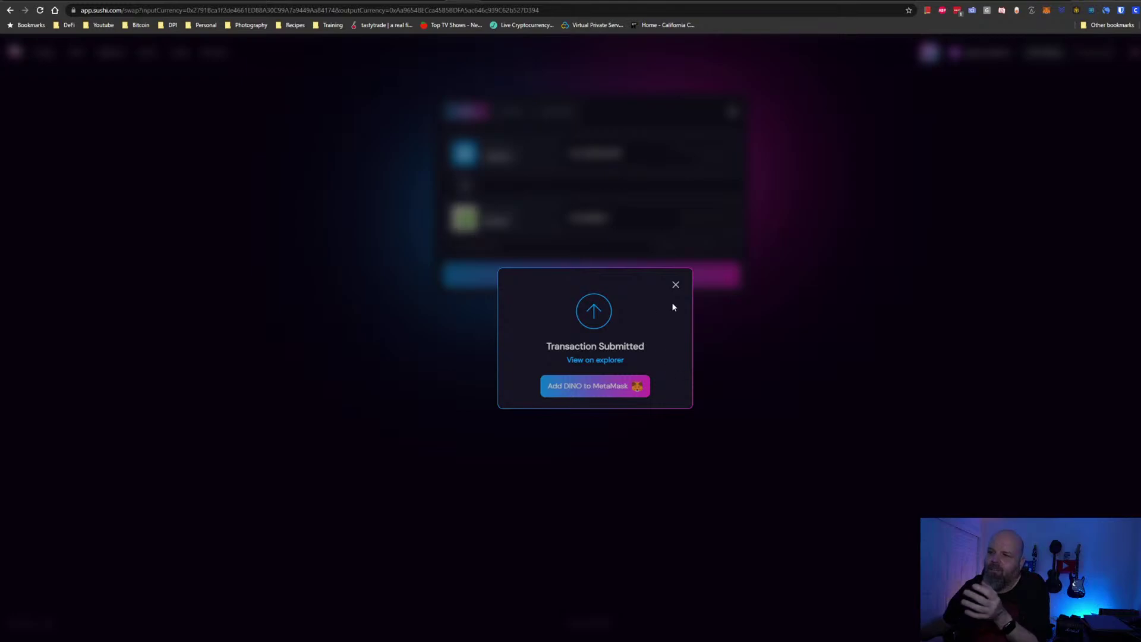
pyautogui.click(677, 285)
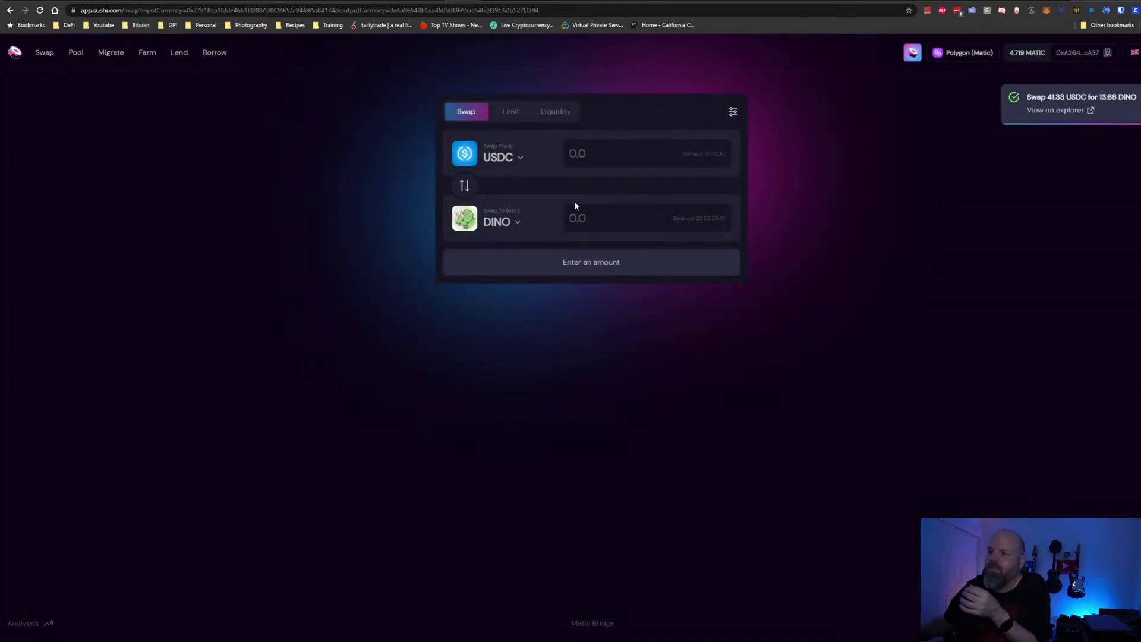
# Reverse the swap direction, exchange 12.5 DINO for USDC and confirm the transaction in MetaMask
pyautogui.click(467, 187)
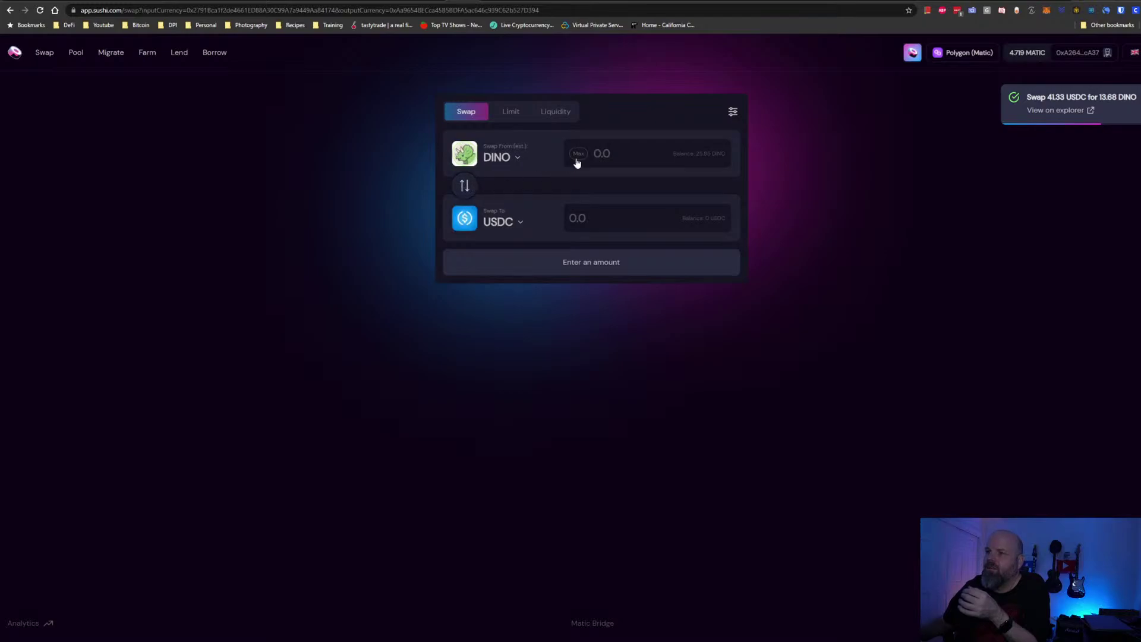
pyautogui.click(631, 154)
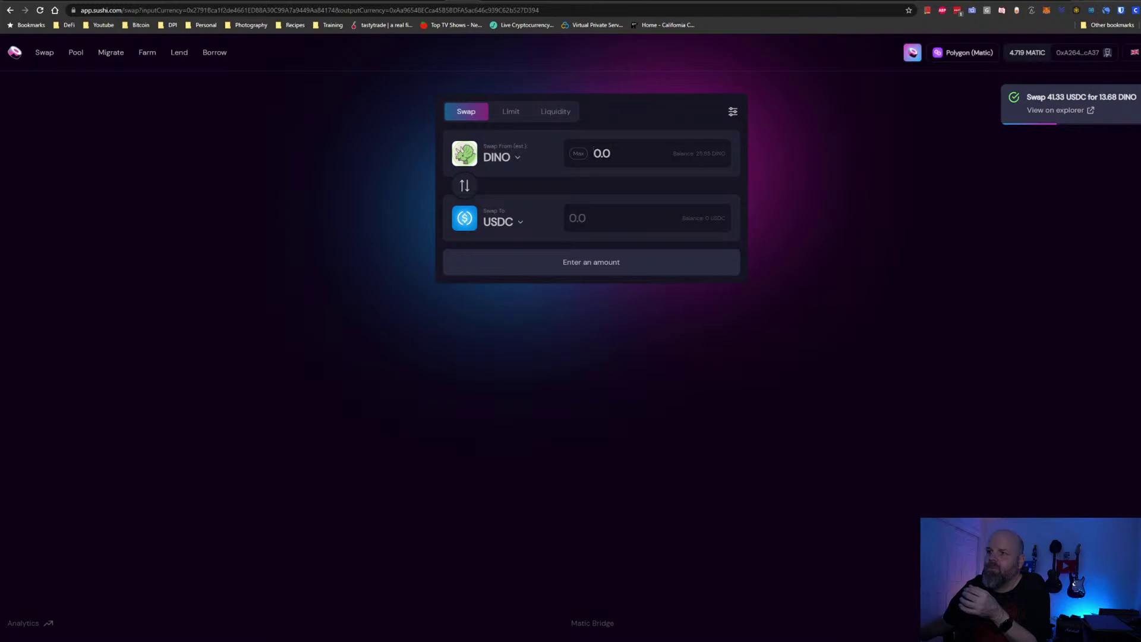
pyautogui.write('12.5')
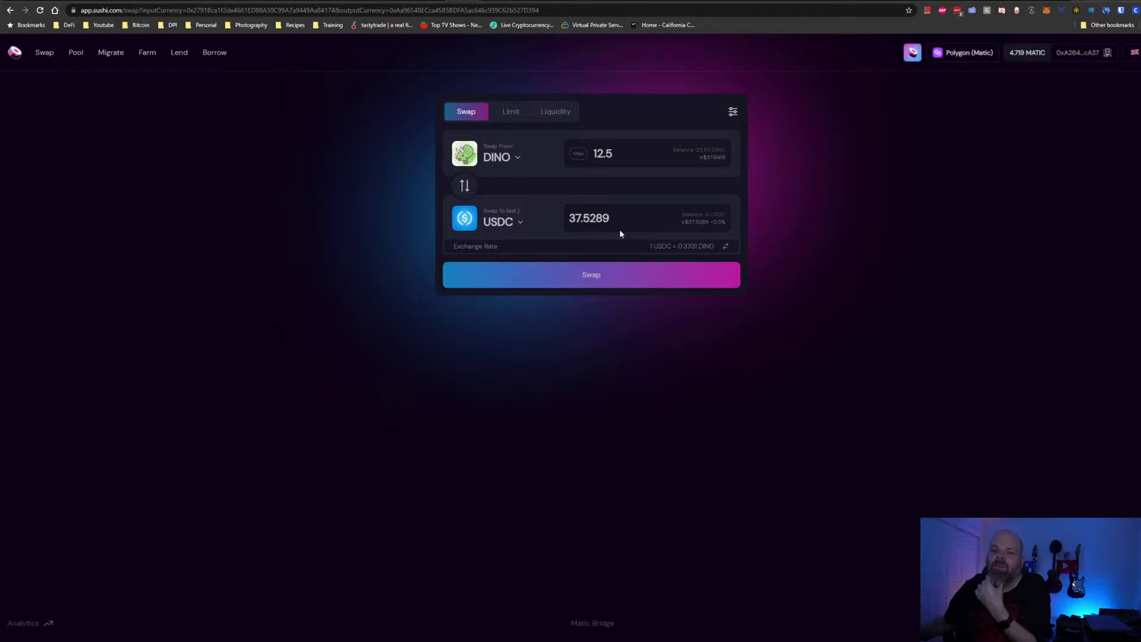
pyautogui.click(552, 282)
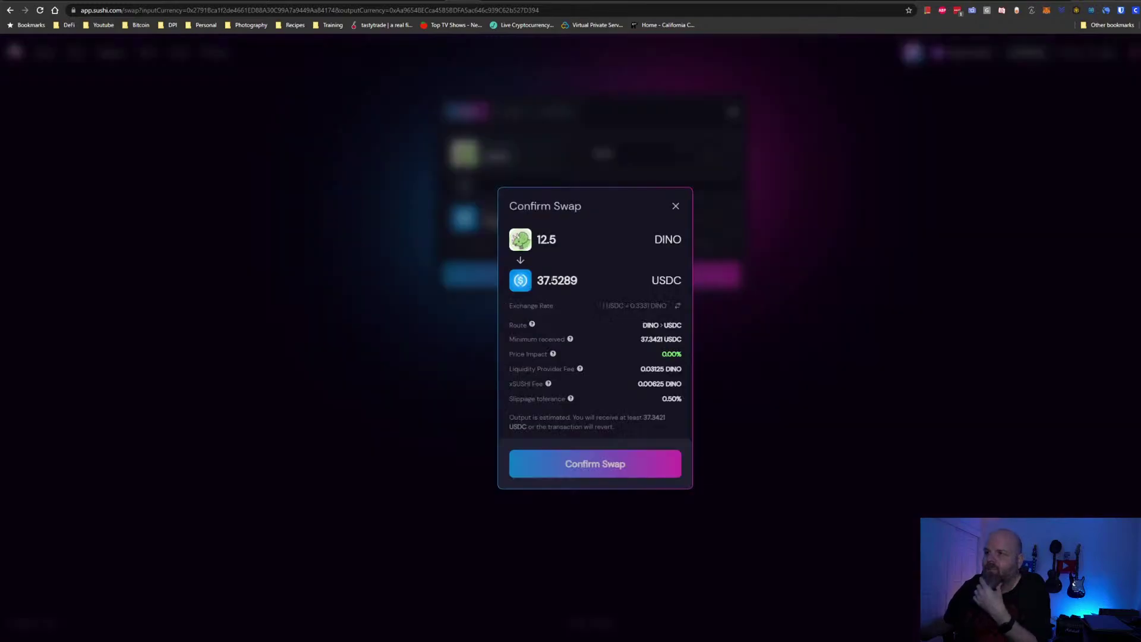
pyautogui.click(558, 463)
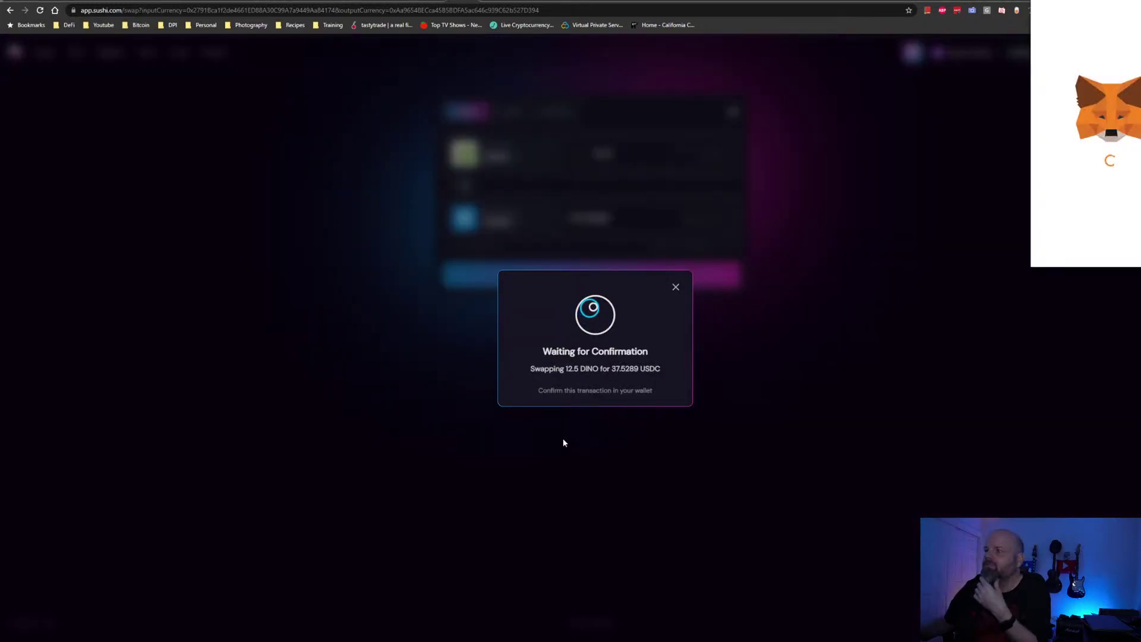
pyautogui.scroll(-3, 1087, 179)
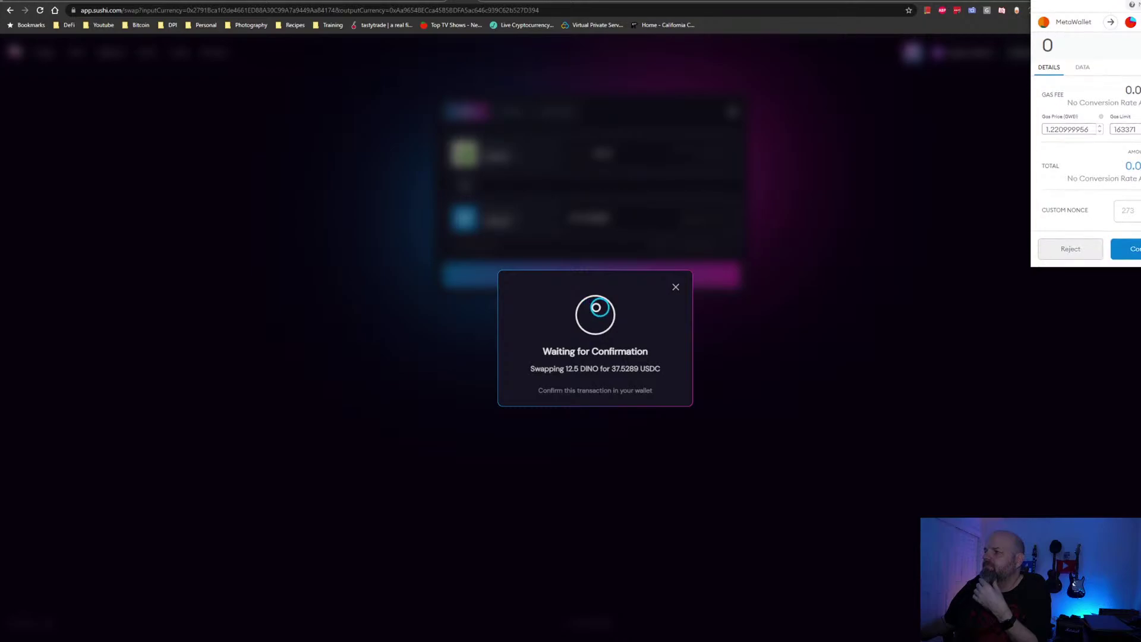
pyautogui.click(1125, 249)
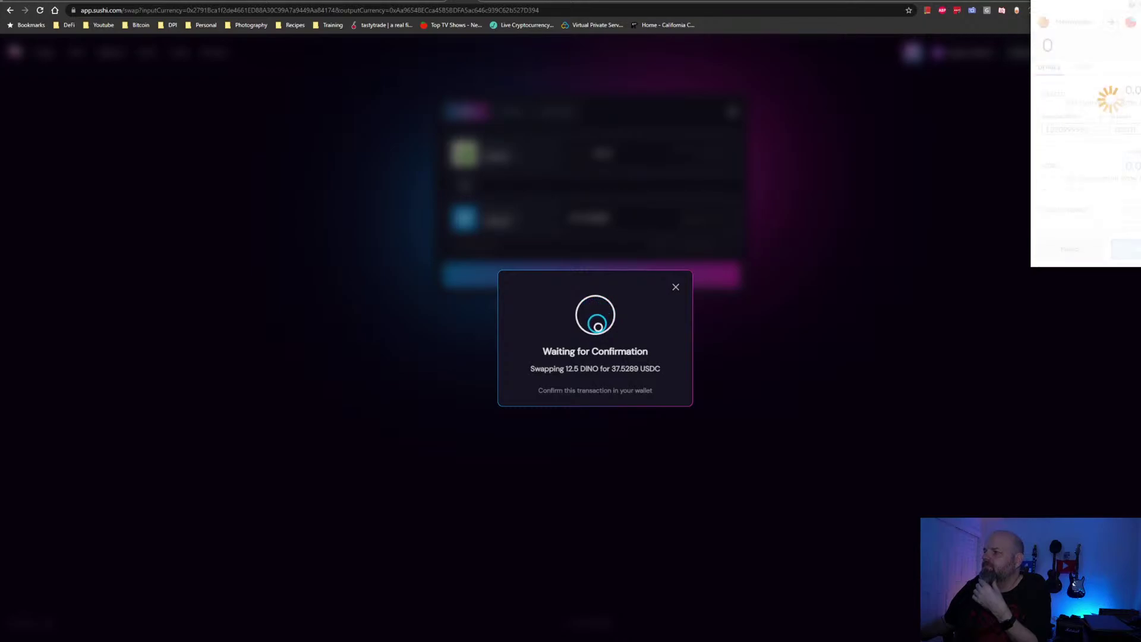
pyautogui.click(676, 285)
# Open SushiSwap's DINO and USDC liquidity form and try the maximum amount of each token
pyautogui.click(556, 111)
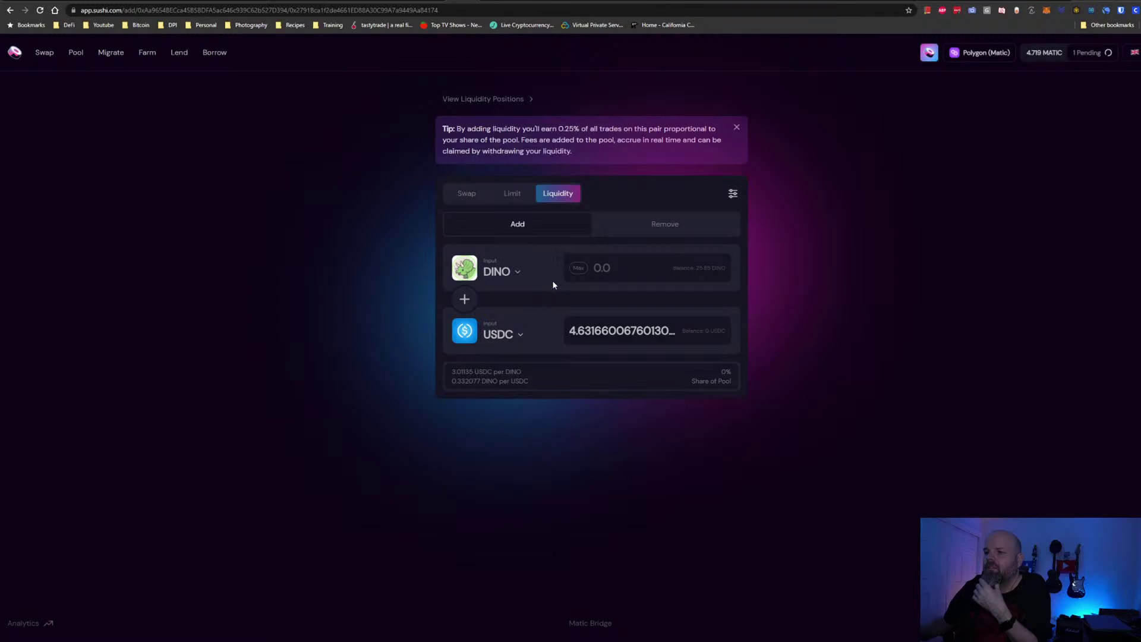
pyautogui.click(579, 268)
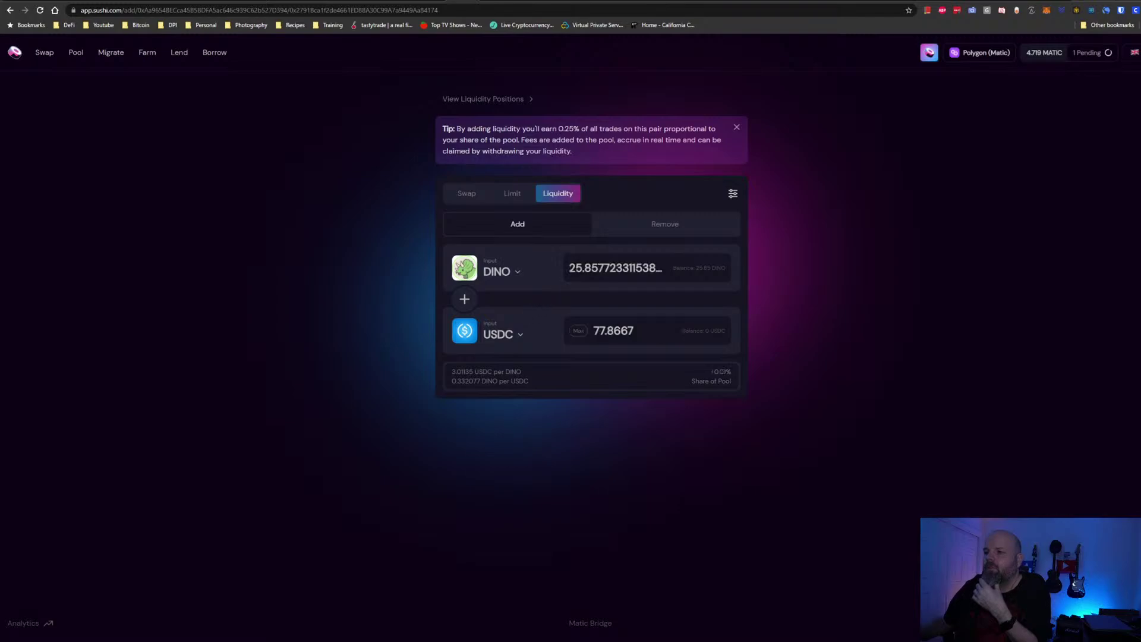
pyautogui.click(578, 332)
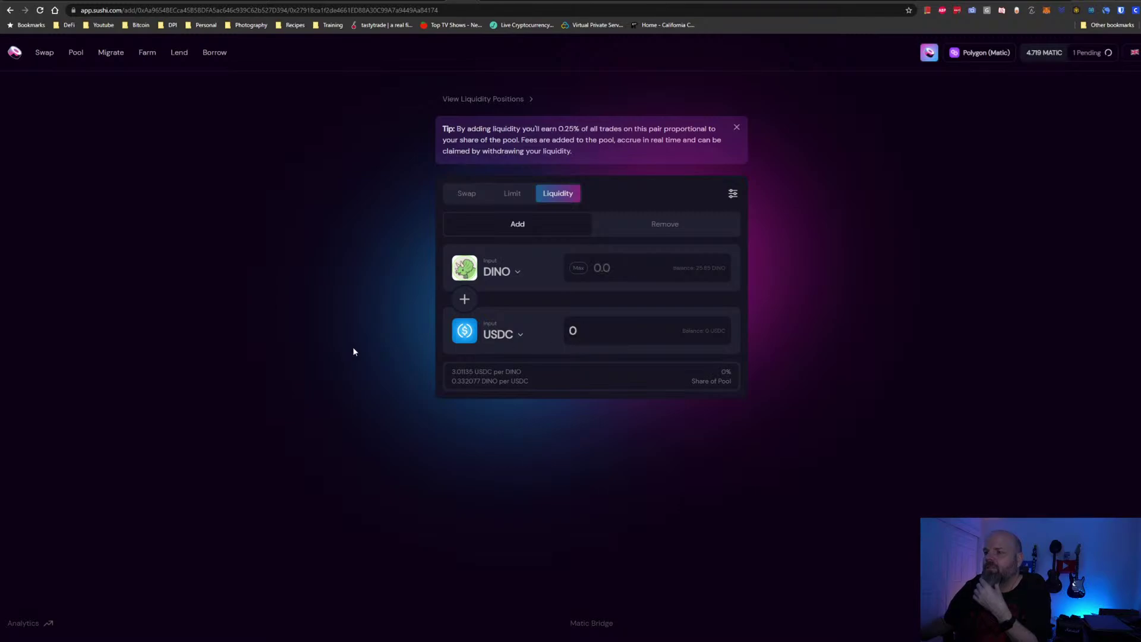
pyautogui.rightClick(313, 309)
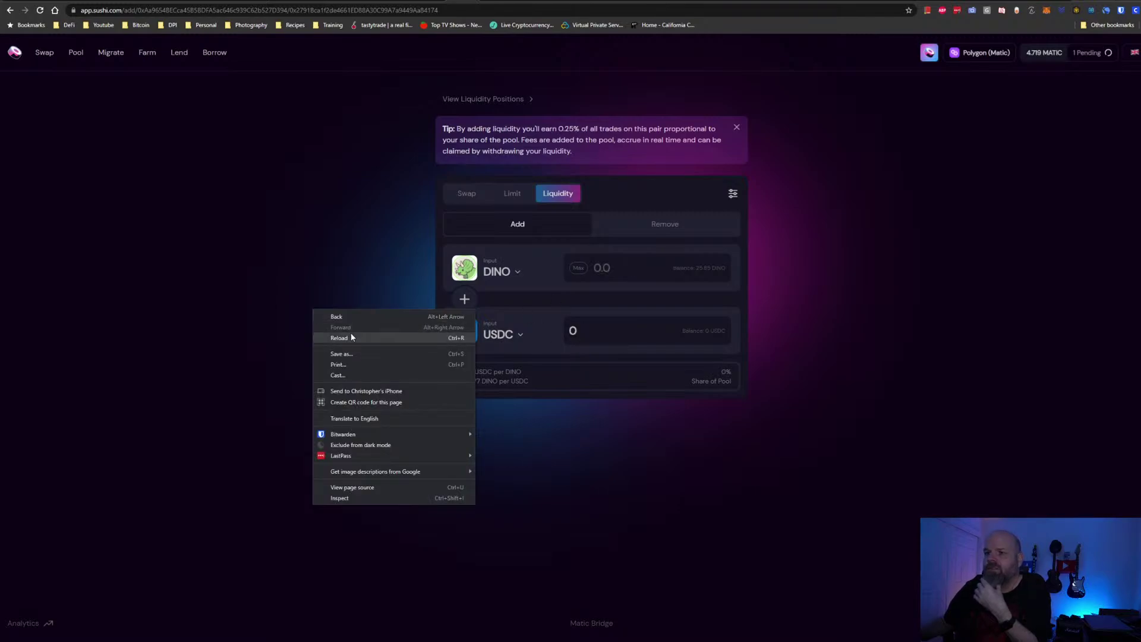
pyautogui.click(510, 197)
pyautogui.click(510, 197)
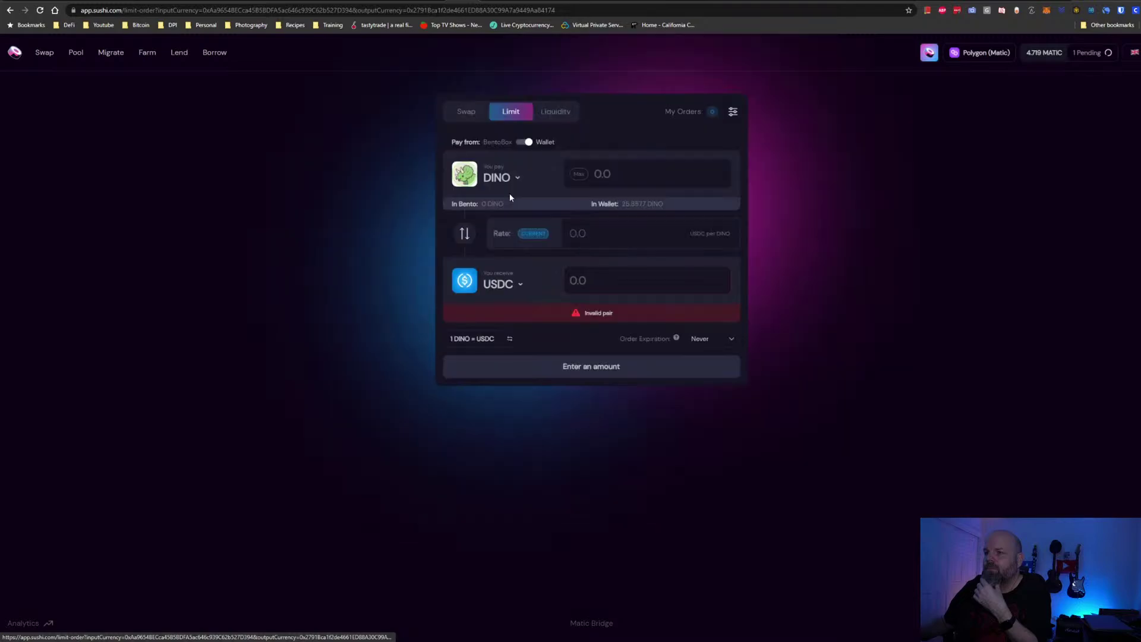
# Return to the DINO and USDC add-liquidity form and reload the page
pyautogui.click(555, 111)
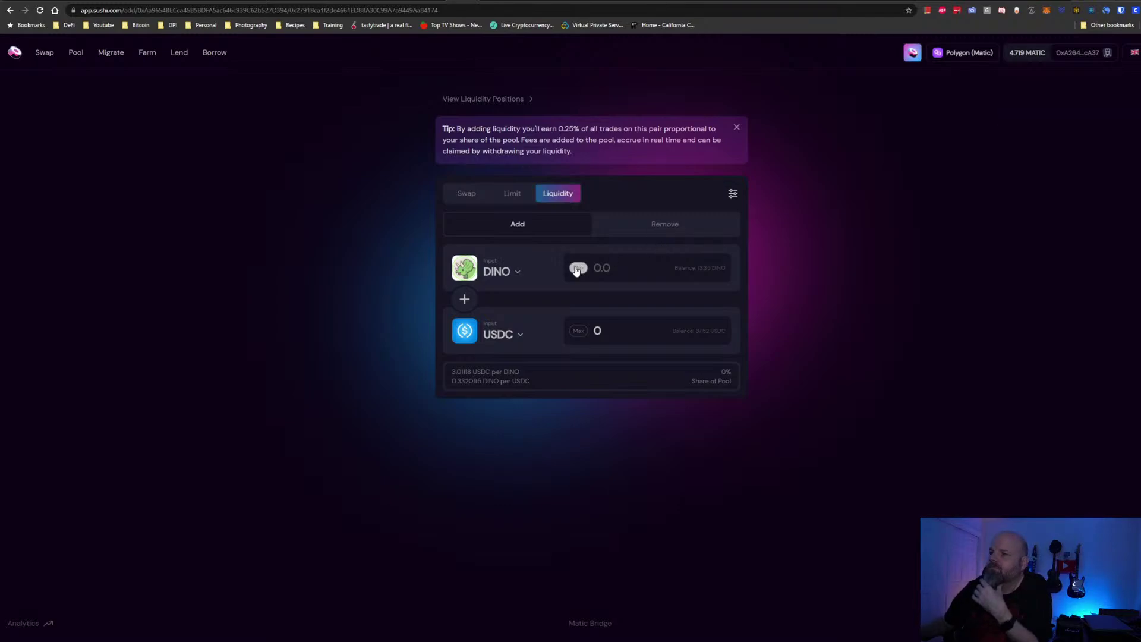
pyautogui.rightClick(361, 291)
pyautogui.click(385, 317)
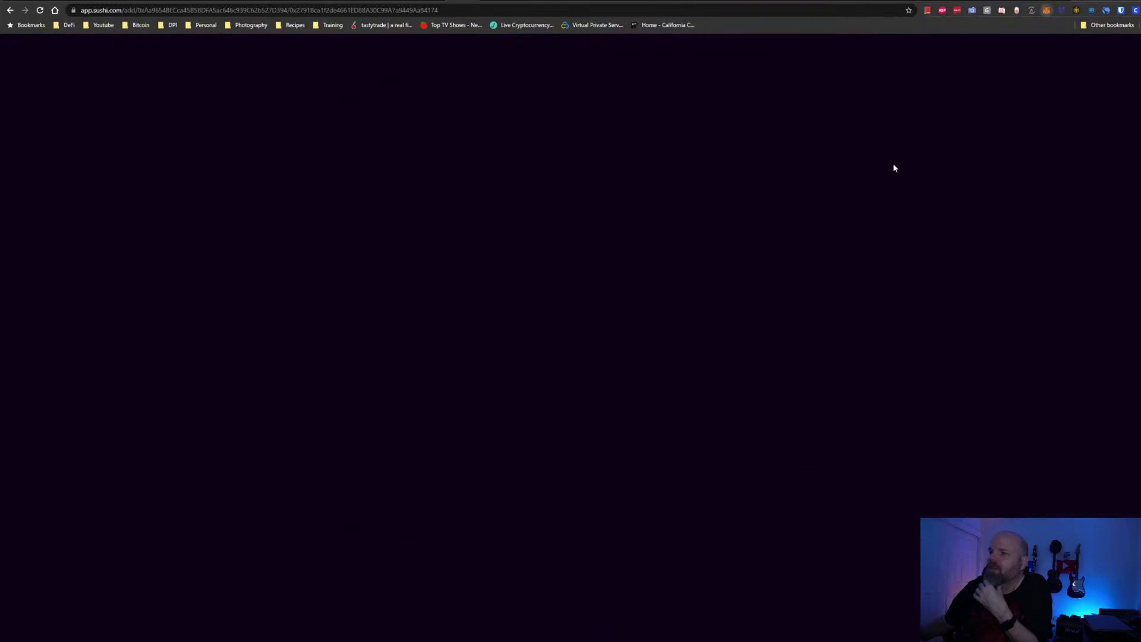
# Check the USDC balance among the MetaMask wallet's assets
pyautogui.click(1046, 10)
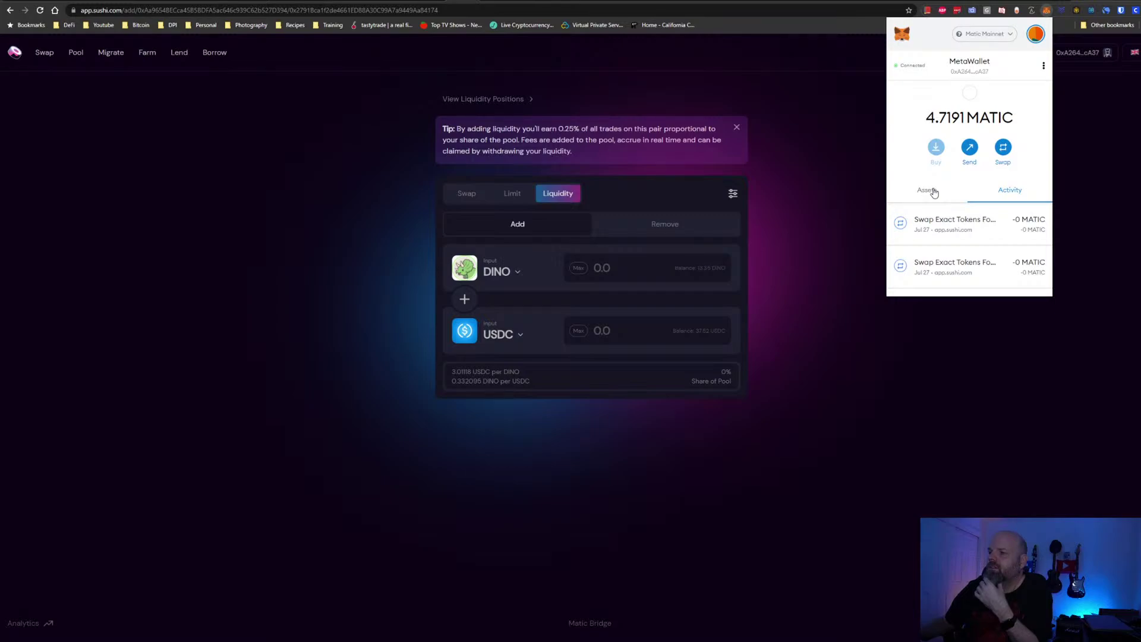
pyautogui.click(933, 192)
pyautogui.scroll(-5, 928, 220)
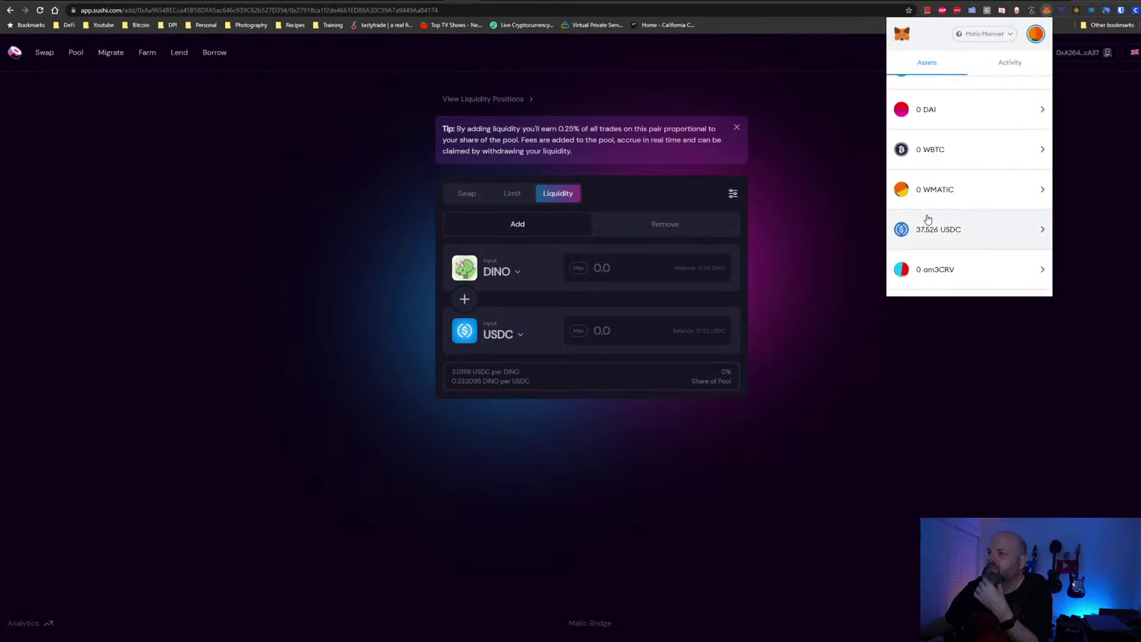
pyautogui.click(806, 241)
# Supply the maximum 37.526957 USDC with 12.4625 DINO as liquidity and confirm the transaction in MetaMask
pyautogui.click(578, 267)
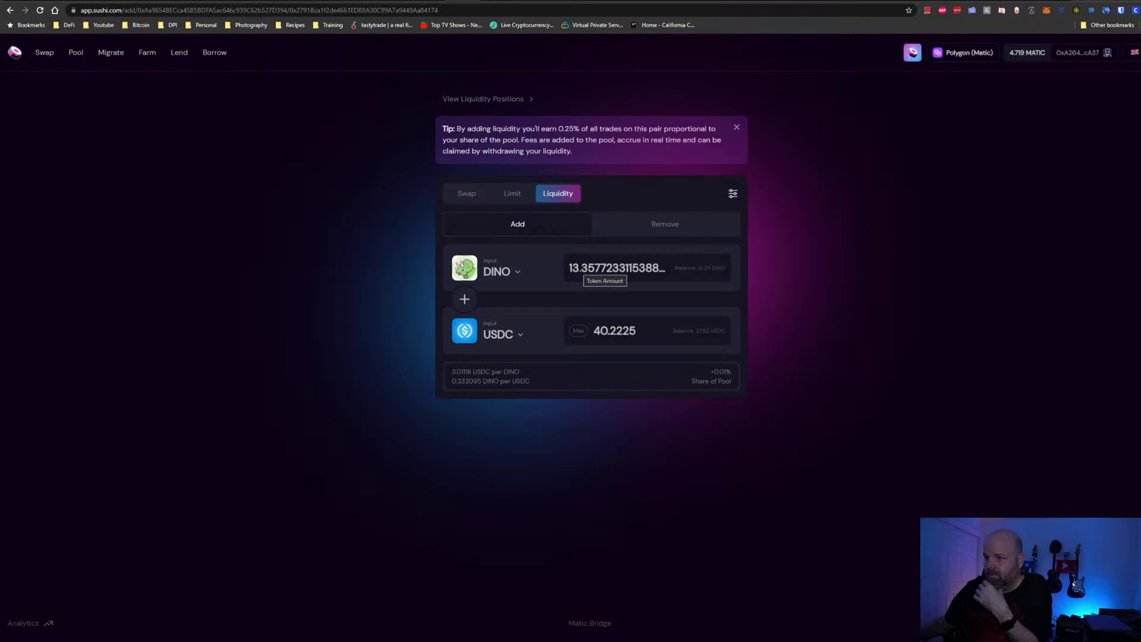
pyautogui.click(579, 331)
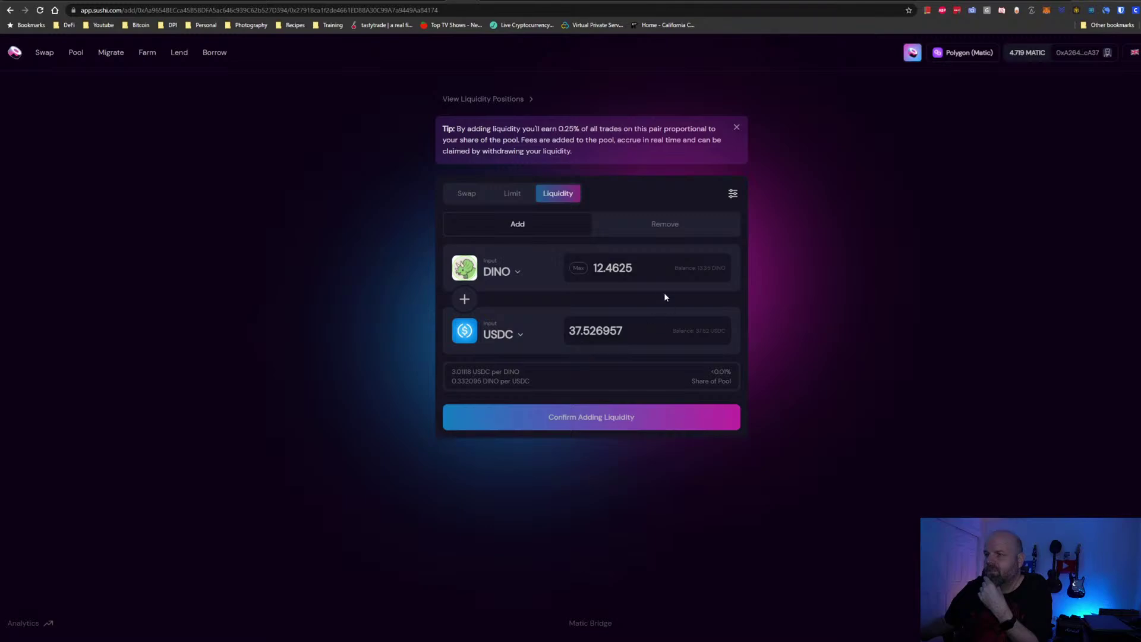
pyautogui.click(608, 418)
pyautogui.click(593, 435)
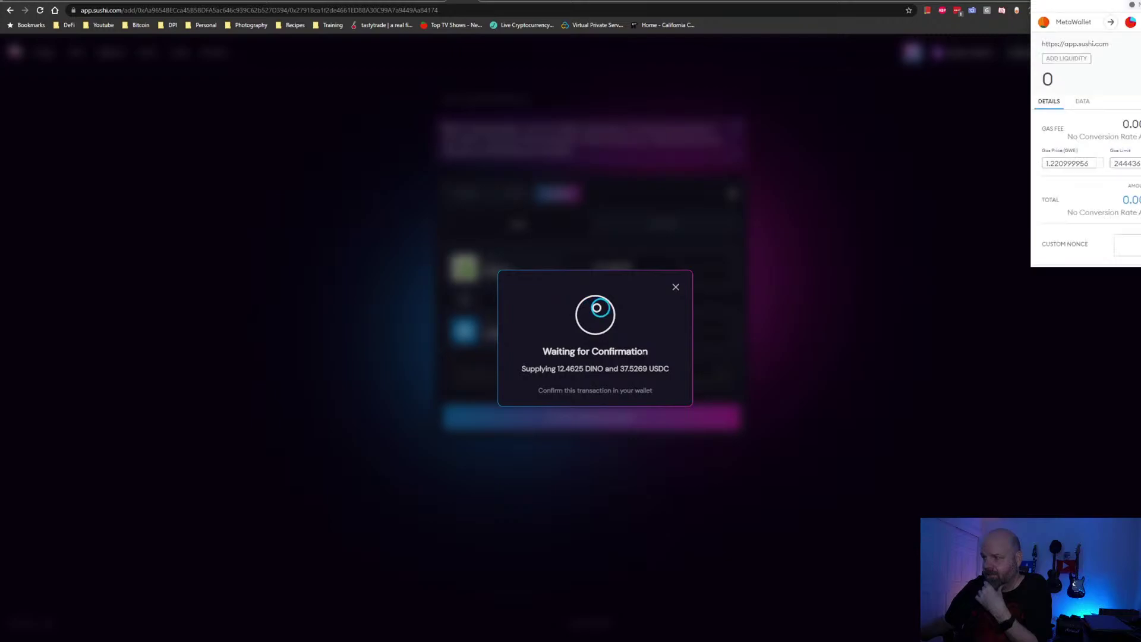
pyautogui.scroll(-1, 1056, 133)
pyautogui.scroll(-1, 1056, 133)
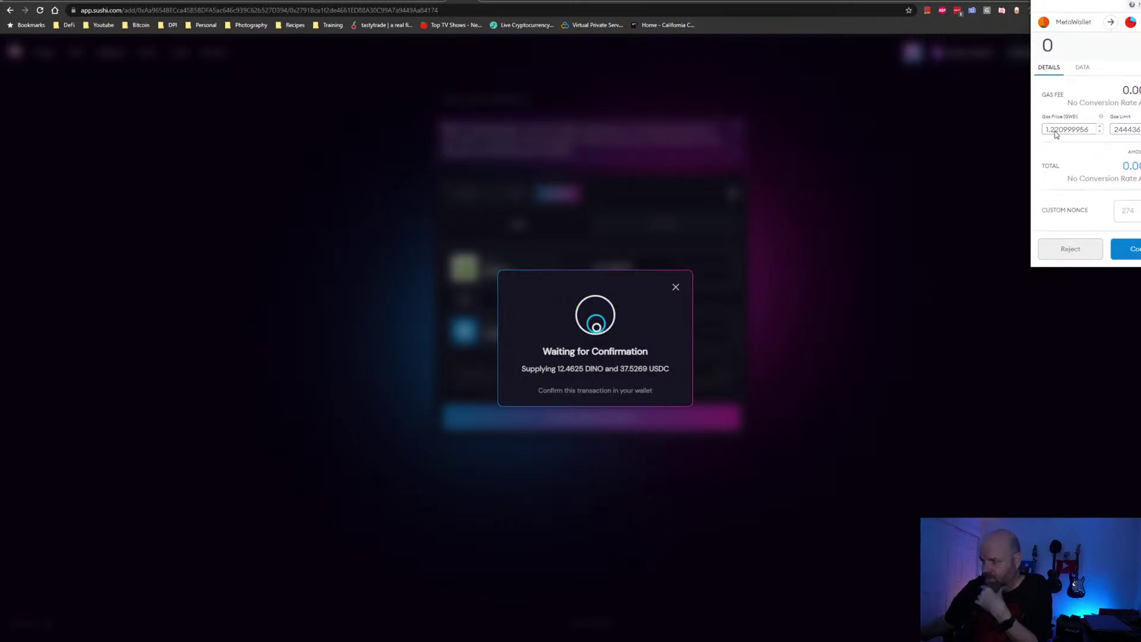
pyautogui.click(1133, 249)
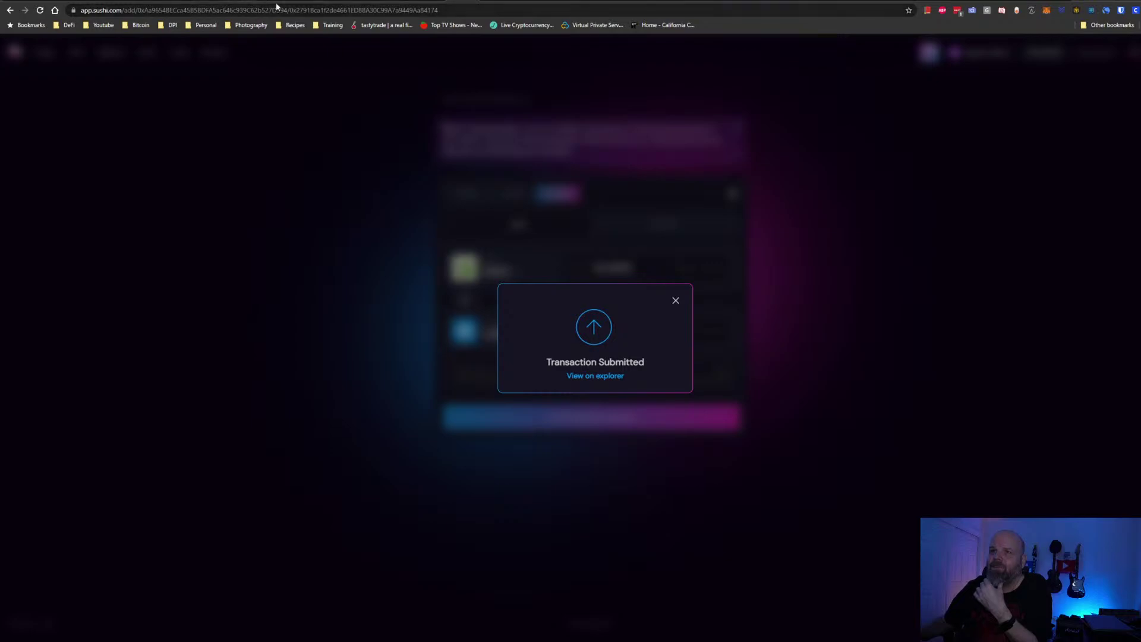
pyautogui.click(674, 300)
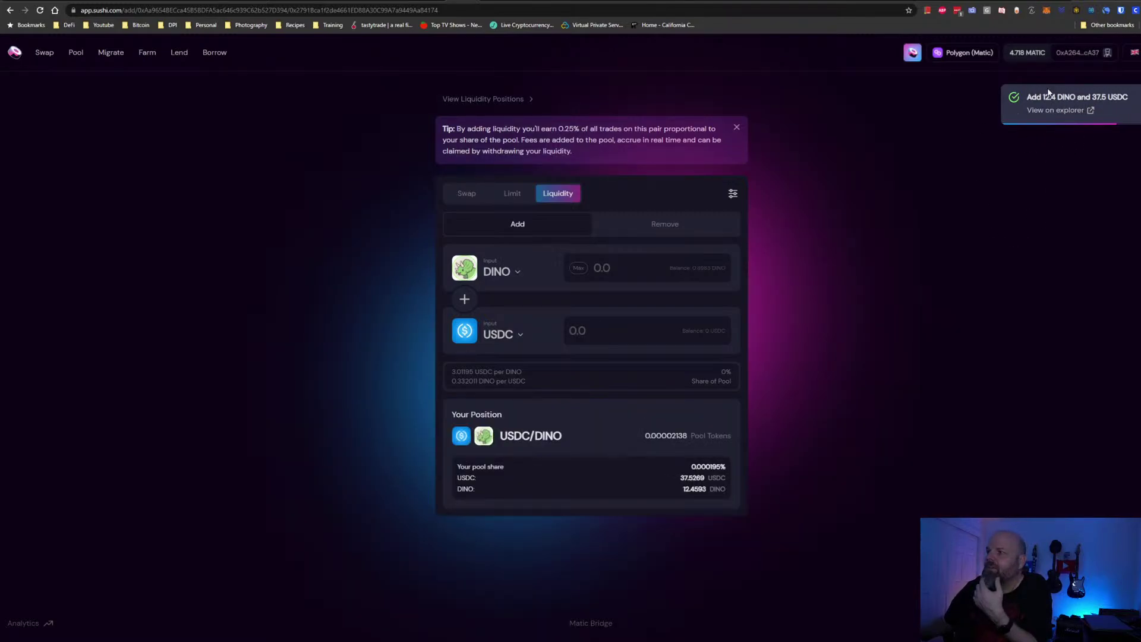
# Look through the MetaMask wallet's assets for the DINO-USDC liquidity tokens and view the SLP token's details
pyautogui.click(1047, 11)
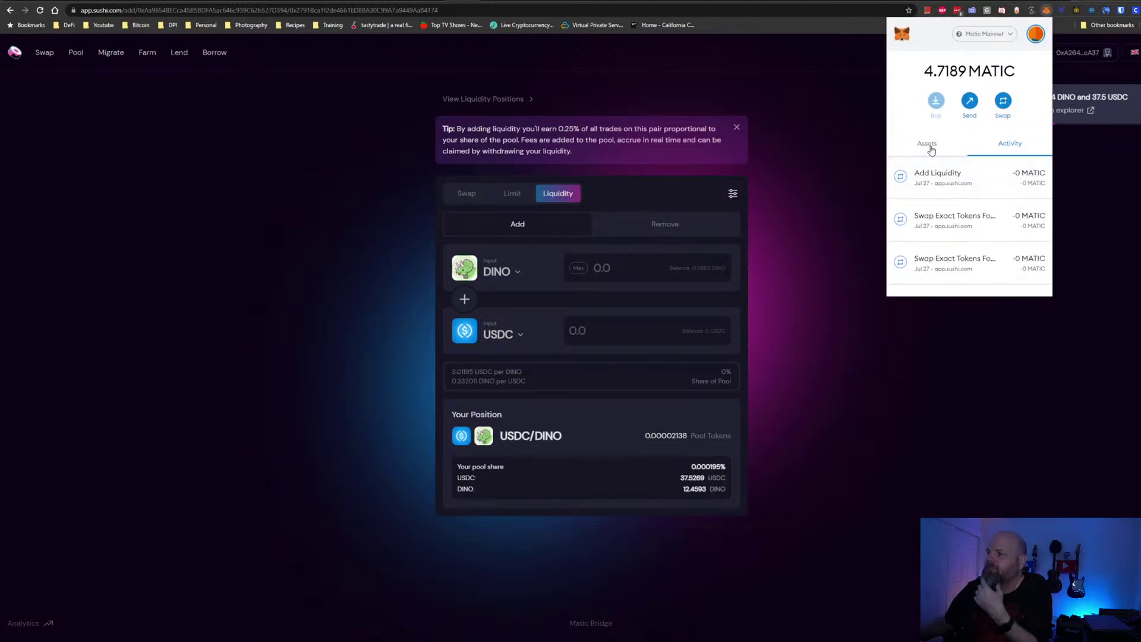
pyautogui.click(930, 187)
pyautogui.scroll(-1, 997, 204)
pyautogui.scroll(-4, 996, 205)
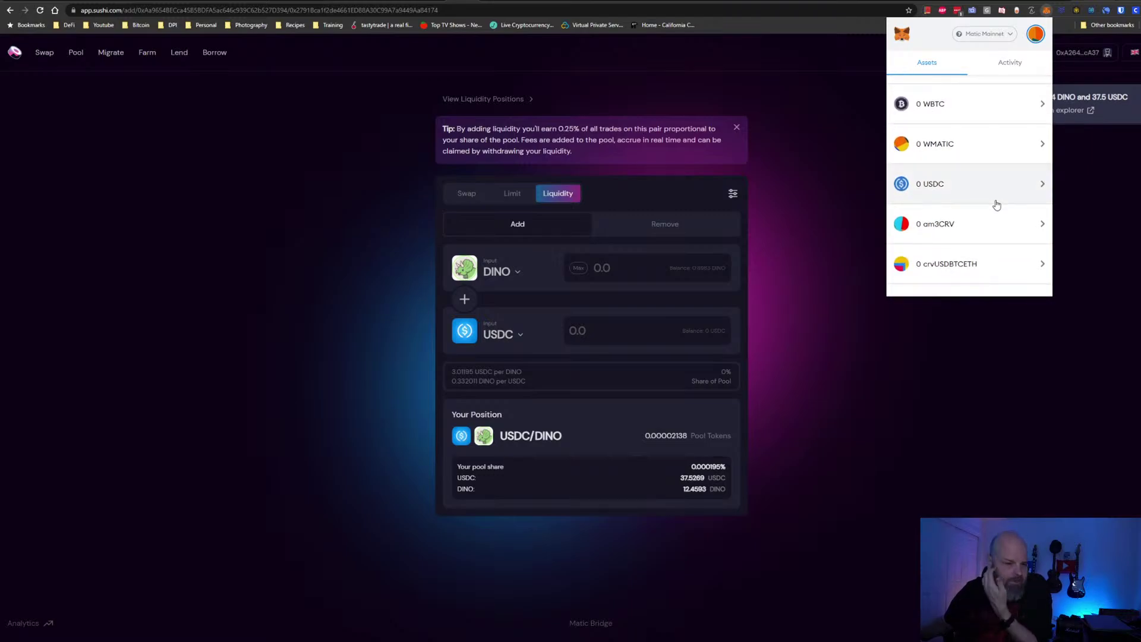
pyautogui.scroll(-5, 996, 204)
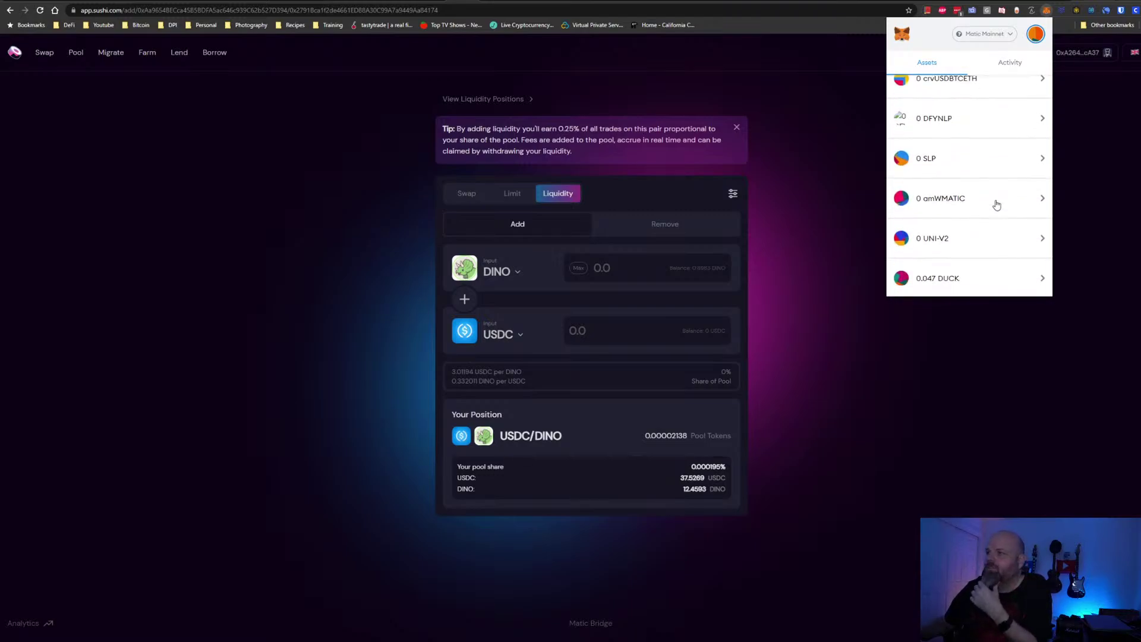
pyautogui.scroll(-3, 996, 205)
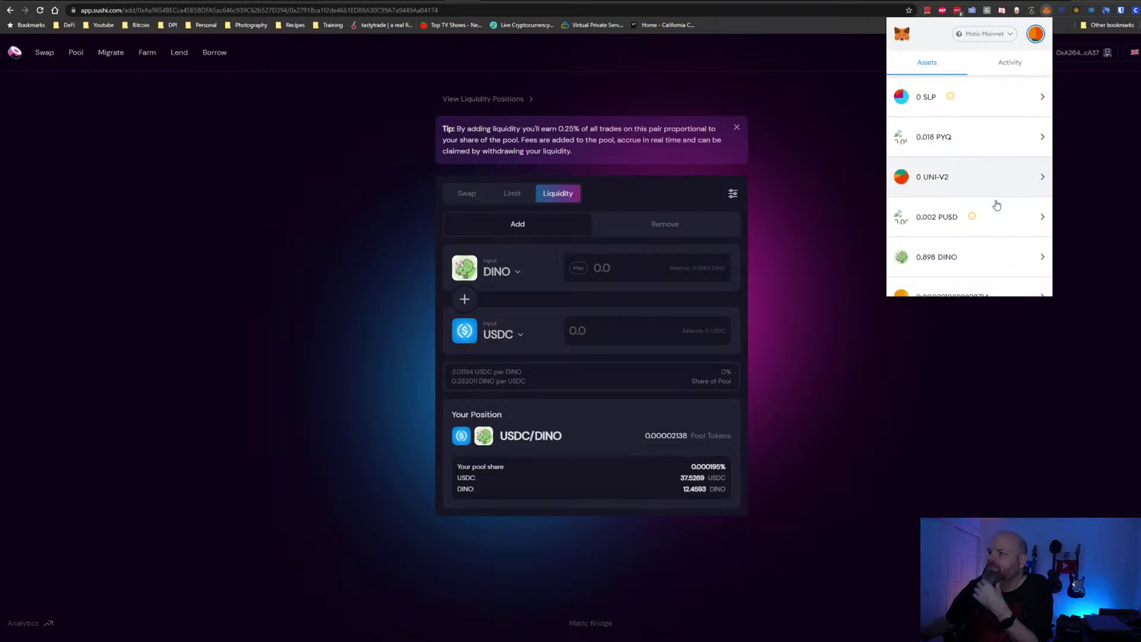
pyautogui.scroll(-2, 997, 204)
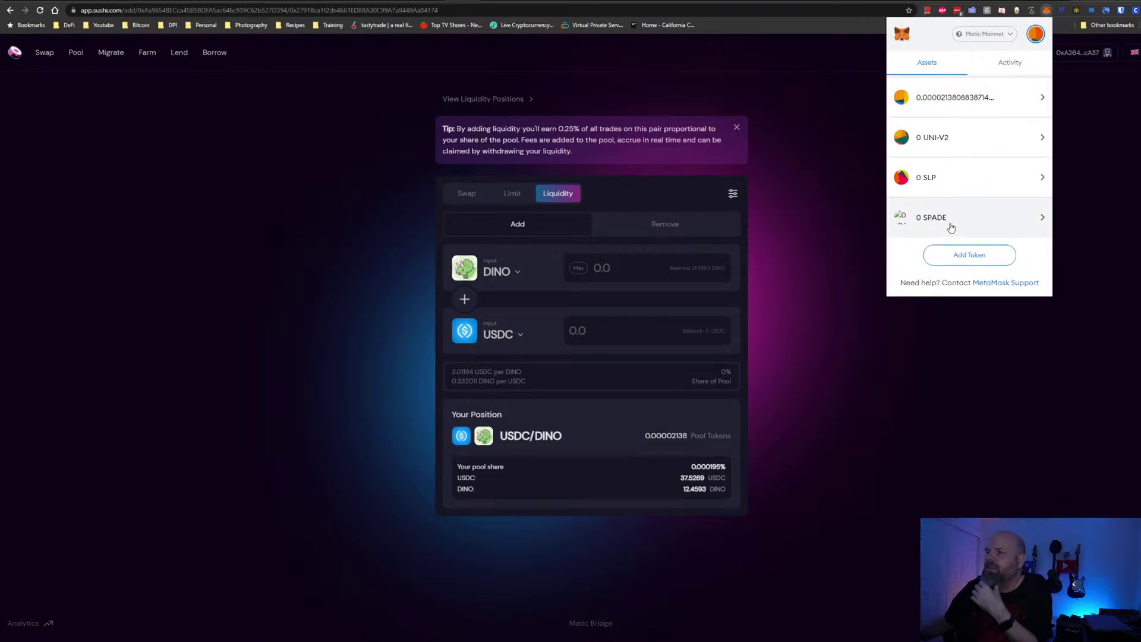
pyautogui.scroll(4, 951, 227)
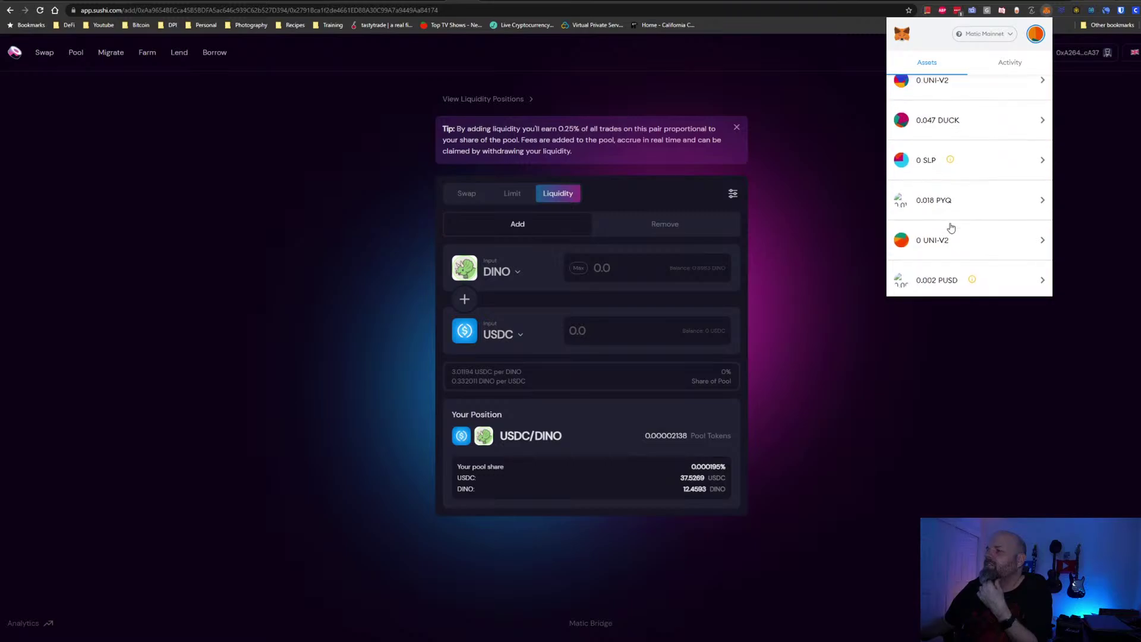
pyautogui.scroll(5, 951, 227)
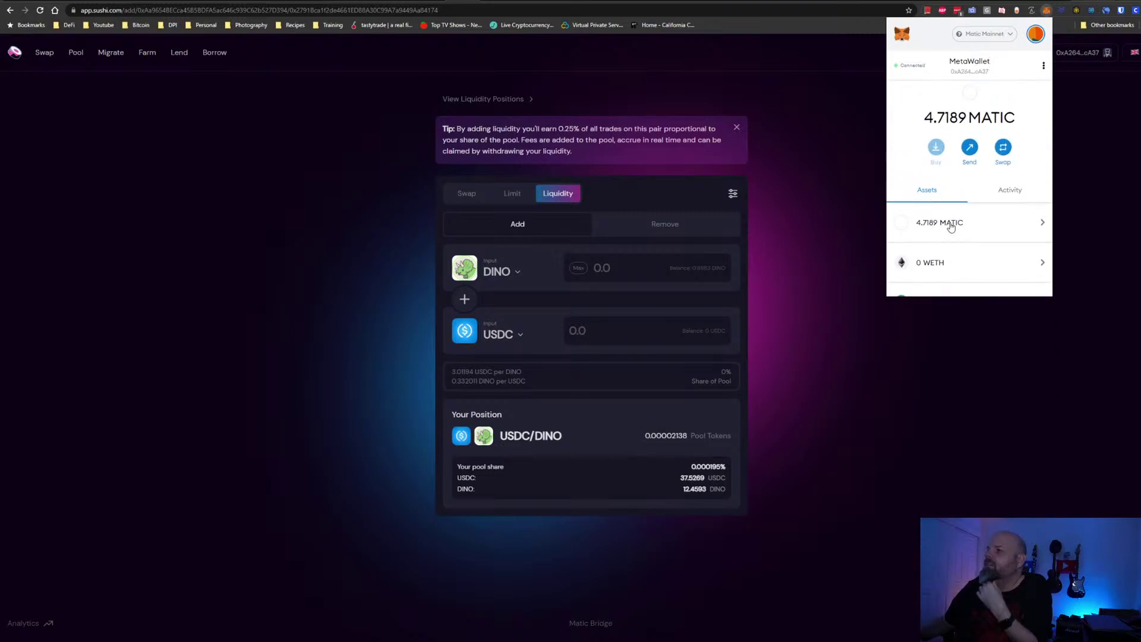
pyautogui.scroll(-1, 951, 227)
pyautogui.scroll(-5, 951, 227)
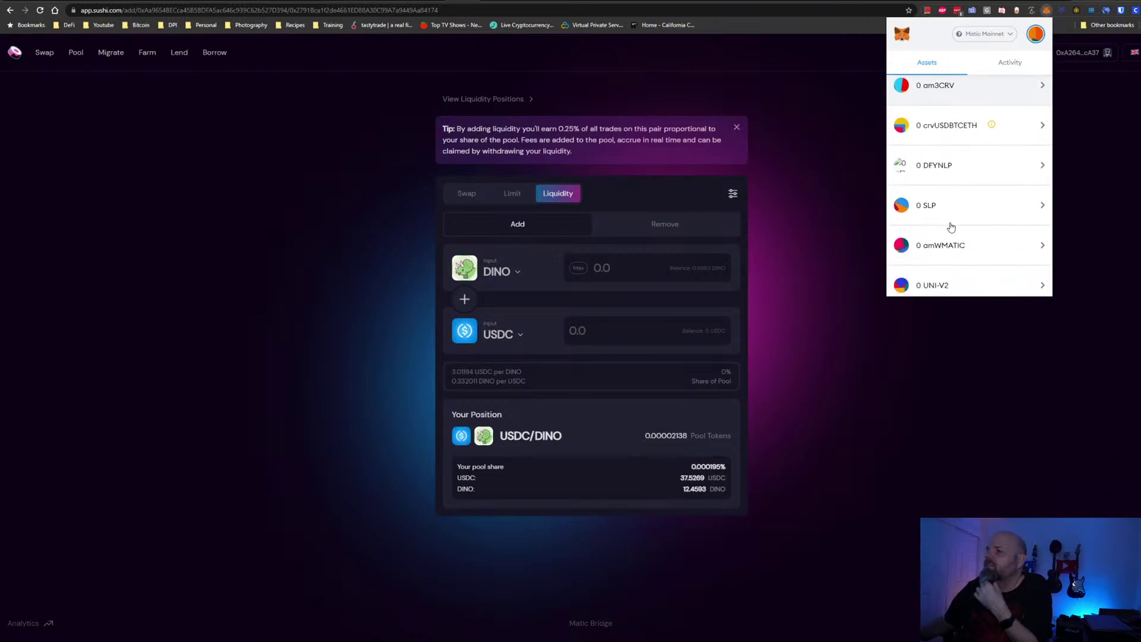
pyautogui.scroll(-4, 950, 228)
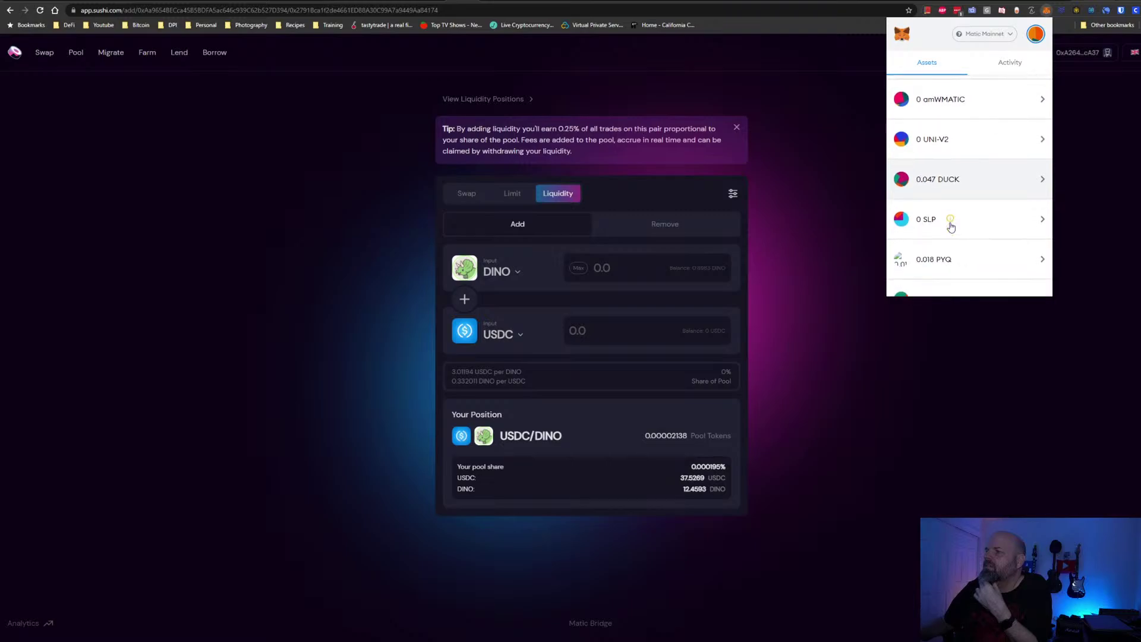
pyautogui.scroll(-5, 951, 227)
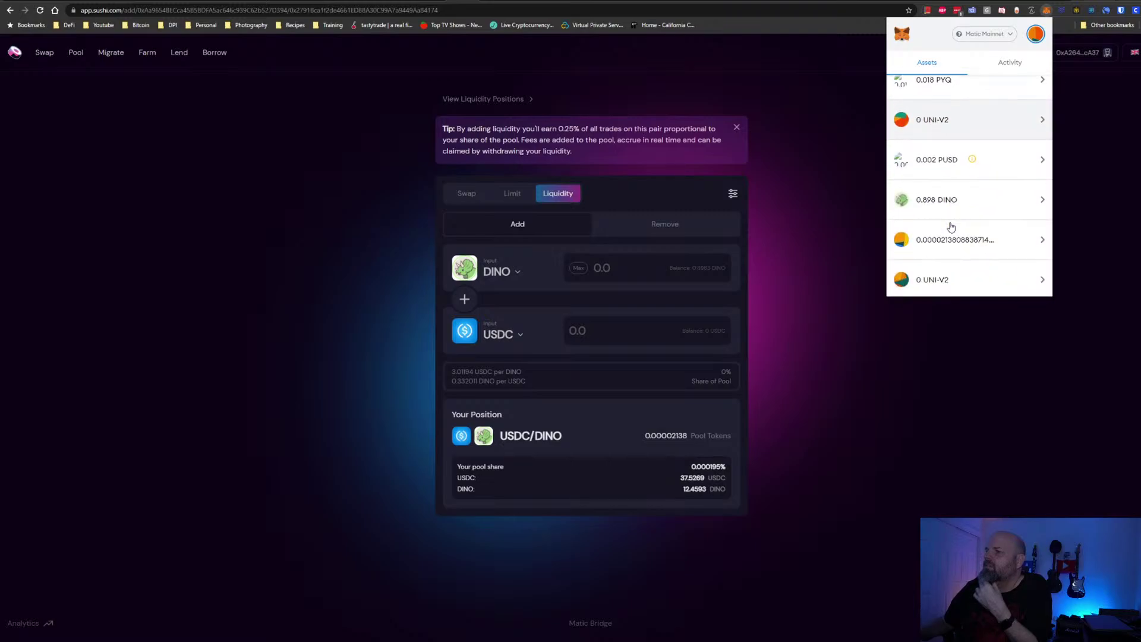
pyautogui.click(962, 154)
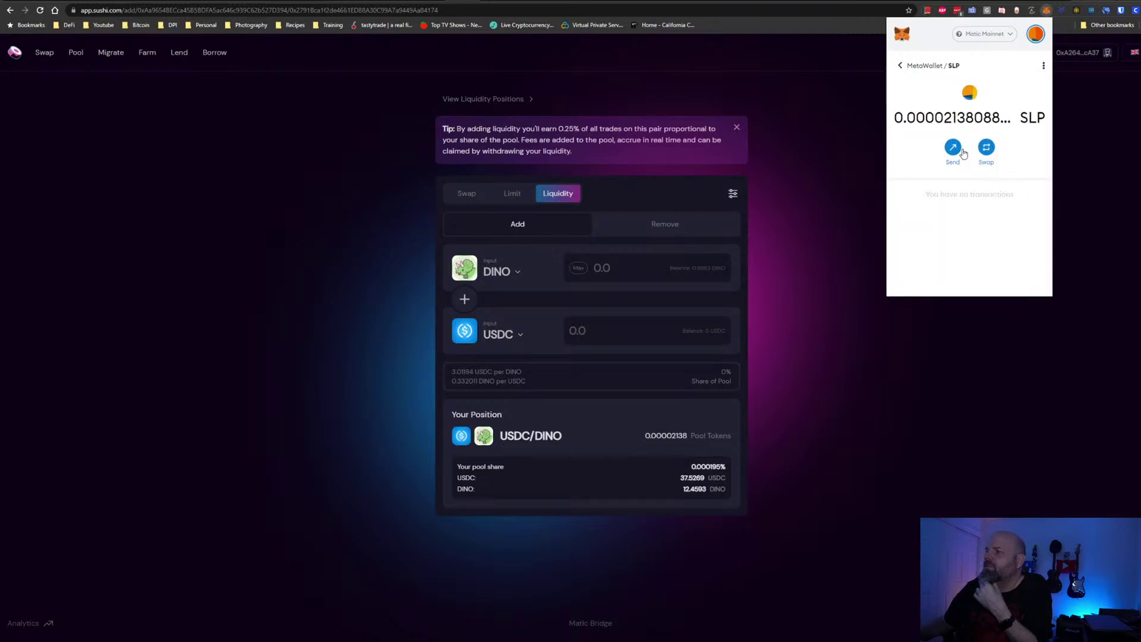
pyautogui.click(862, 148)
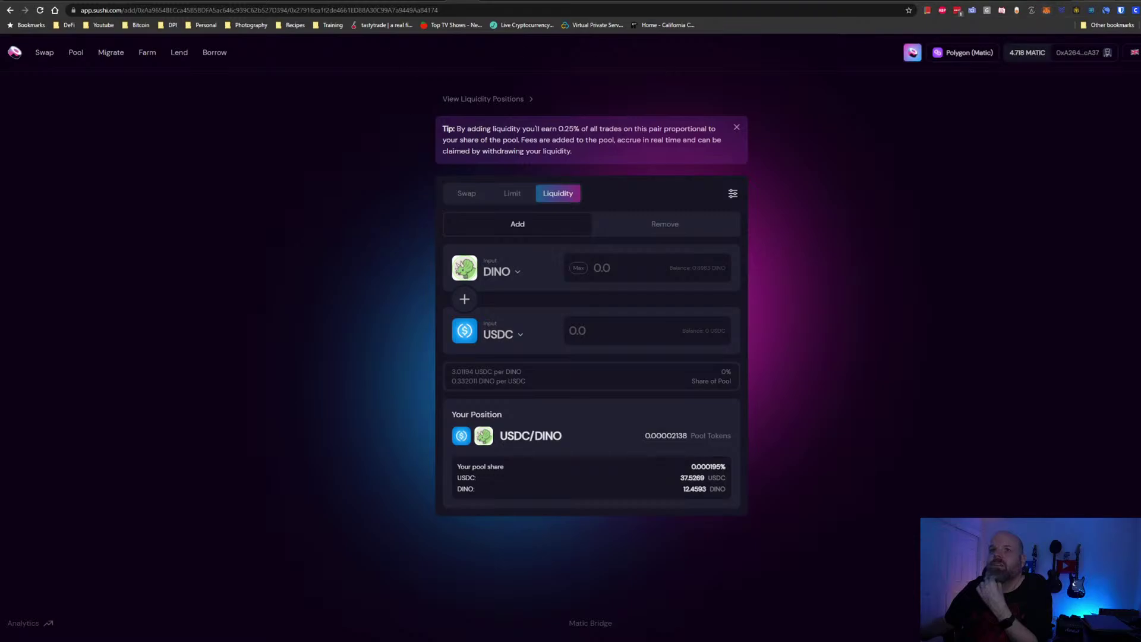
# Switch to DinoSwap's Fossil Farms and check the LP balance available to stake in the DINO-USDC farm
pyautogui.click(440, 1)
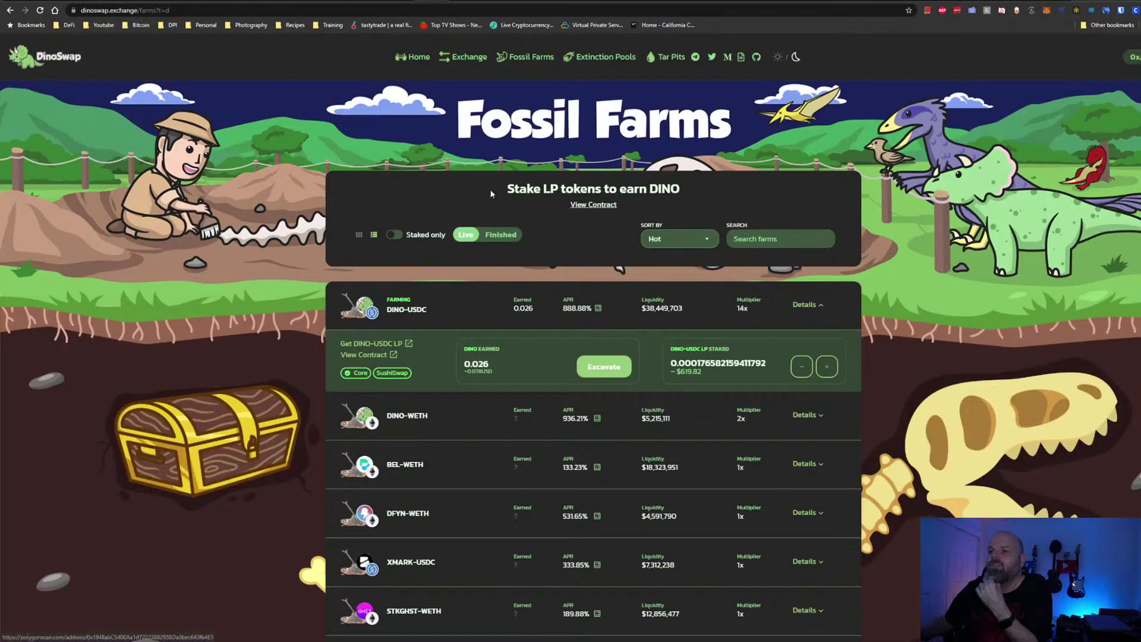
pyautogui.click(828, 366)
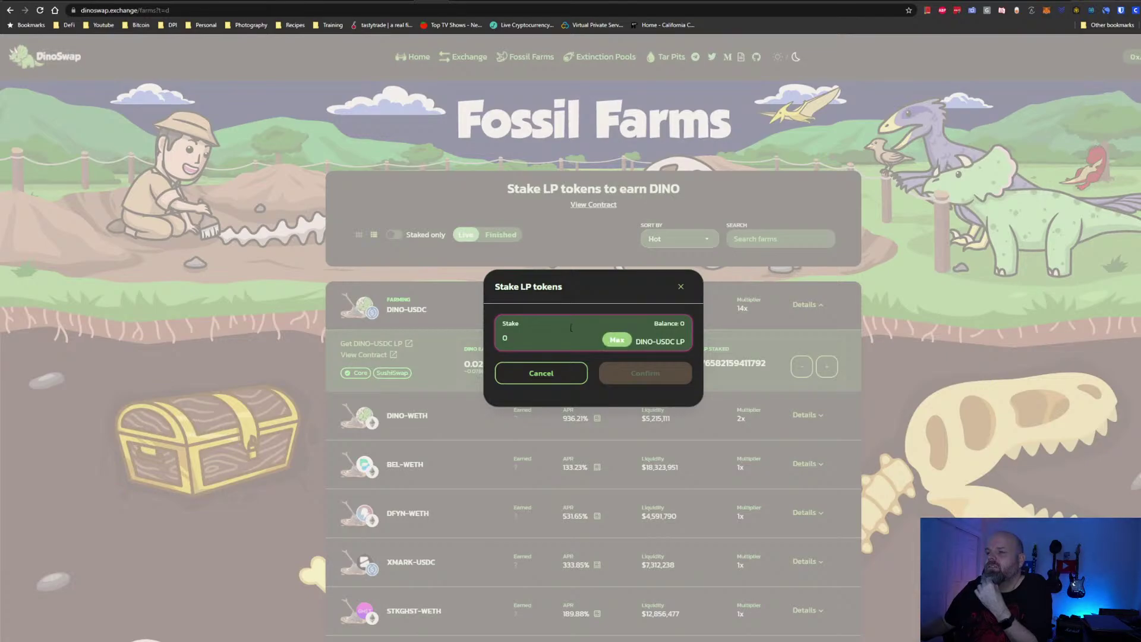
pyautogui.click(271, 268)
# Close the staking dialog and reload the Fossil Farms page to refresh the available LP balance
pyautogui.rightClick(315, 224)
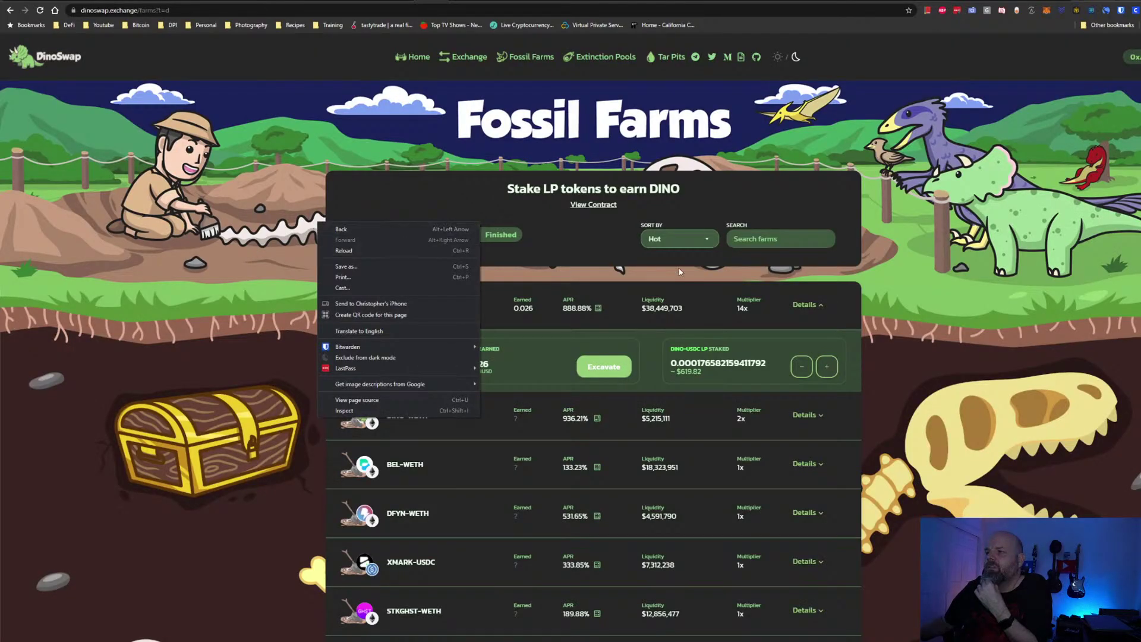
pyautogui.click(1046, 10)
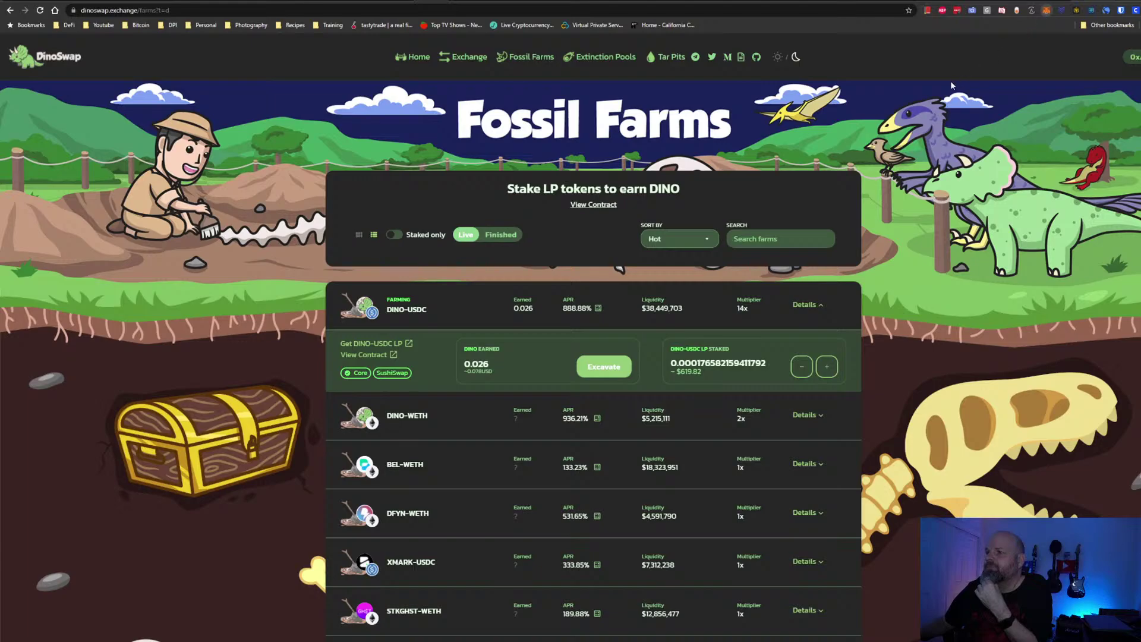
pyautogui.rightClick(190, 165)
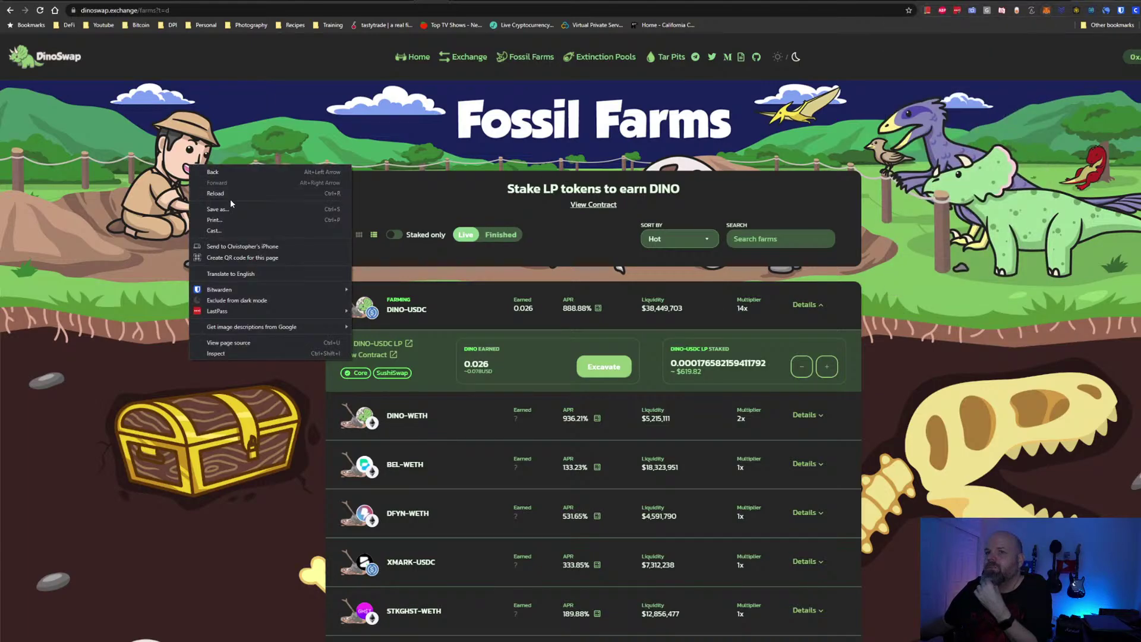
pyautogui.click(230, 194)
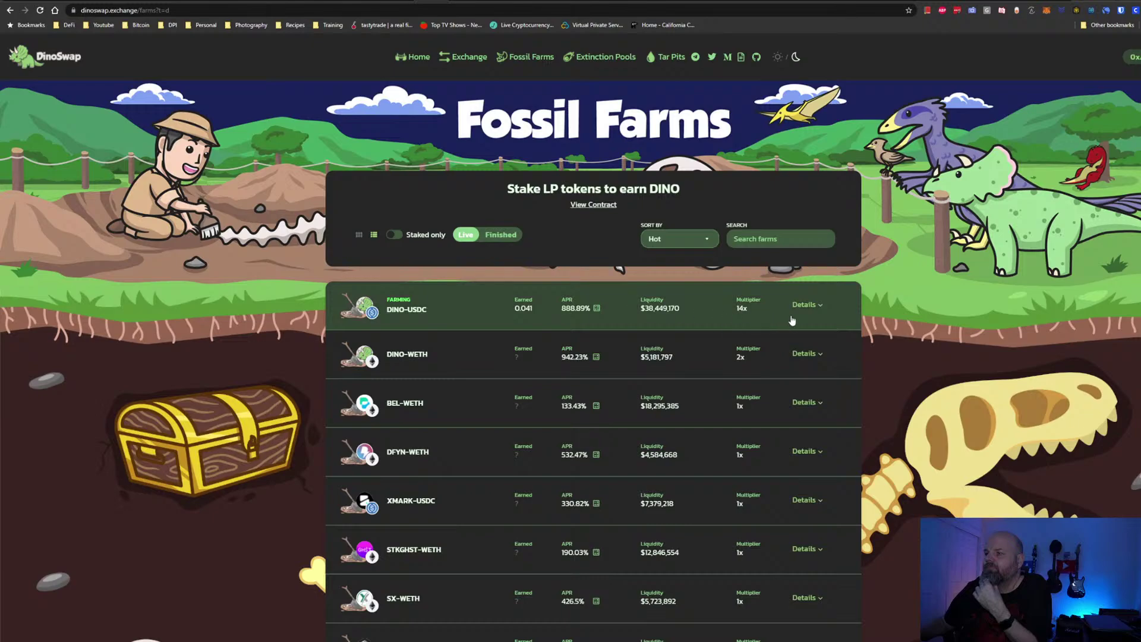
# Stake the maximum 0.00002138088387148 DINO-USDC LP in the DINO-USDC farm and confirm the deposit in MetaMask
pyautogui.click(819, 308)
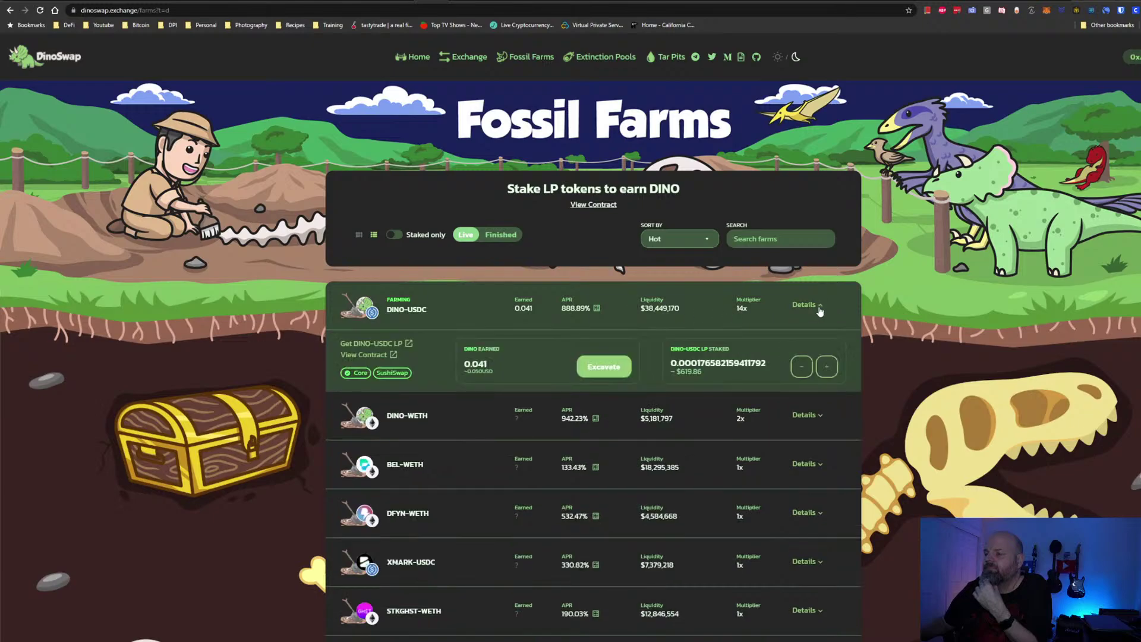
pyautogui.click(826, 366)
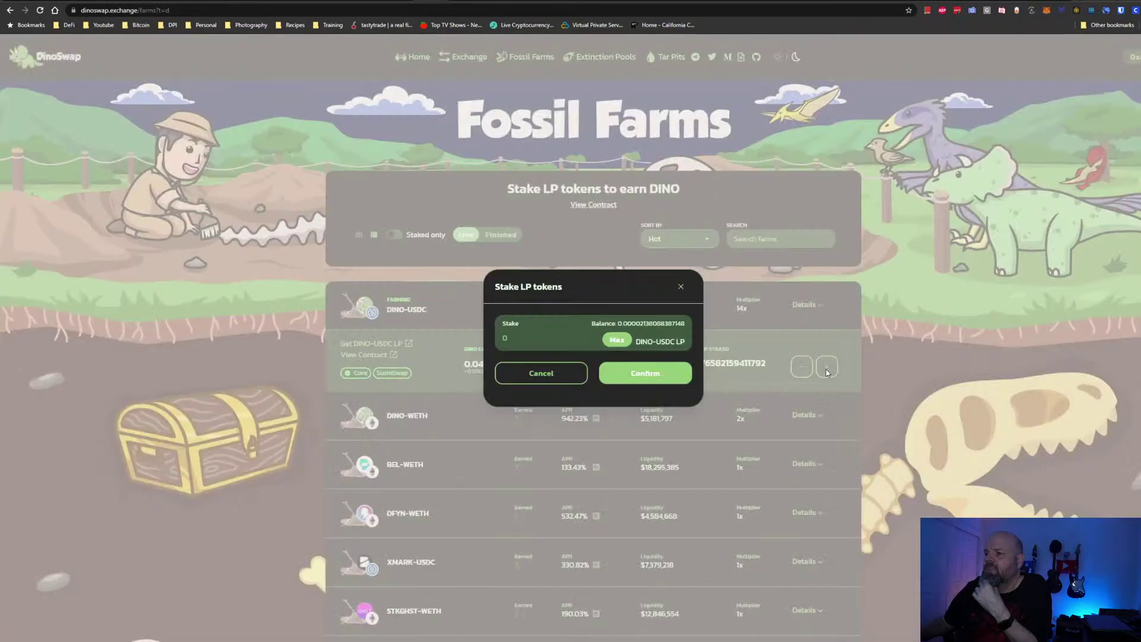
pyautogui.click(617, 340)
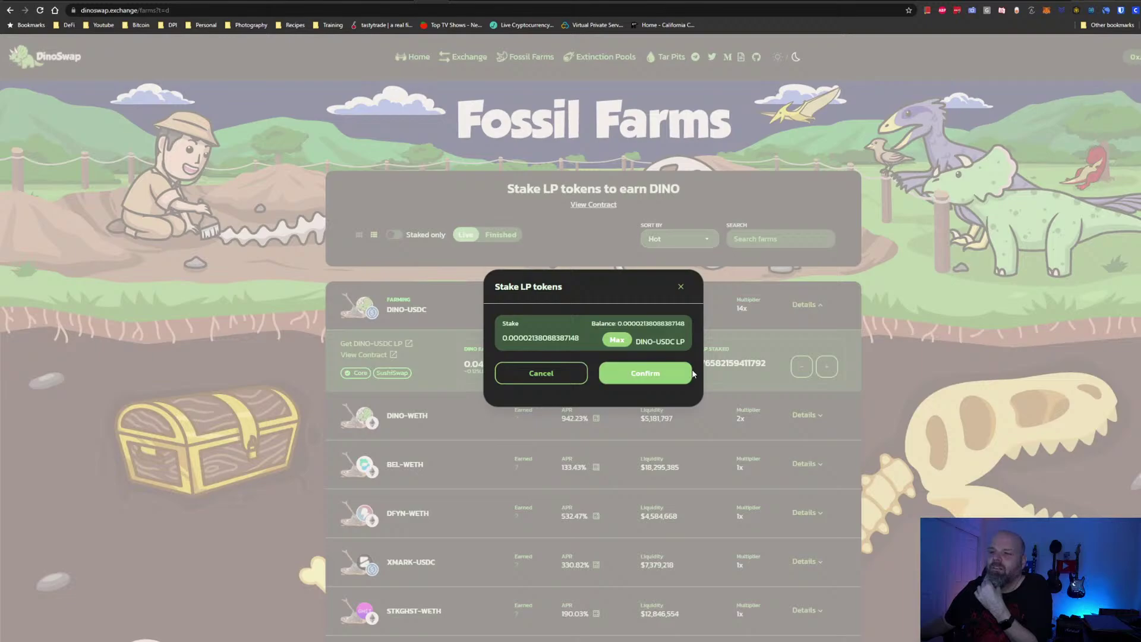
pyautogui.click(669, 372)
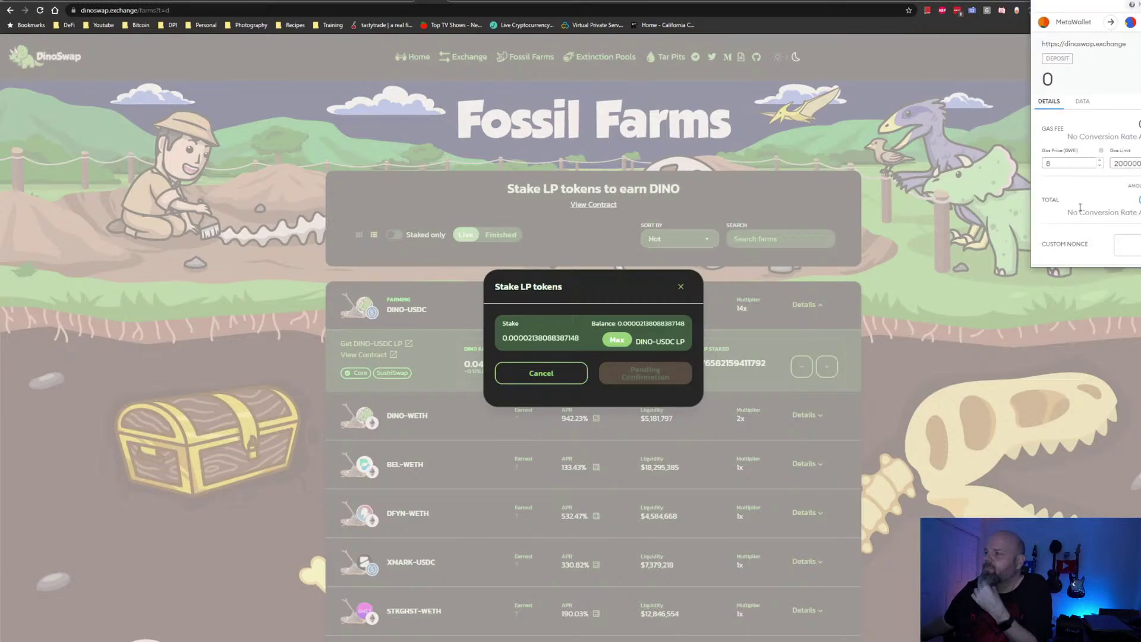
pyautogui.click(1134, 249)
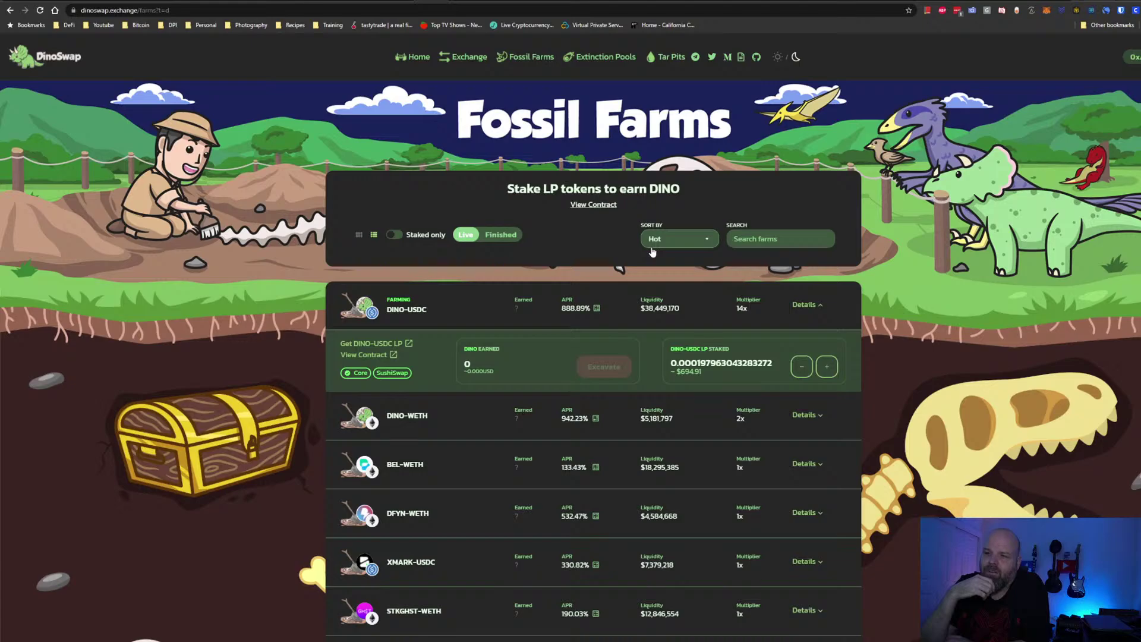
# Open DinoSwap's official group in Telegram Desktop, and view the recent messages in the Ravencoin Official Group
pyautogui.scroll(-5, 545, 372)
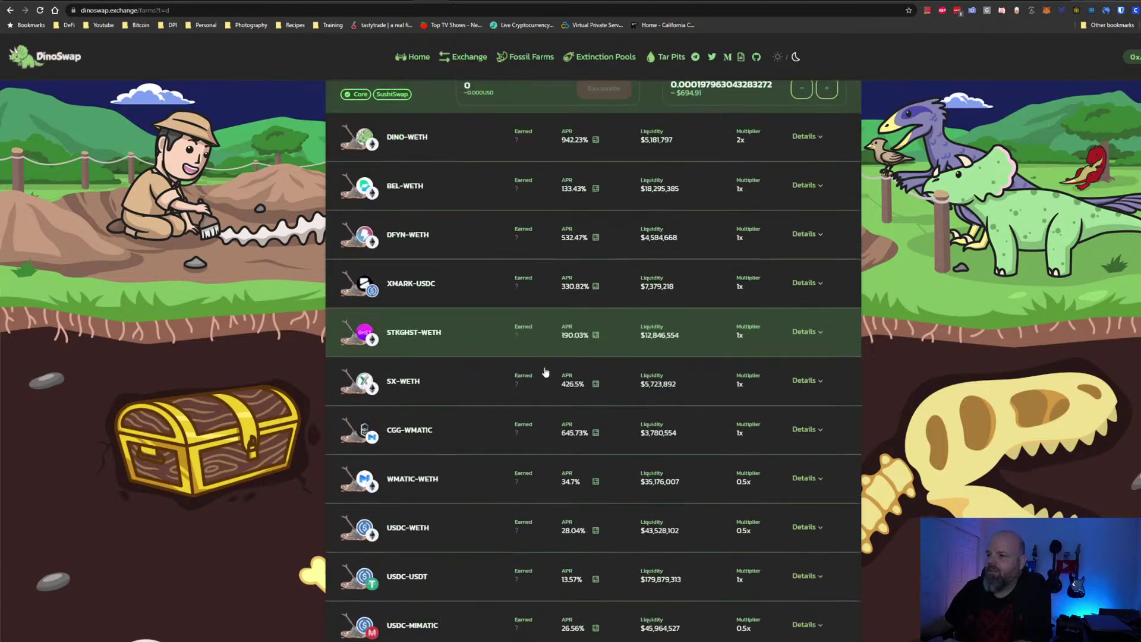
pyautogui.scroll(7, 545, 372)
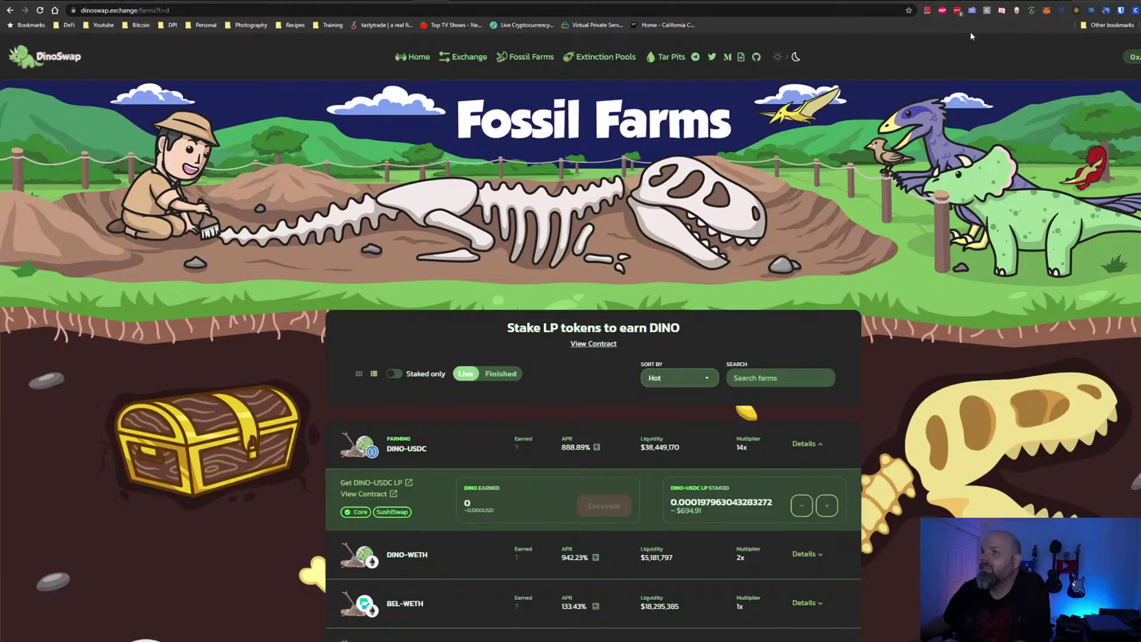
pyautogui.click(695, 58)
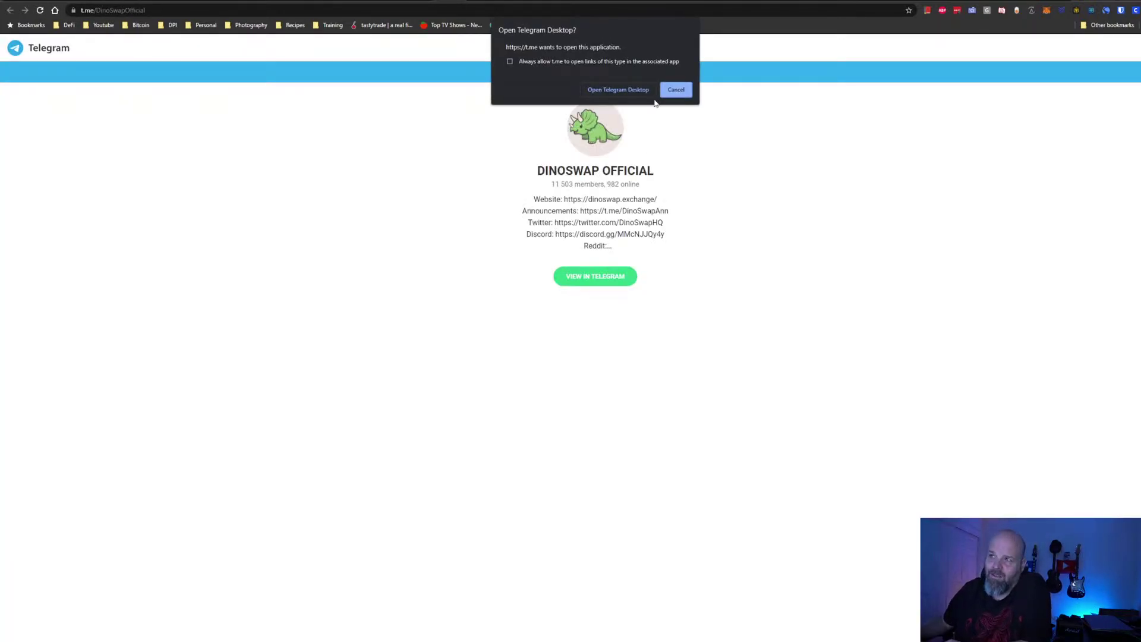
pyautogui.click(608, 90)
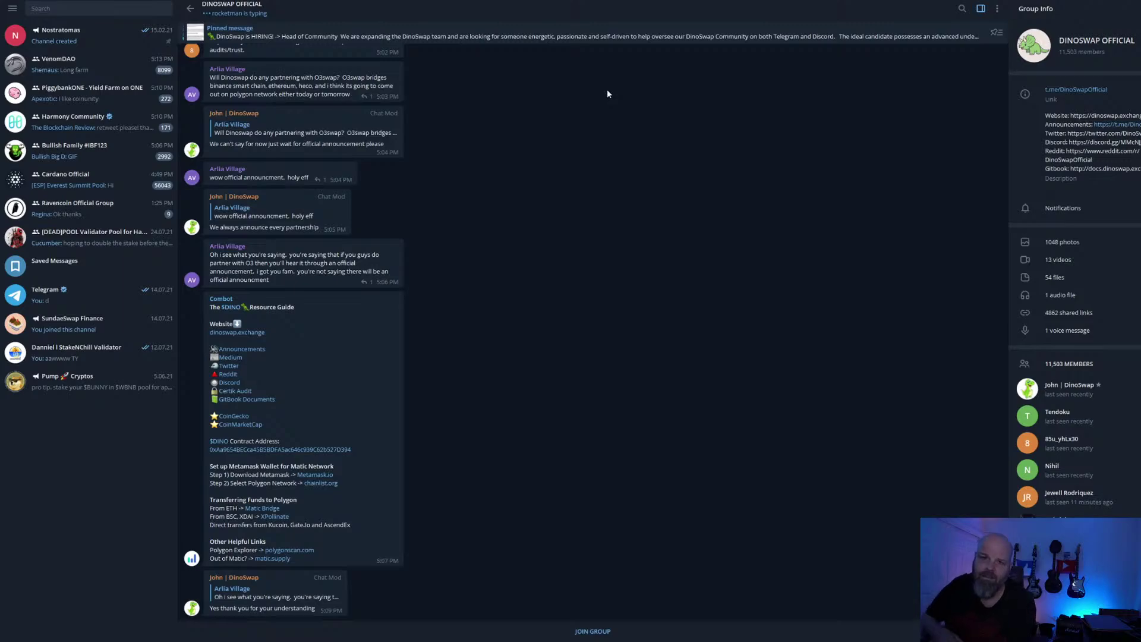
pyautogui.click(65, 209)
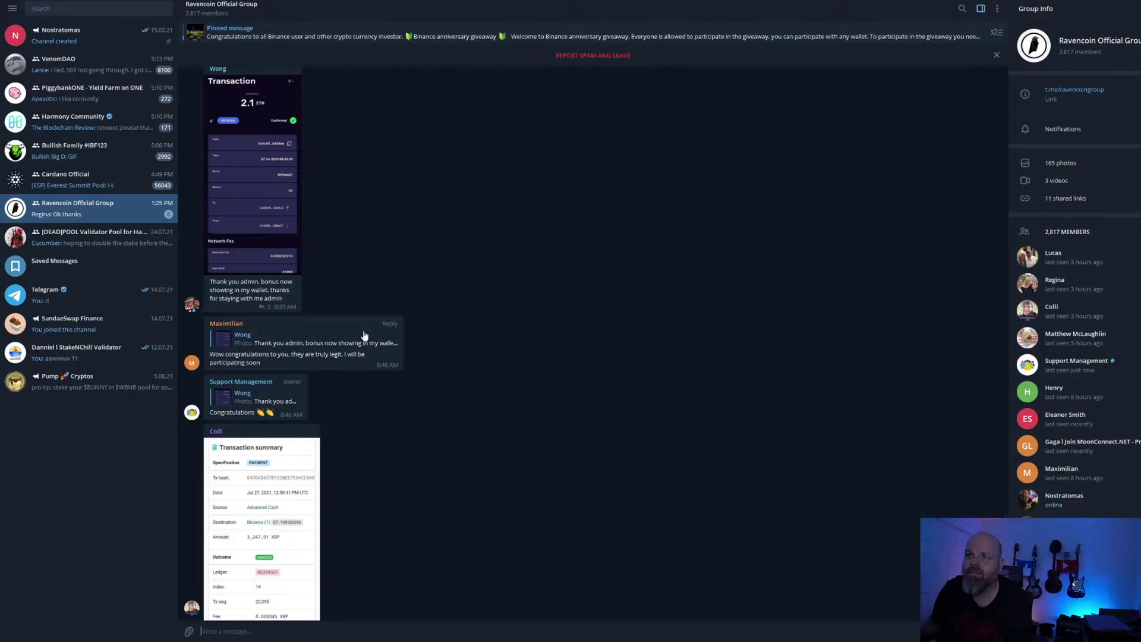
pyautogui.scroll(-1, 365, 334)
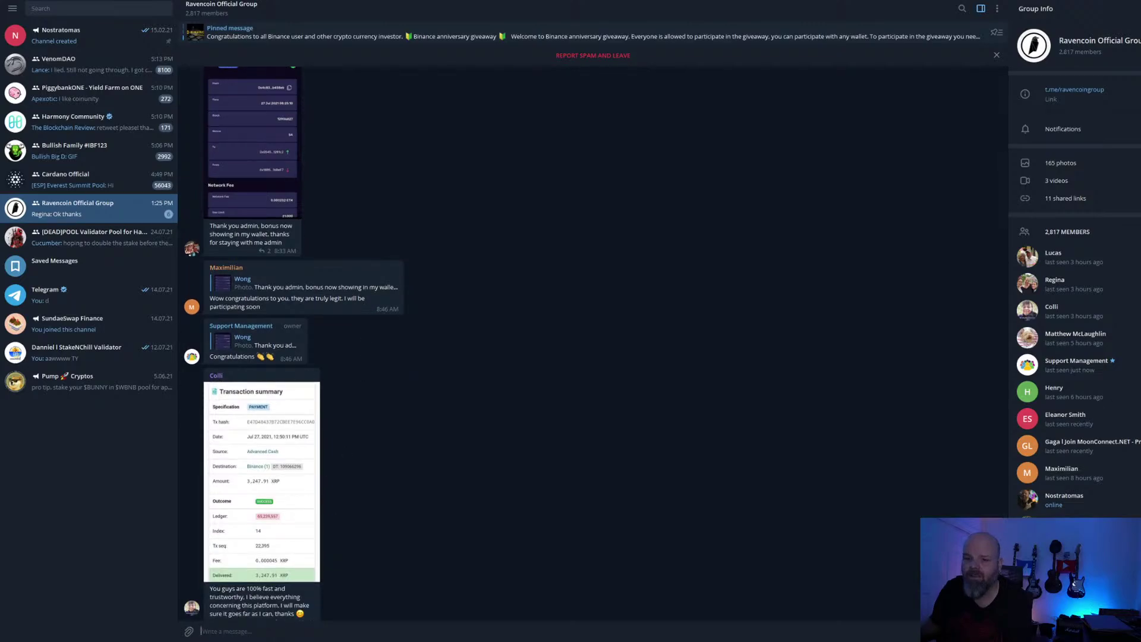
# Reopen the DINOSWAP OFFICIAL group from its Telegram web page, join the group and close Telegram Desktop
pyautogui.moveTo(207, 639)
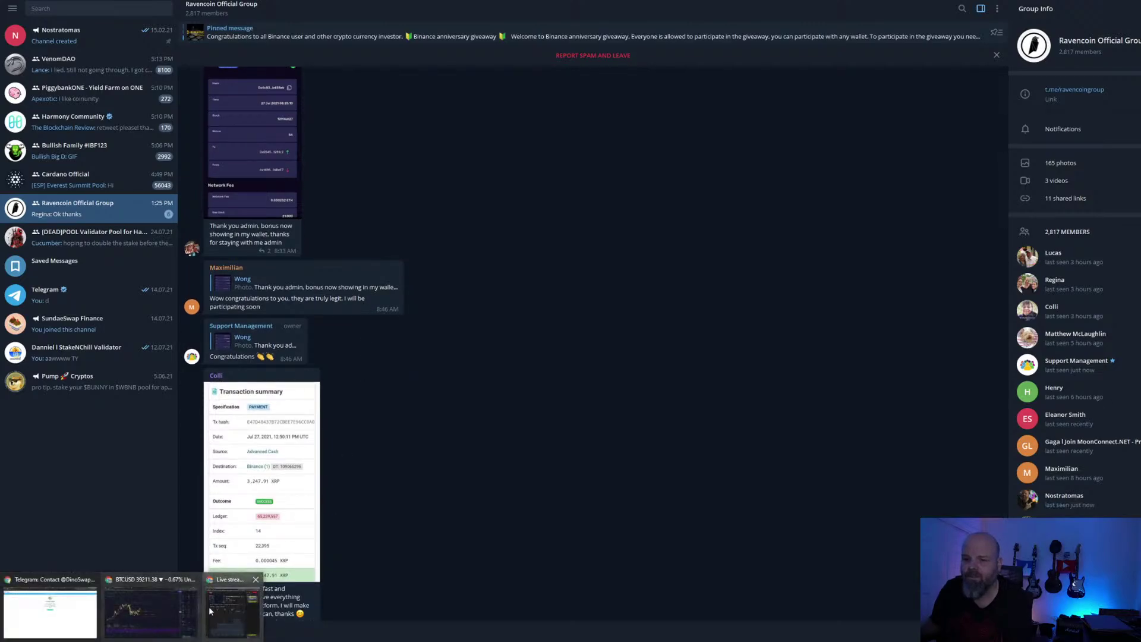
pyautogui.click(68, 606)
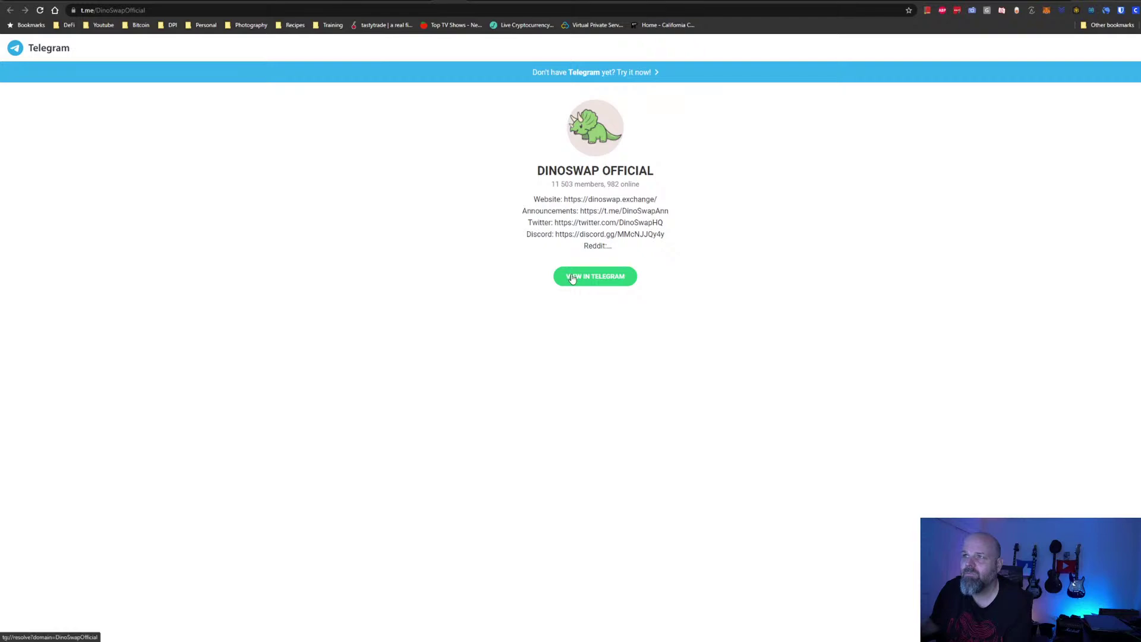
pyautogui.click(572, 278)
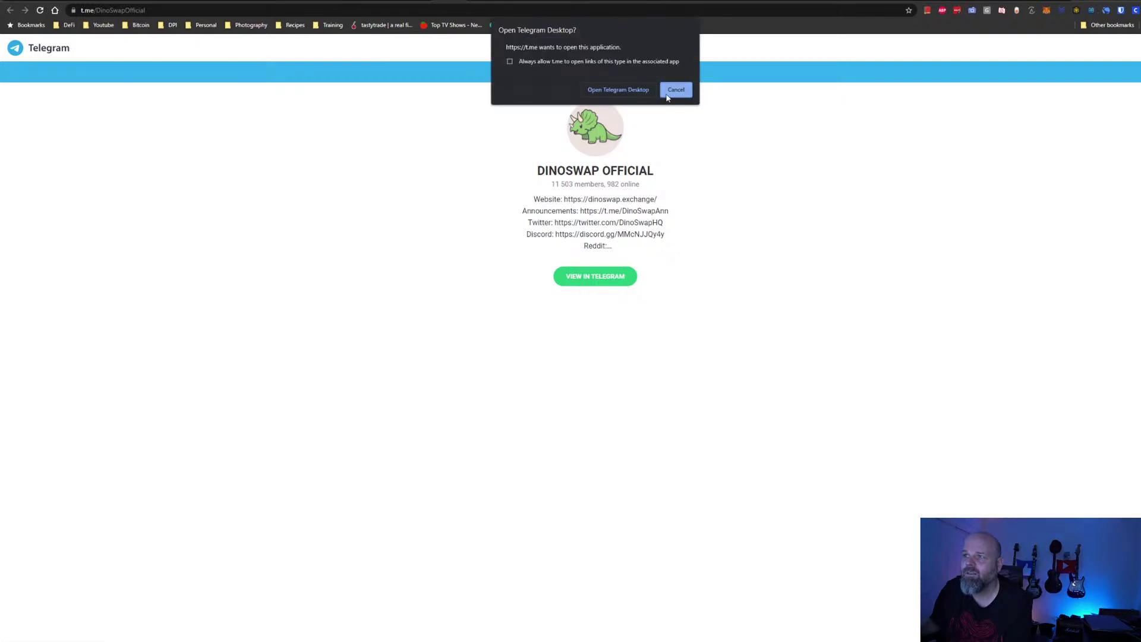
pyautogui.click(619, 90)
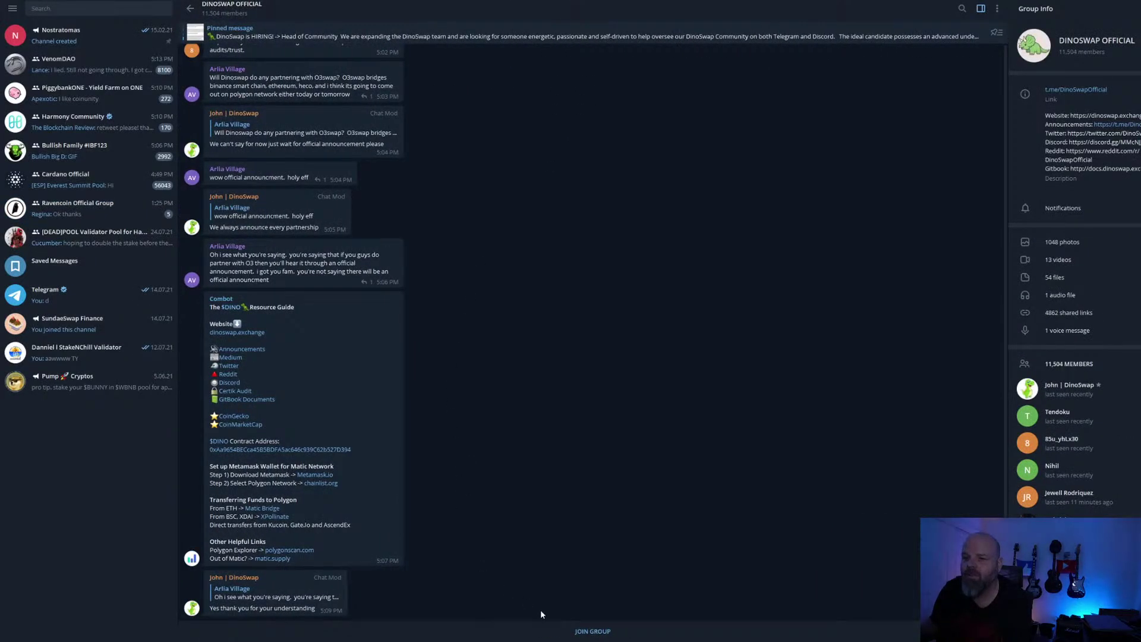
pyautogui.click(587, 631)
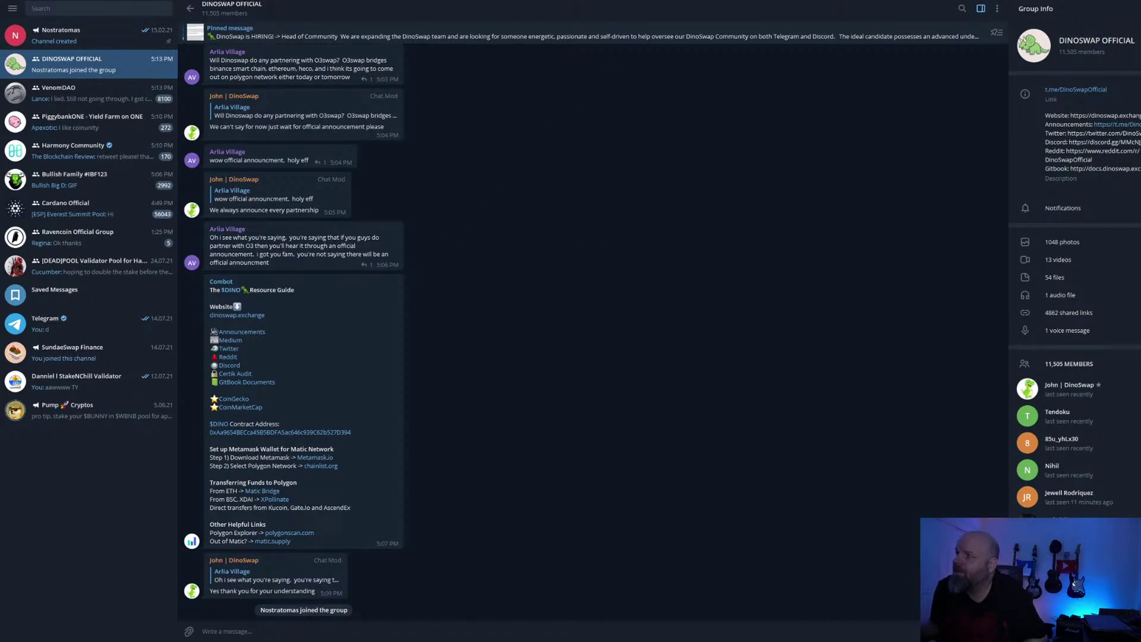
pyautogui.click(1123, 1)
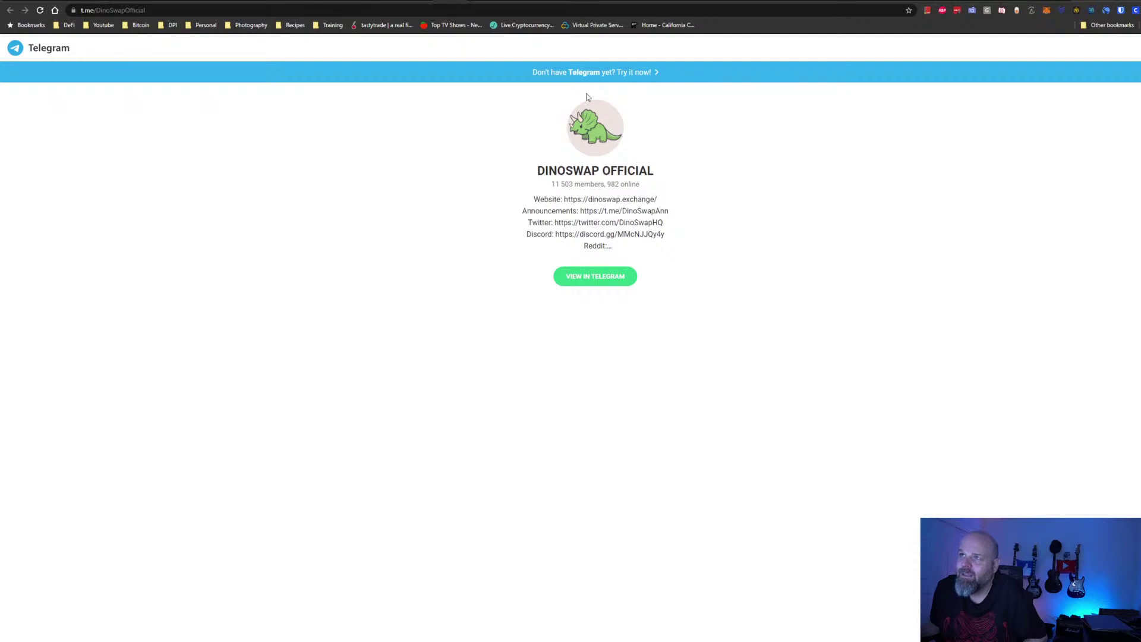
# Go to PancakeSwap's Farms page and switch the MetaMask network to BSC Smart Chain Mainnet
pyautogui.click(541, 1)
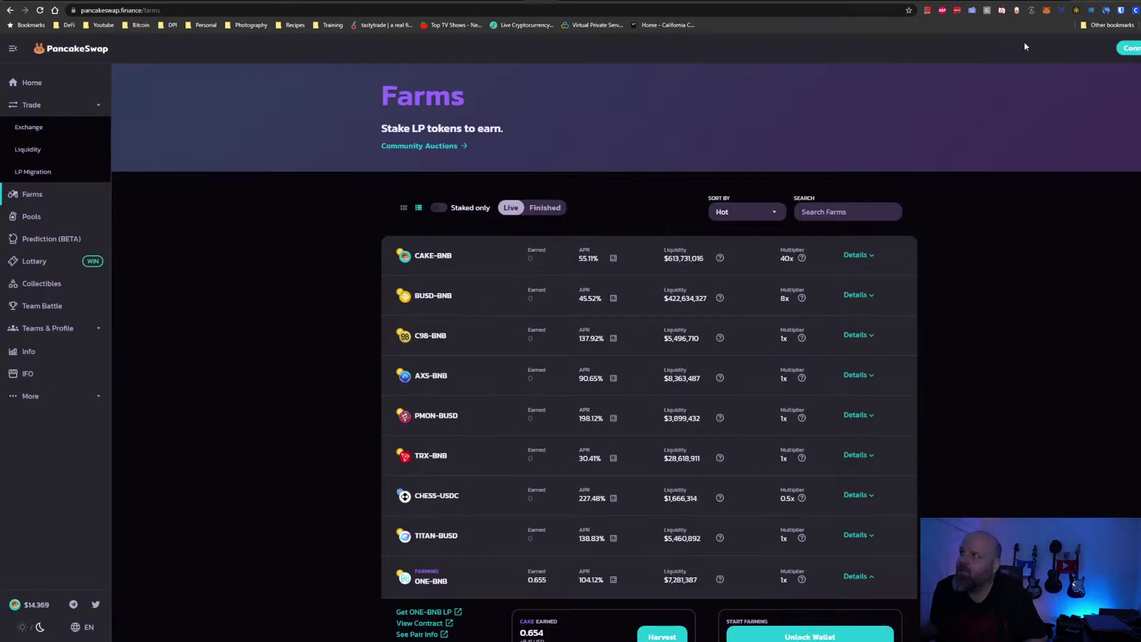
pyautogui.click(1047, 10)
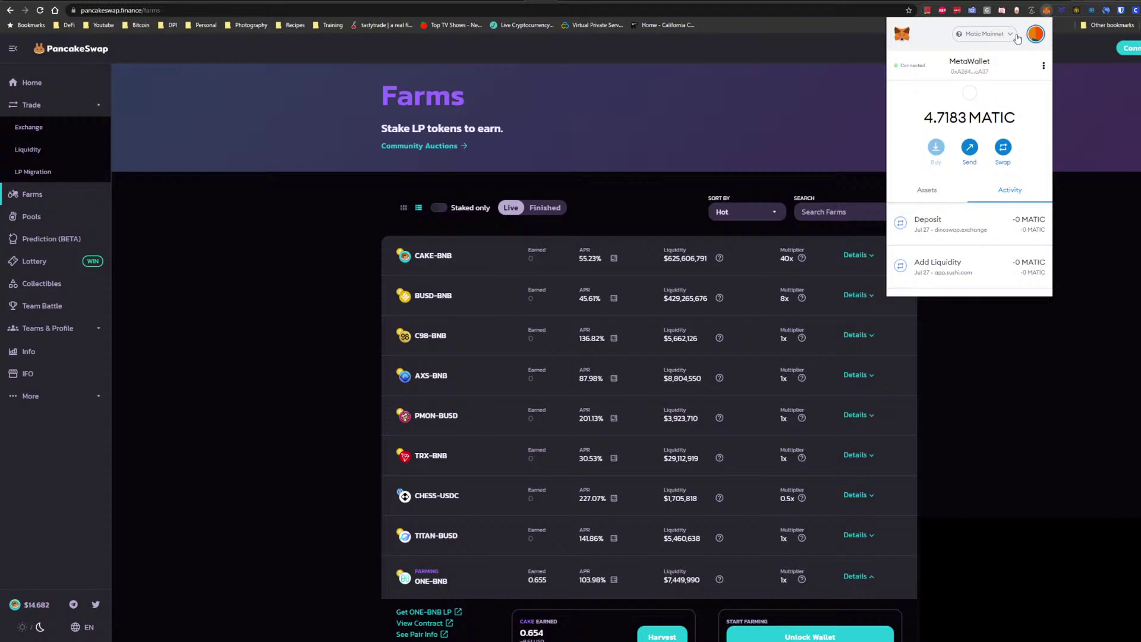
pyautogui.click(983, 34)
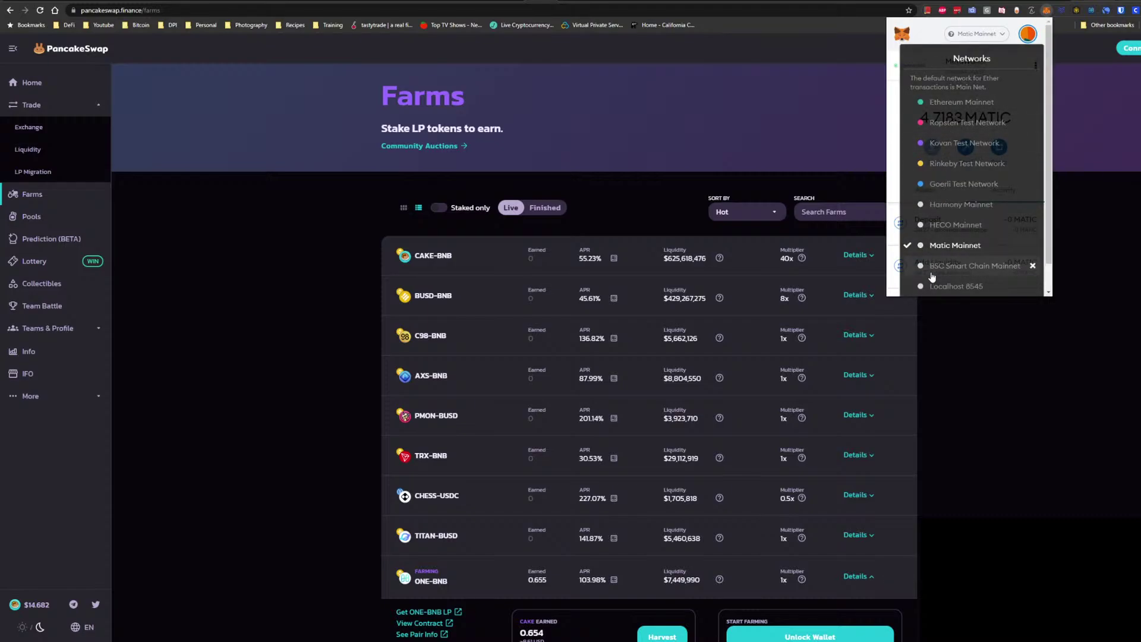
pyautogui.click(931, 273)
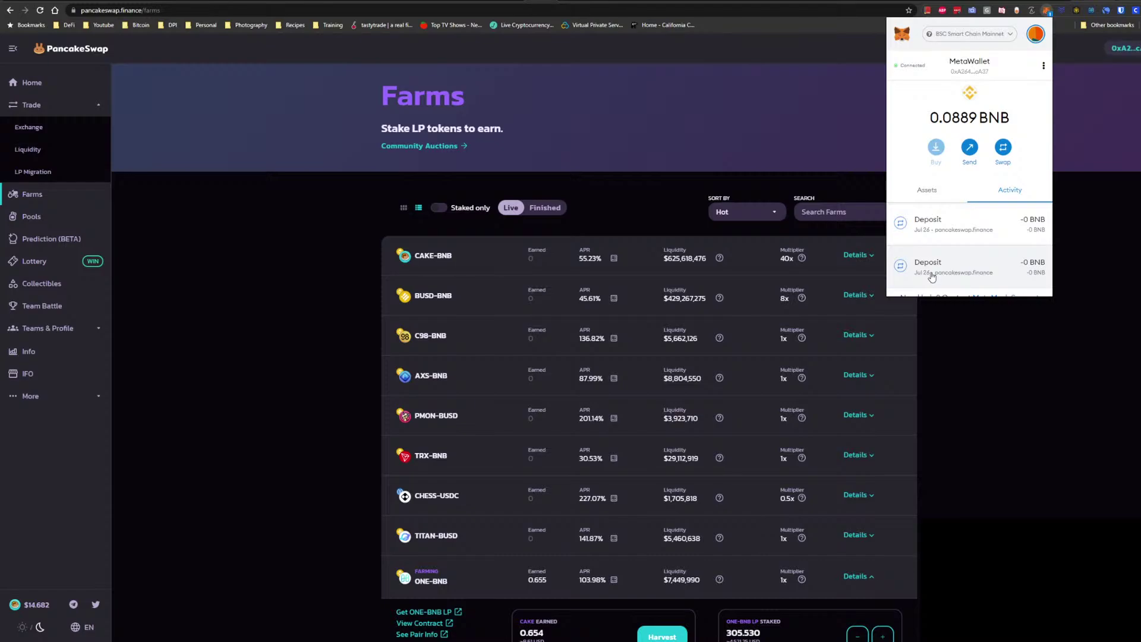
# Decline DinoSwap's request to switch the network to Matic Mainnet and view the wallet's assets on BSC
pyautogui.click(235, 303)
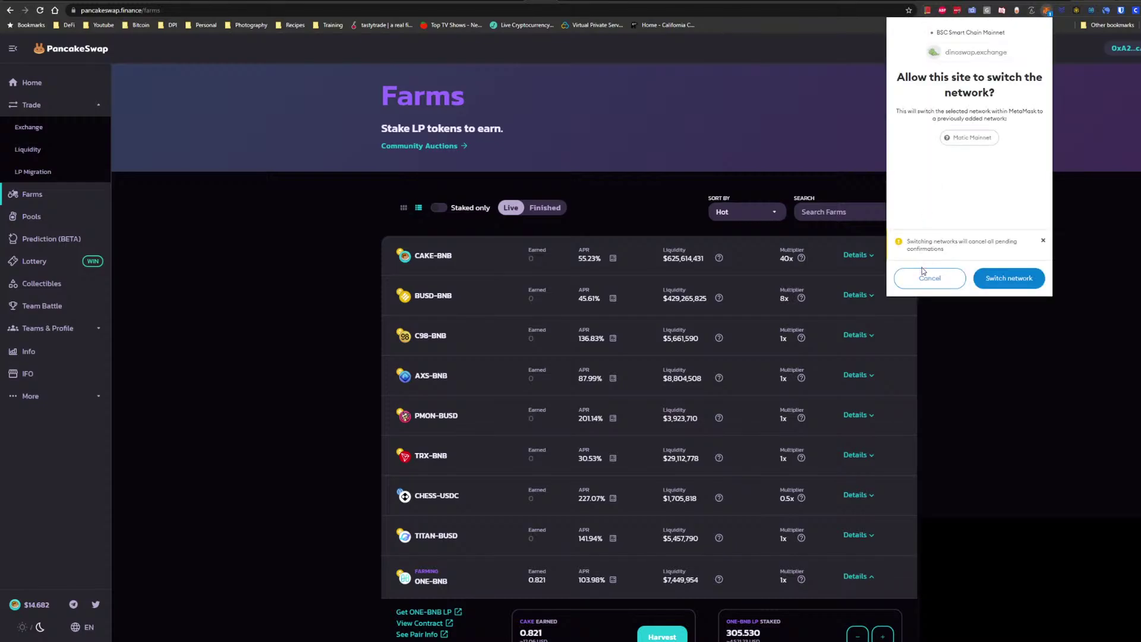
pyautogui.click(923, 276)
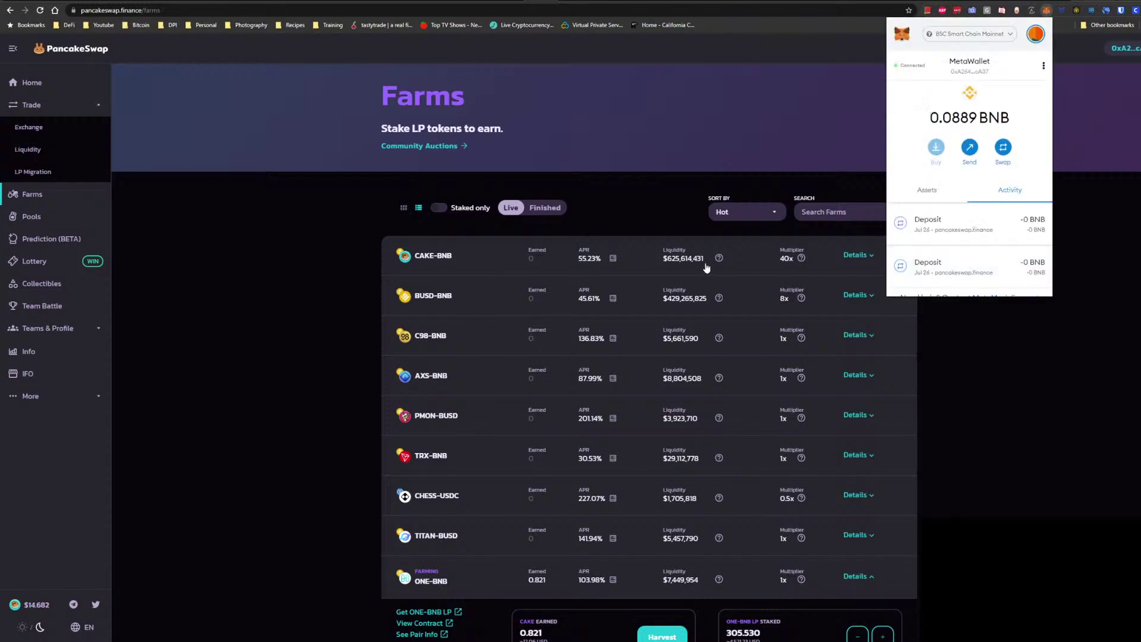
pyautogui.click(926, 190)
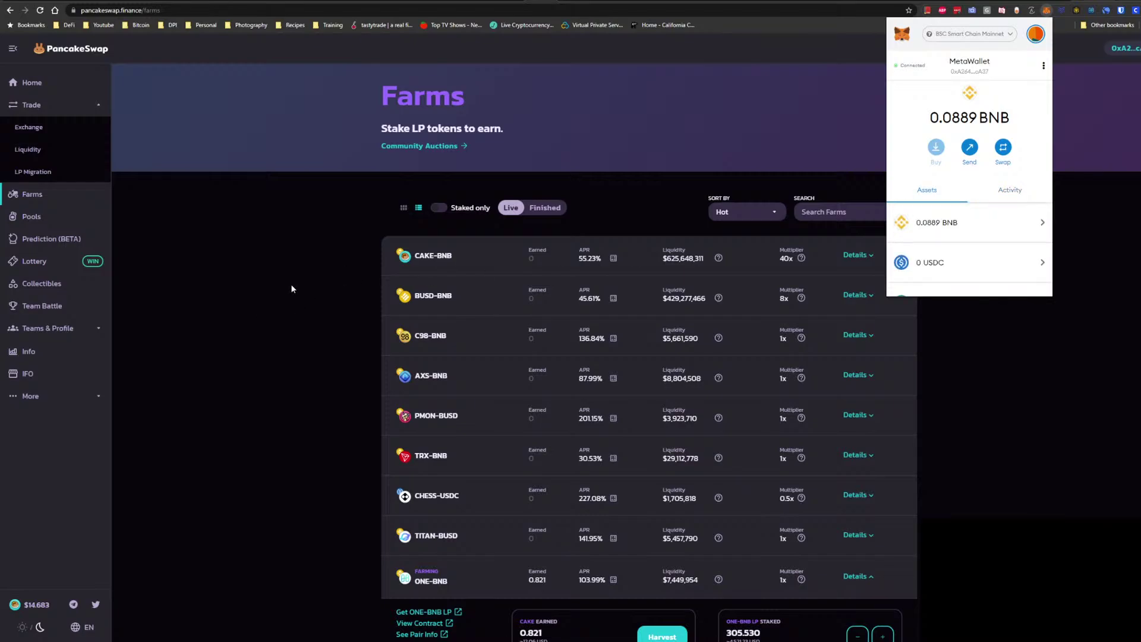
pyautogui.click(279, 298)
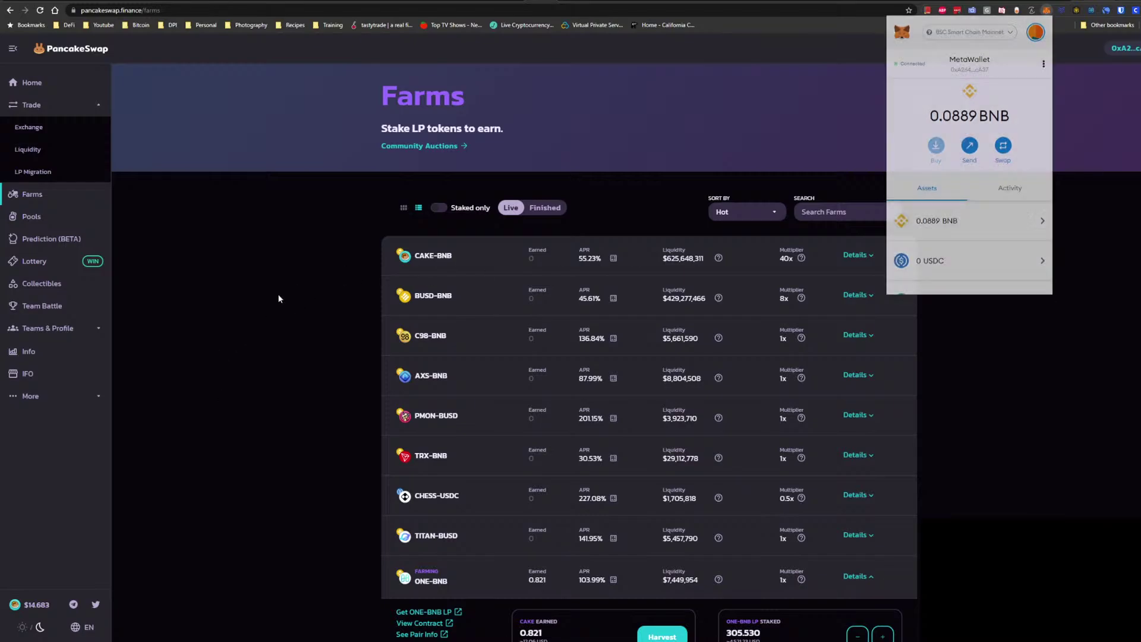
# Look over the PancakeSwap farms, comparing the CAKE-BNB farm's details, APR and multiplier with the staked ONE-BNB farm
pyautogui.click(432, 256)
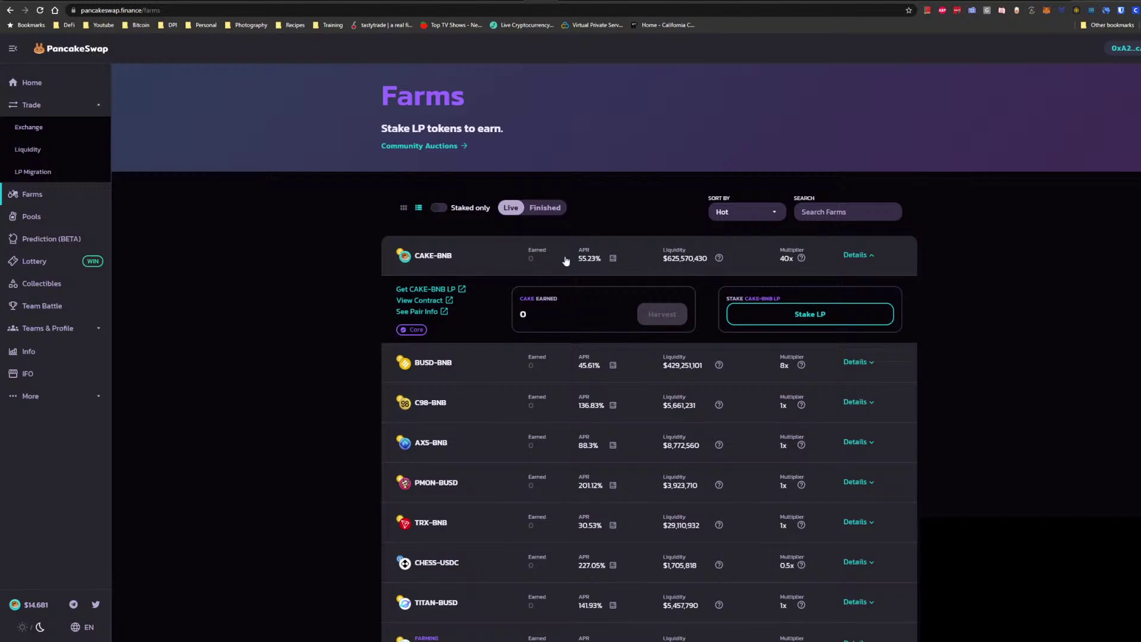
pyautogui.moveTo(575, 250); pyautogui.dragTo(627, 250)
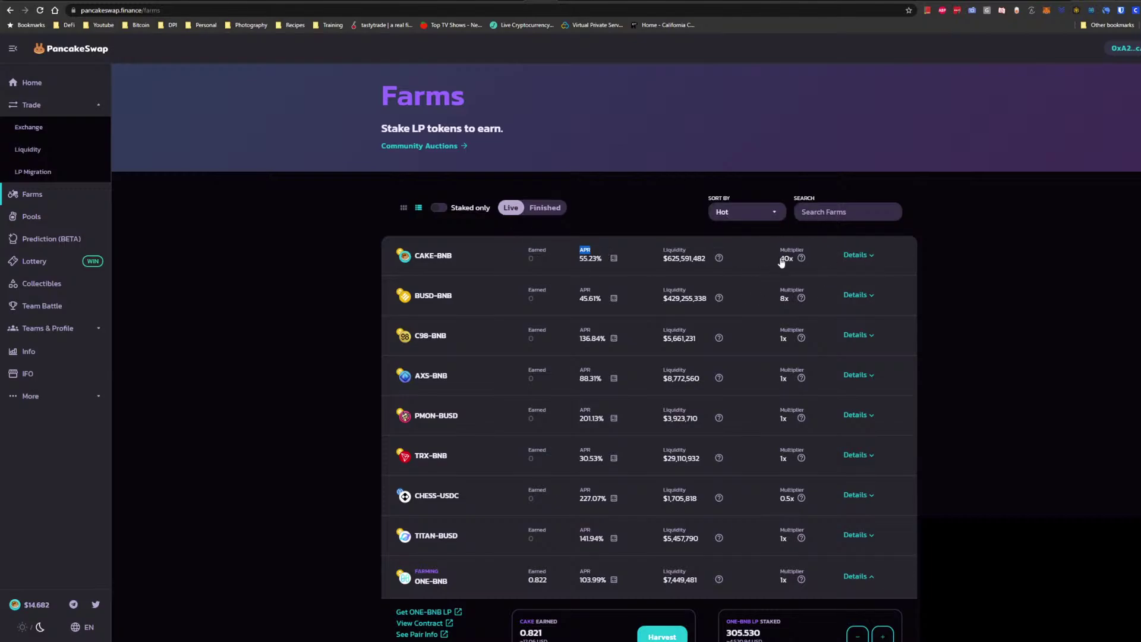
pyautogui.scroll(-2, 453, 279)
pyautogui.scroll(2, 450, 281)
pyautogui.scroll(-3, 618, 387)
pyautogui.scroll(-3, 617, 438)
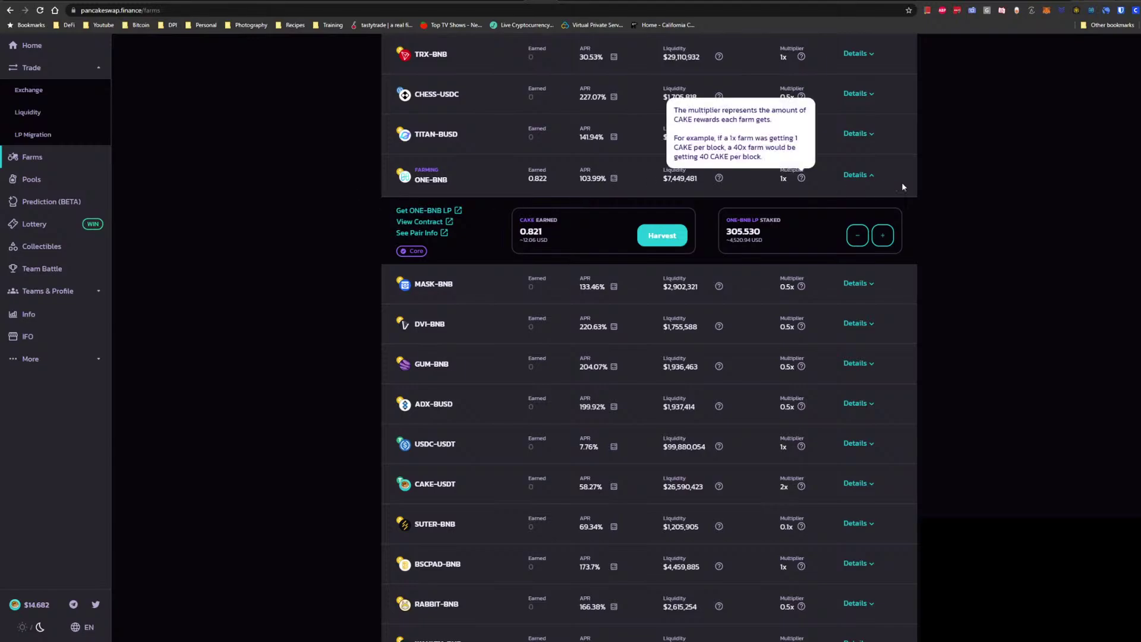
pyautogui.scroll(6, 576, 242)
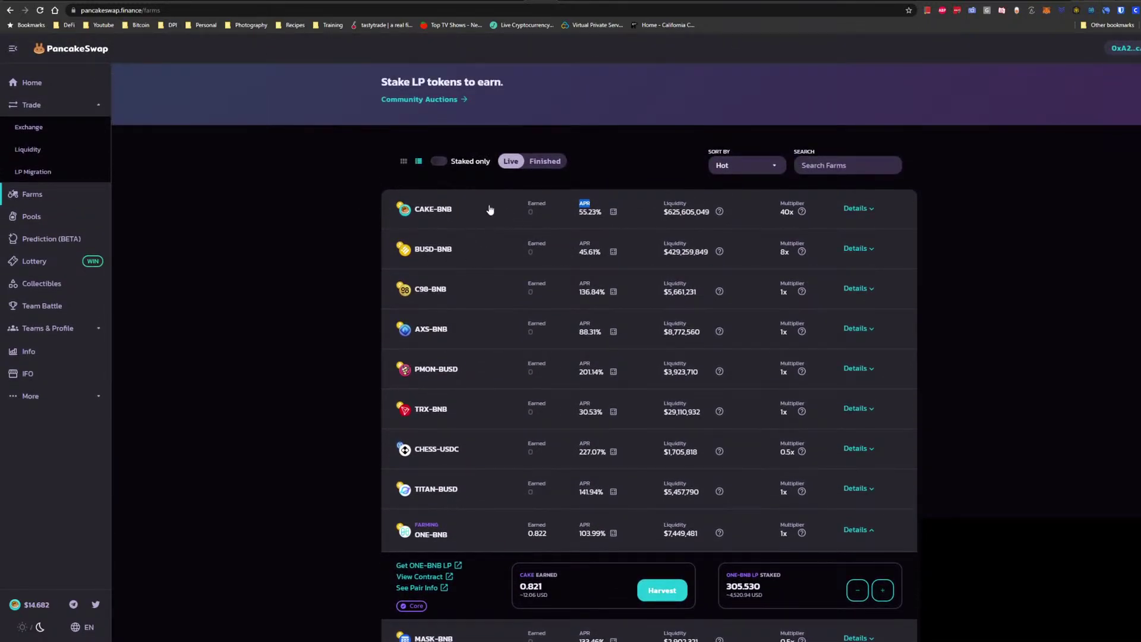
pyautogui.scroll(-3, 443, 458)
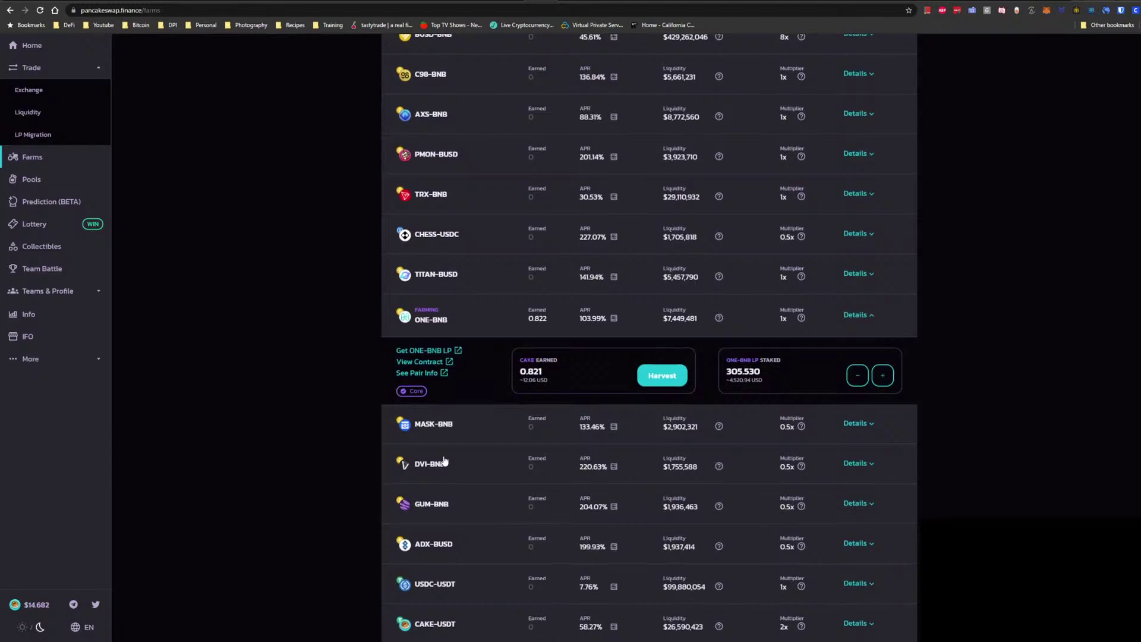
pyautogui.scroll(4, 443, 454)
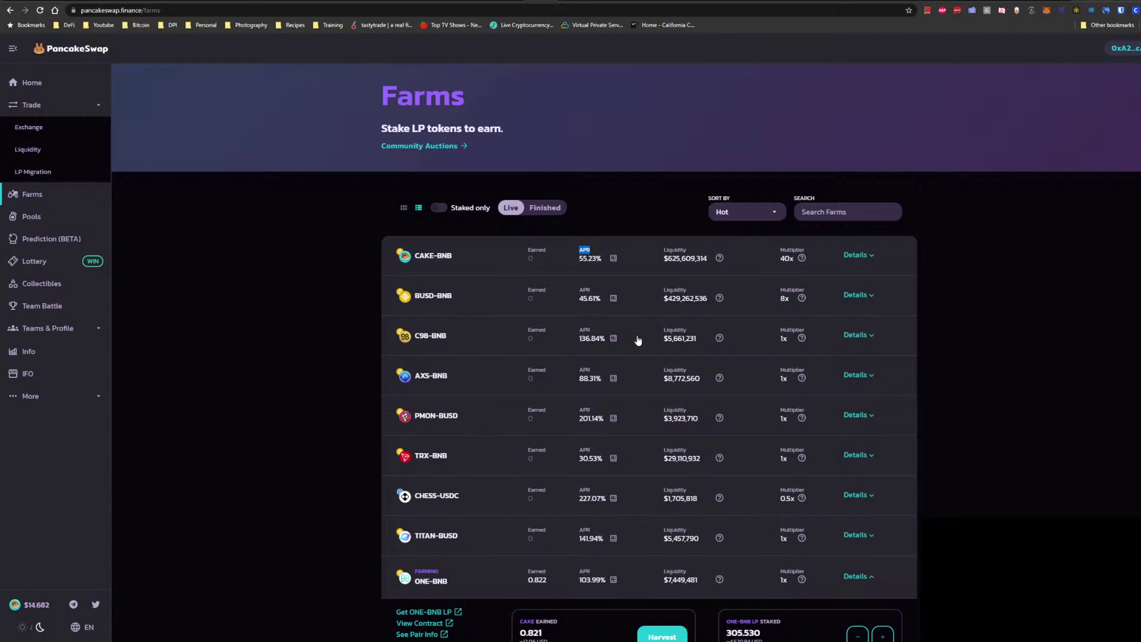
# Harvest the CAKE earned in the staked ONE-BNB farm and confirm the transaction in MetaMask
pyautogui.scroll(-4, 637, 338)
pyautogui.scroll(3, 640, 334)
pyautogui.scroll(-3, 640, 333)
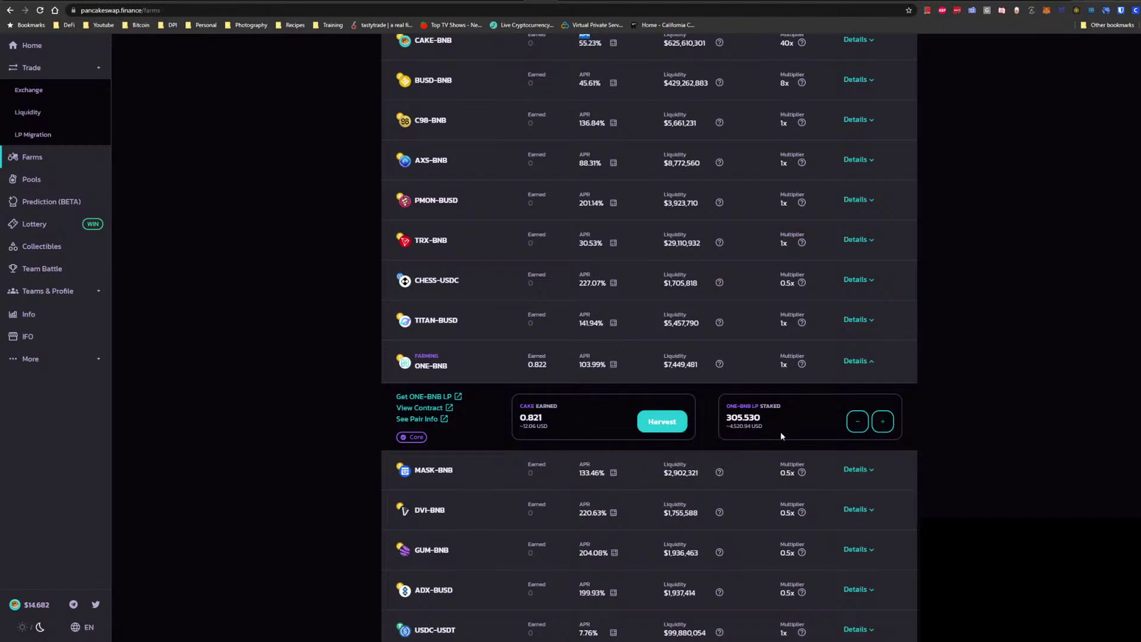
pyautogui.moveTo(779, 431); pyautogui.dragTo(726, 426)
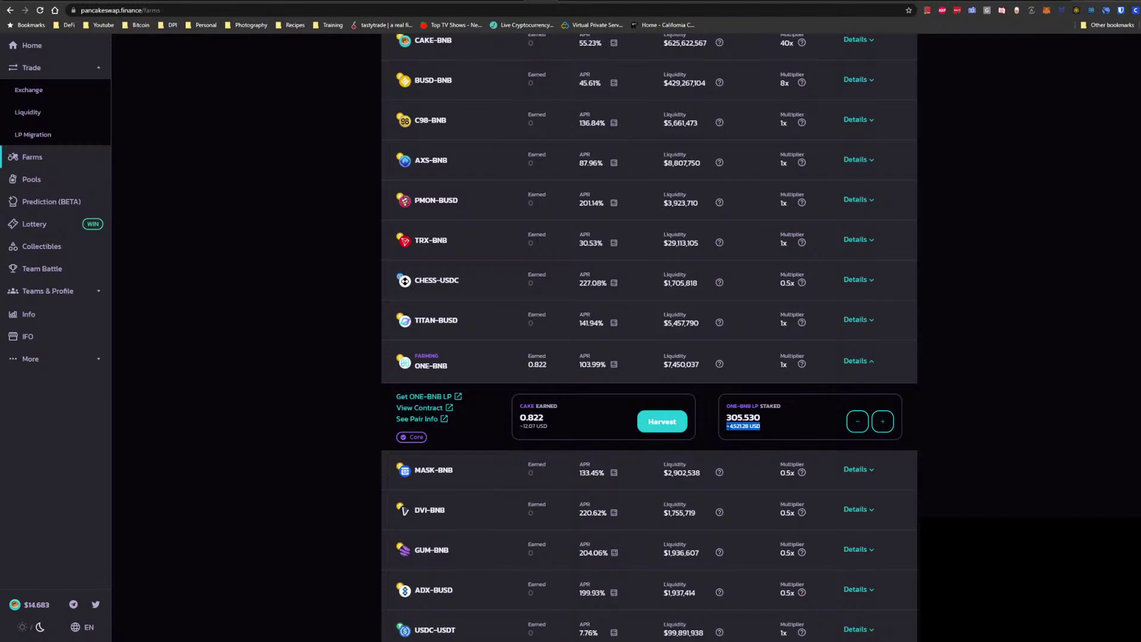
pyautogui.click(665, 423)
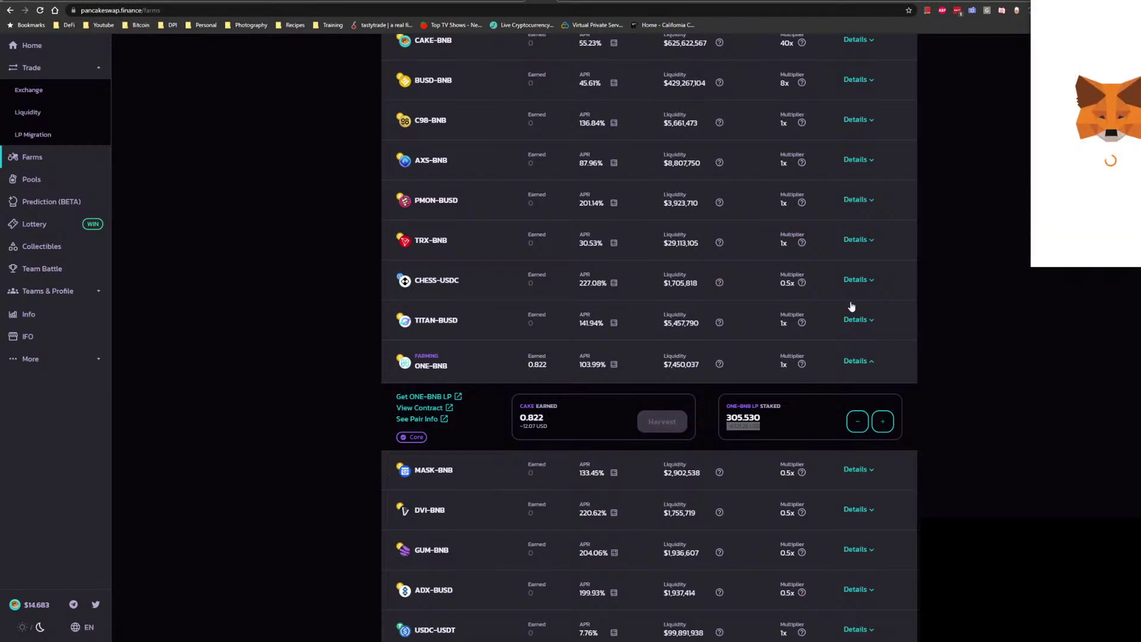
pyautogui.scroll(-2, 1067, 196)
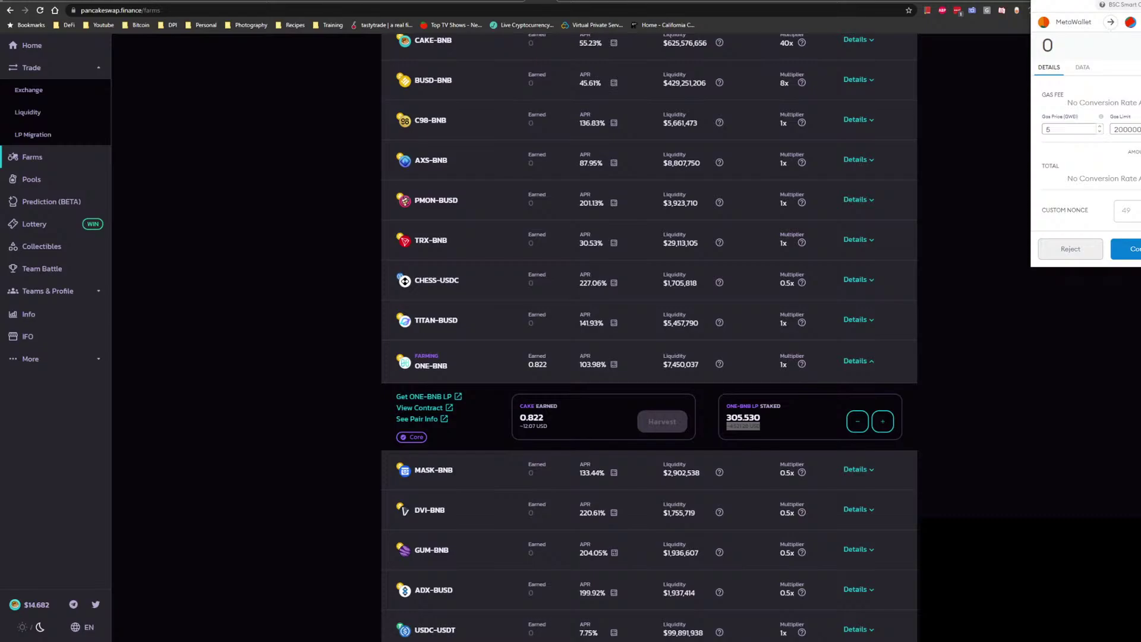
pyautogui.click(1135, 250)
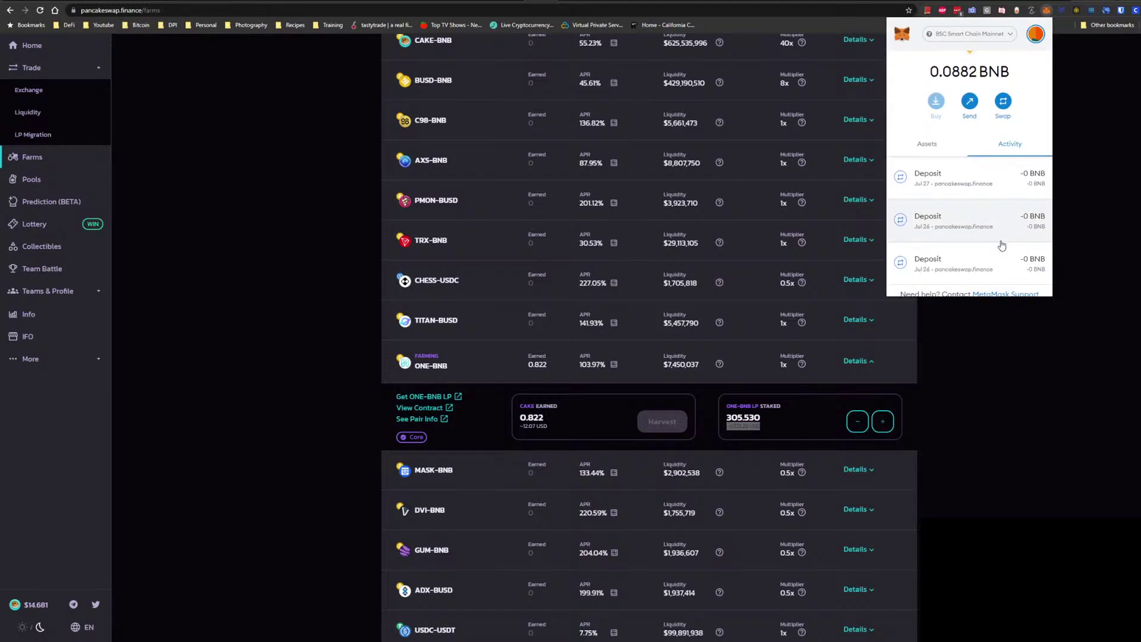
# Look through the MetaMask asset list on BSC for the harvested CAKE and close the wallet
pyautogui.click(929, 153)
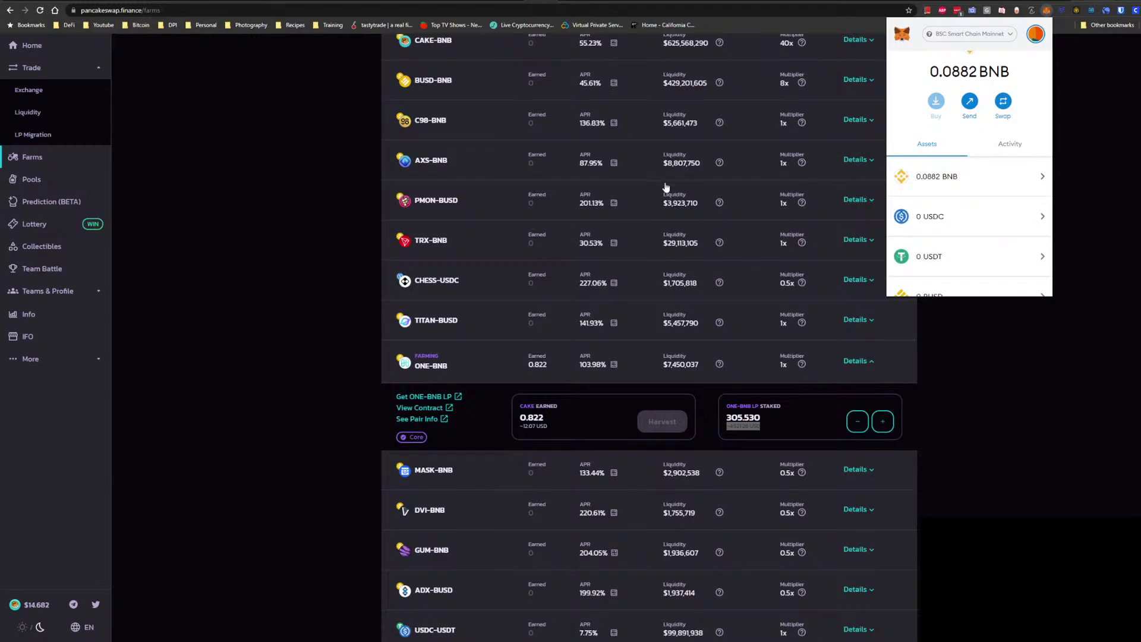
pyautogui.scroll(-5, 947, 219)
pyautogui.scroll(-2, 946, 219)
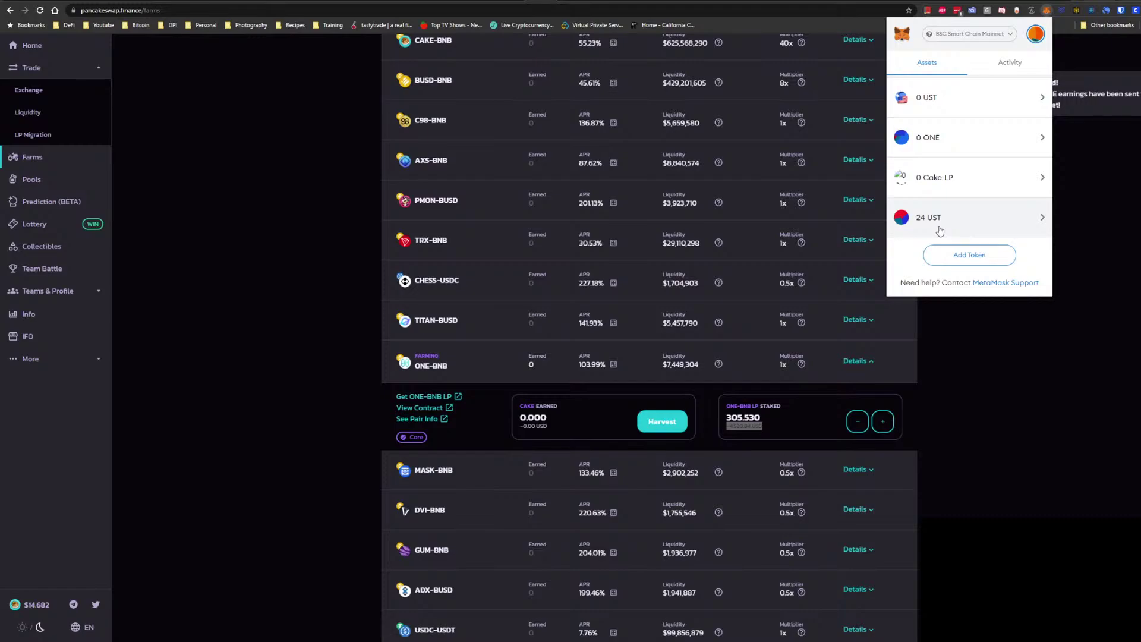
pyautogui.scroll(3, 940, 231)
pyautogui.scroll(-3, 940, 228)
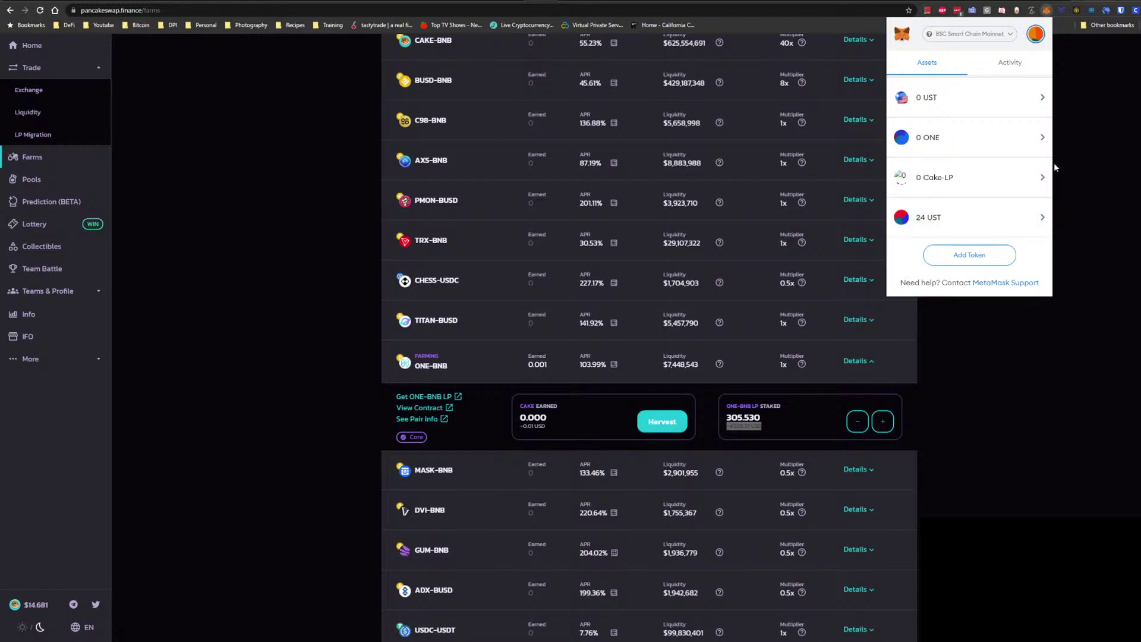
pyautogui.scroll(5, 1014, 178)
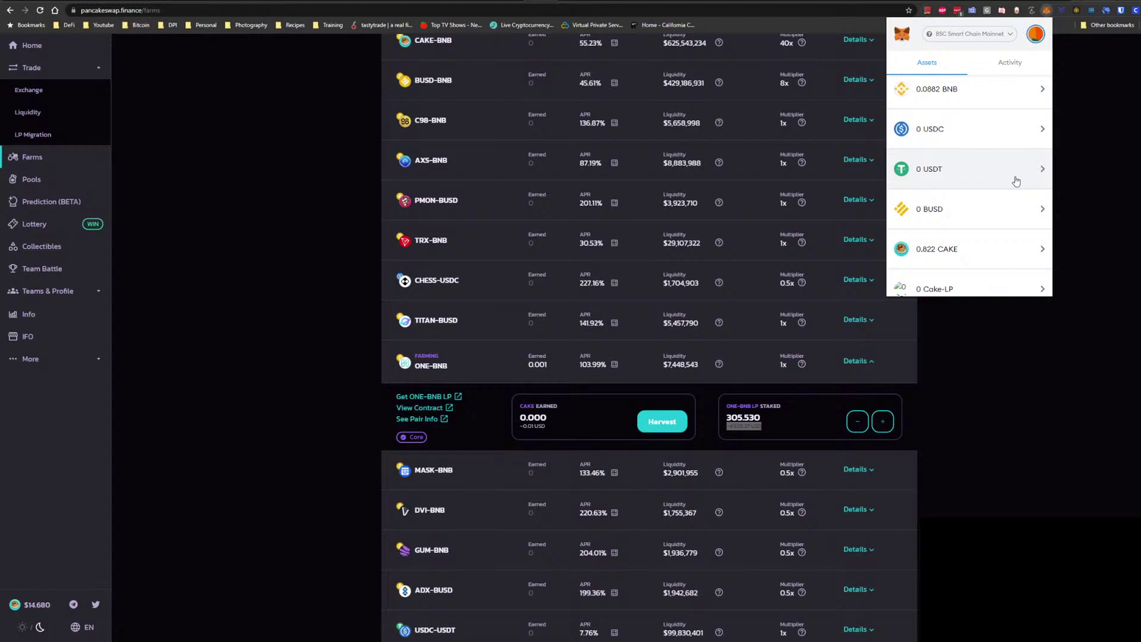
pyautogui.scroll(3, 991, 214)
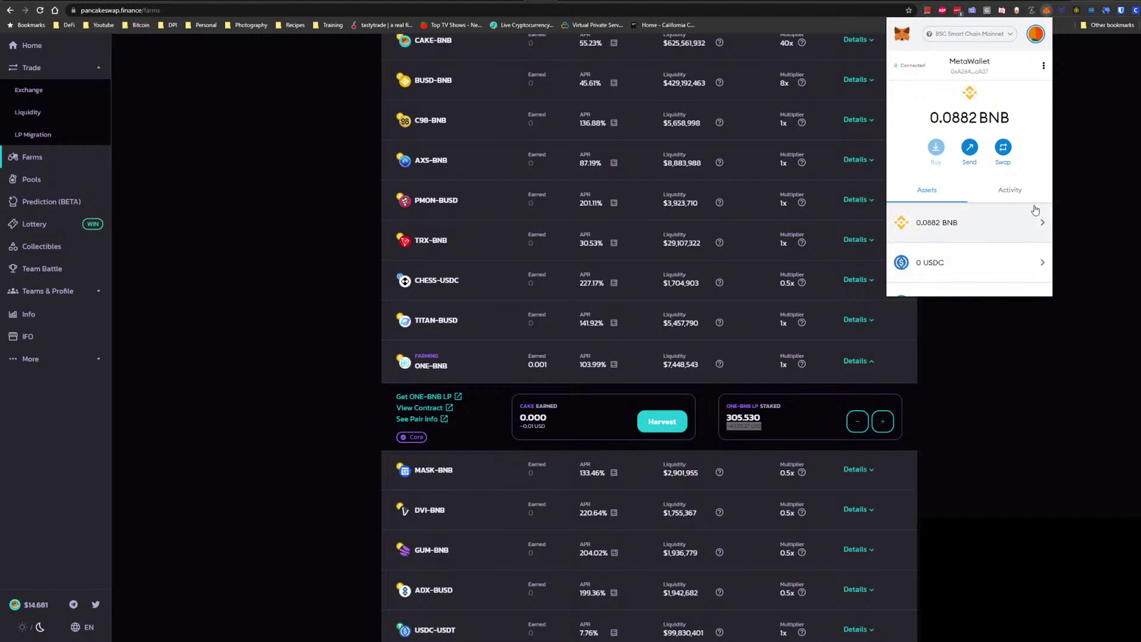
pyautogui.scroll(-3, 1019, 211)
pyautogui.scroll(1, 1020, 211)
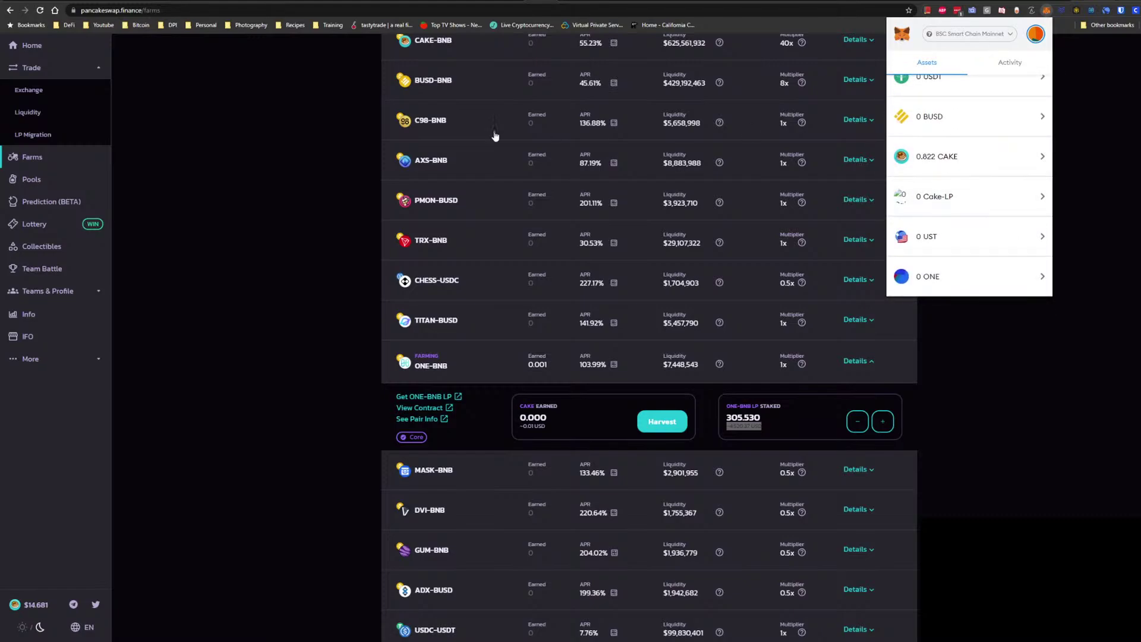
pyautogui.click(329, 154)
# Go to the Syrup Pools page and expand the Auto CAKE pool's details
pyautogui.scroll(5, 464, 277)
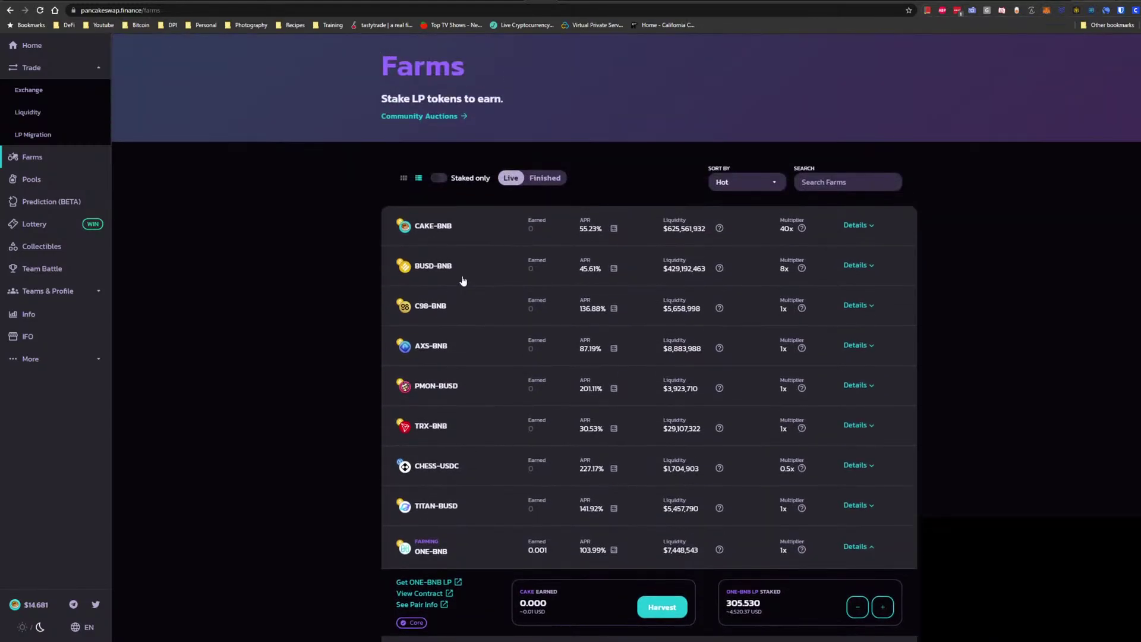
pyautogui.click(32, 216)
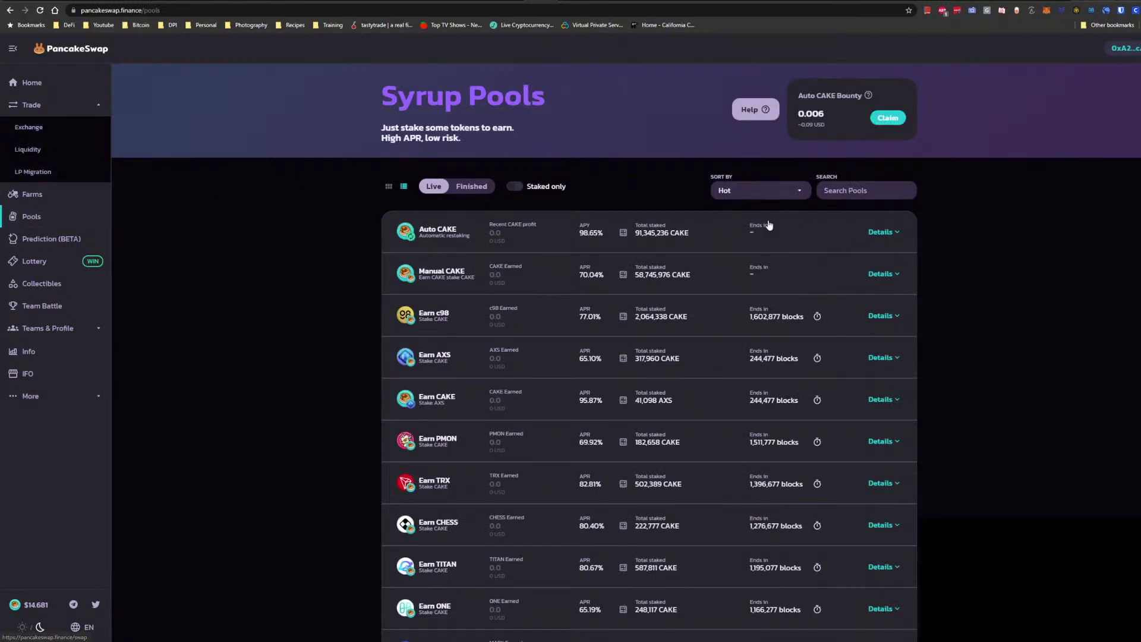
pyautogui.click(444, 235)
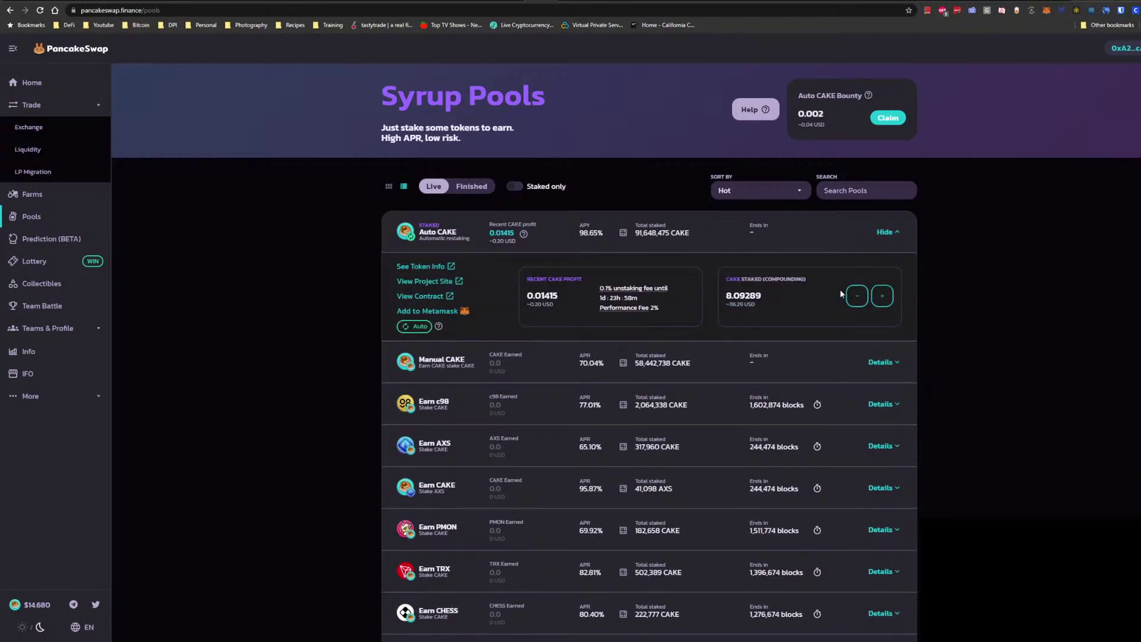
pyautogui.click(879, 297)
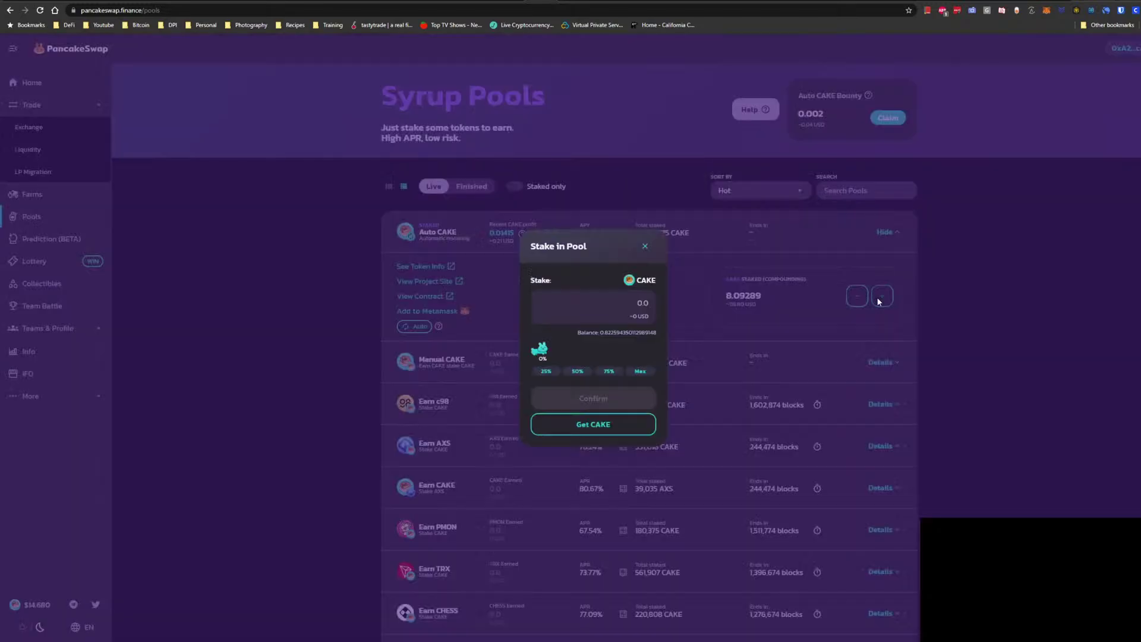
pyautogui.click(645, 248)
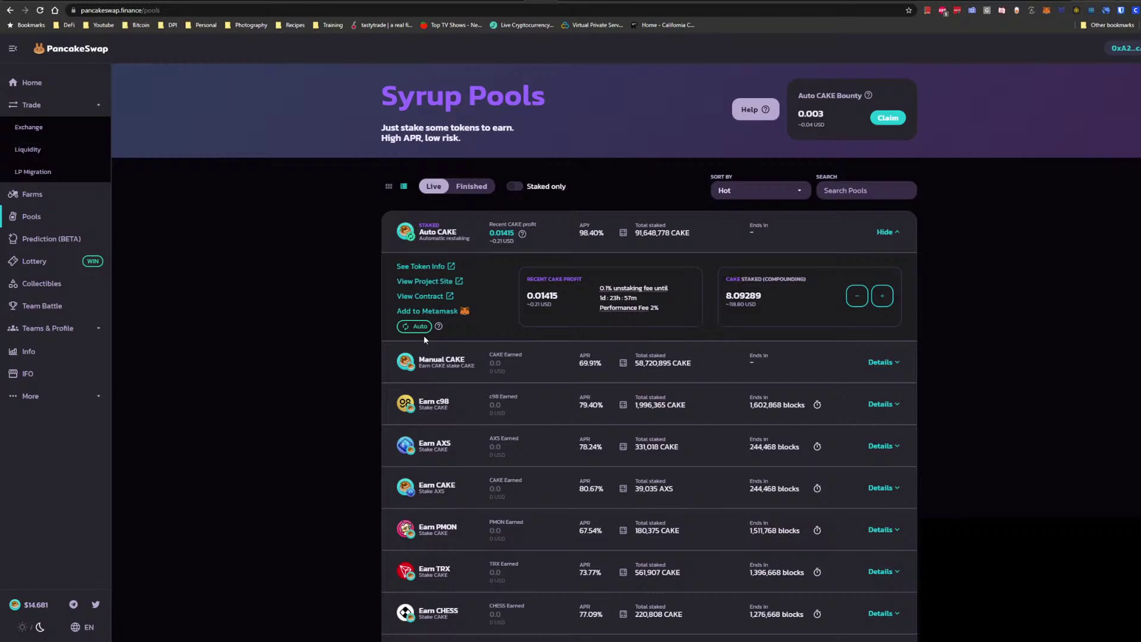
# Stake the maximum CAKE balance in the Auto CAKE pool, confirm it in MetaMask and close the staking dialog
pyautogui.click(881, 295)
pyautogui.click(639, 373)
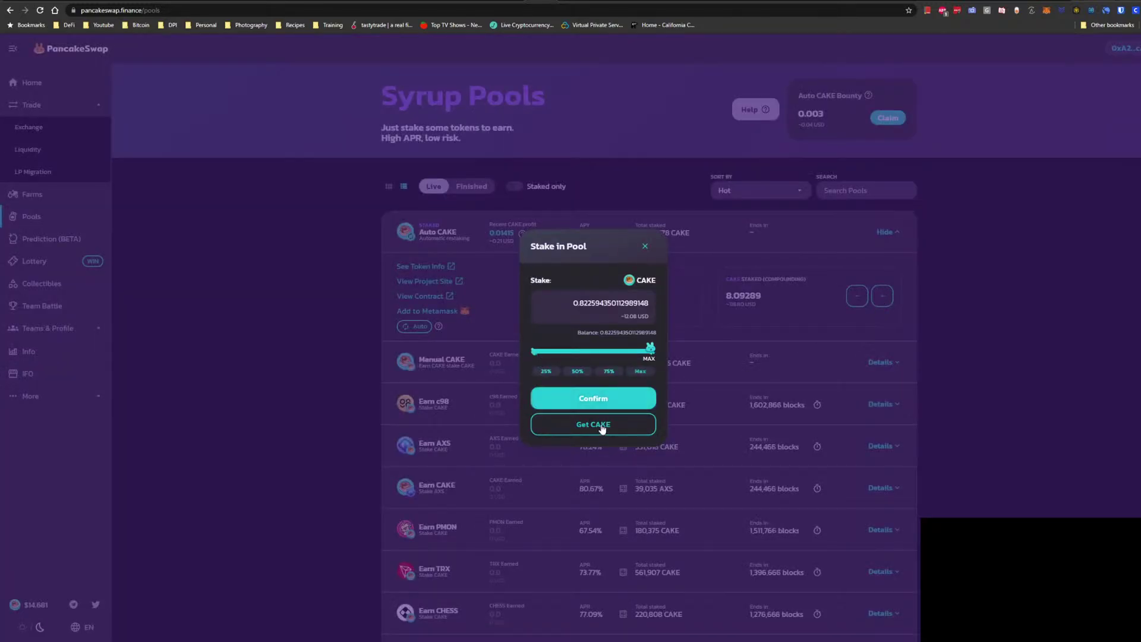
pyautogui.click(589, 398)
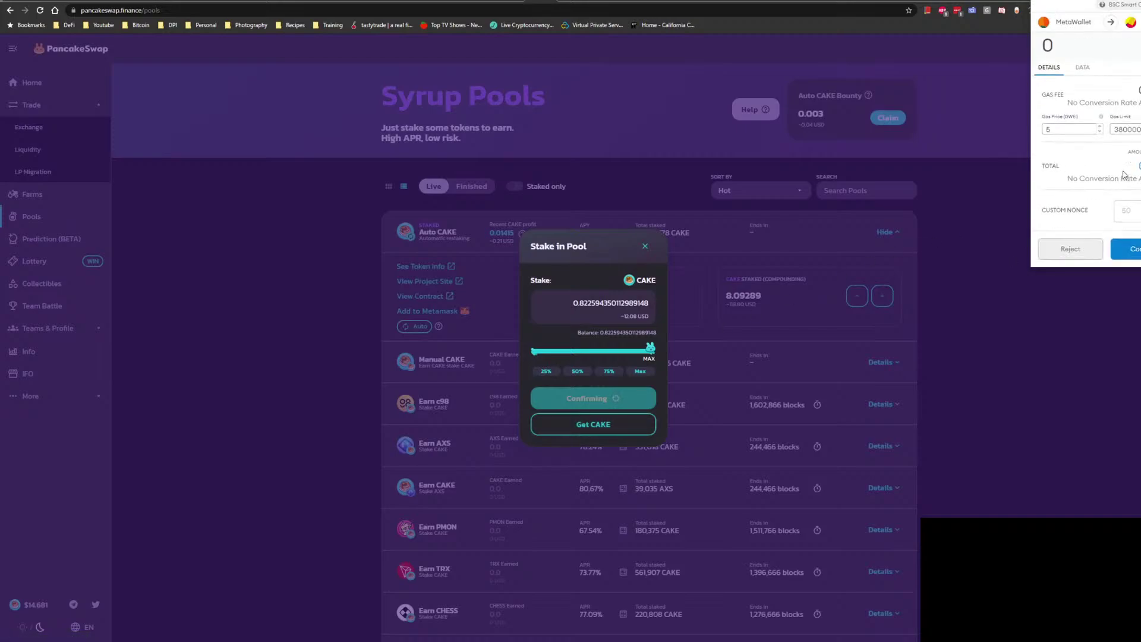
pyautogui.click(1126, 248)
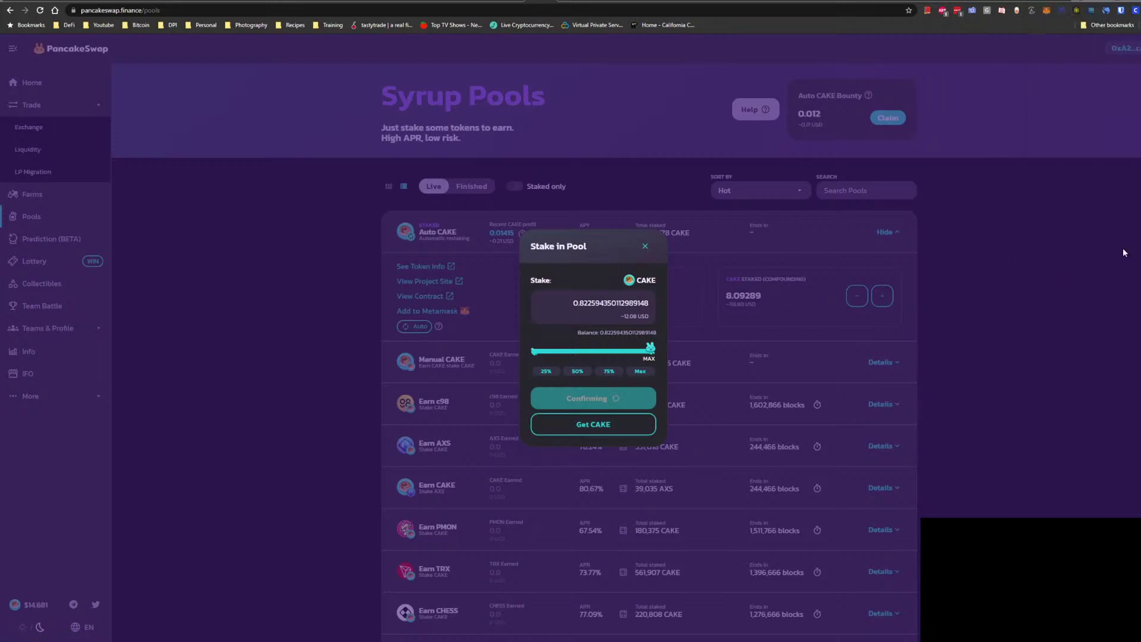
pyautogui.click(648, 249)
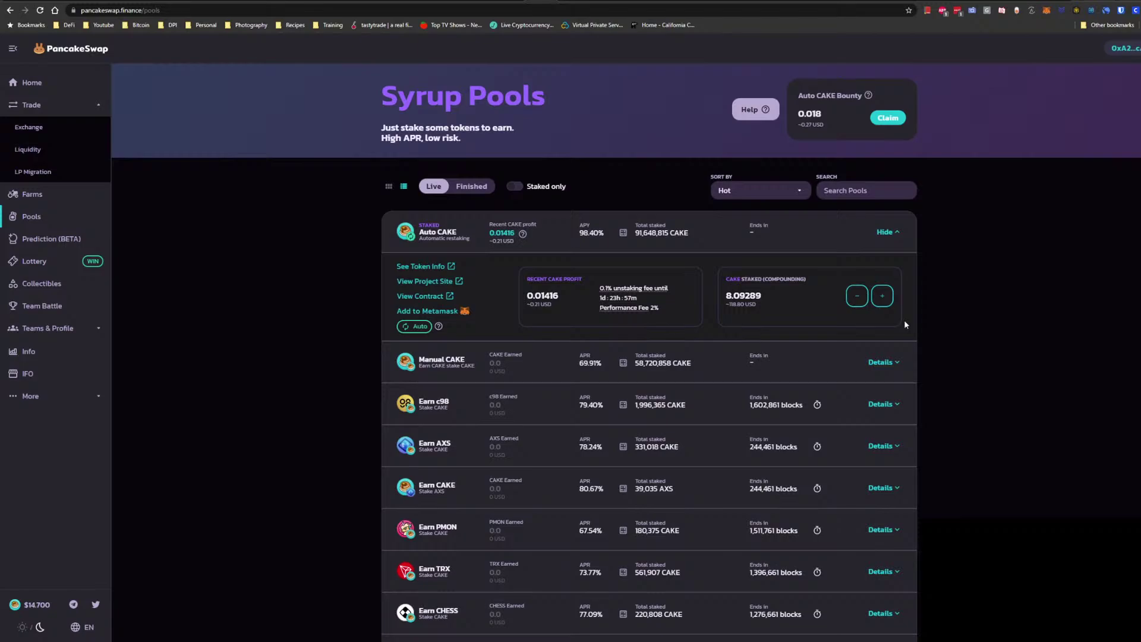
# Check the deposit's status in MetaMask's activity and the staked CAKE value in the Auto CAKE pool
pyautogui.click(1046, 10)
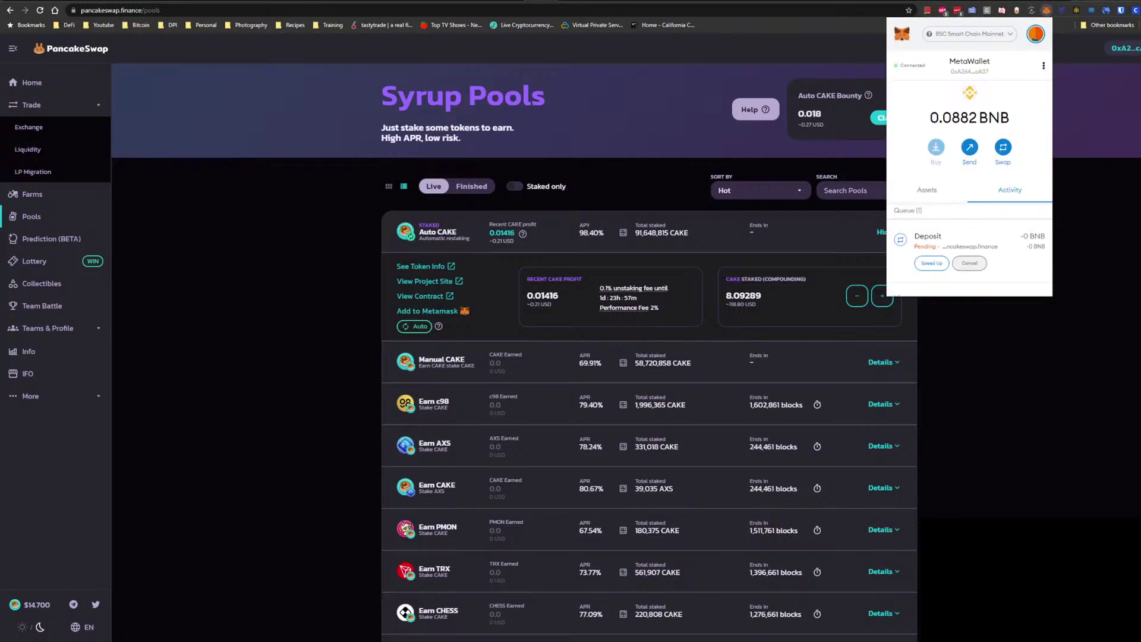
pyautogui.click(1025, 426)
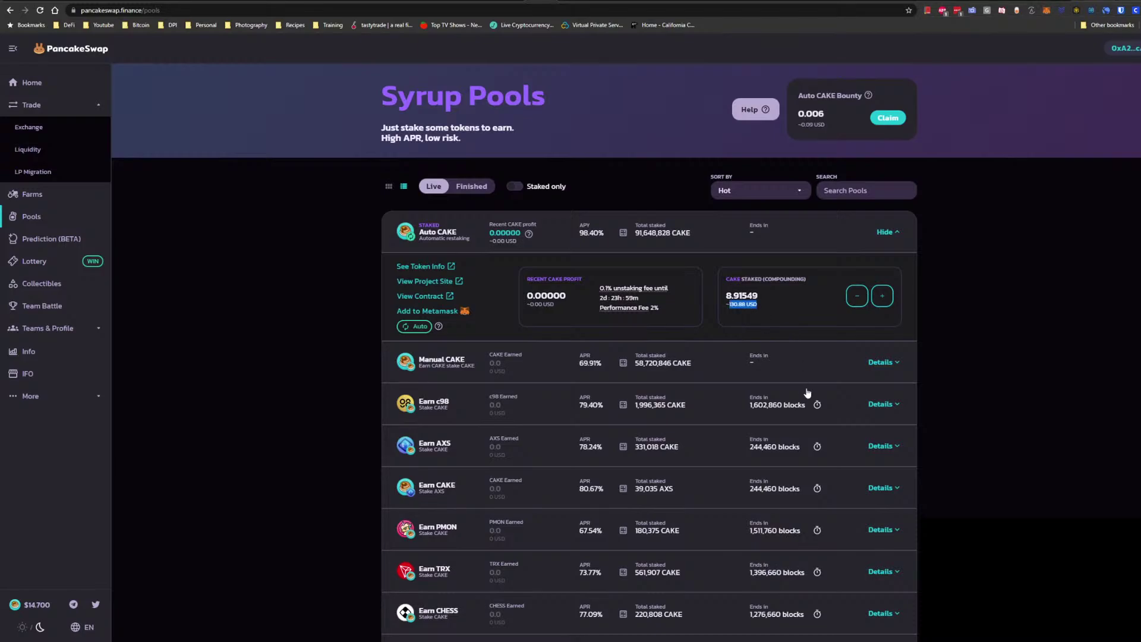
pyautogui.click(780, 302)
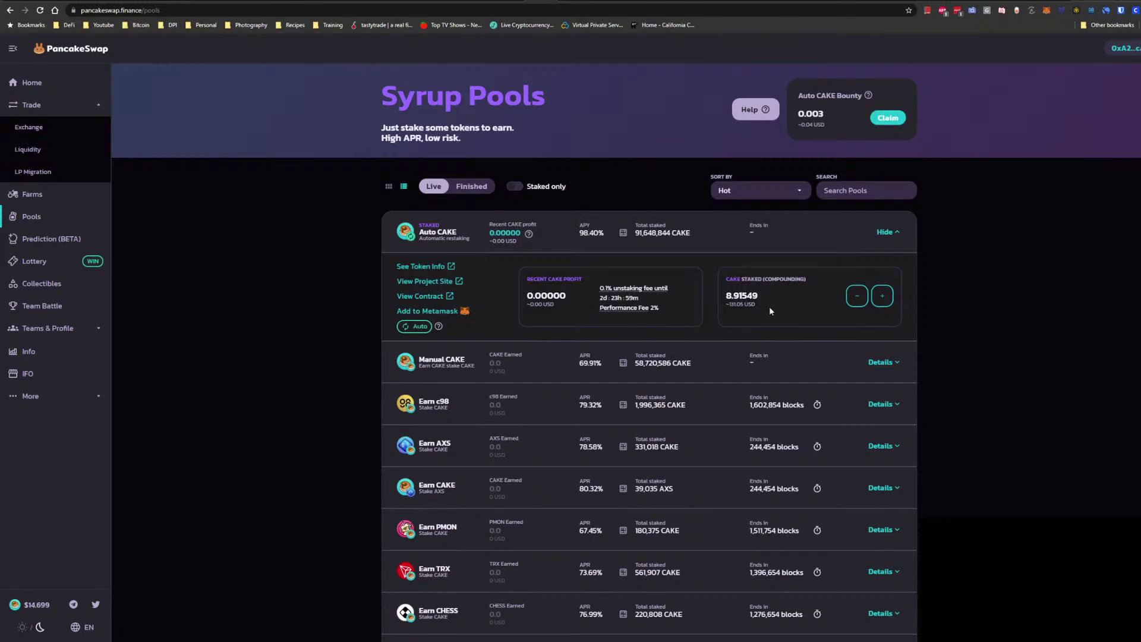
pyautogui.rightClick(795, 302)
# Examine the Auto CAKE pool's ROI estimates, including the 365-day APY, against the CAKE-BNB farm's APR on the Farms page
pyautogui.click(593, 236)
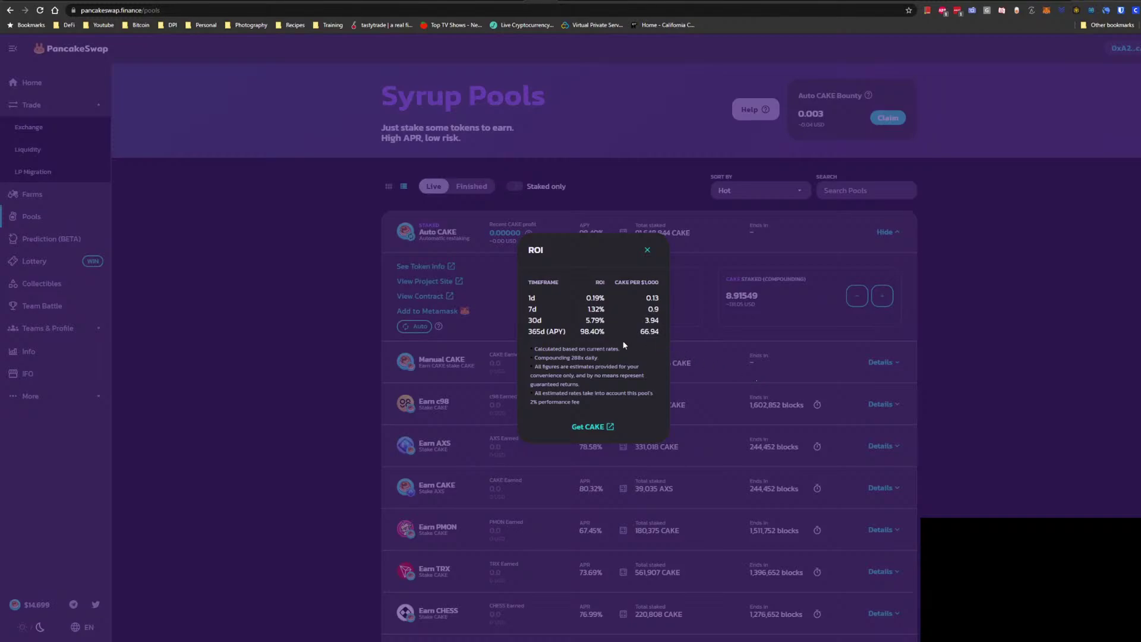
pyautogui.moveTo(610, 332); pyautogui.dragTo(579, 332)
pyautogui.click(647, 250)
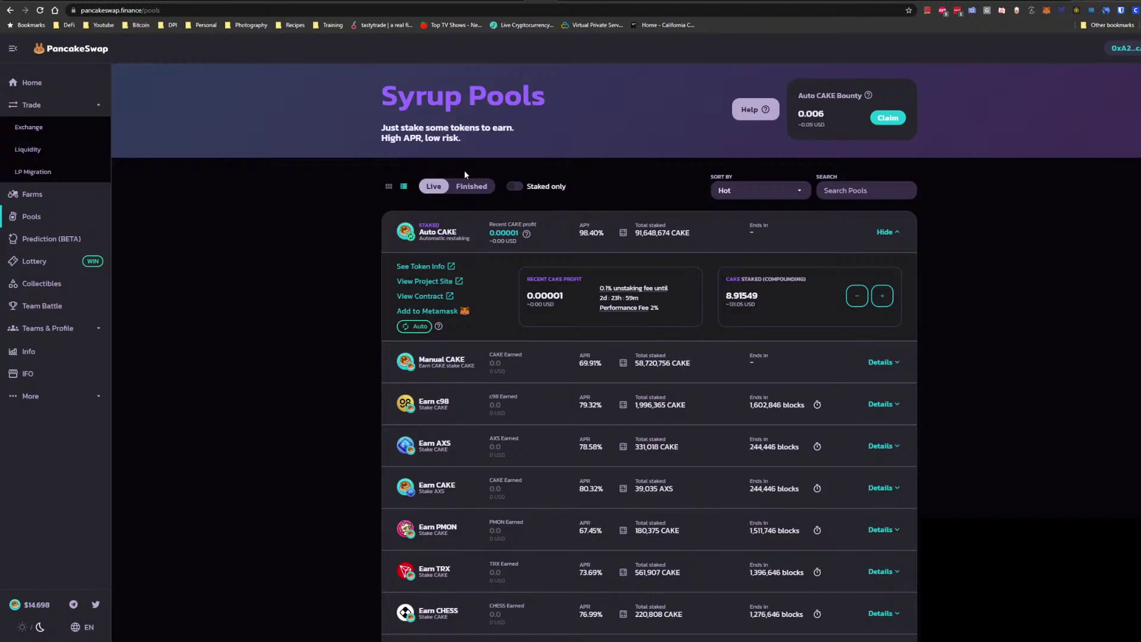
pyautogui.click(27, 196)
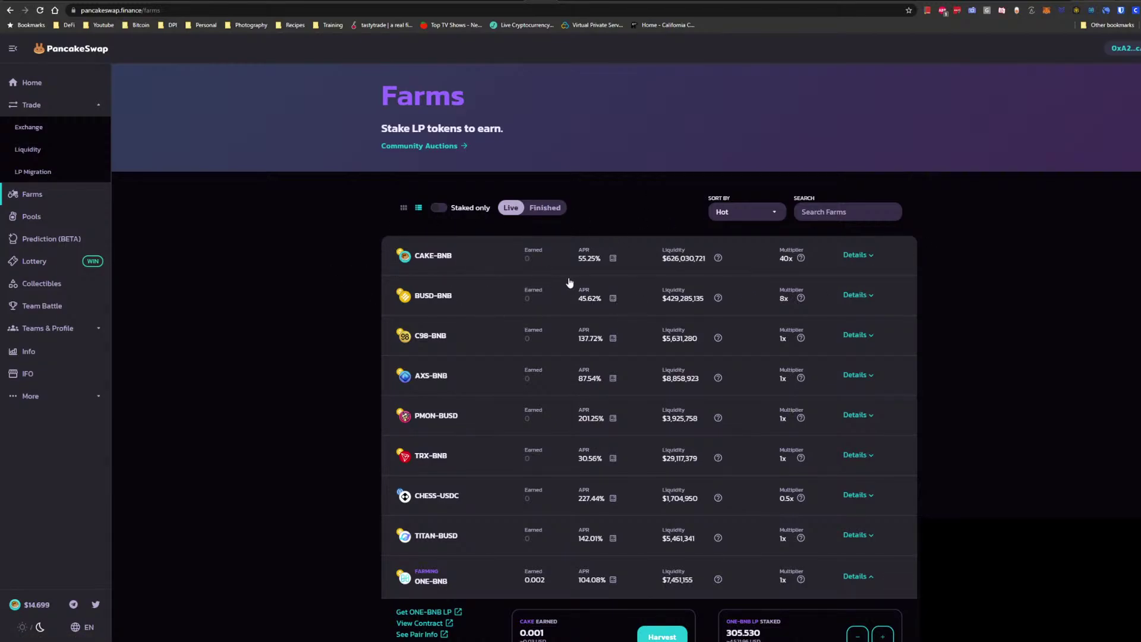
pyautogui.moveTo(610, 245); pyautogui.dragTo(585, 237)
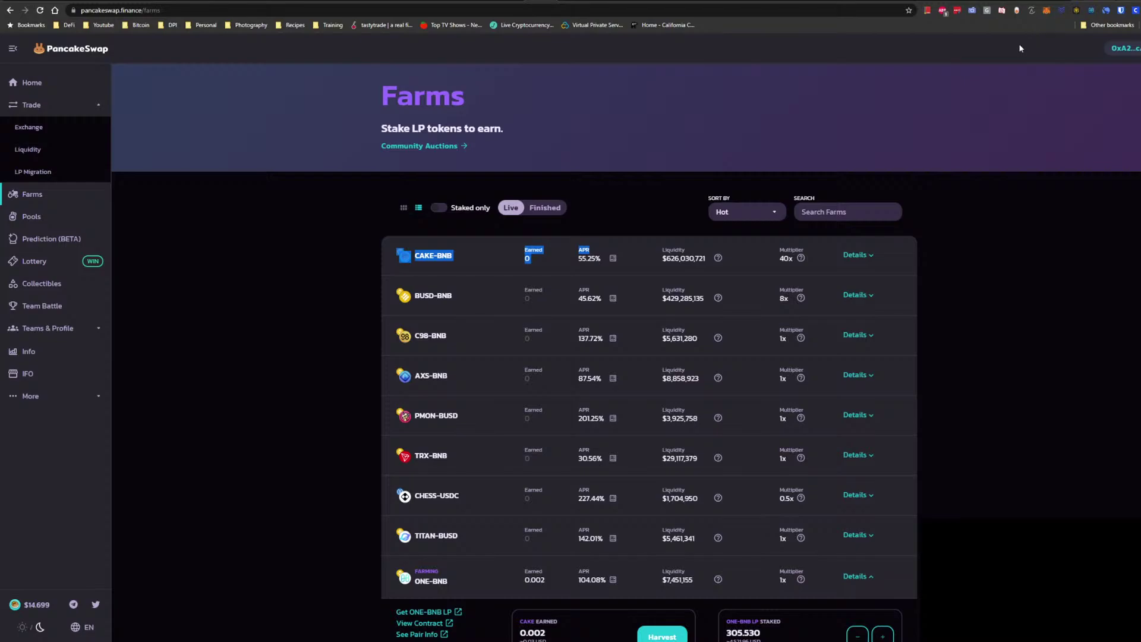
# Switch MetaMask to Account 3 and change its network to Harmony Mainnet
pyautogui.click(1043, 12)
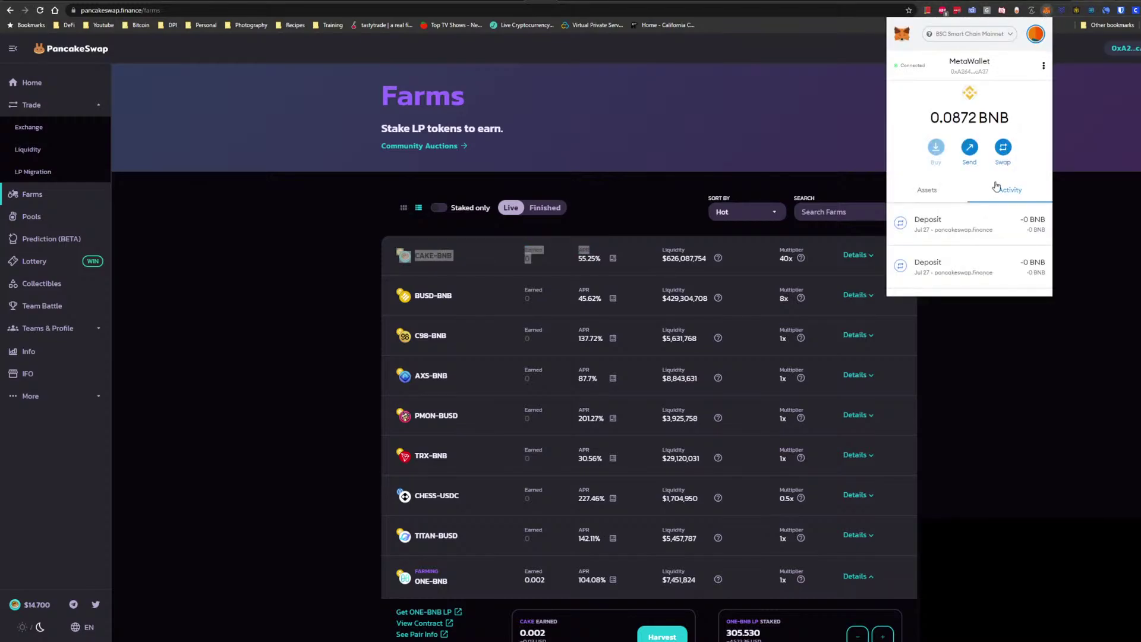
pyautogui.click(945, 193)
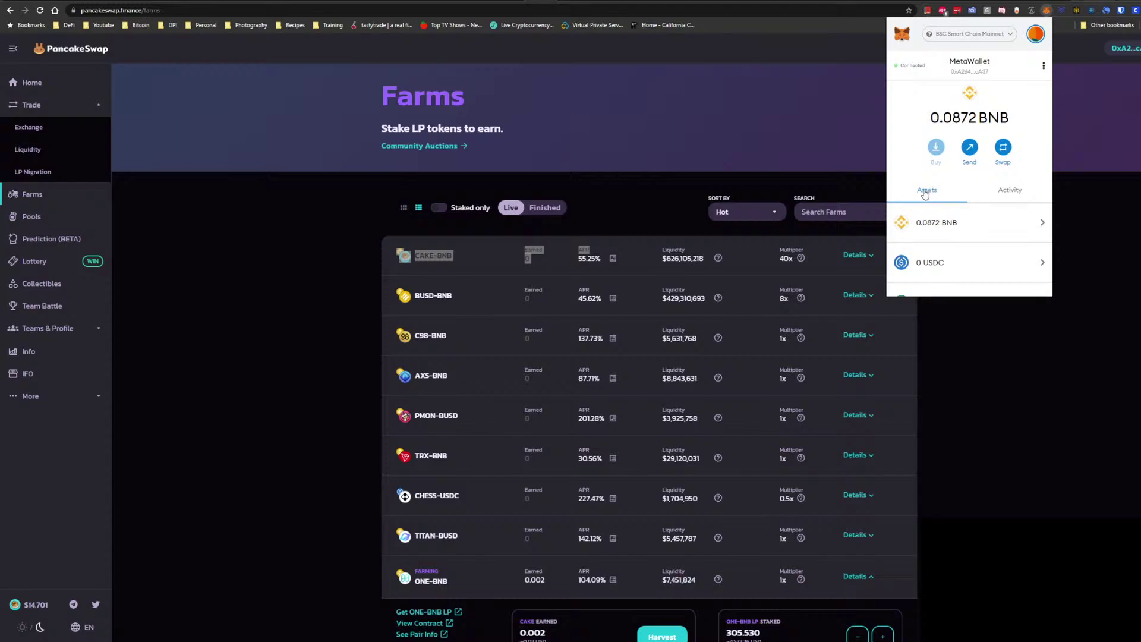
pyautogui.click(1036, 37)
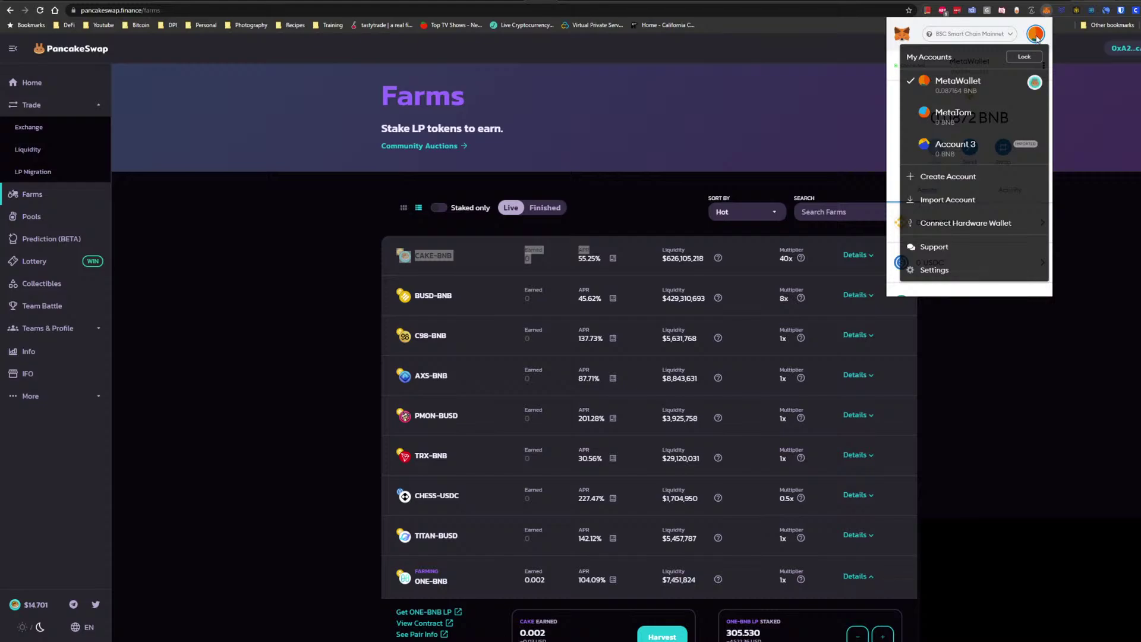
pyautogui.click(951, 144)
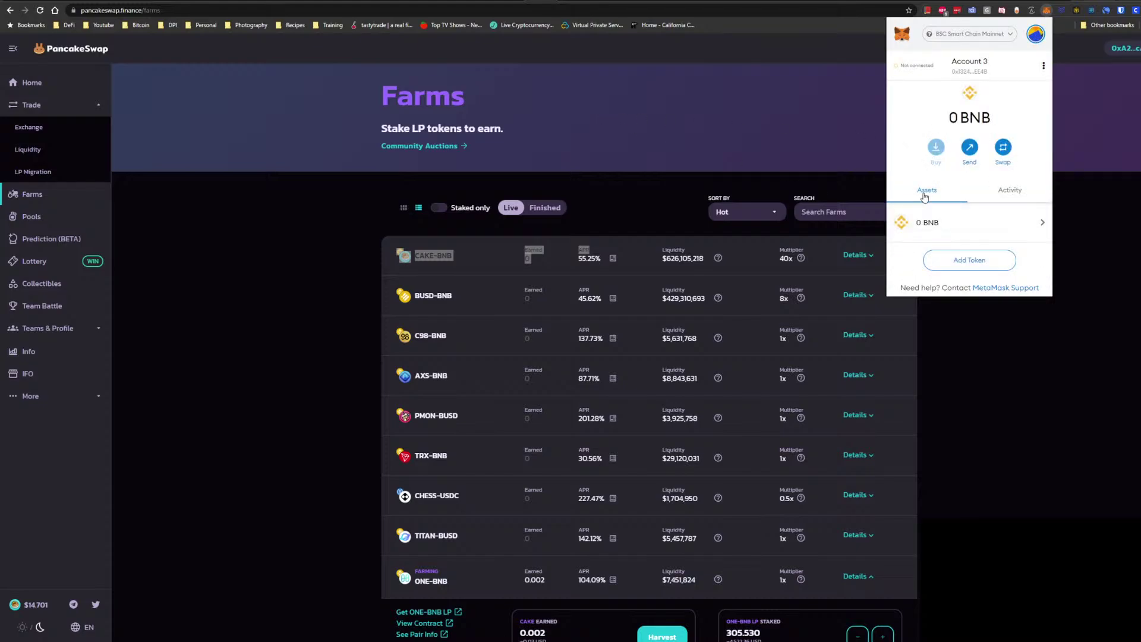
pyautogui.click(999, 34)
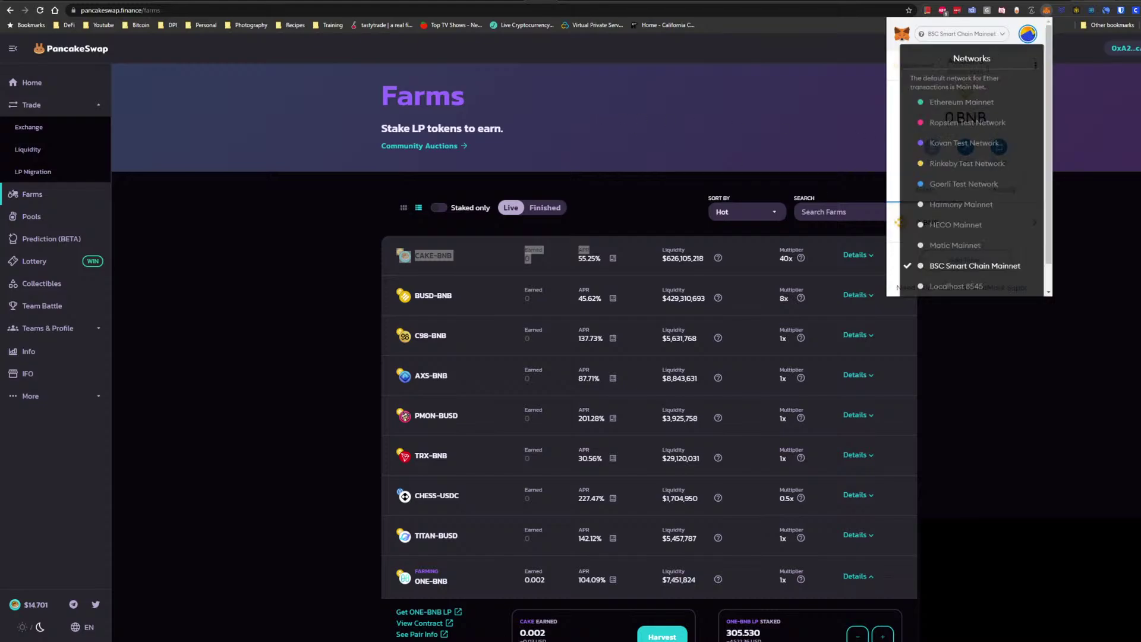
pyautogui.click(964, 203)
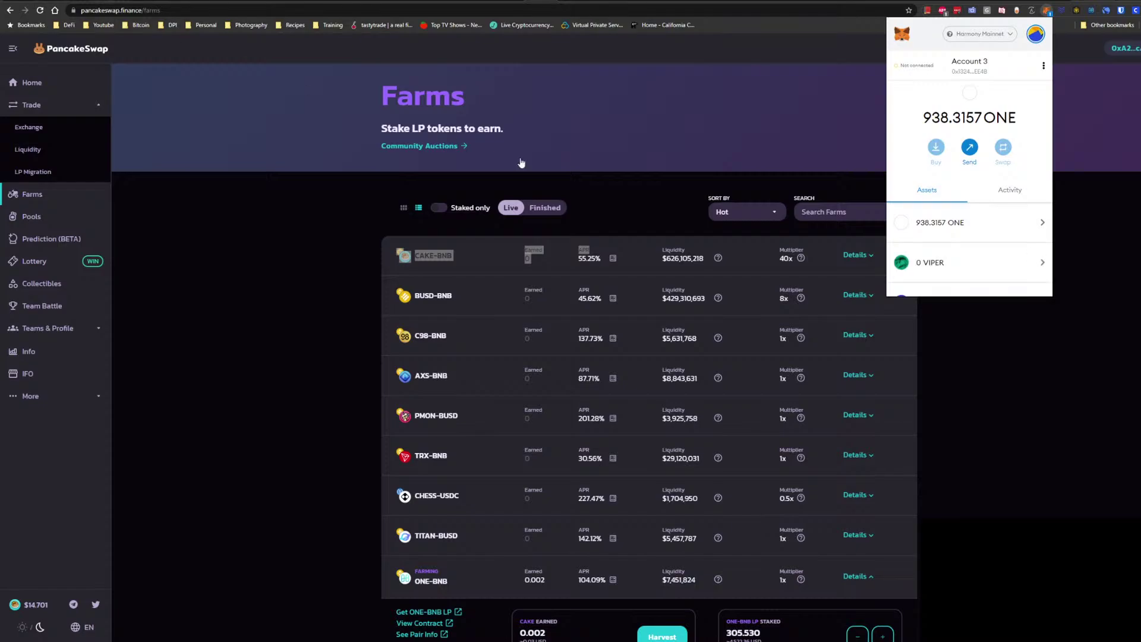
# Go to the piggybank.farm farms page, reload it, check MetaMask's account connection and keep waiting for the unresponsive page
pyautogui.click(112, 0)
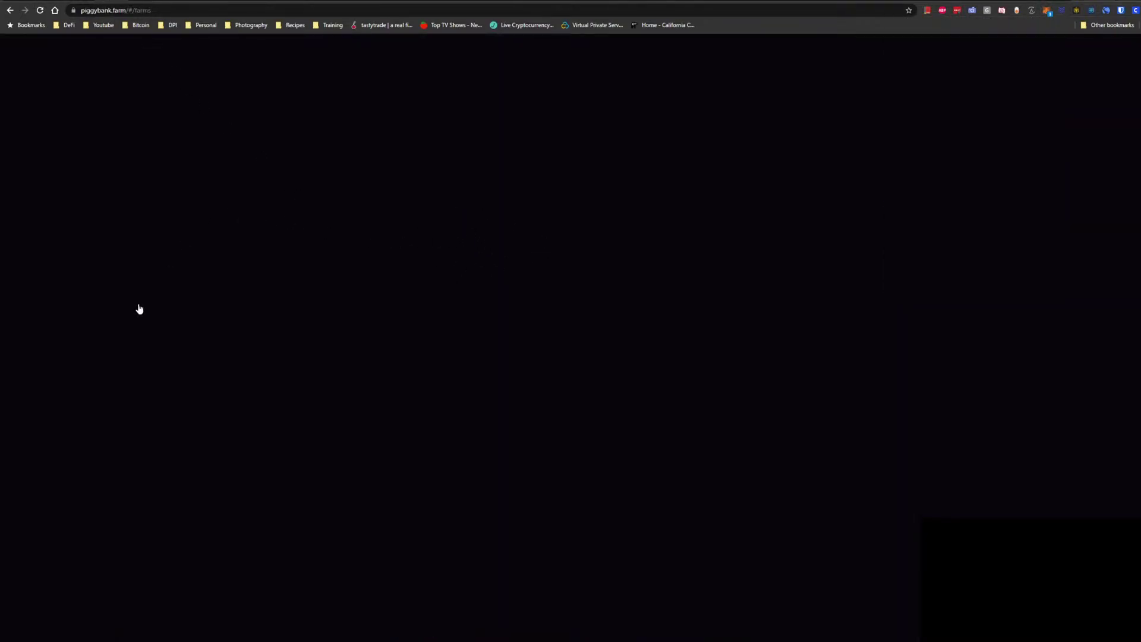
pyautogui.click(40, 10)
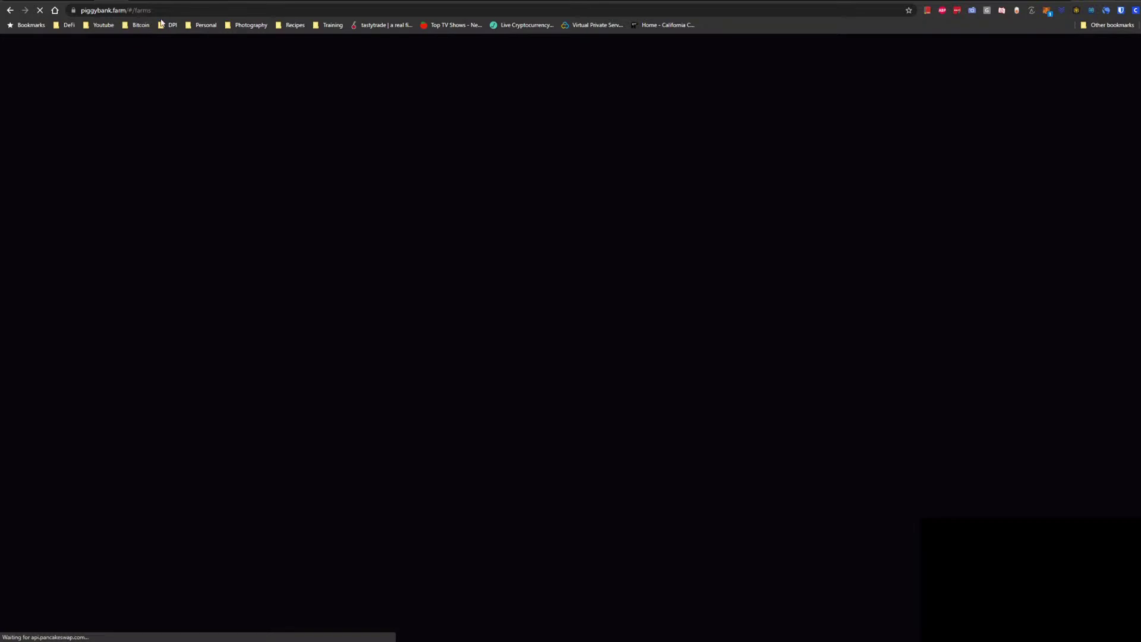
pyautogui.click(1050, 11)
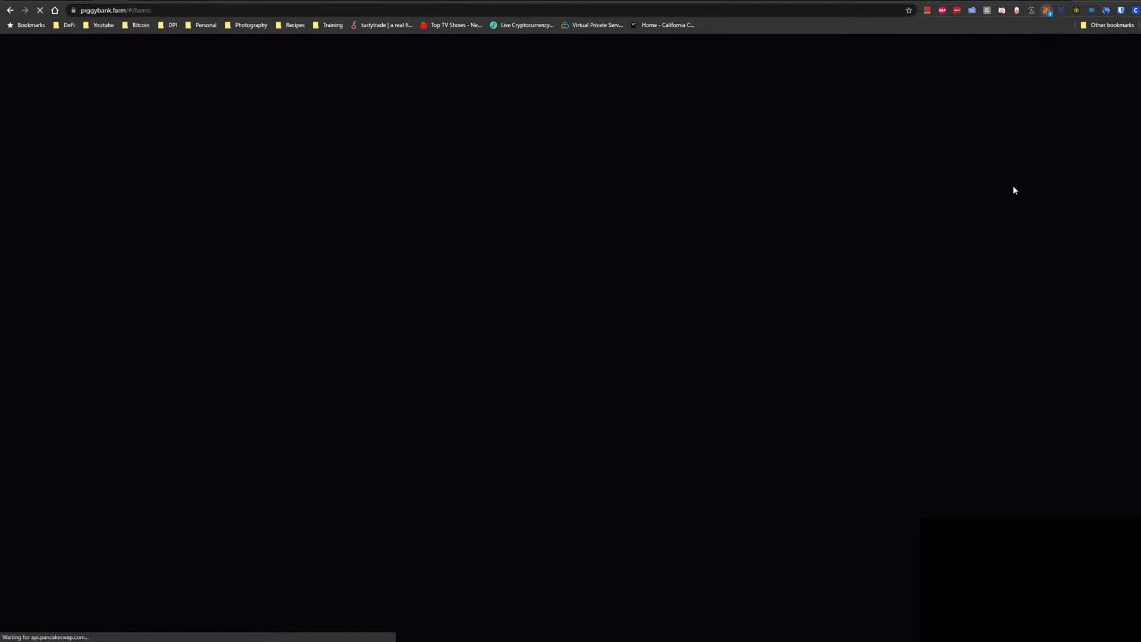
pyautogui.click(948, 279)
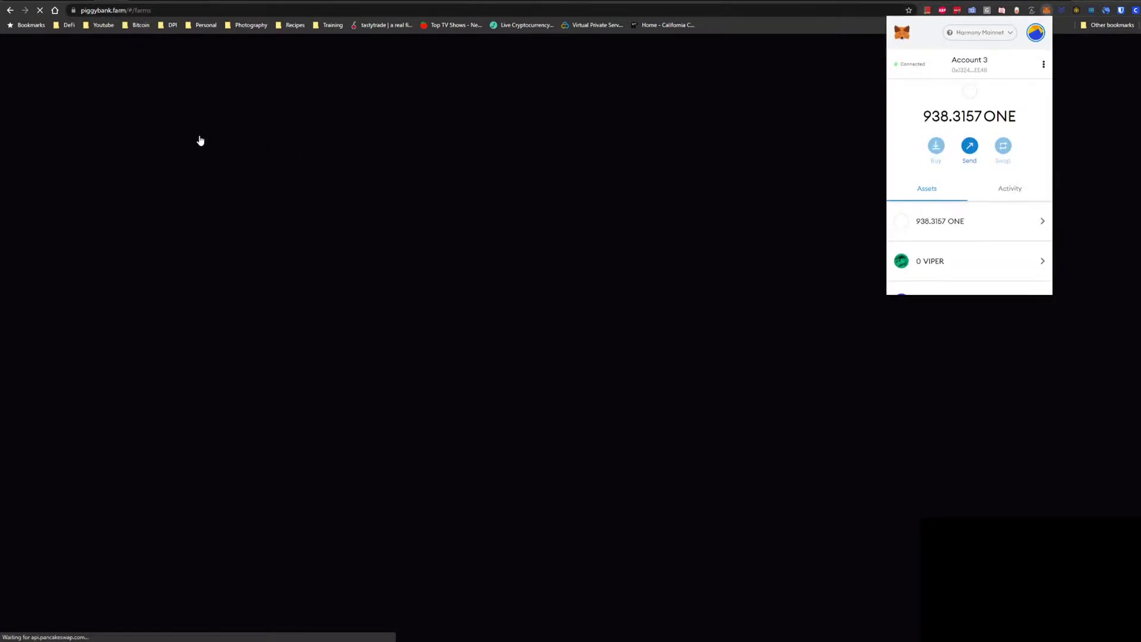
pyautogui.click(631, 111)
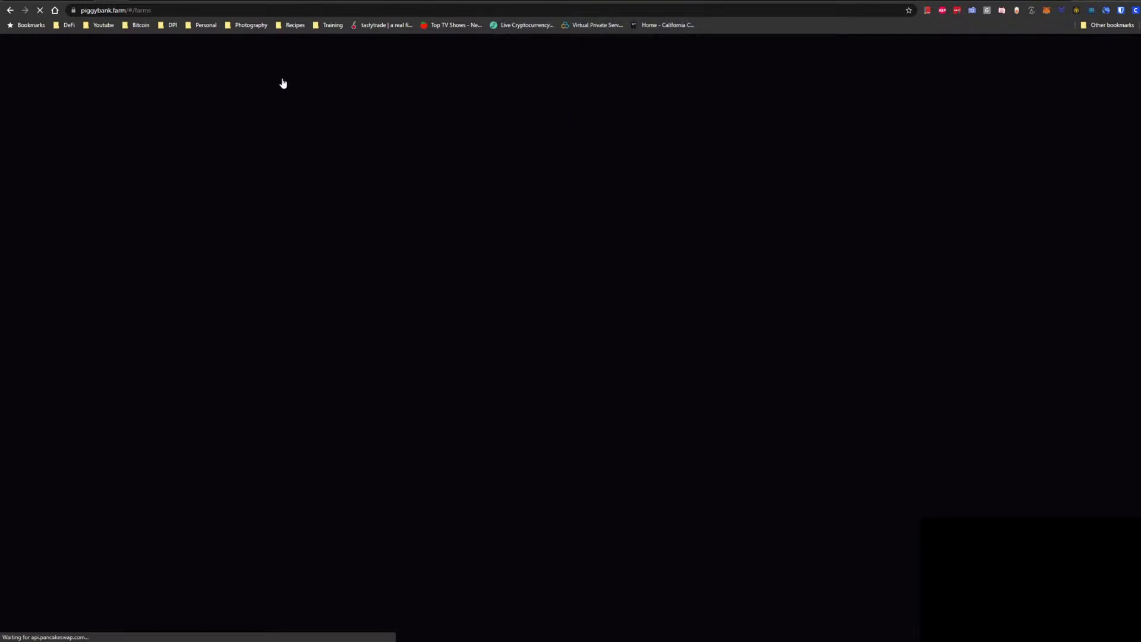
# Load the base address piggybank.farm without its farms path
pyautogui.click(139, 11)
pyautogui.click(157, 11)
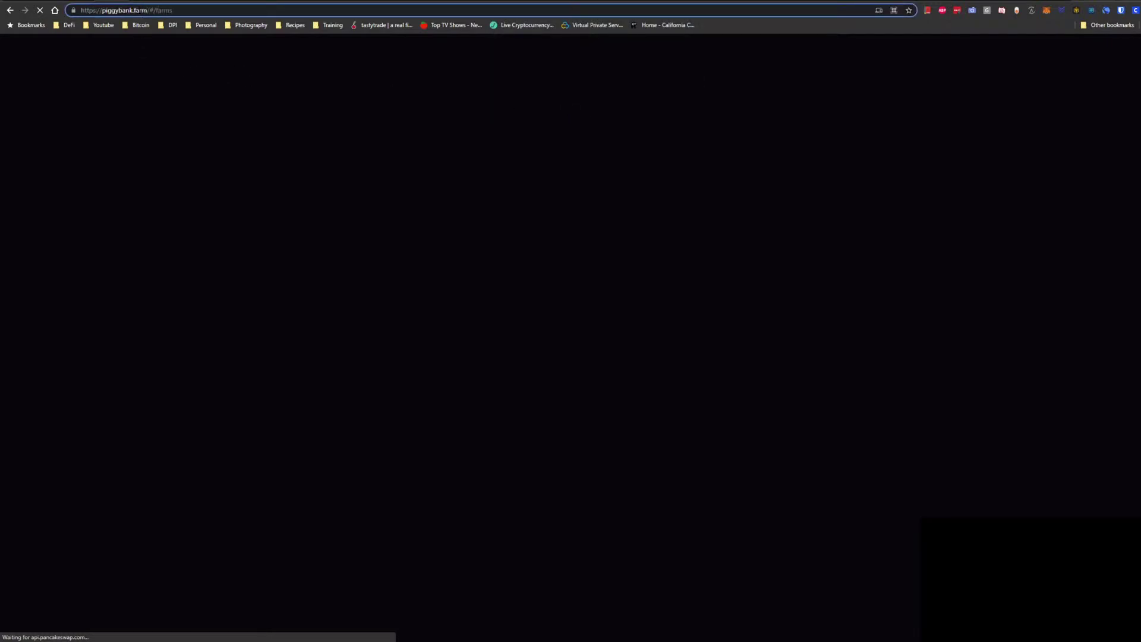
pyautogui.moveTo(173, 11); pyautogui.dragTo(147, 10)
pyautogui.press('BackSpace')
pyautogui.press('Return')
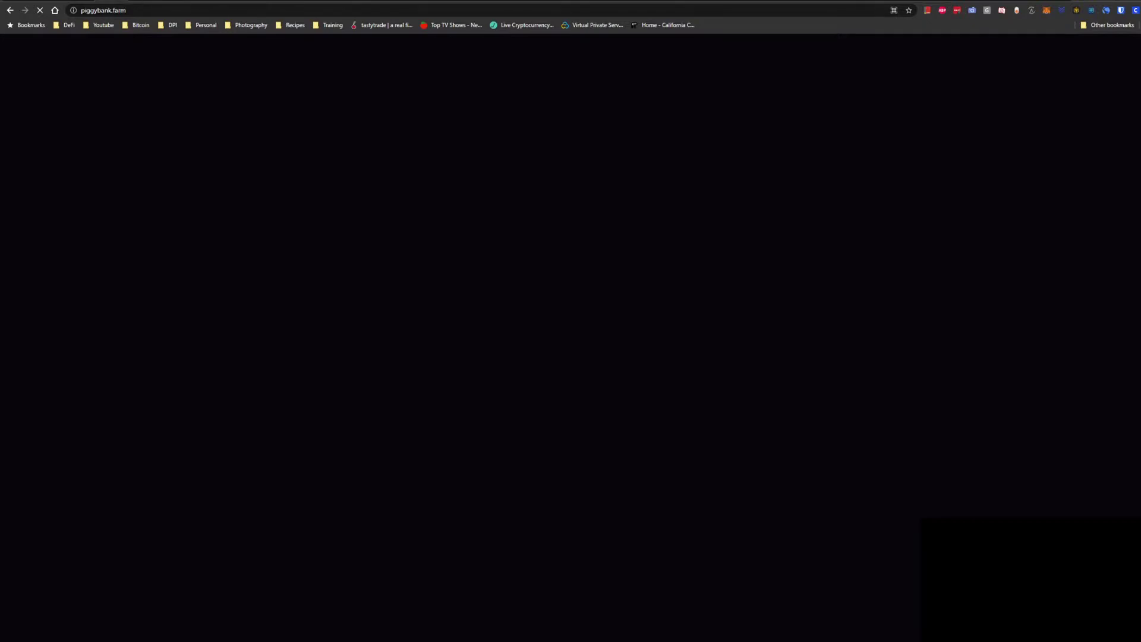
# Switch MetaMask to the Ropsten Test Network and back to Harmony Mainnet
pyautogui.click(1047, 10)
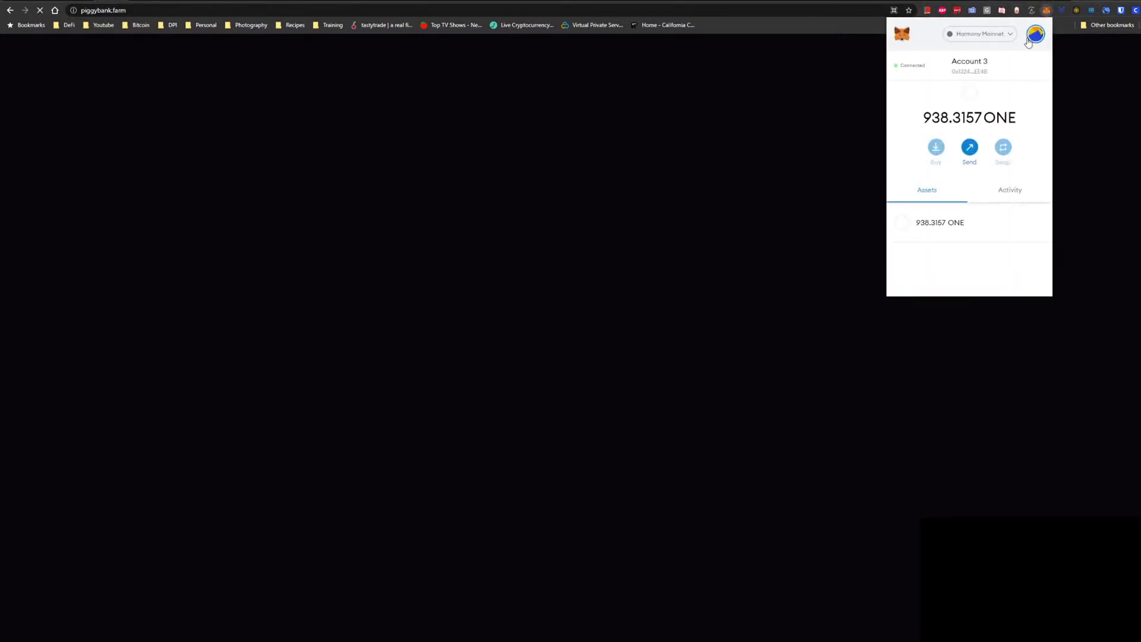
pyautogui.click(986, 34)
pyautogui.click(975, 120)
pyautogui.click(977, 35)
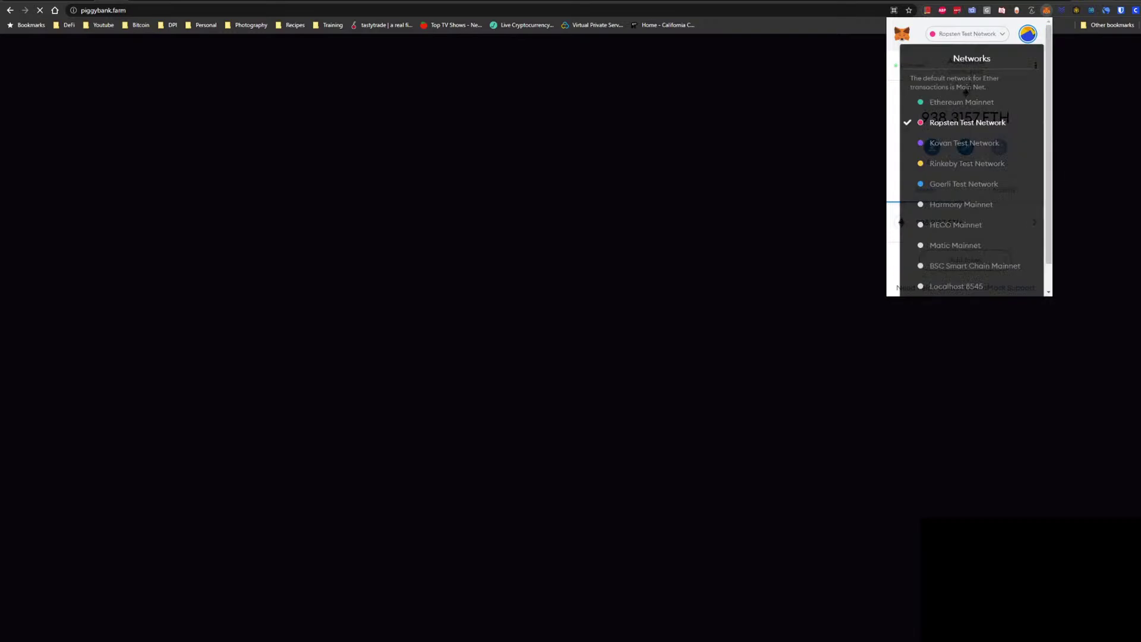
pyautogui.click(957, 204)
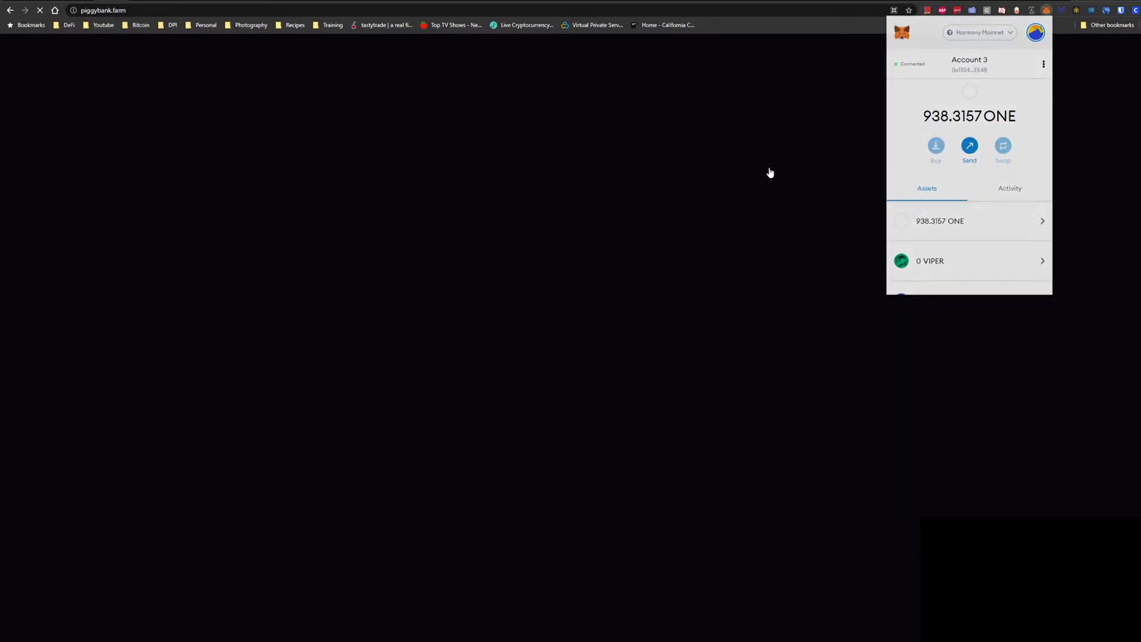
# Close MetaMask, exit the unresponsive Piggybankone page and load the site again
pyautogui.click(774, 173)
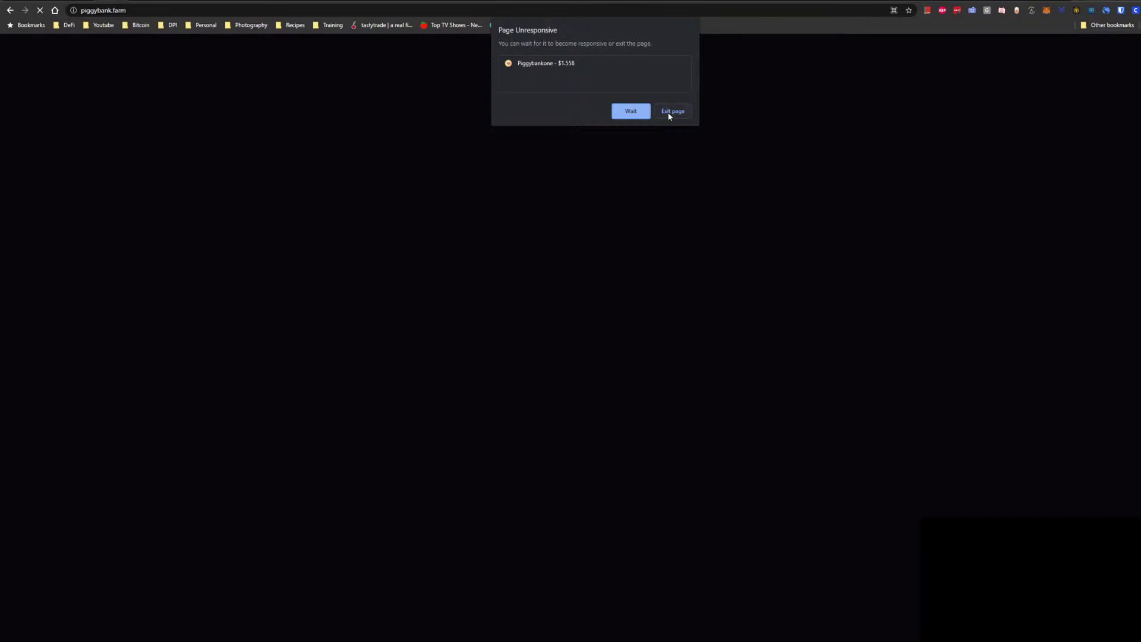
pyautogui.click(670, 111)
pyautogui.click(721, 293)
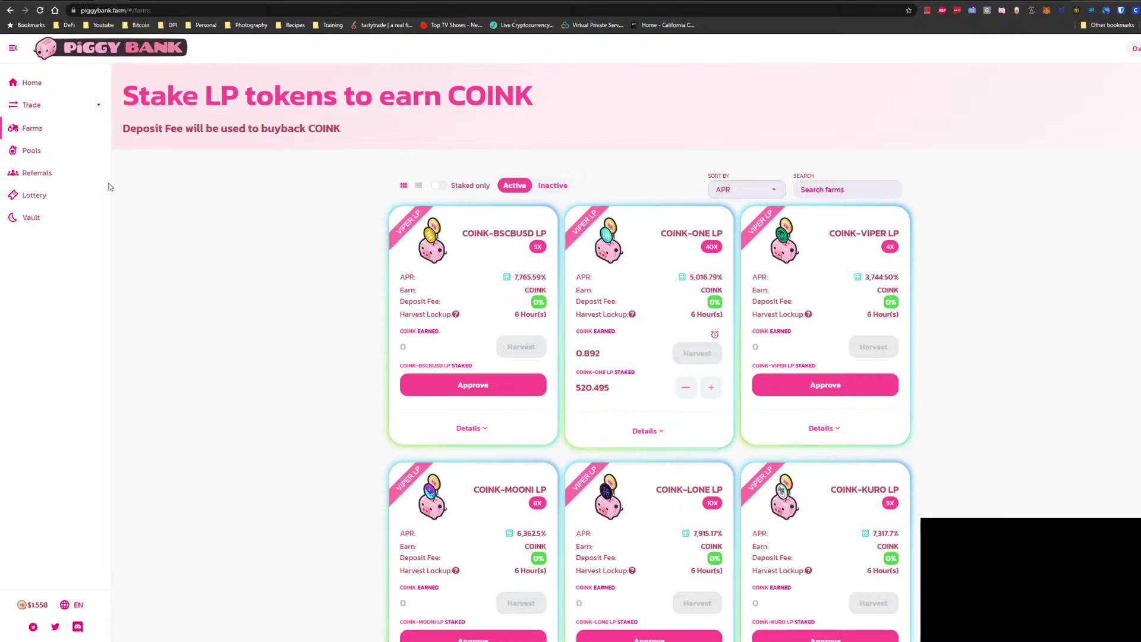
# Look at Piggy Bank's staking pools, and examine the COINK-ONE LP farm's APR and staked position
pyautogui.click(13, 151)
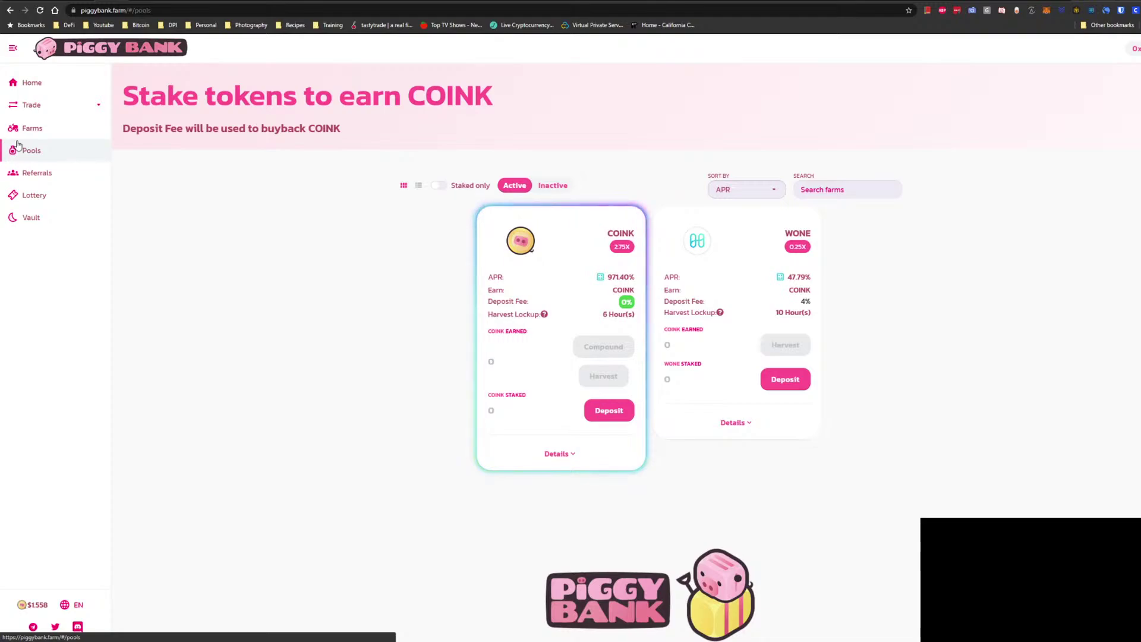
pyautogui.click(60, 128)
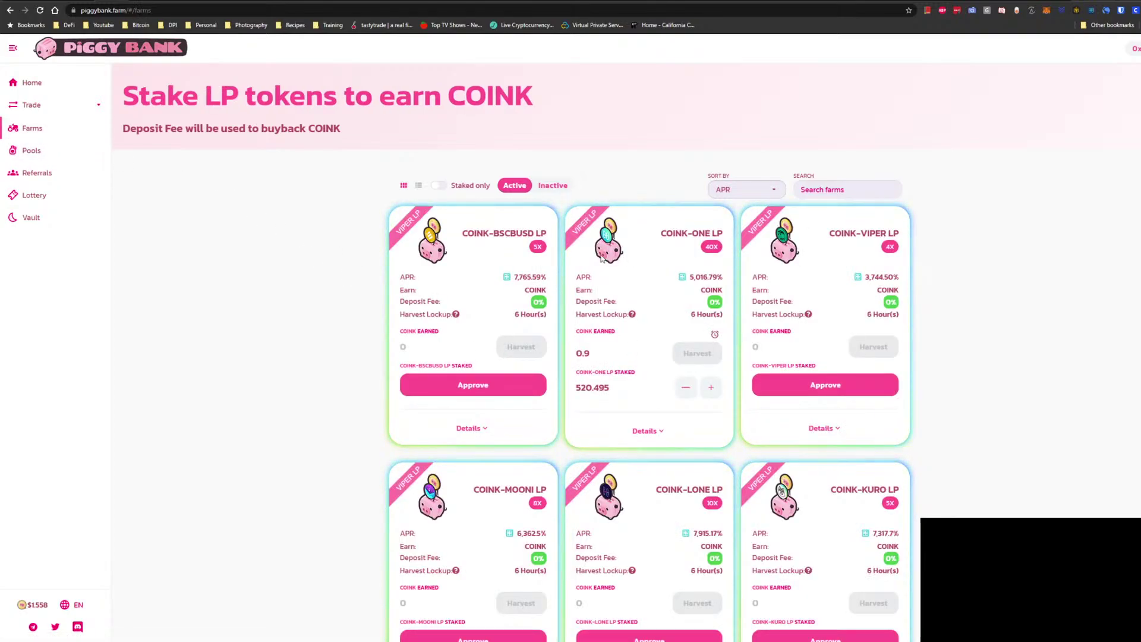
pyautogui.moveTo(689, 277); pyautogui.dragTo(747, 277)
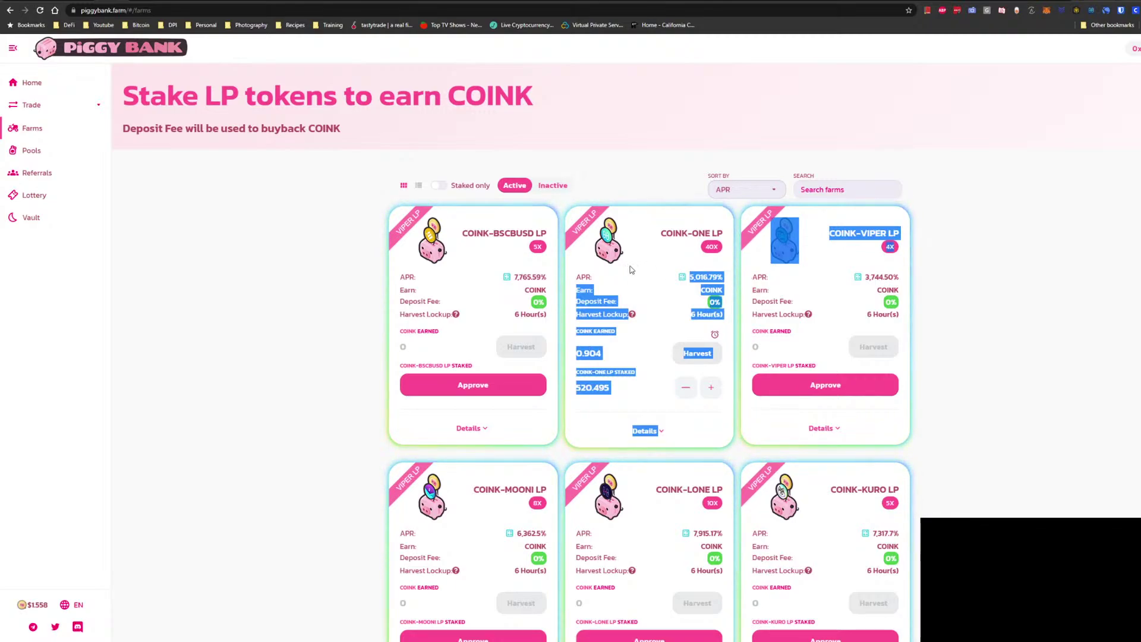
pyautogui.click(654, 288)
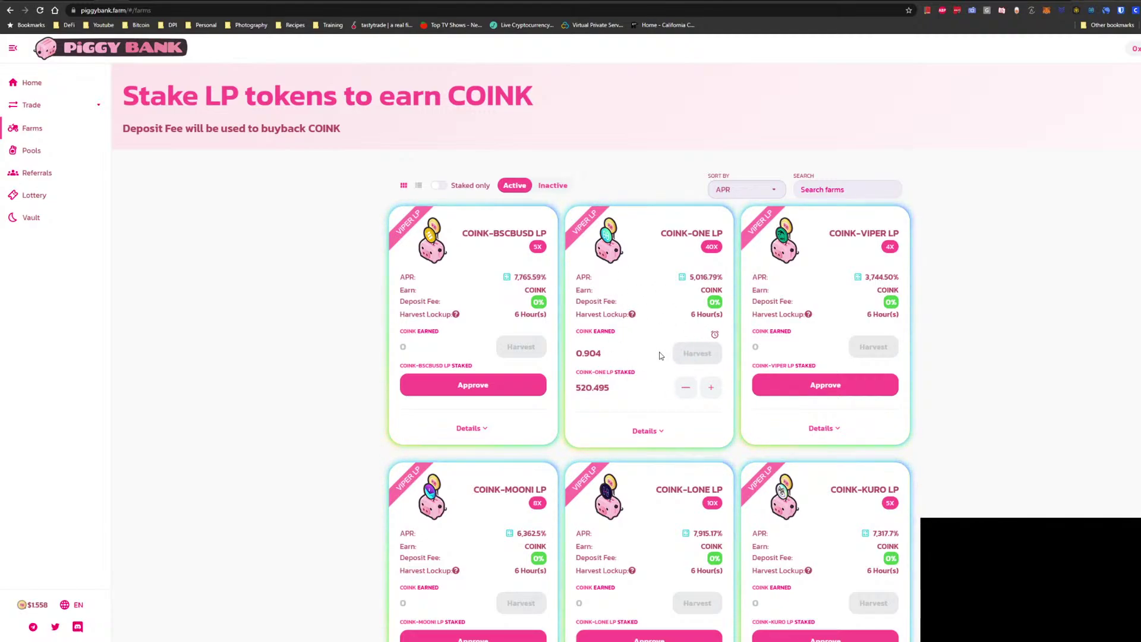
# Review the APRs, deposit fees and harvest lockups of all Piggy Bank farms, down to ONE-BSCADA LP
pyautogui.moveTo(633, 314)
pyautogui.scroll(-1, 695, 304)
pyautogui.scroll(-8, 694, 305)
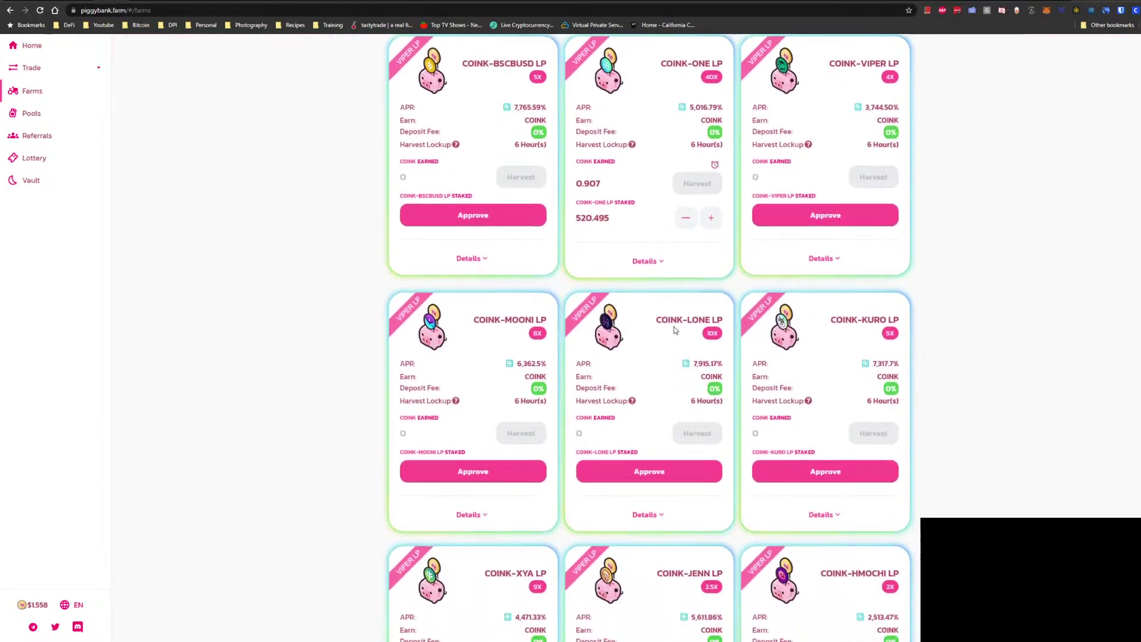
pyautogui.scroll(-5, 733, 336)
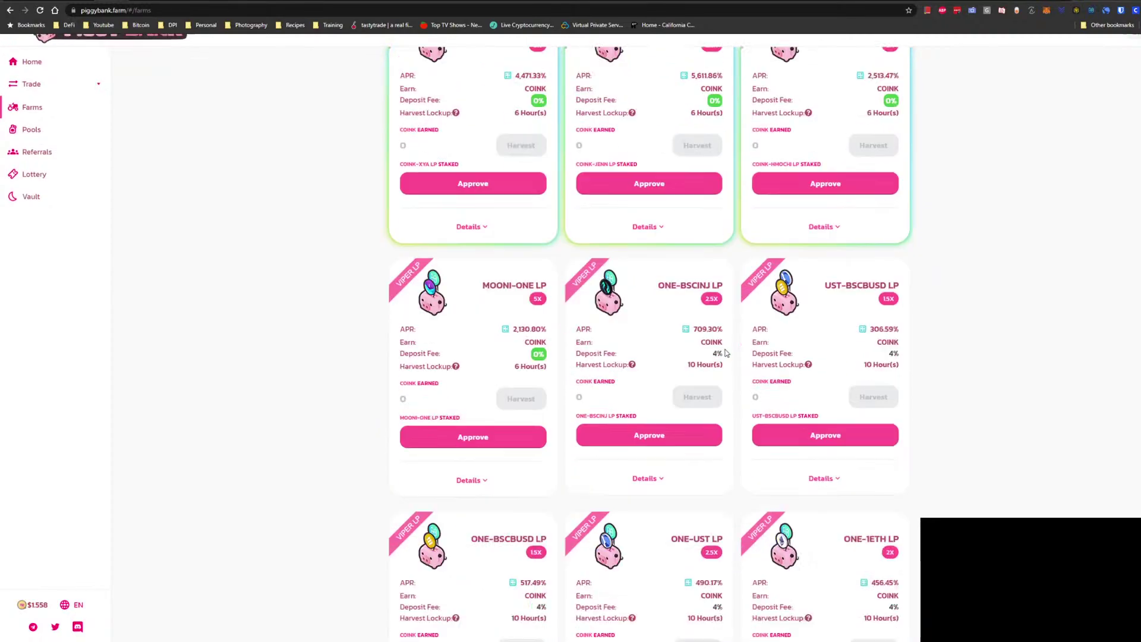
pyautogui.scroll(-6, 680, 284)
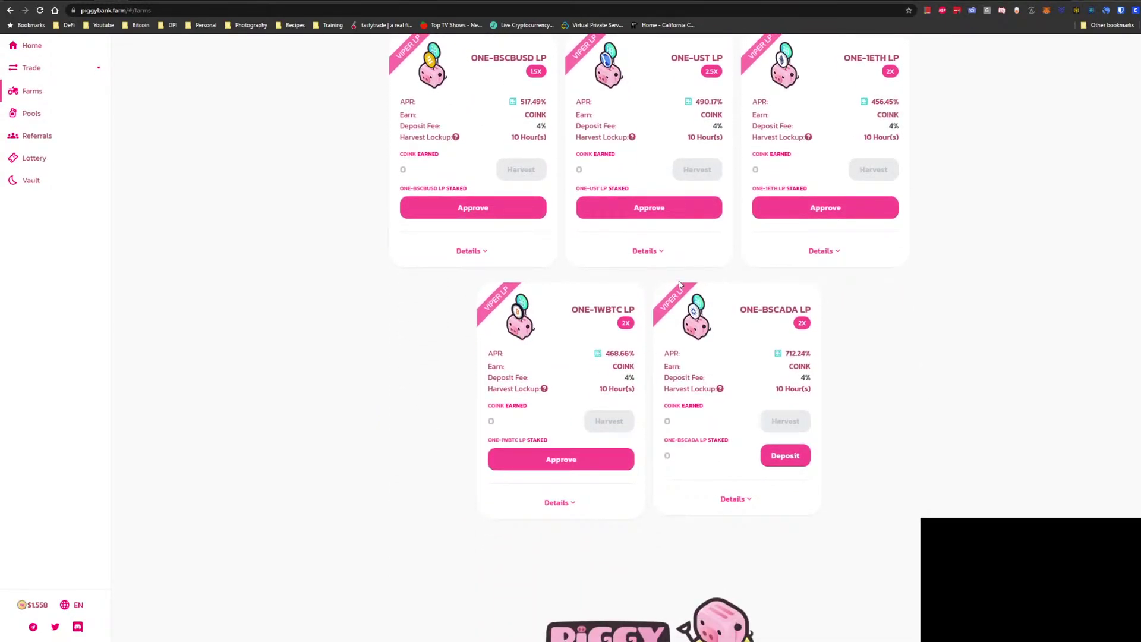
pyautogui.scroll(14, 680, 284)
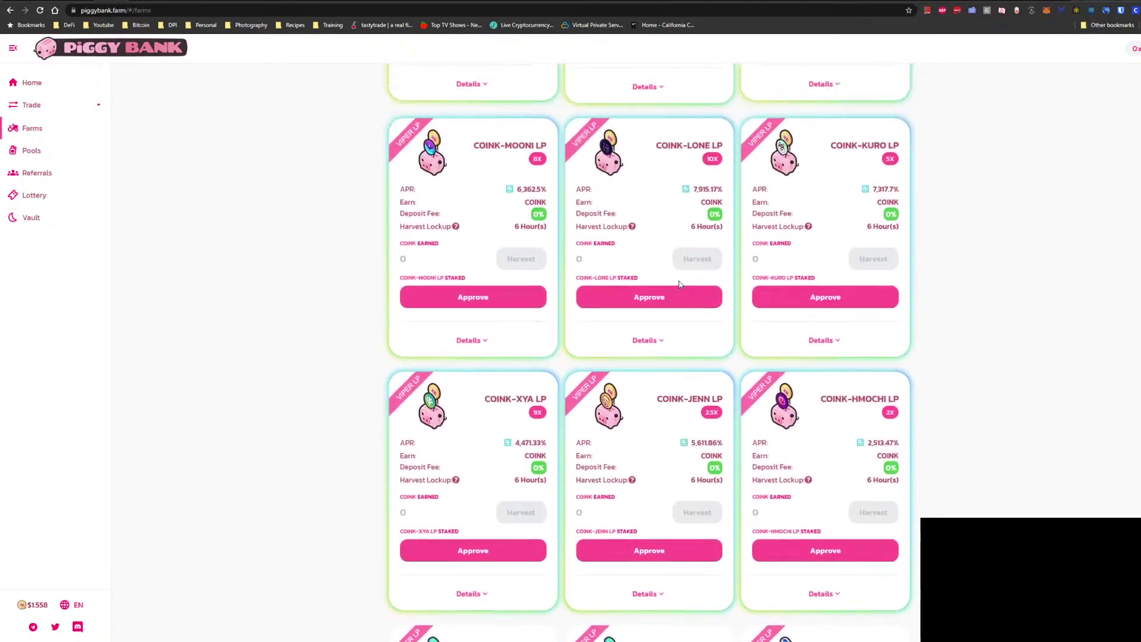
pyautogui.scroll(6, 679, 284)
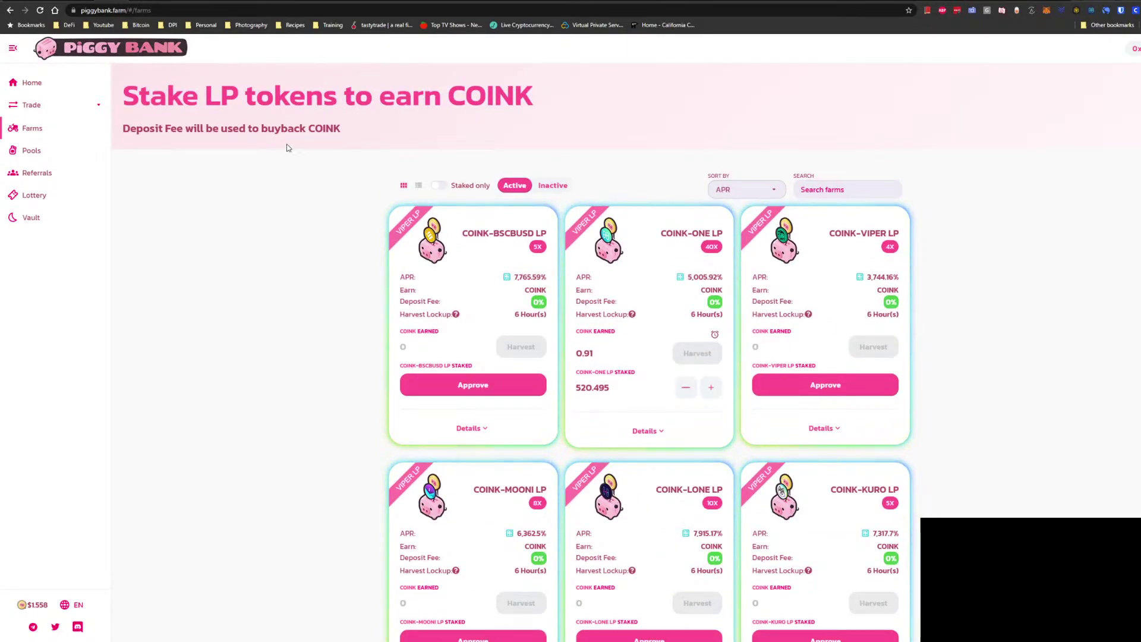
# Examine the WONE pool's APR and deposit fee on Piggy Bank's Pools page
pyautogui.click(31, 151)
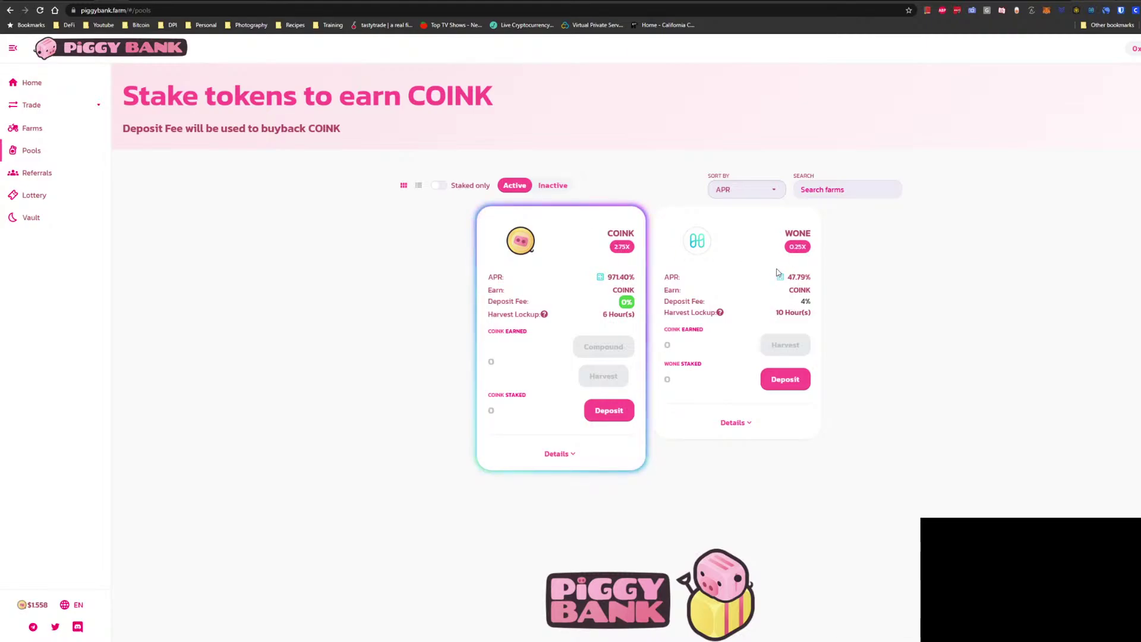
pyautogui.moveTo(739, 234); pyautogui.dragTo(824, 236)
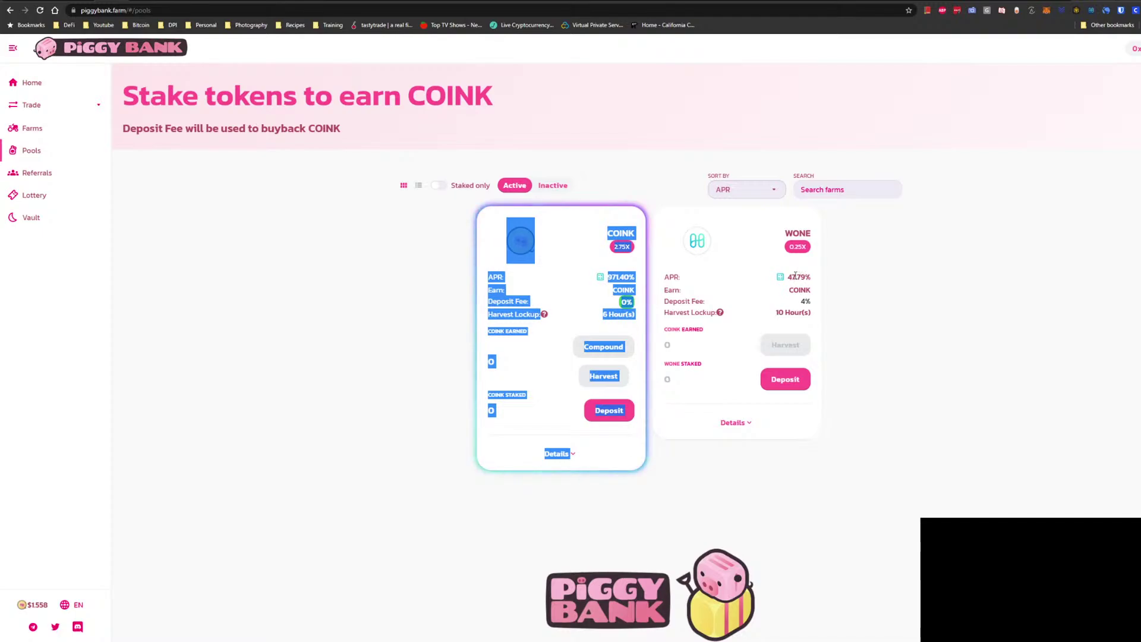
pyautogui.moveTo(795, 276); pyautogui.dragTo(788, 277)
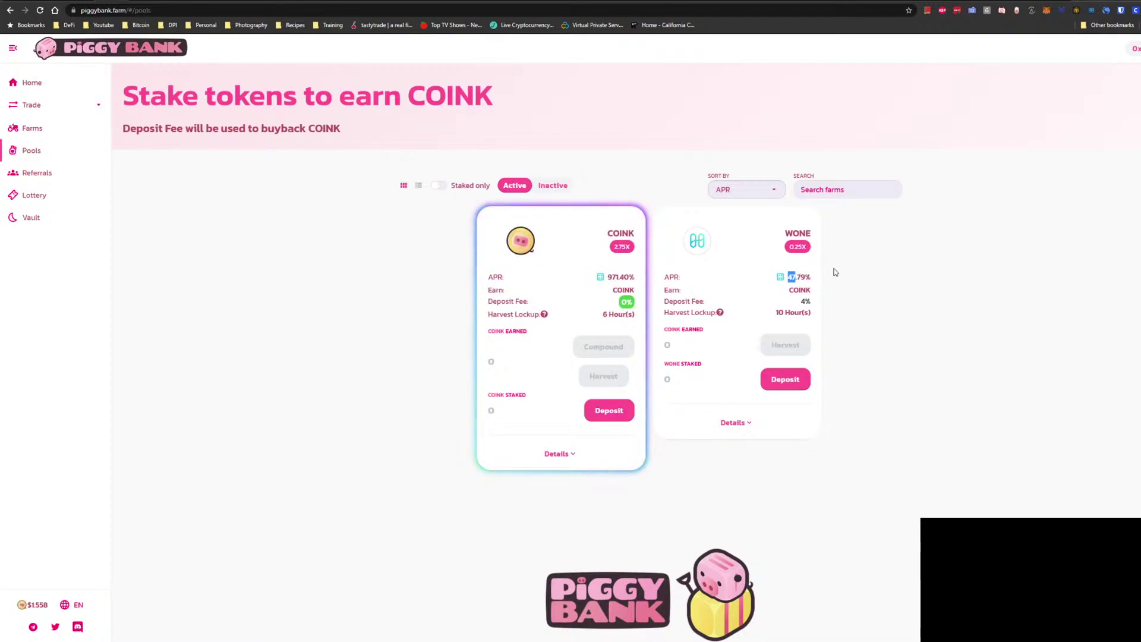
pyautogui.click(862, 280)
pyautogui.moveTo(678, 229); pyautogui.dragTo(798, 244)
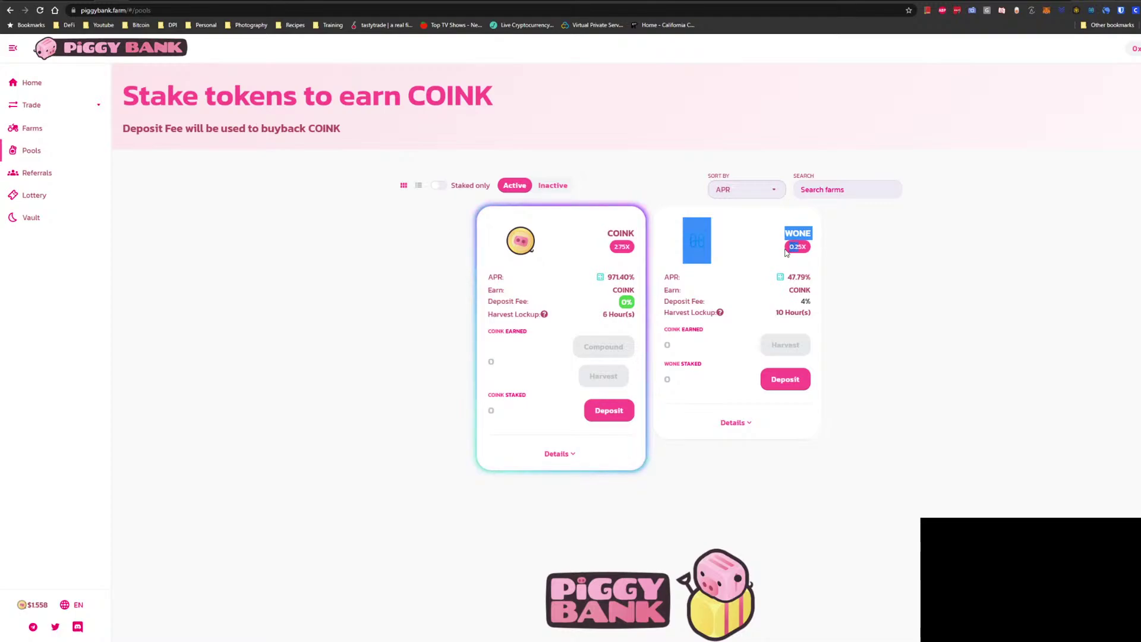
pyautogui.click(758, 262)
pyautogui.moveTo(799, 303); pyautogui.dragTo(861, 301)
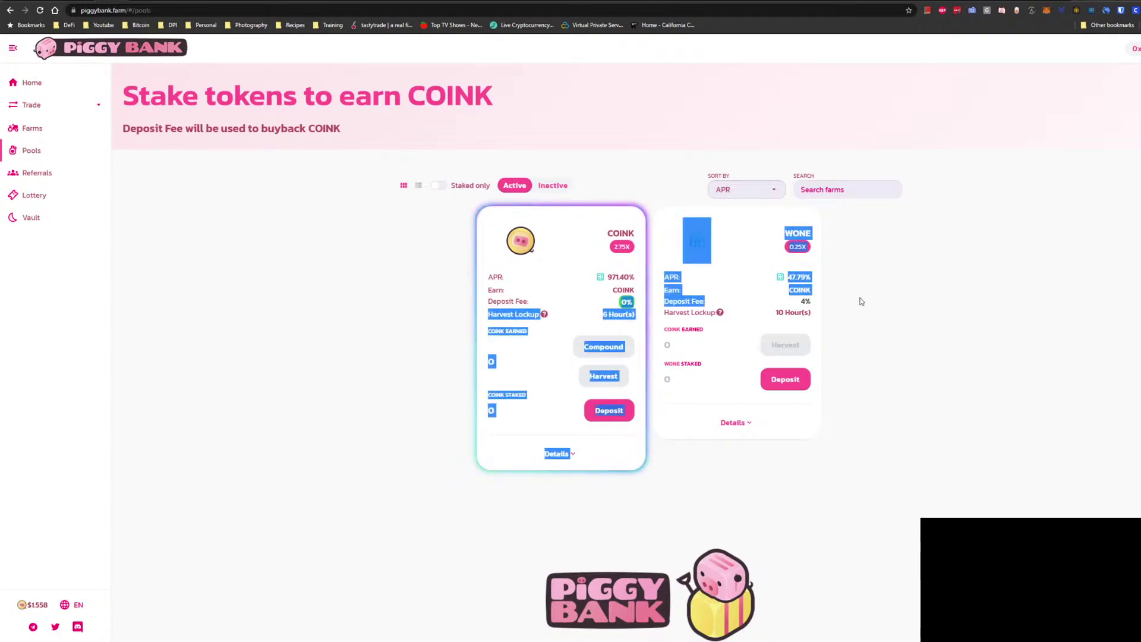
pyautogui.click(968, 336)
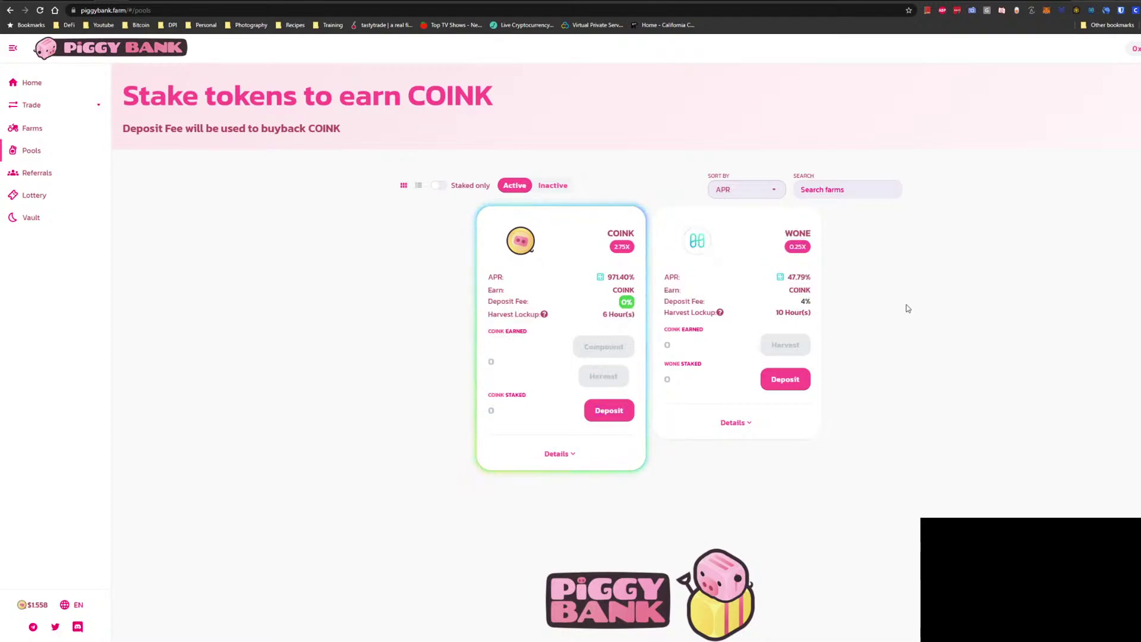
# Examine the WONE pool's ROI estimates from 1 day to the 365-day APY, and close the ROI dialog
pyautogui.click(780, 278)
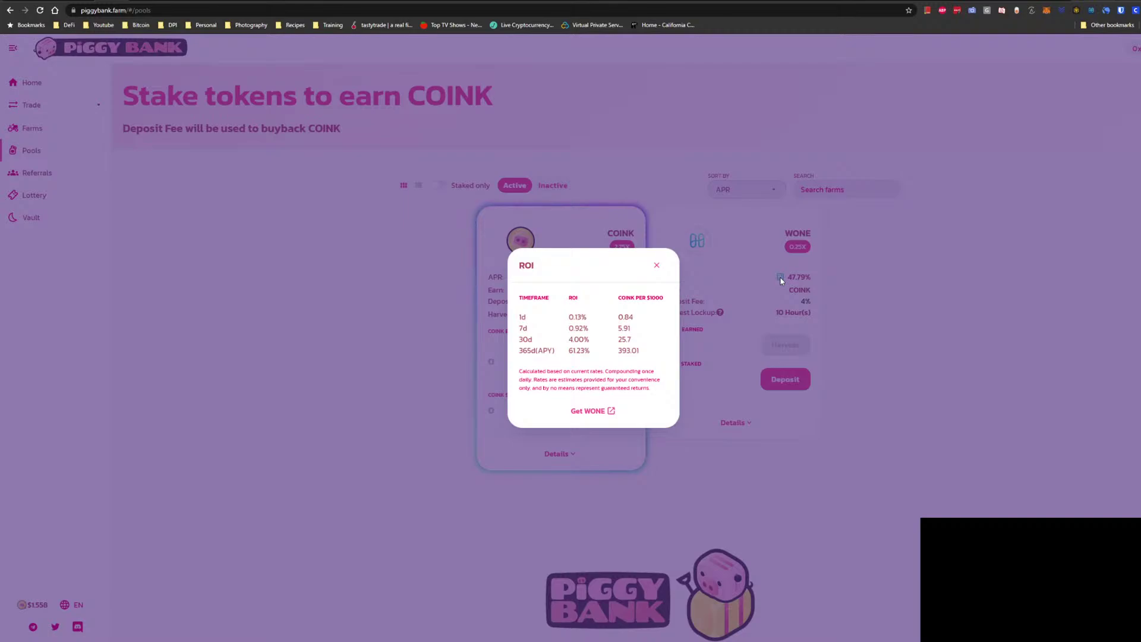
pyautogui.rightClick(664, 333)
pyautogui.click(547, 342)
pyautogui.click(552, 342)
pyautogui.moveTo(596, 342); pyautogui.dragTo(529, 334)
pyautogui.click(627, 340)
pyautogui.moveTo(648, 346); pyautogui.dragTo(564, 309)
pyautogui.click(578, 345)
pyautogui.moveTo(641, 346); pyautogui.dragTo(534, 341)
pyautogui.click(577, 327)
pyautogui.click(657, 267)
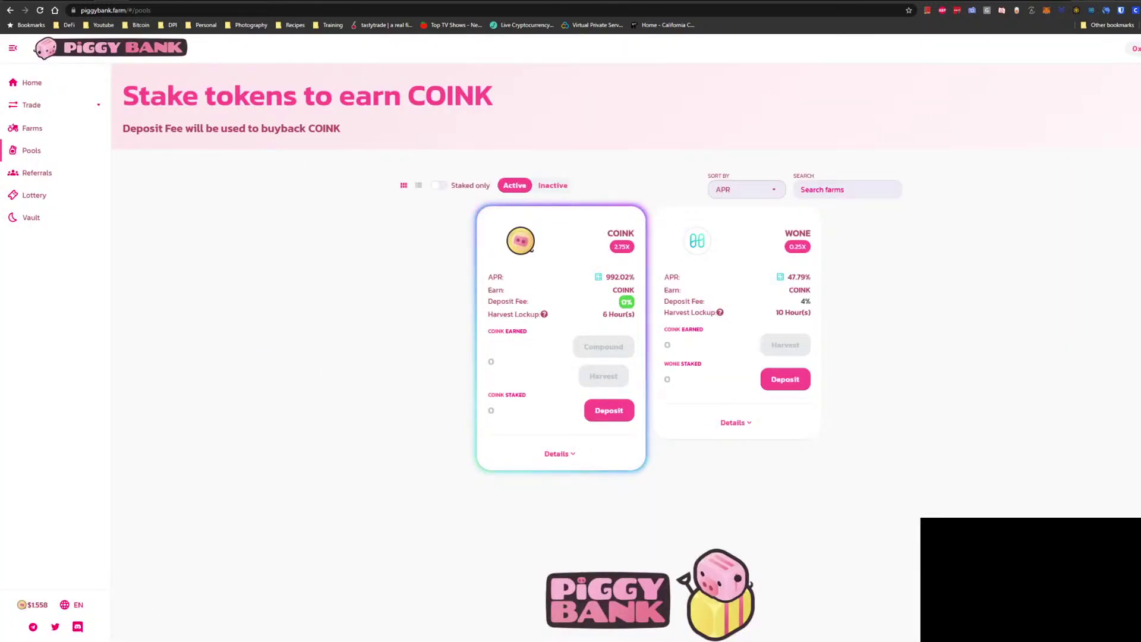
# Switch to the TradingView window and examine the BTCUSD chart's price trend, followed by the ETHUSD chart
pyautogui.click(148, 614)
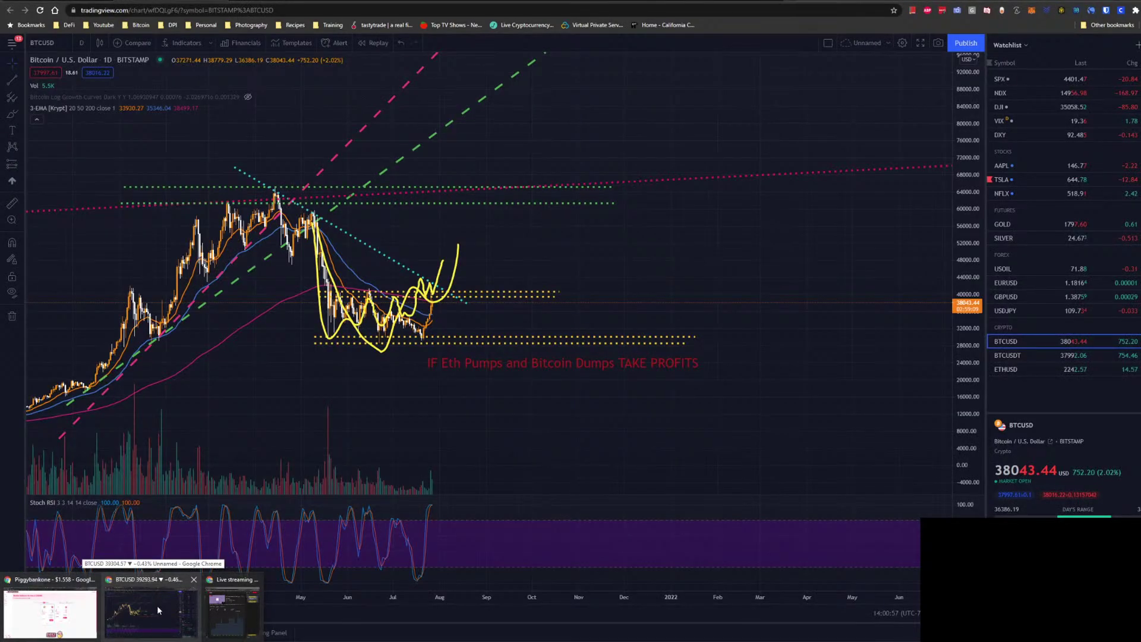
pyautogui.click(157, 605)
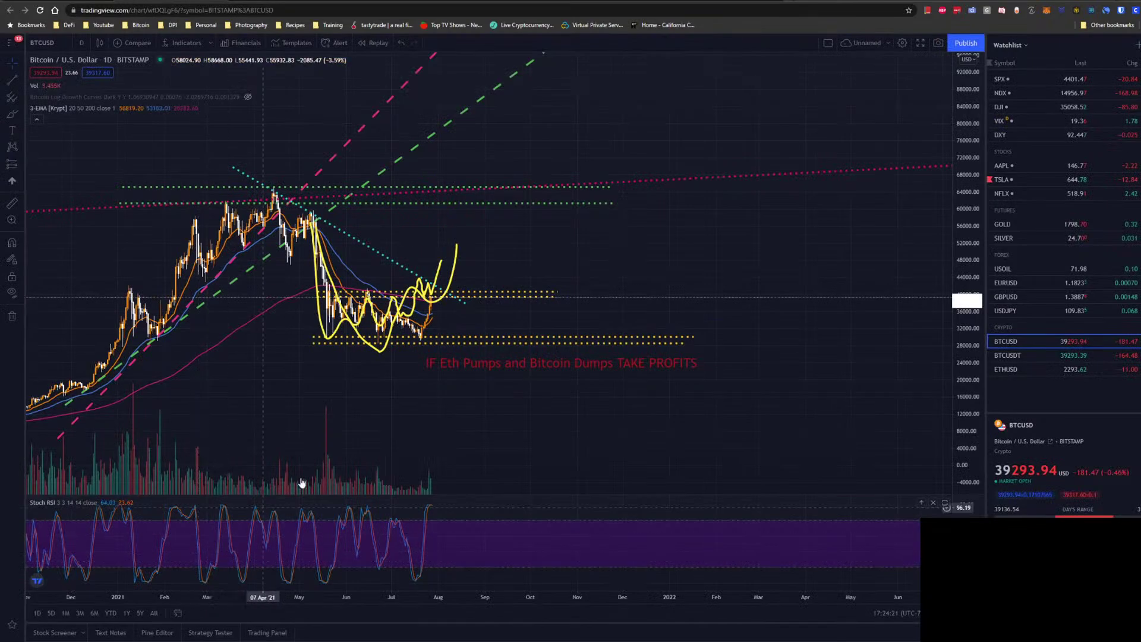
pyautogui.scroll(3, 517, 375)
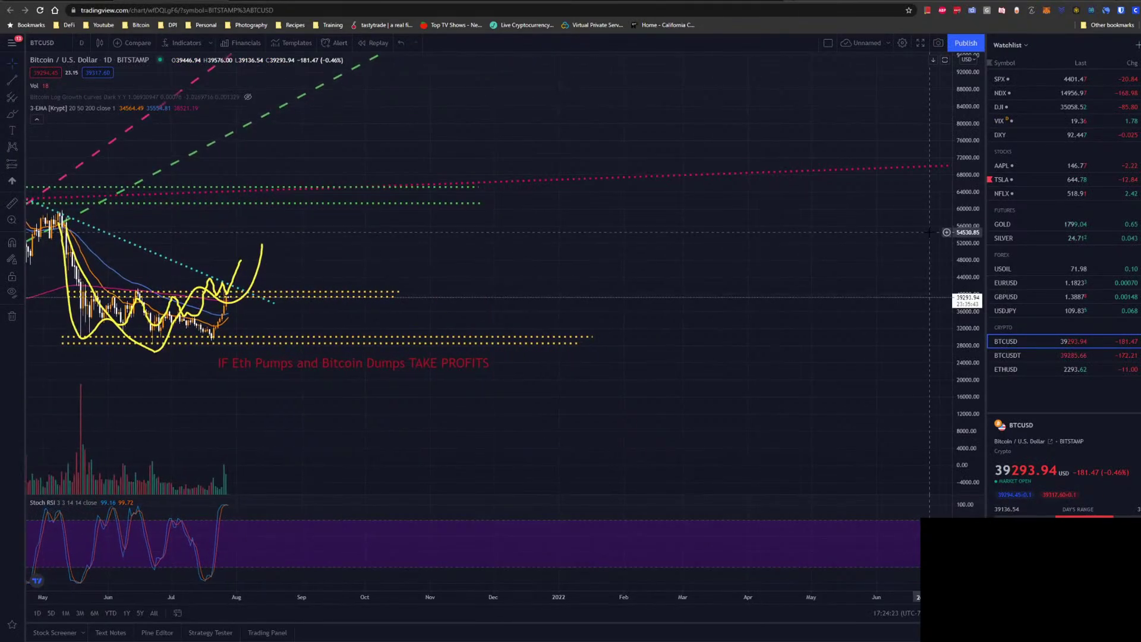
pyautogui.scroll(-5, 587, 292)
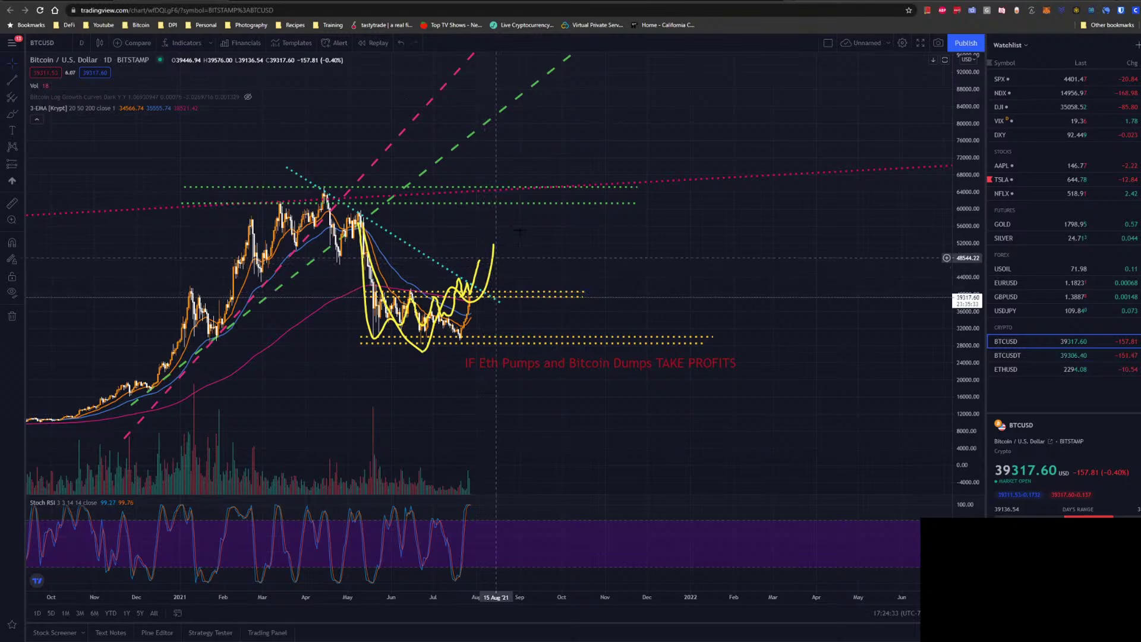
pyautogui.scroll(-1, 762, 275)
pyautogui.scroll(5, 762, 276)
pyautogui.moveTo(762, 421); pyautogui.dragTo(913, 421)
pyautogui.moveTo(582, 474); pyautogui.dragTo(794, 465)
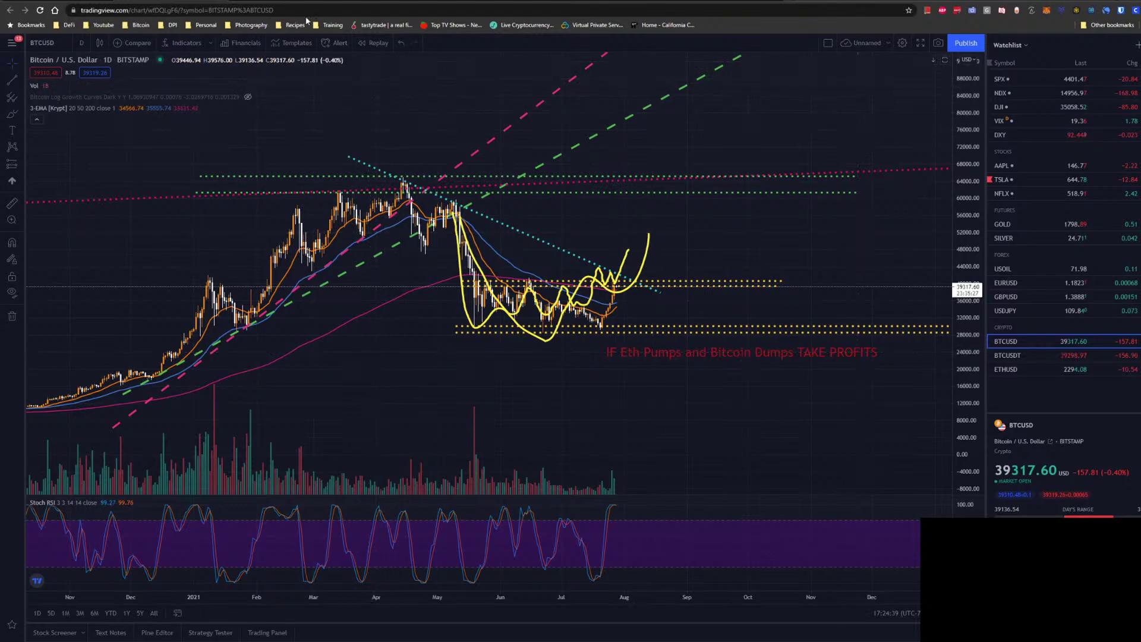
pyautogui.click(1006, 370)
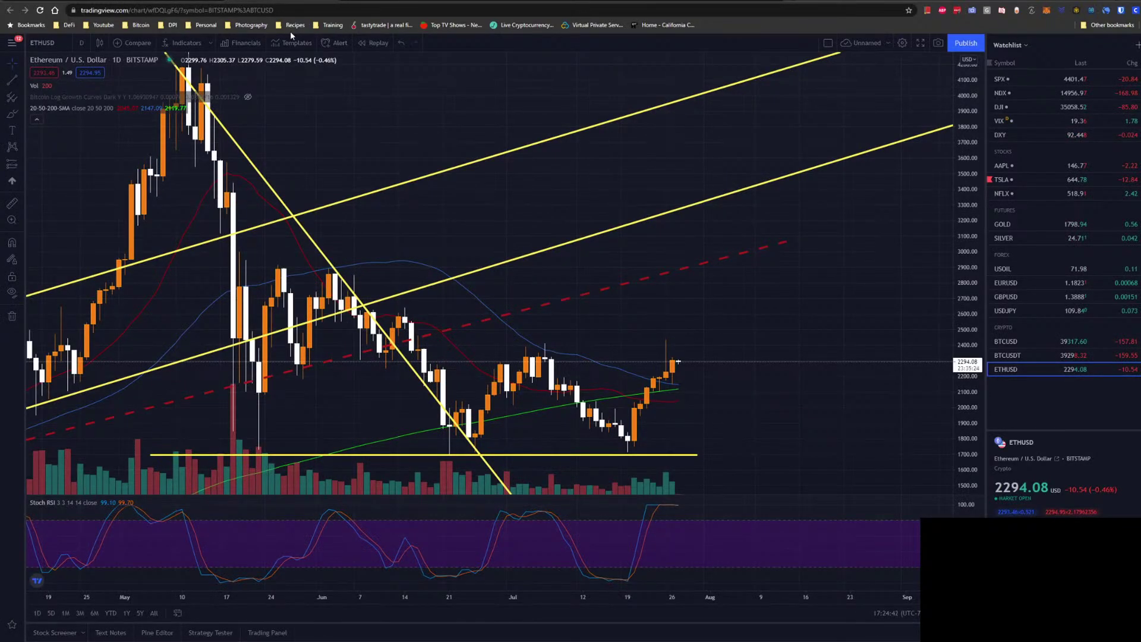
pyautogui.scroll(3, 661, 220)
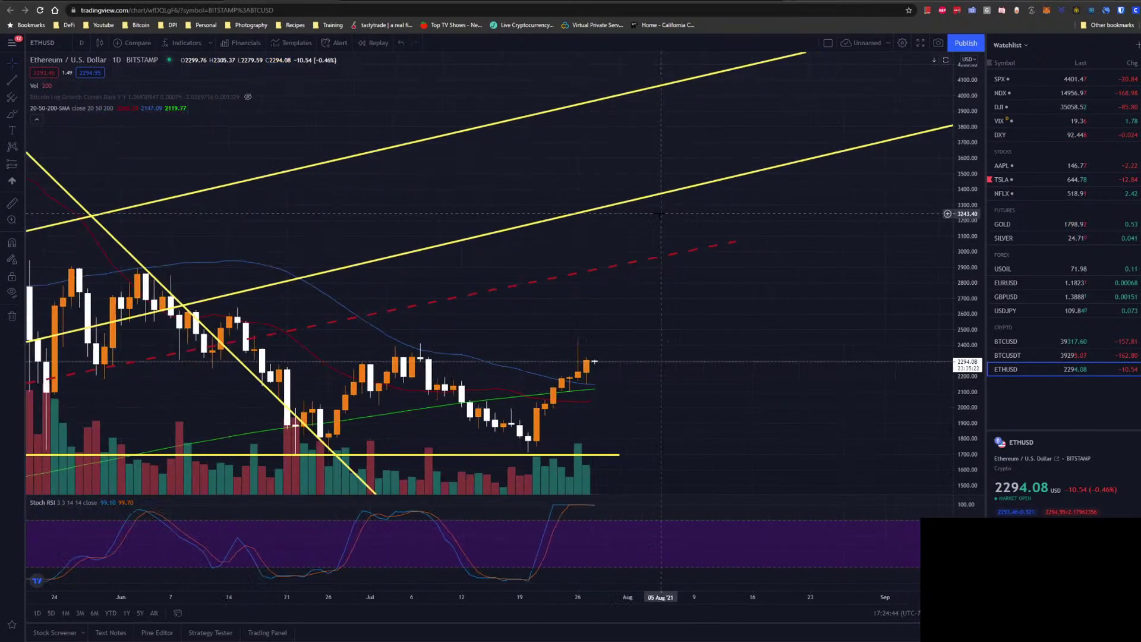
# Bring up the ADAUSD chart, review its recent price action, and move on to the ONEUSD chart
pyautogui.write('ADAUSD')
pyautogui.press('Return')
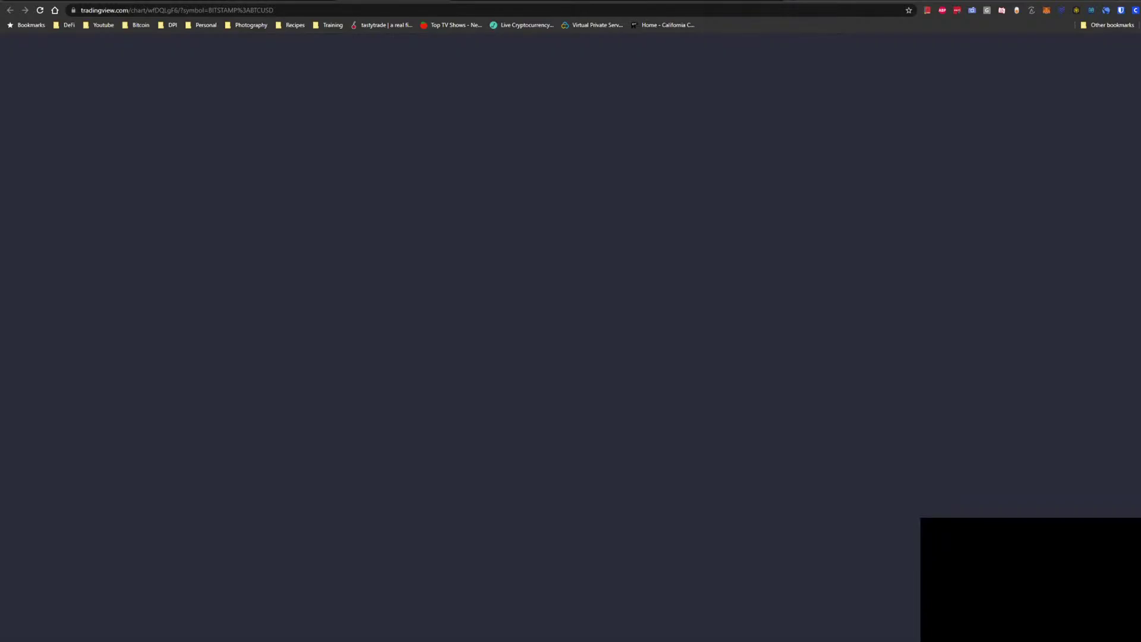
pyautogui.scroll(2, 642, 310)
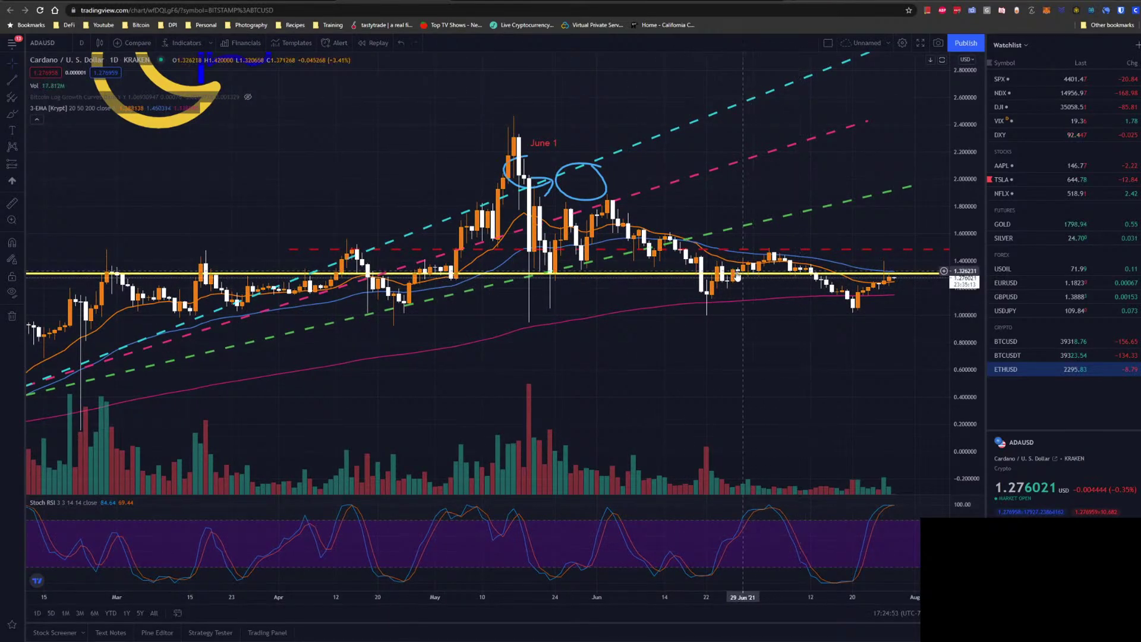
pyautogui.scroll(-1, 554, 357)
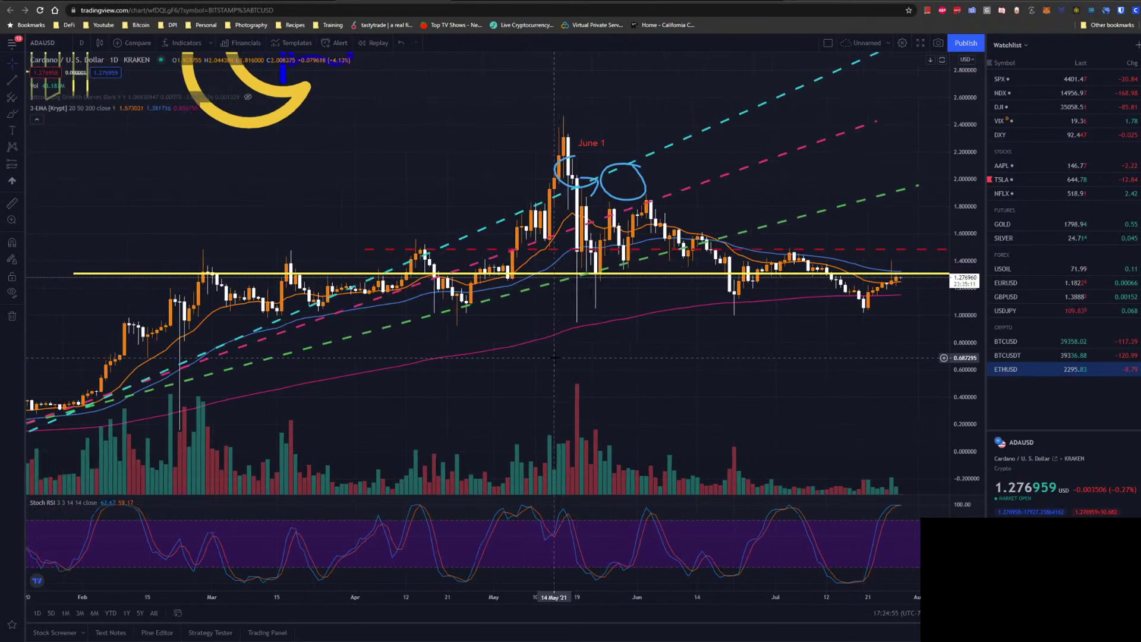
pyautogui.click(487, 2)
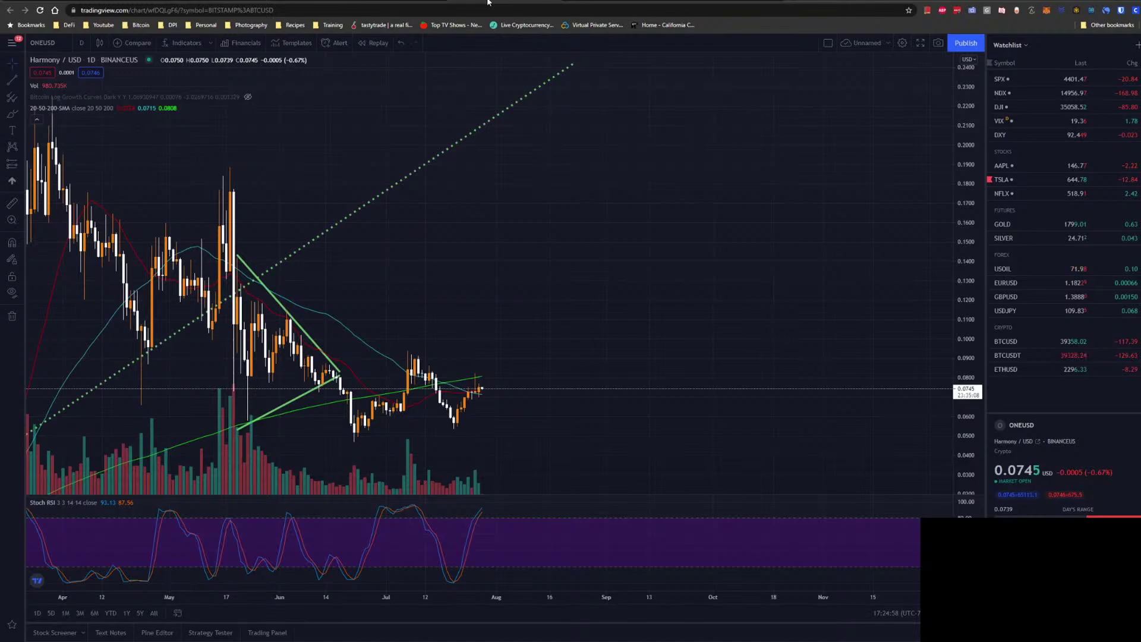